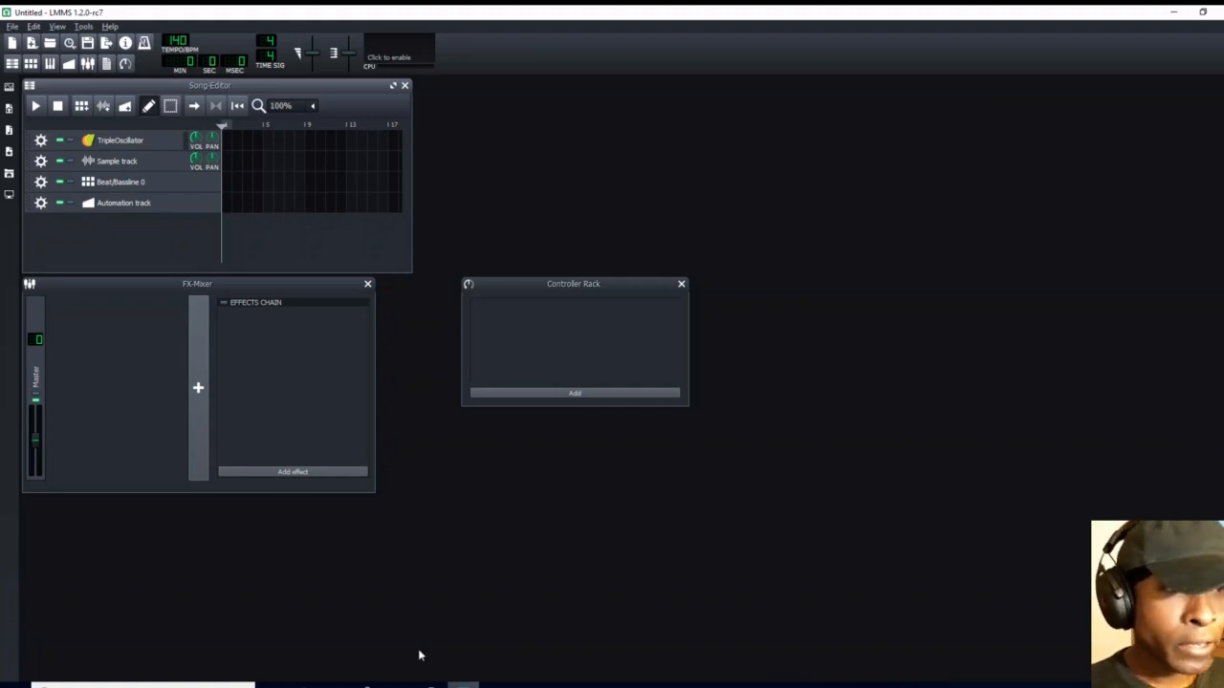
Step: Close the Controller Rack, move the FX-Mixer beside the Song-Editor and widen it
{"action": "left_click", "coordinate": [681, 285]}
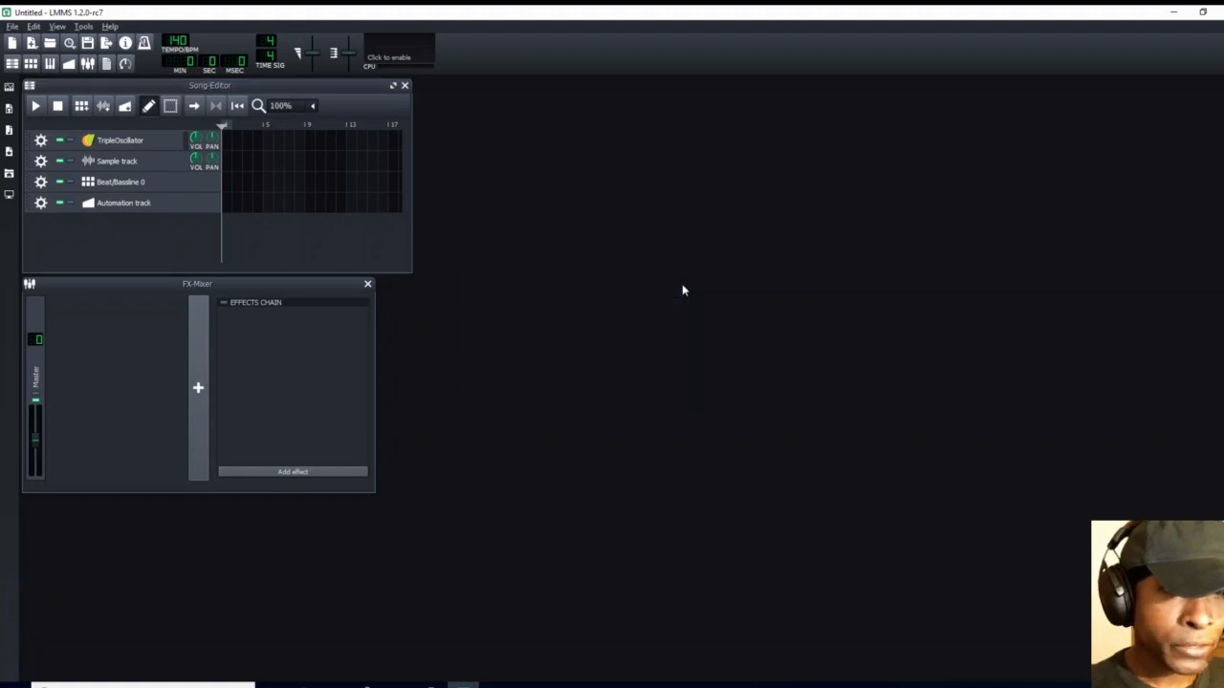
{"action": "left_click_drag", "start_coordinate": [219, 285], "coordinate": [802, 130]}
{"action": "left_click_drag", "start_coordinate": [801, 130], "coordinate": [820, 91]}
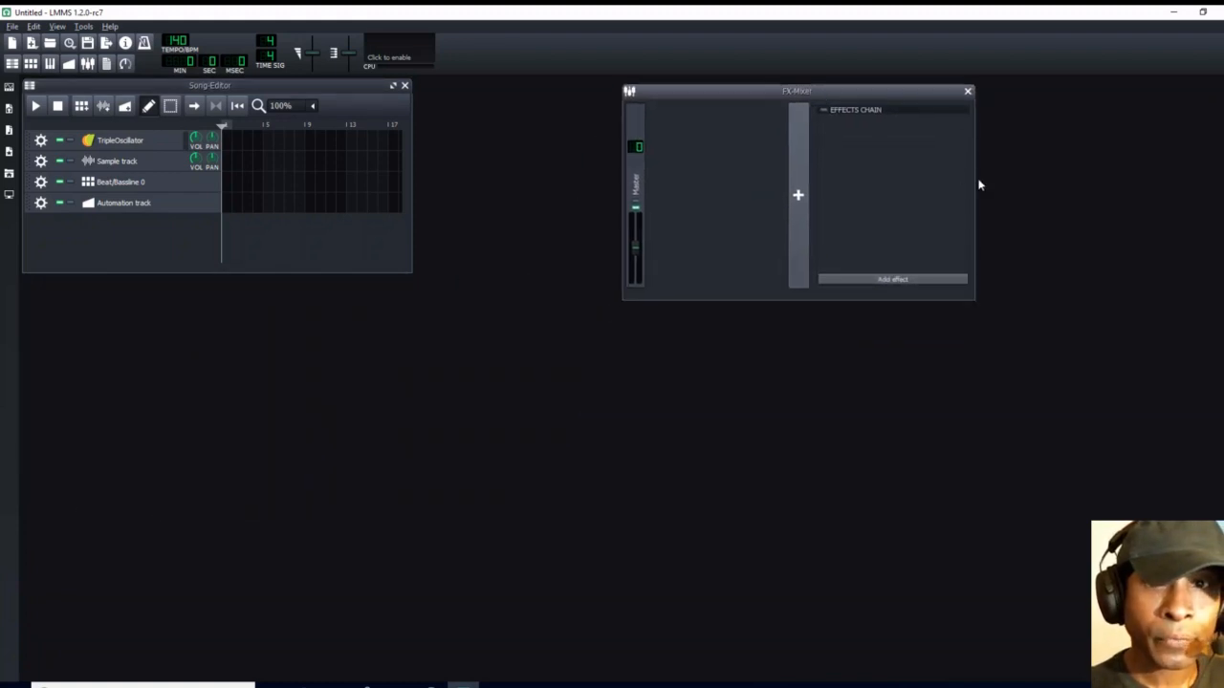
{"action": "left_click_drag", "start_coordinate": [973, 174], "coordinate": [1109, 180]}
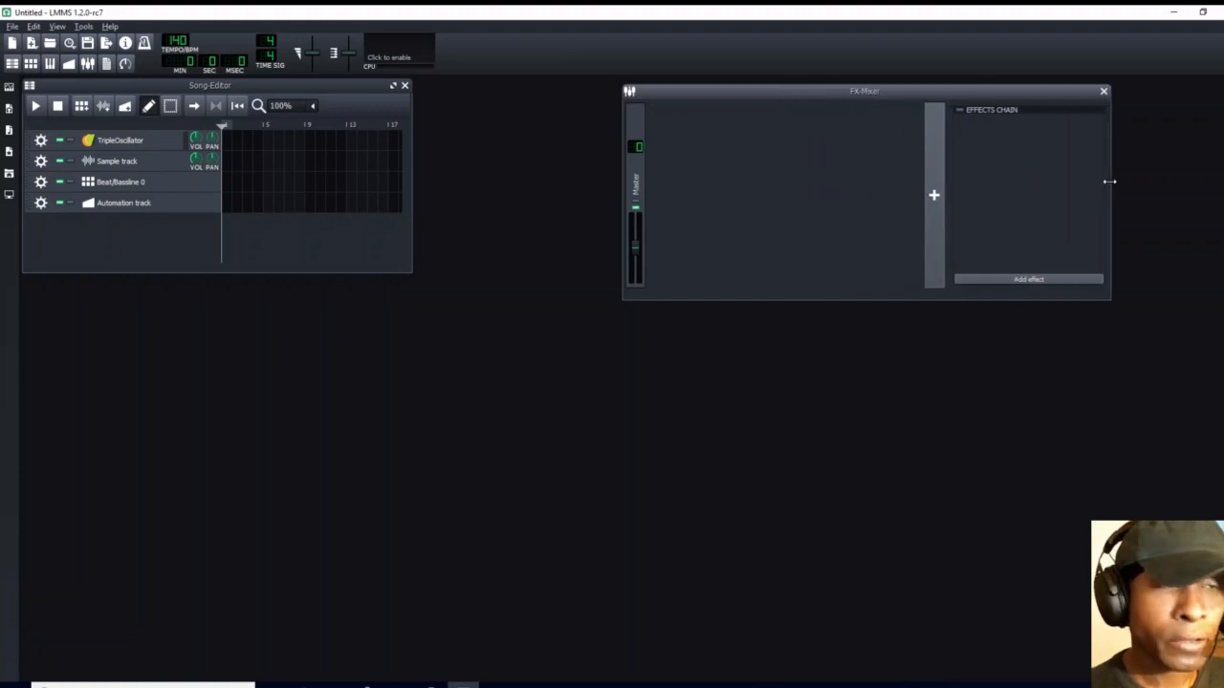
Step: Remove all four default tracks from the Song-Editor: Automation track, Beat/Bassline 0, Sample track and TripleOscillator
{"action": "left_click", "coordinate": [41, 202]}
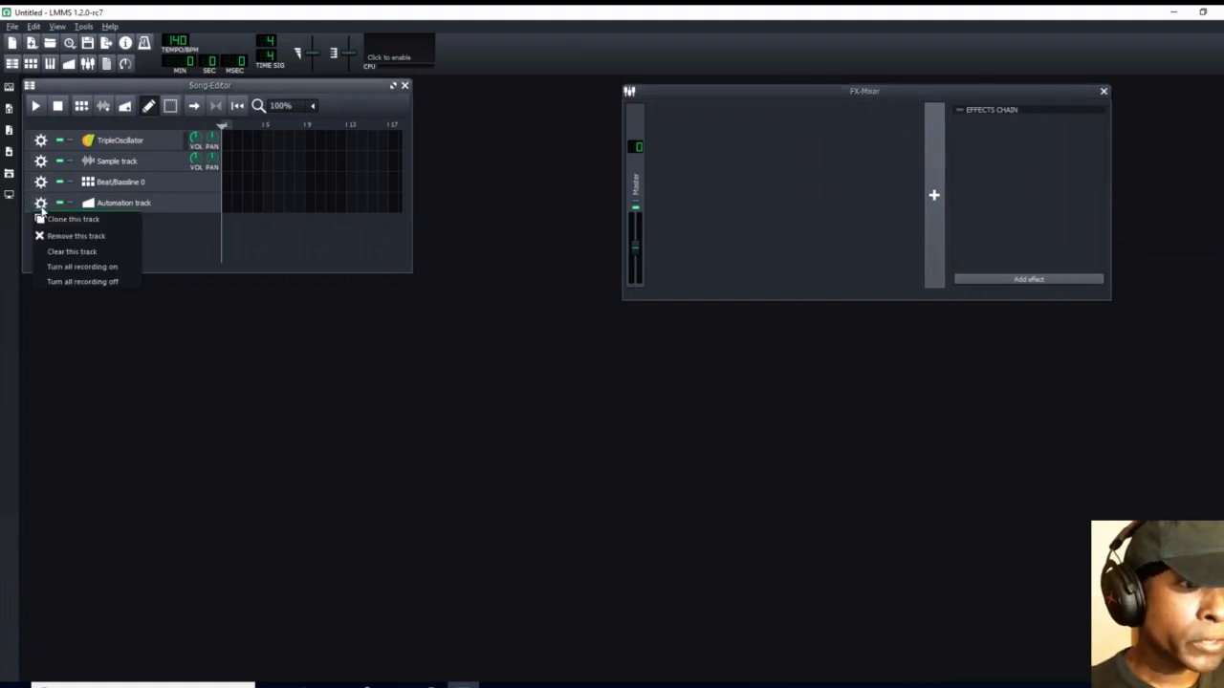
{"action": "left_click", "coordinate": [62, 235]}
{"action": "left_click", "coordinate": [40, 182]}
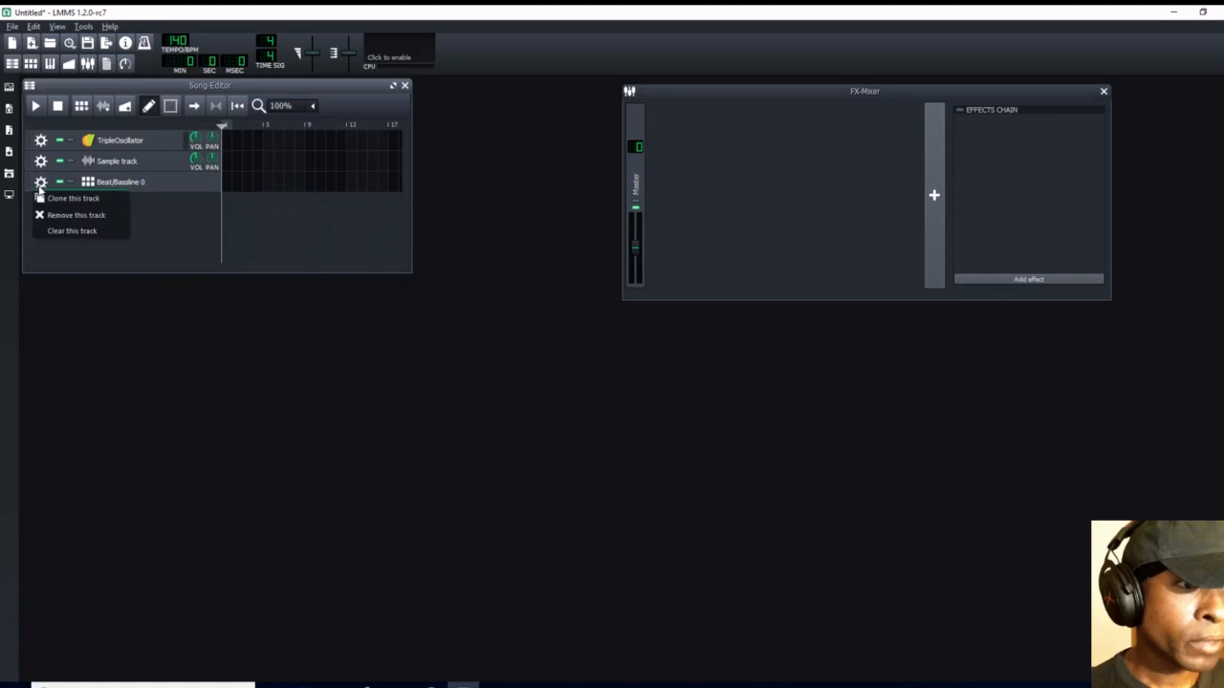
{"action": "left_click", "coordinate": [45, 215]}
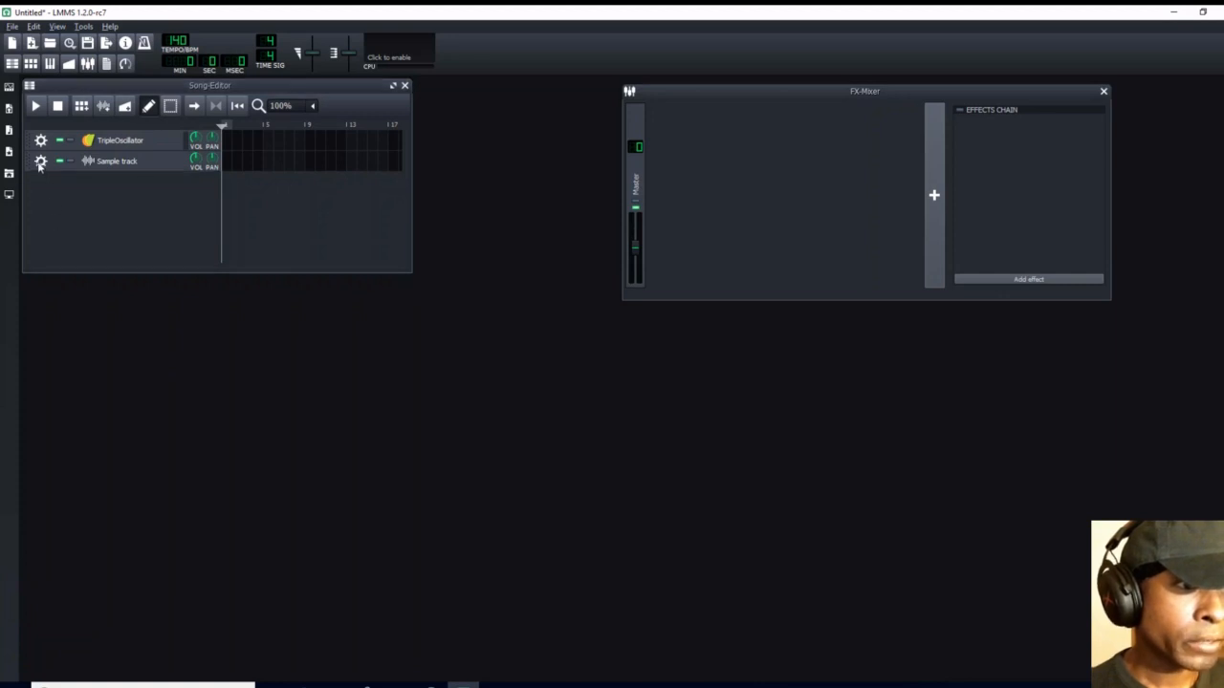
{"action": "left_click", "coordinate": [40, 160]}
{"action": "left_click", "coordinate": [42, 194]}
{"action": "left_click", "coordinate": [40, 140]}
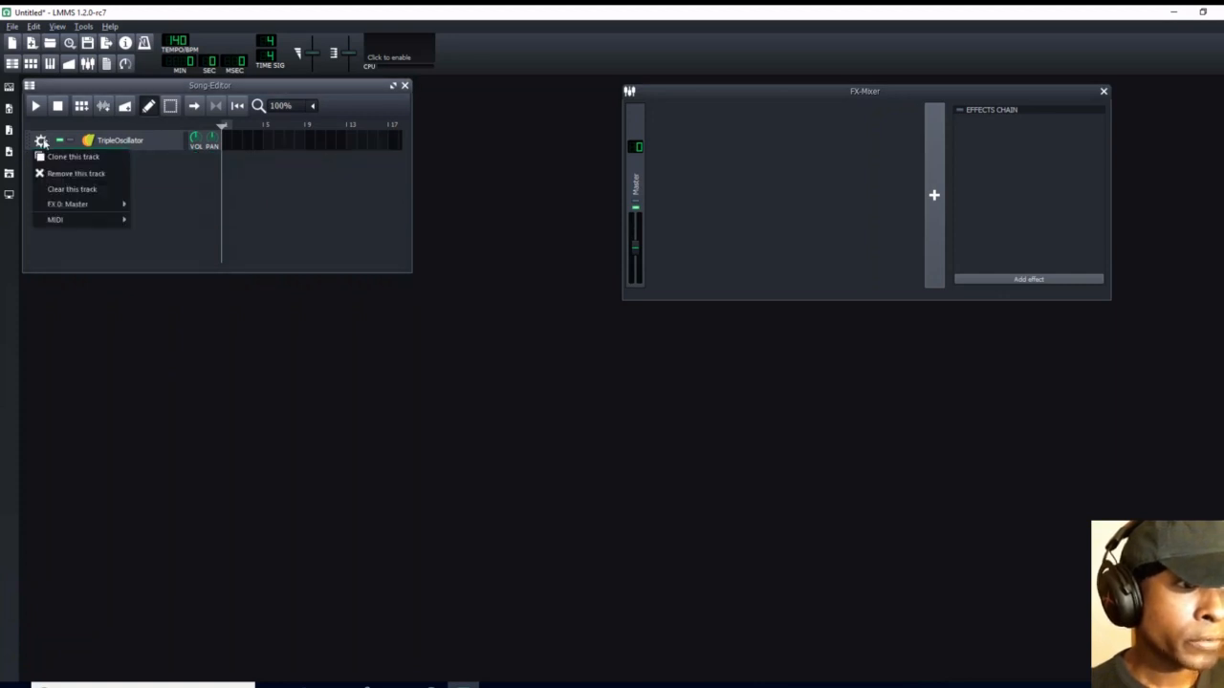
{"action": "left_click", "coordinate": [77, 175]}
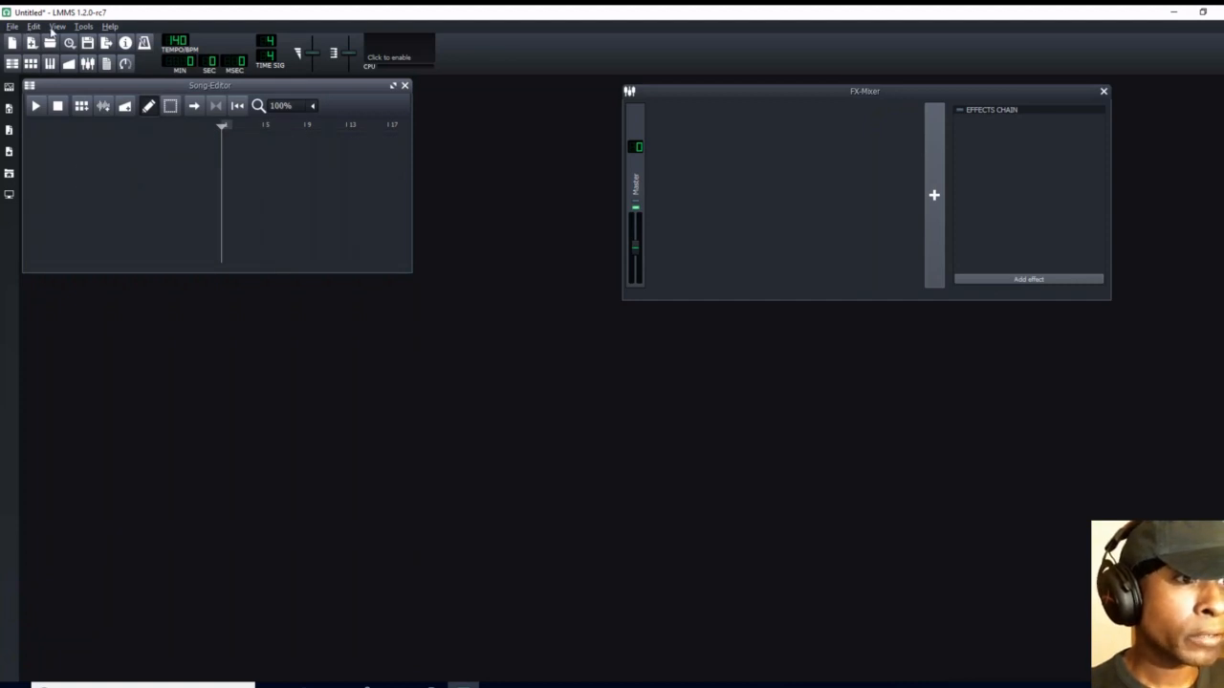
Step: Apply the general settings with Display volume as dBFS enabled and acknowledge the restart notice
{"action": "left_click", "coordinate": [57, 28]}
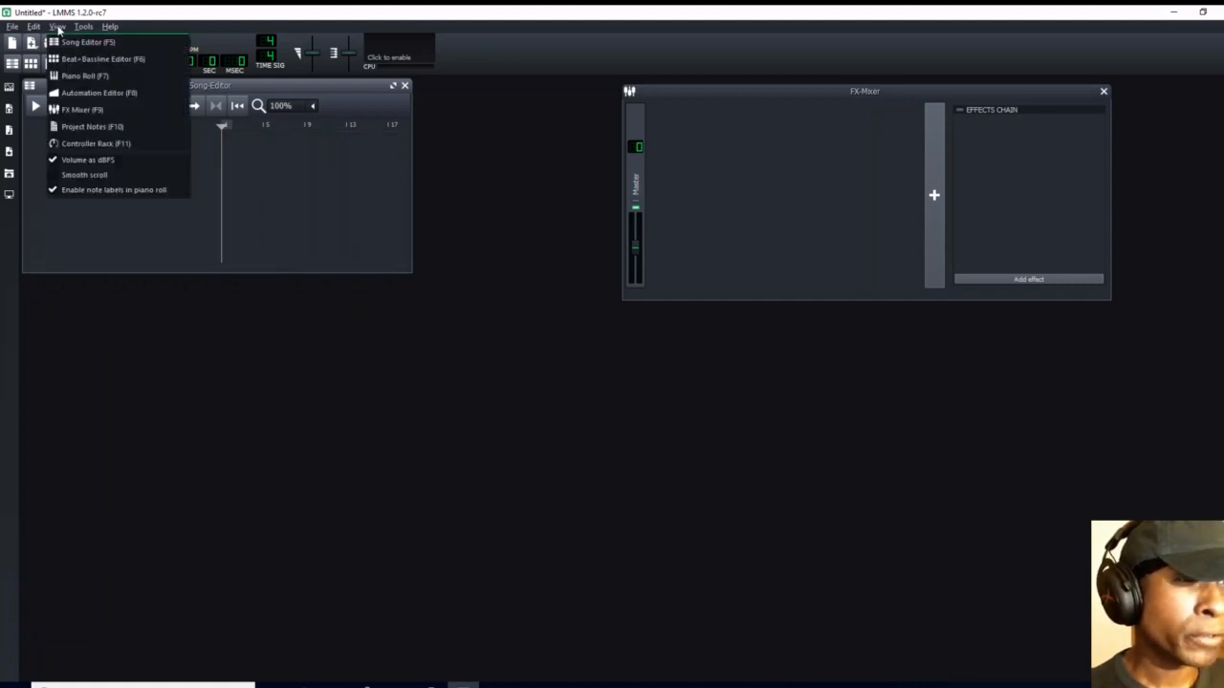
{"action": "mouse_move", "coordinate": [33, 26]}
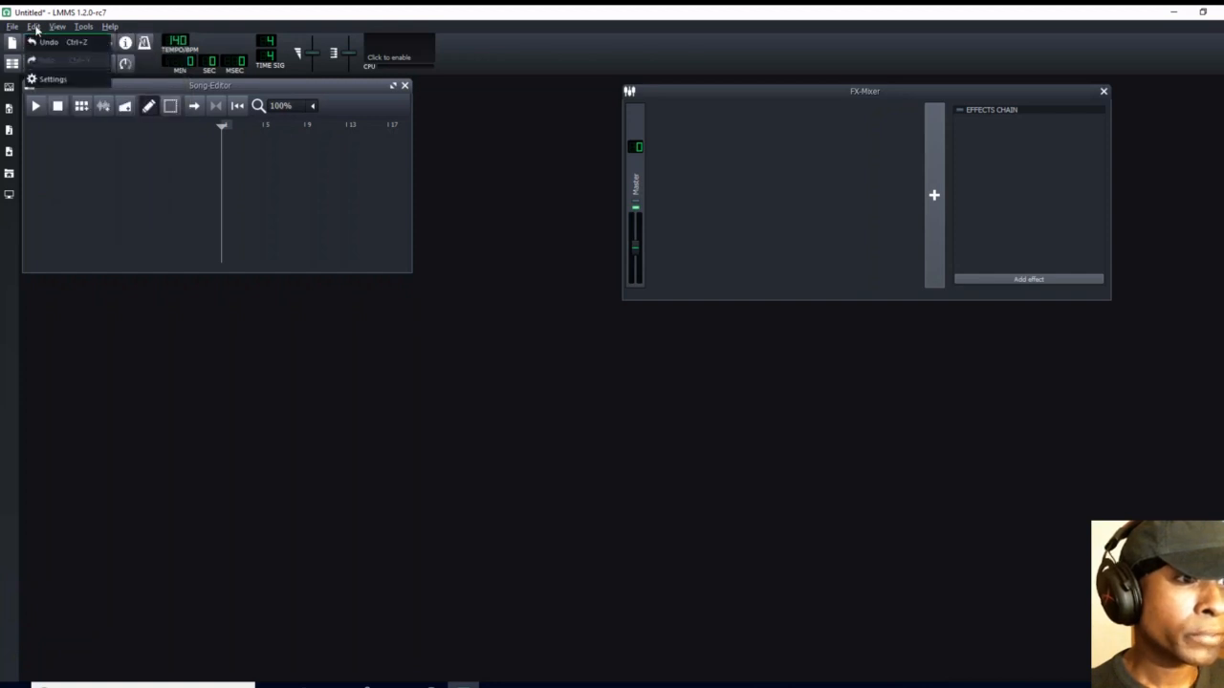
{"action": "left_click", "coordinate": [57, 84]}
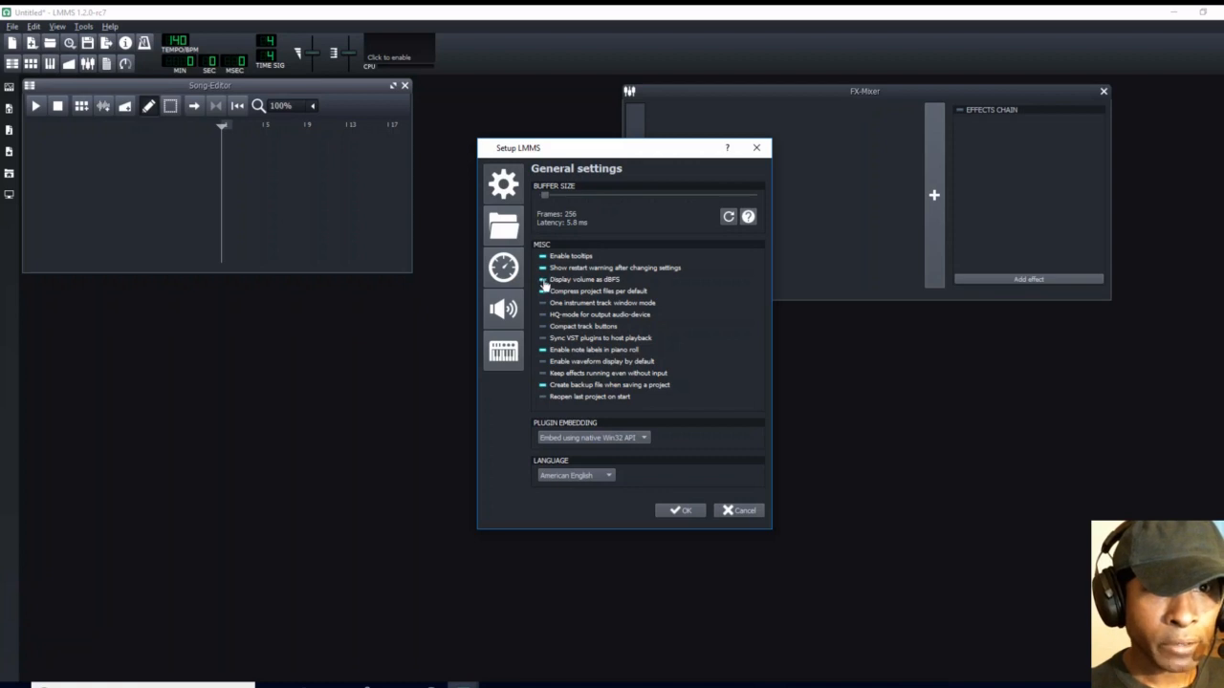
{"action": "left_click", "coordinate": [543, 281]}
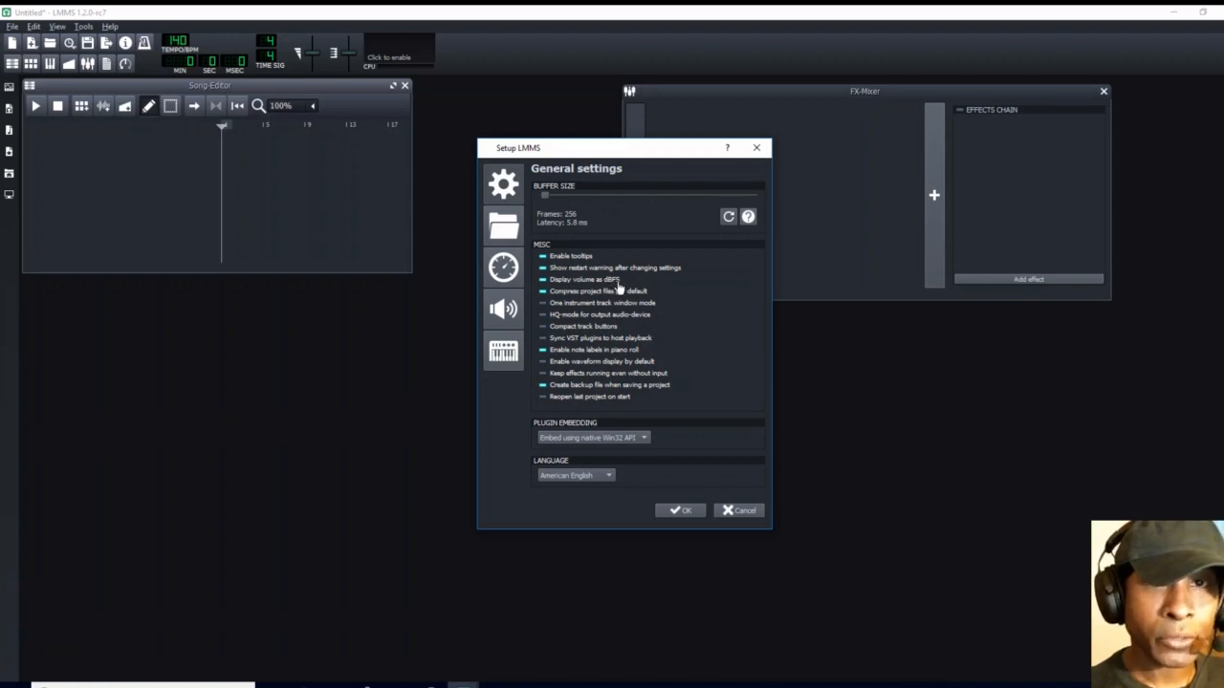
{"action": "left_click", "coordinate": [698, 514]}
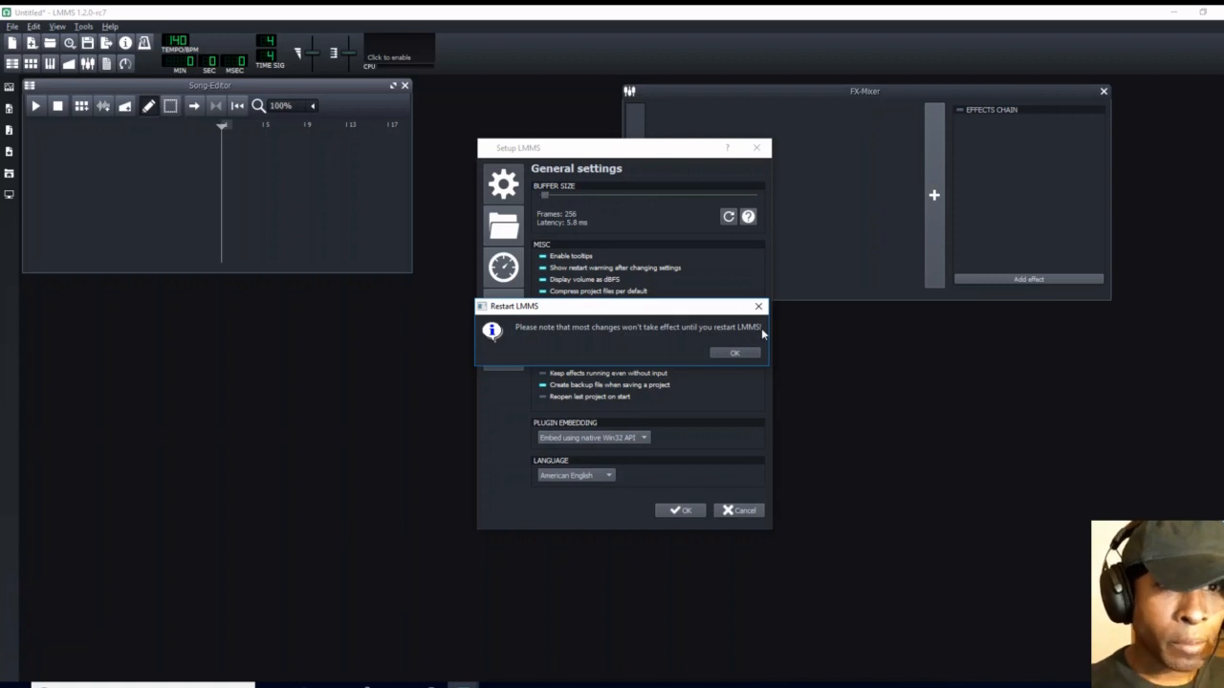
{"action": "left_click", "coordinate": [734, 353]}
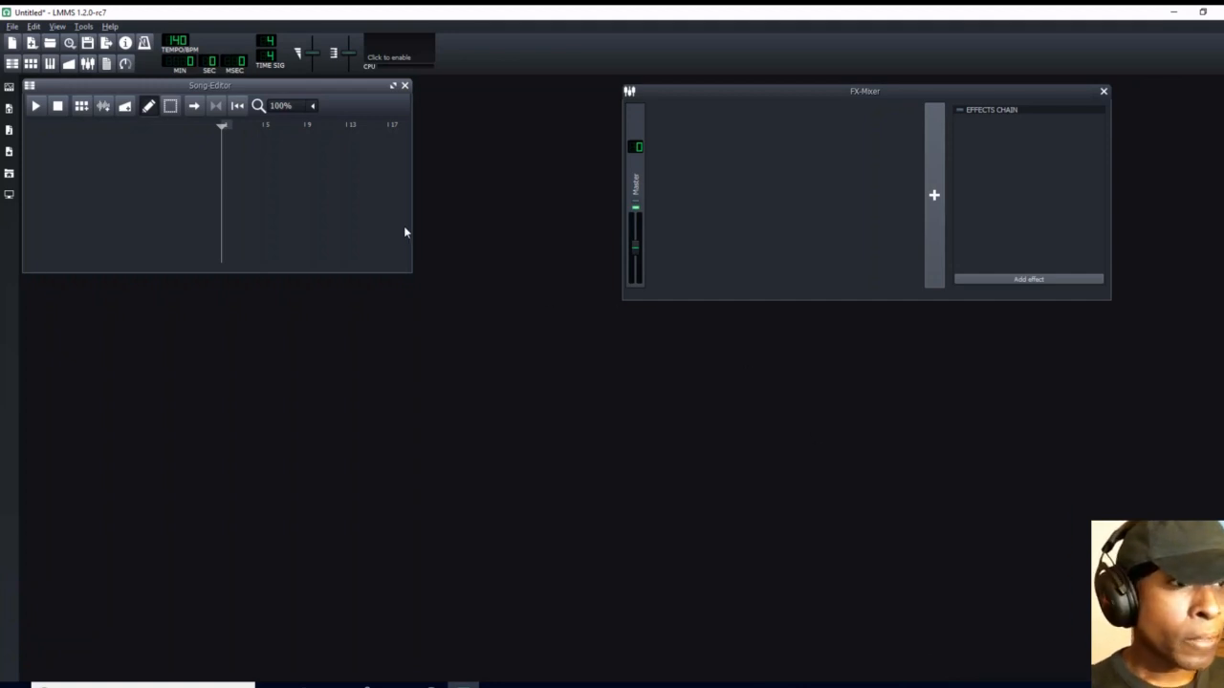
Step: Add a Watsyn and a Mallets instrument track to the Song-Editor from the instrument plugins, and collapse the plugin list
{"action": "left_click", "coordinate": [10, 89]}
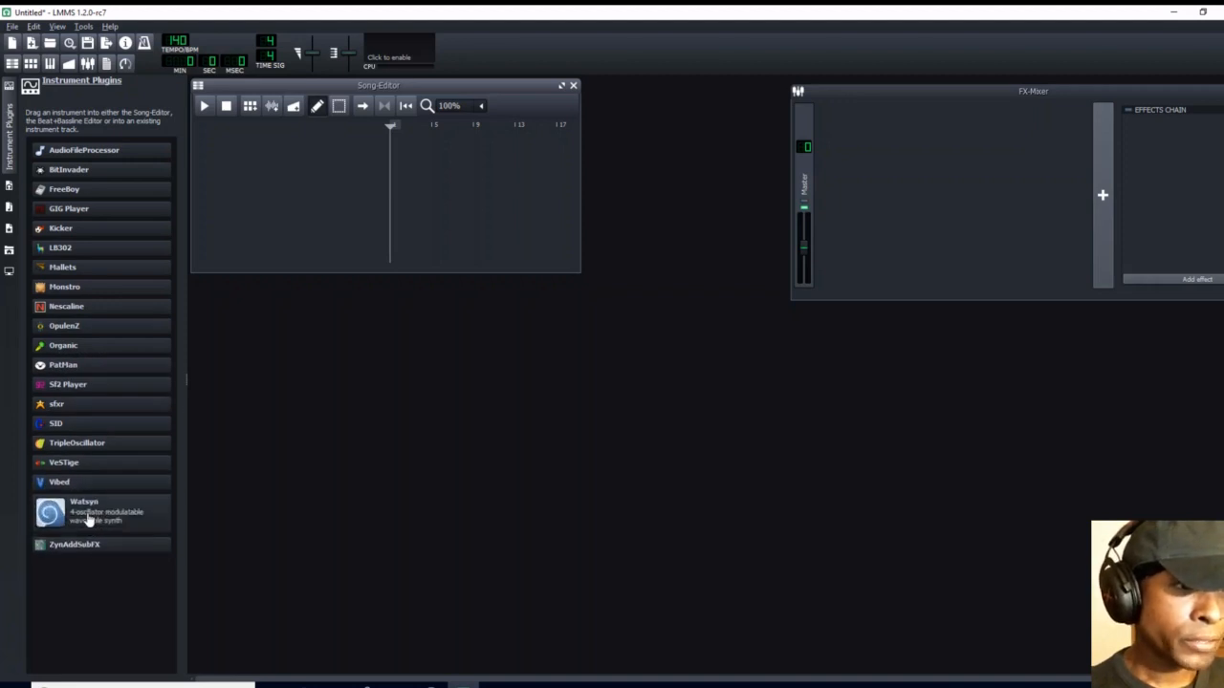
{"action": "left_click_drag", "start_coordinate": [88, 519], "coordinate": [271, 152]}
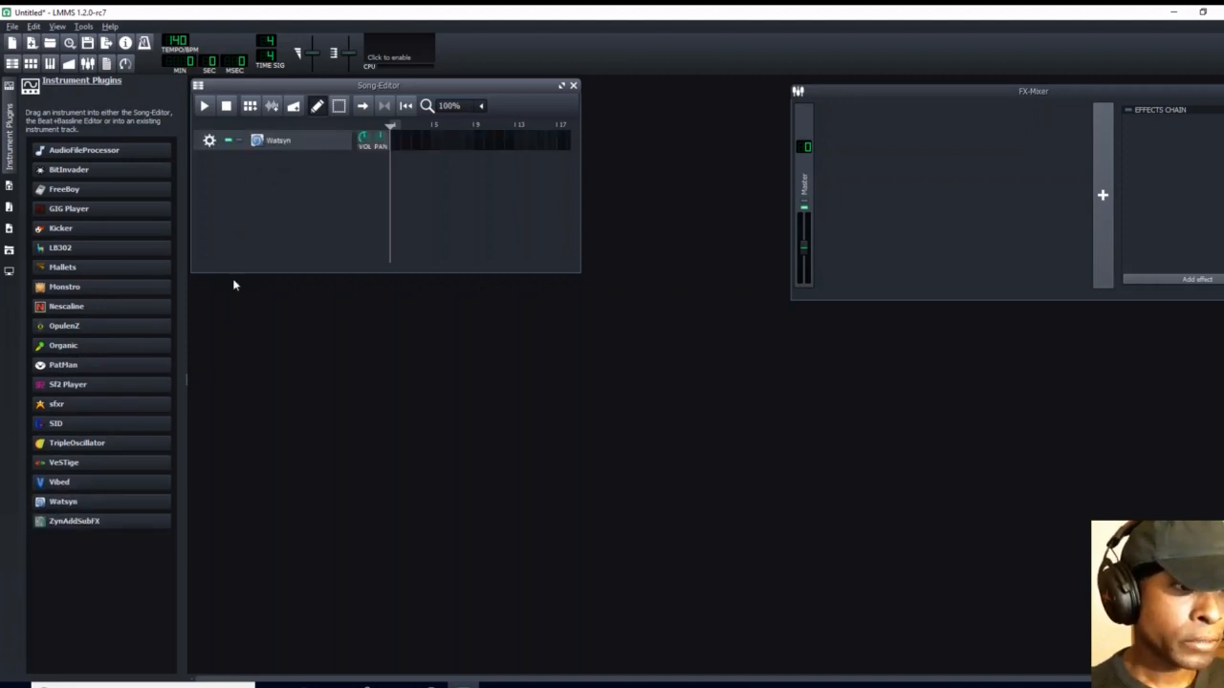
{"action": "left_click_drag", "start_coordinate": [80, 272], "coordinate": [226, 170]}
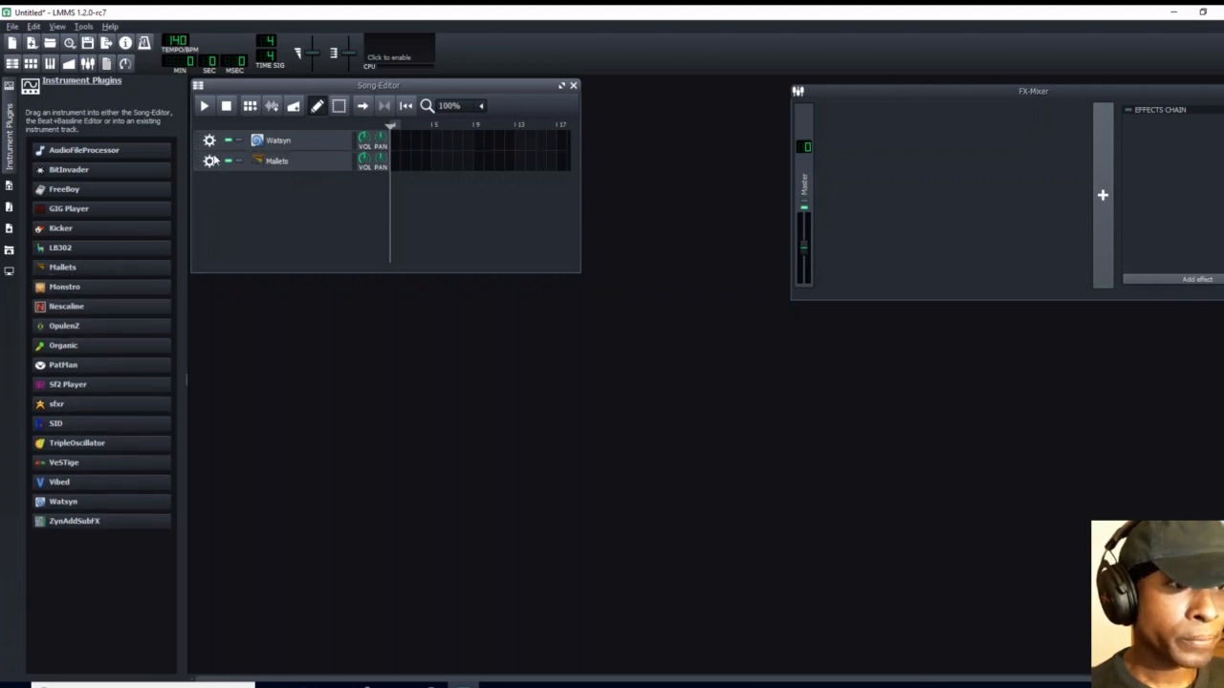
{"action": "left_click", "coordinate": [7, 134]}
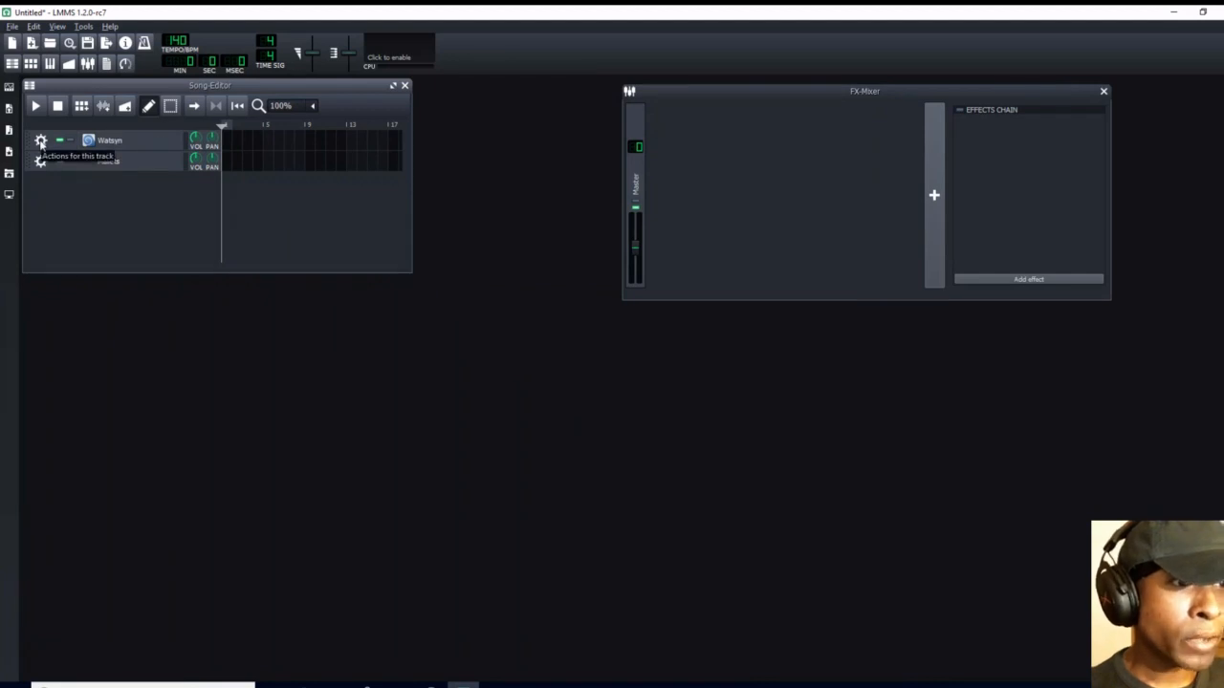
Step: Clone the Watsyn track once and the Mallets track twice, giving two Watsyn and three Mallets tracks
{"action": "left_click", "coordinate": [40, 141]}
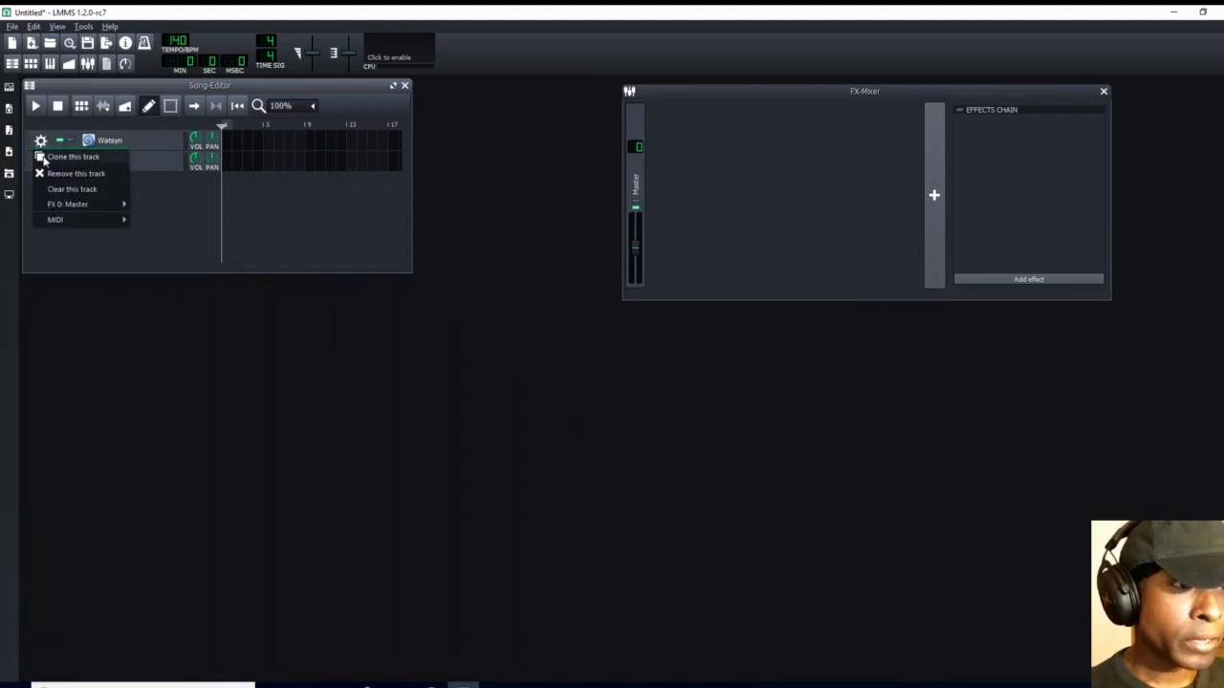
{"action": "left_click", "coordinate": [46, 159]}
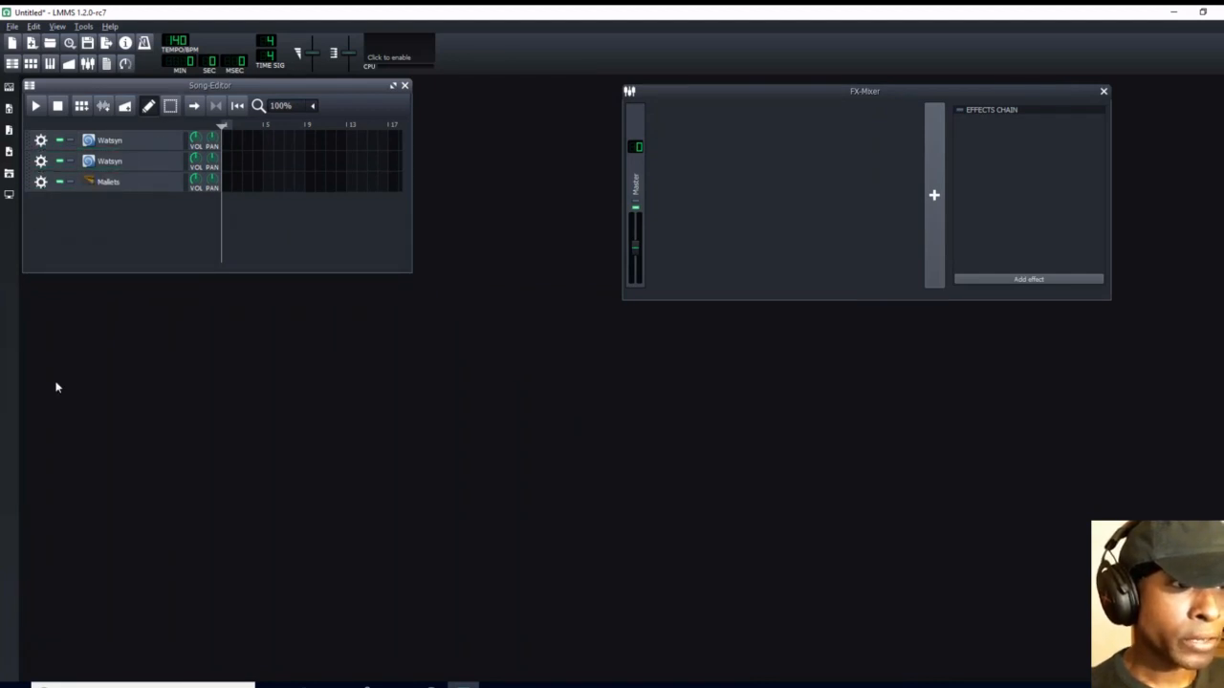
{"action": "left_click", "coordinate": [41, 184]}
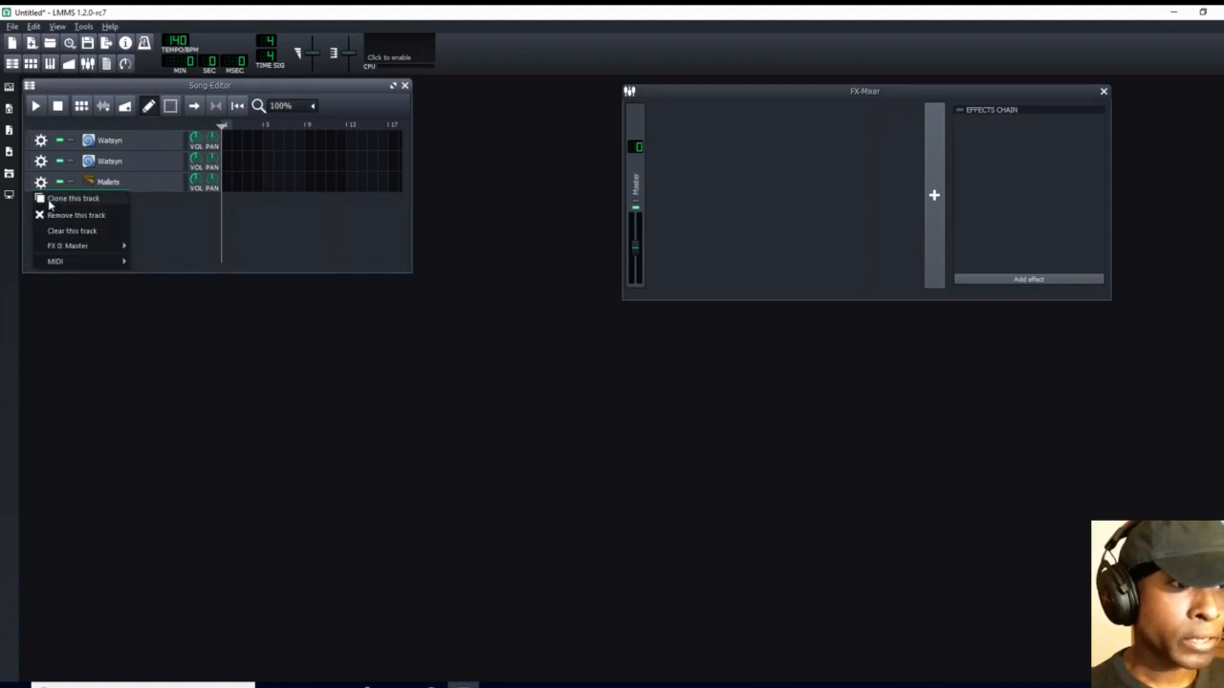
{"action": "left_click", "coordinate": [46, 197]}
{"action": "left_click", "coordinate": [41, 204]}
{"action": "left_click", "coordinate": [49, 219]}
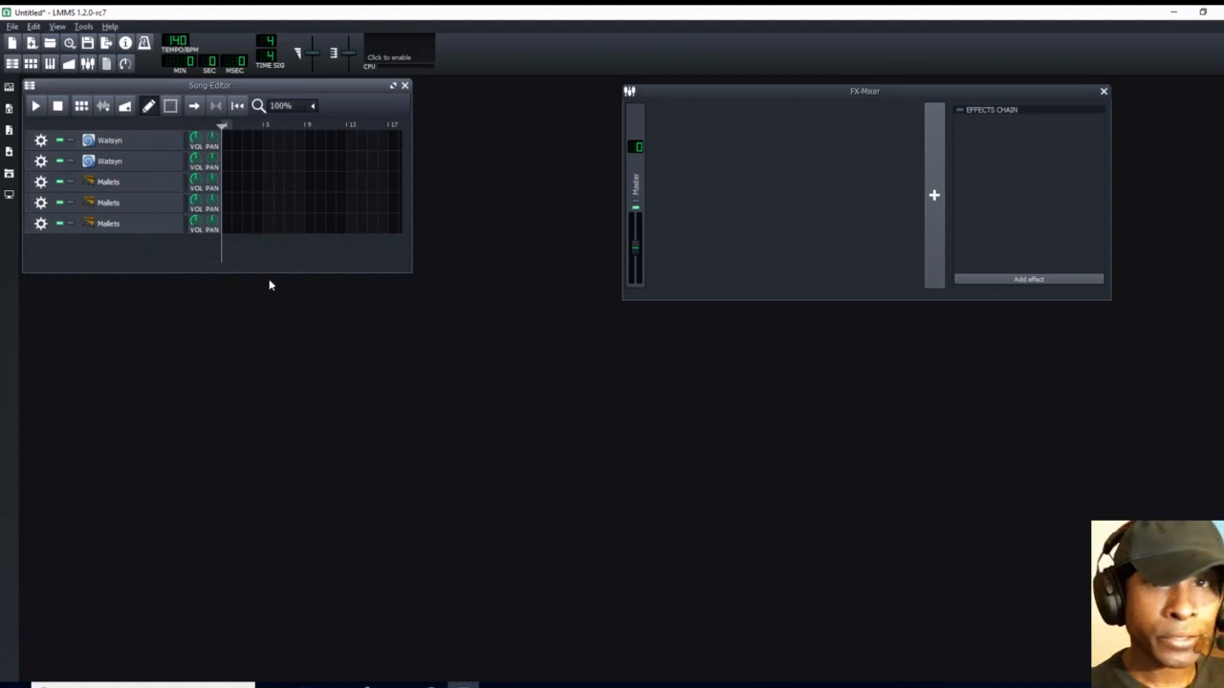
Step: Move the FX-Mixer farther from the Song-Editor, open the first Watsyn instrument and rename it WatsynBass
{"action": "left_click_drag", "start_coordinate": [878, 92], "coordinate": [973, 90]}
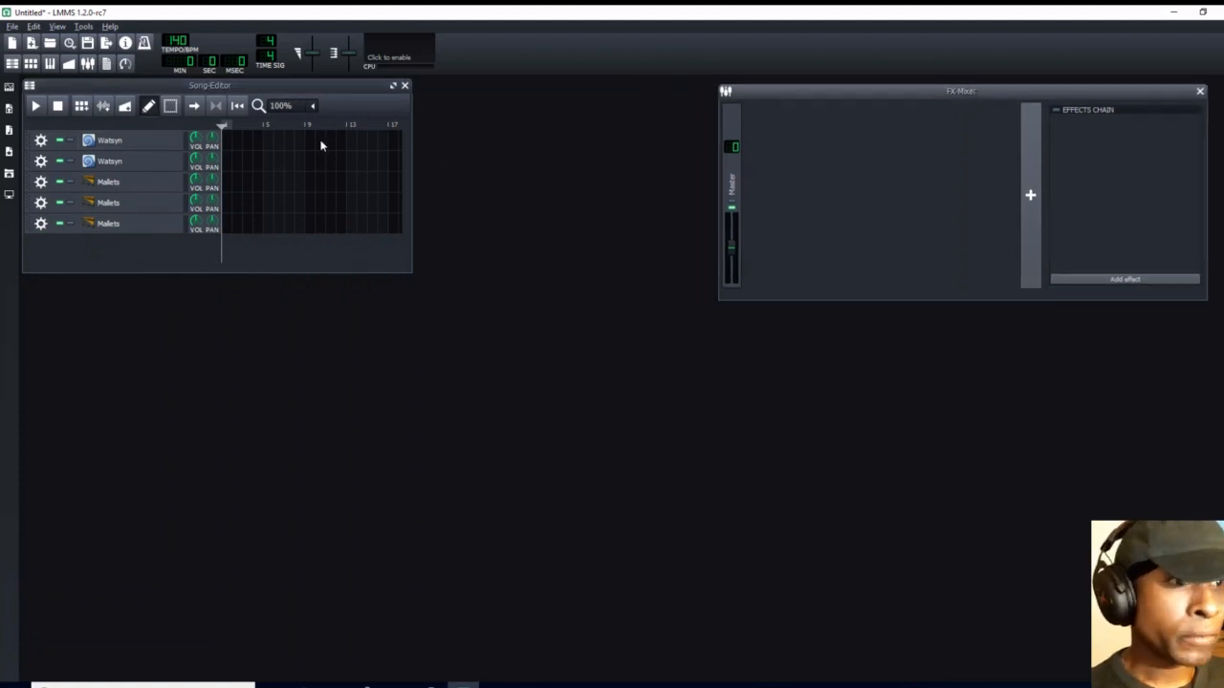
{"action": "left_click_drag", "start_coordinate": [146, 142], "coordinate": [173, 154]}
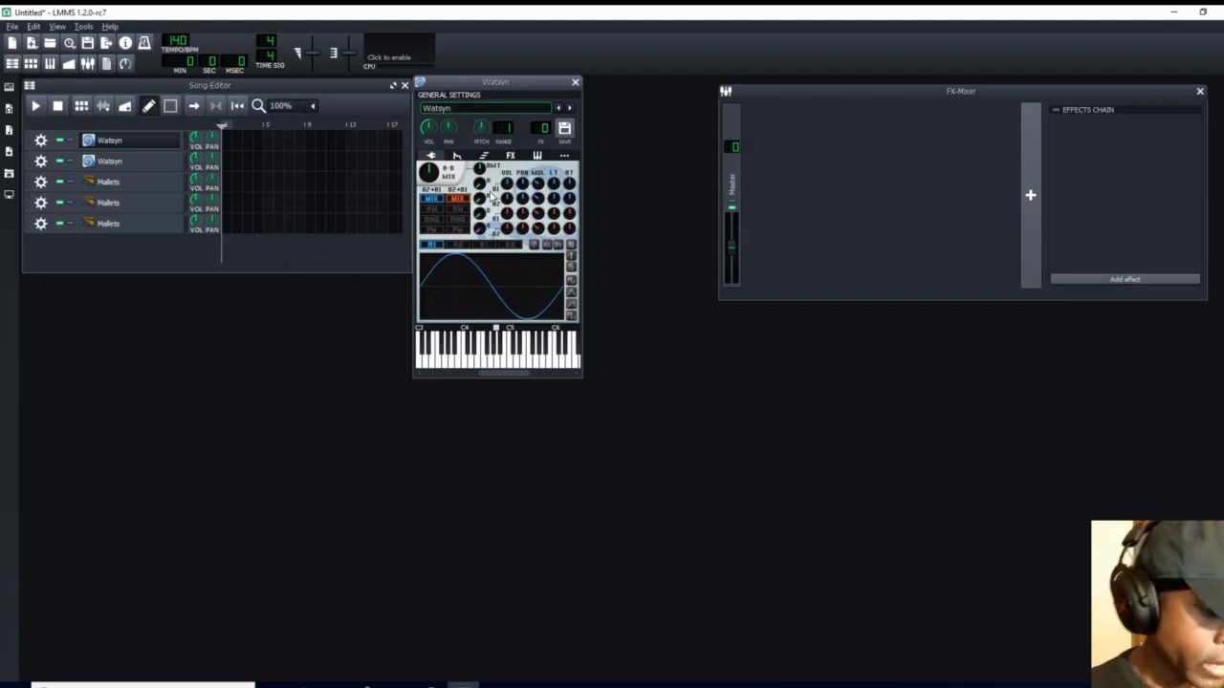
{"action": "type", "text": "Bass"}
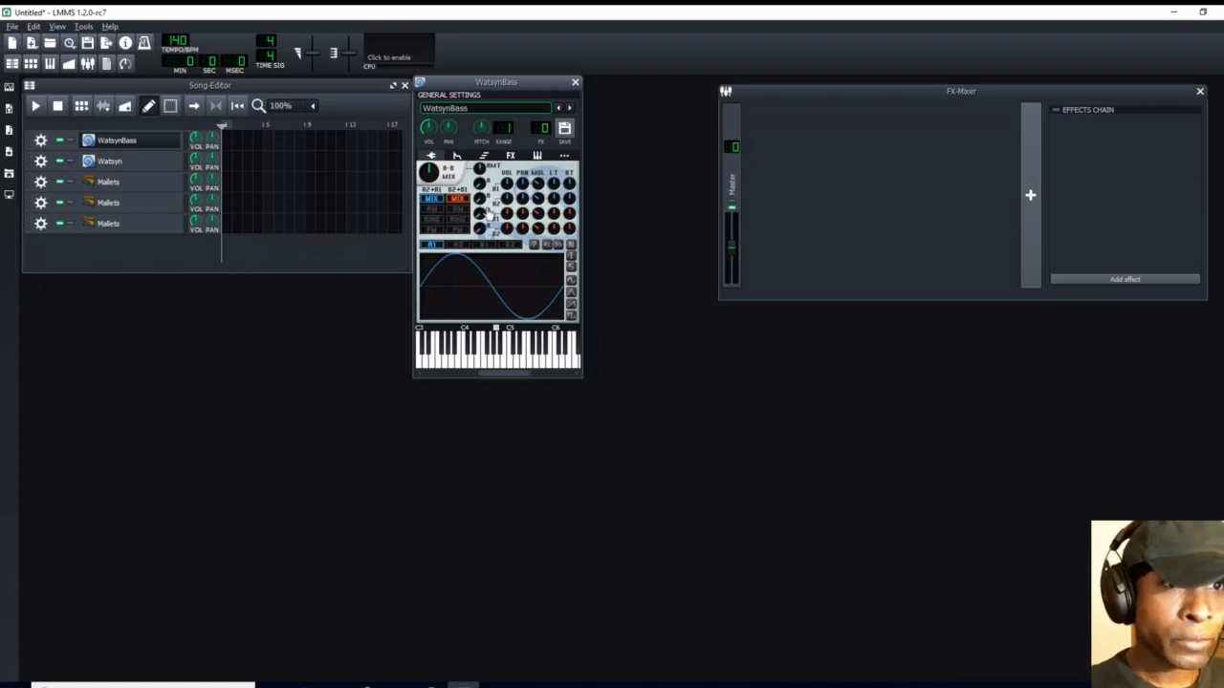
Step: Change the waveform of WatsynBass oscillator B1 to a triangle wave
{"action": "left_click", "coordinate": [437, 248]}
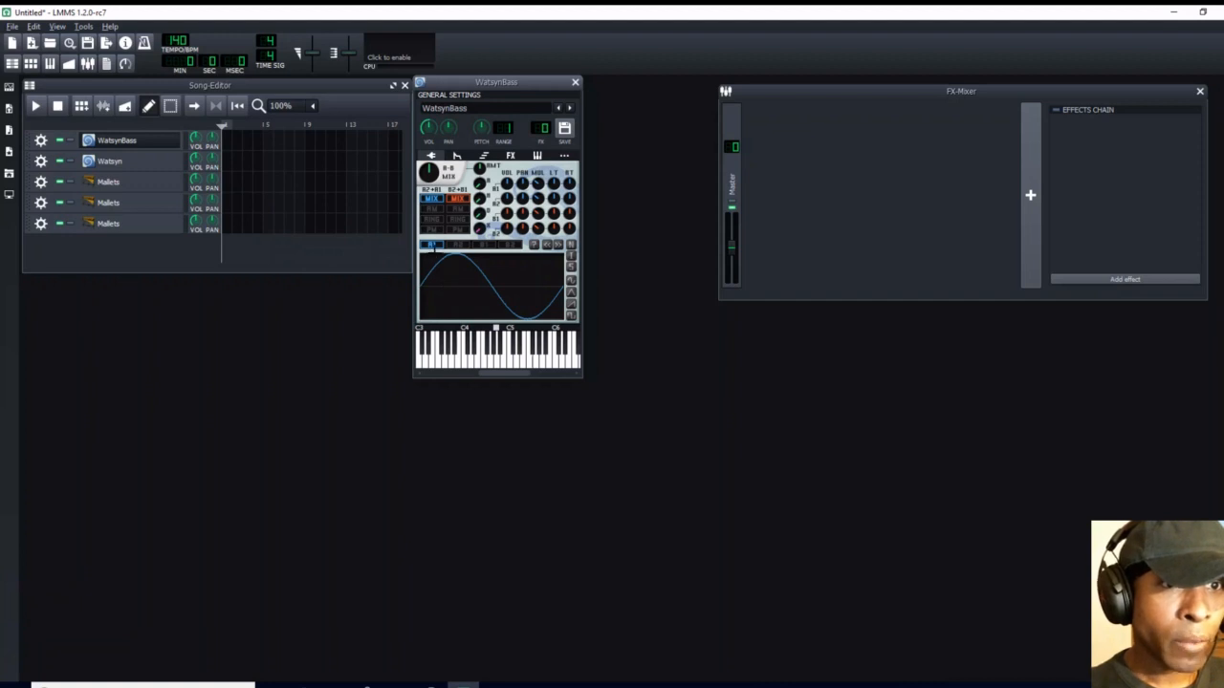
{"action": "left_click", "coordinate": [485, 246]}
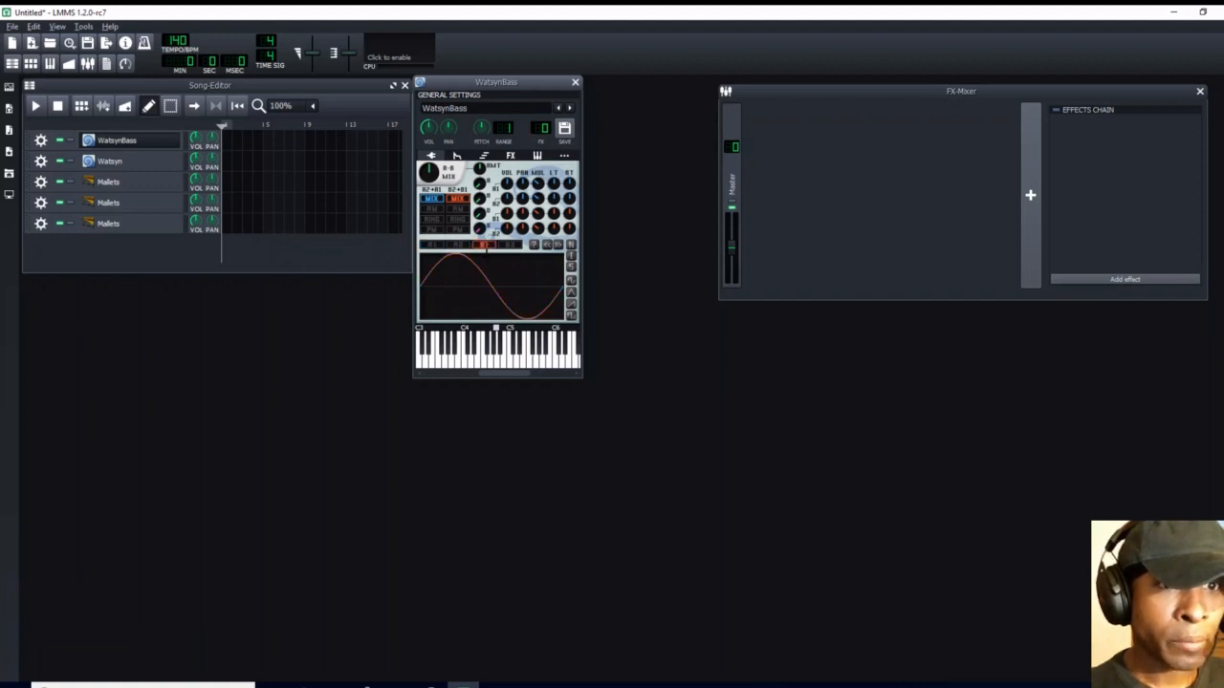
{"action": "left_click", "coordinate": [572, 297]}
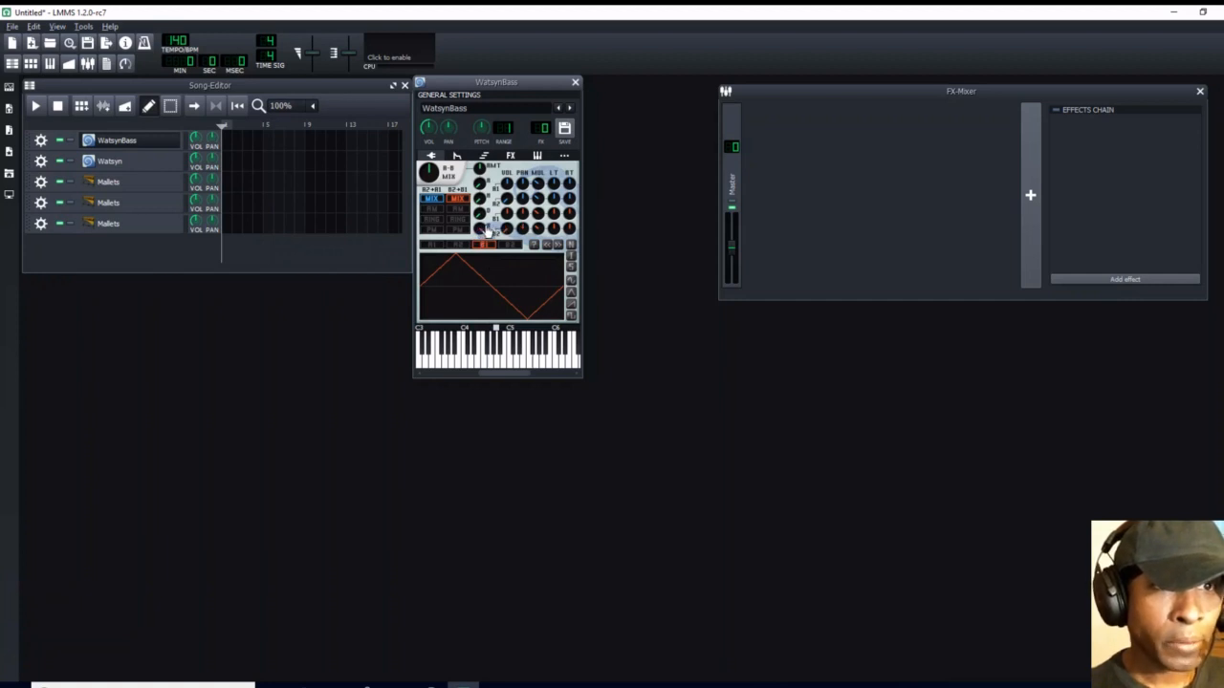
Step: Turn the WatsynBass A-B mix down toward A and lower the mix envelope amount to about -103
{"action": "left_click_drag", "start_coordinate": [429, 175], "coordinate": [429, 222]}
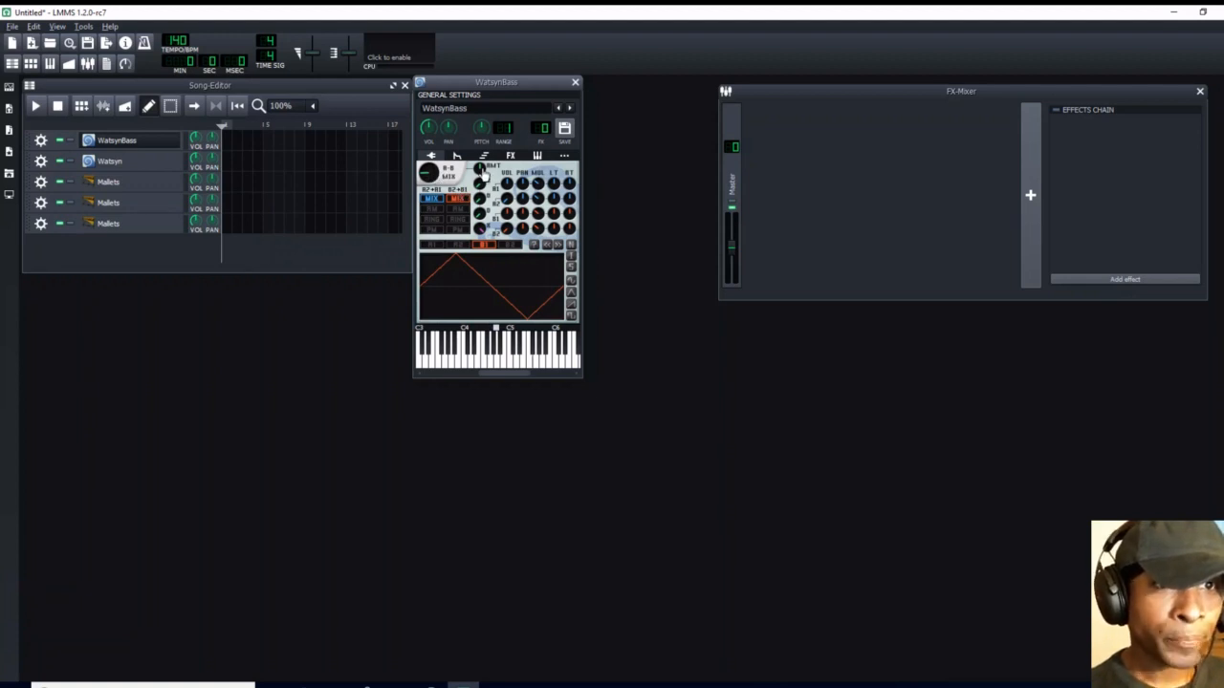
{"action": "mouse_move", "coordinate": [480, 168]}
{"action": "left_click_drag", "start_coordinate": [479, 168], "coordinate": [479, 177]}
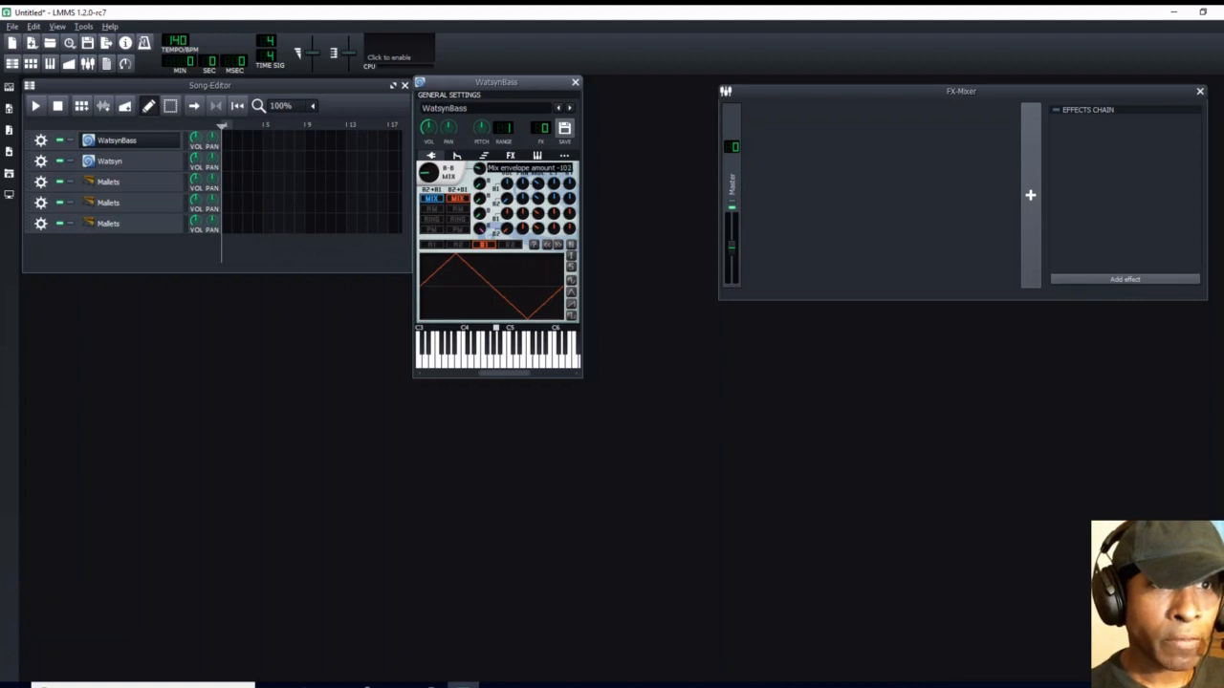
Step: Enter a negative left detune for WatsynBass oscillator A1 and set its right detune to -12
{"action": "double_click", "coordinate": [553, 190]}
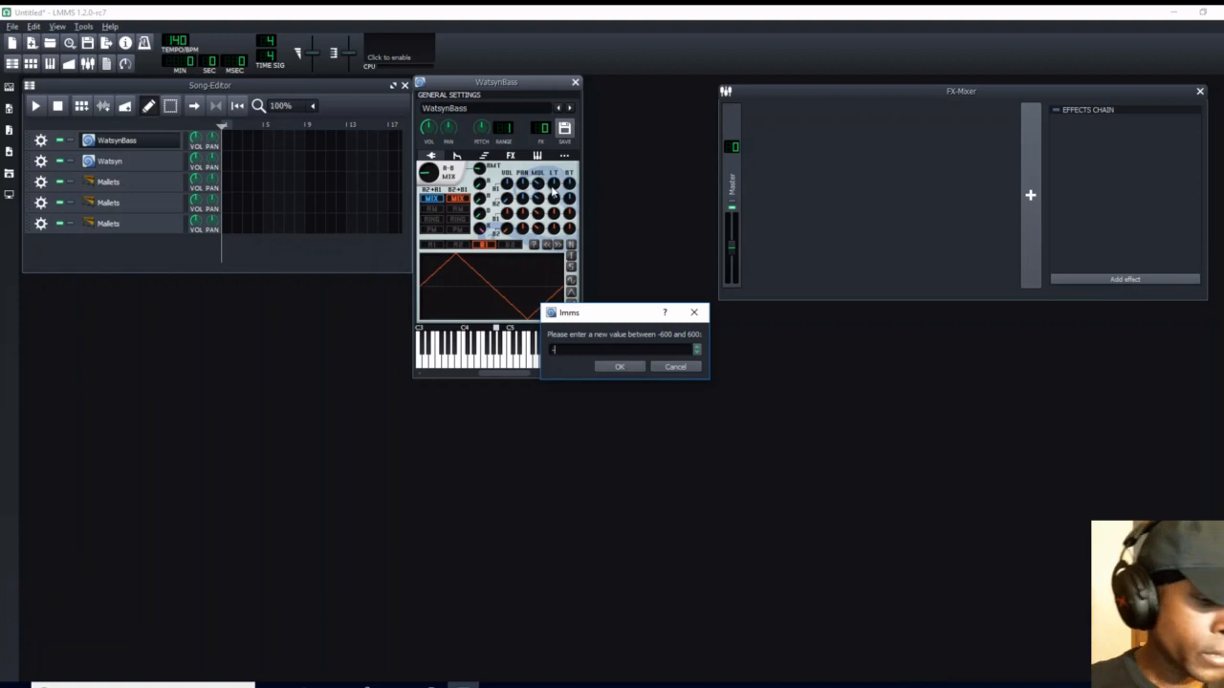
{"action": "key", "text": "Return"}
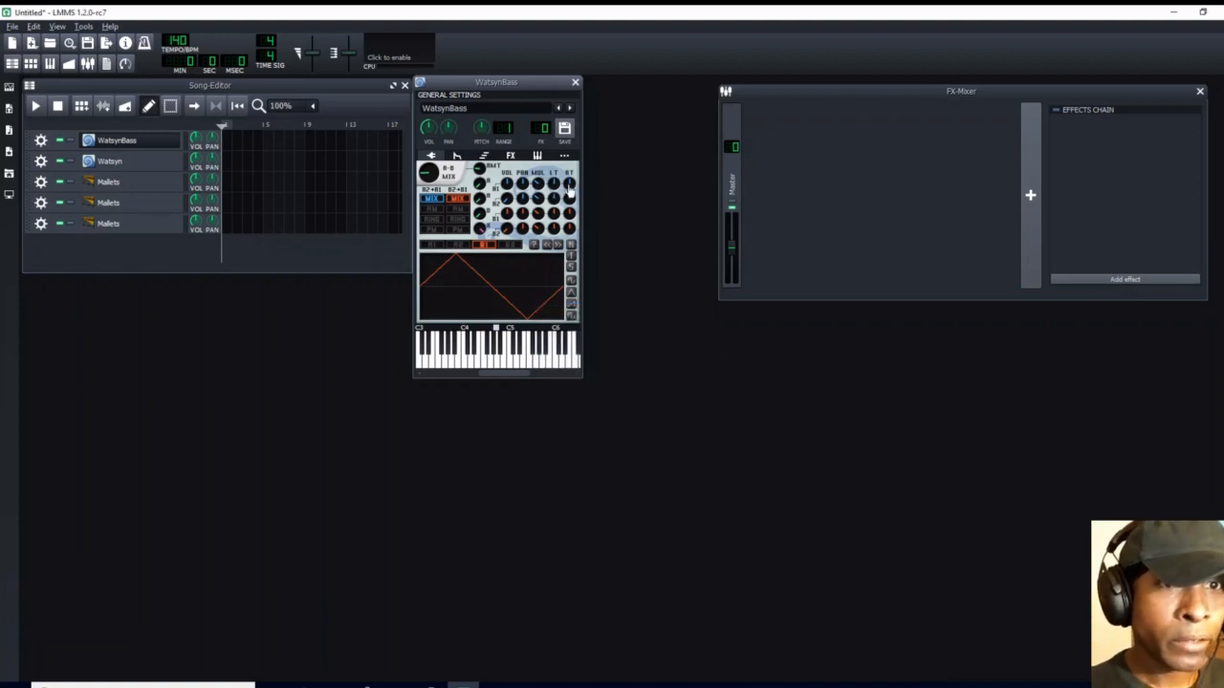
{"action": "double_click", "coordinate": [570, 190]}
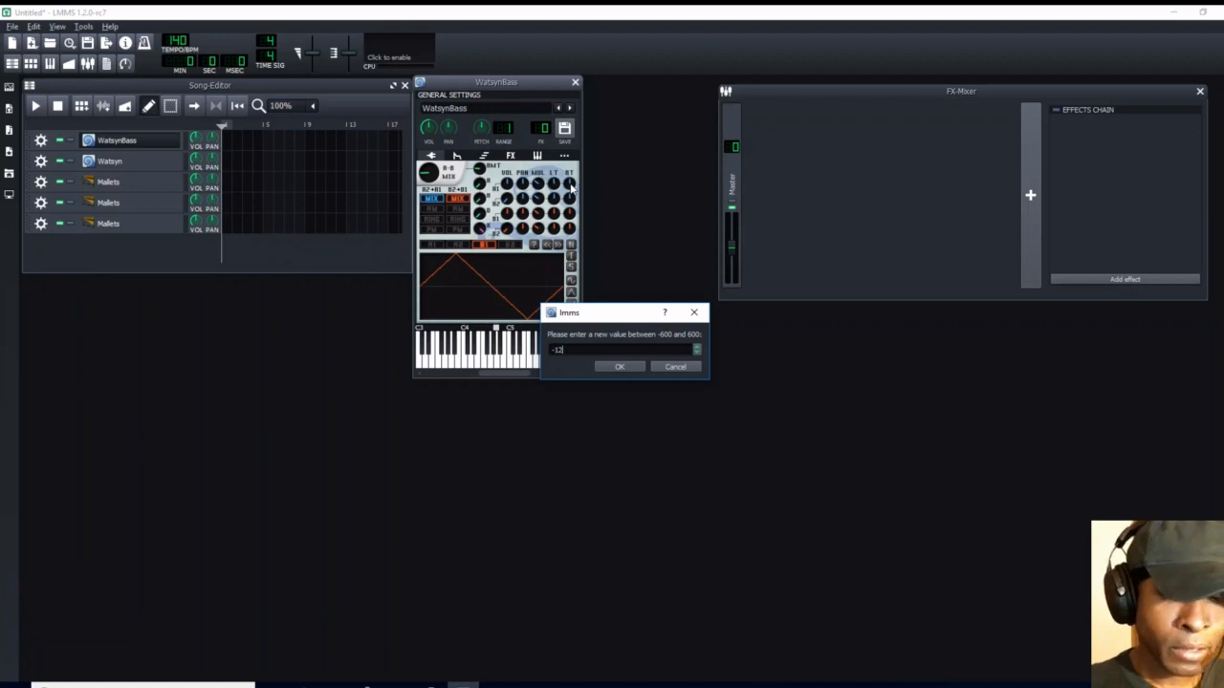
{"action": "type", "text": "-12"}
{"action": "key", "text": "Return"}
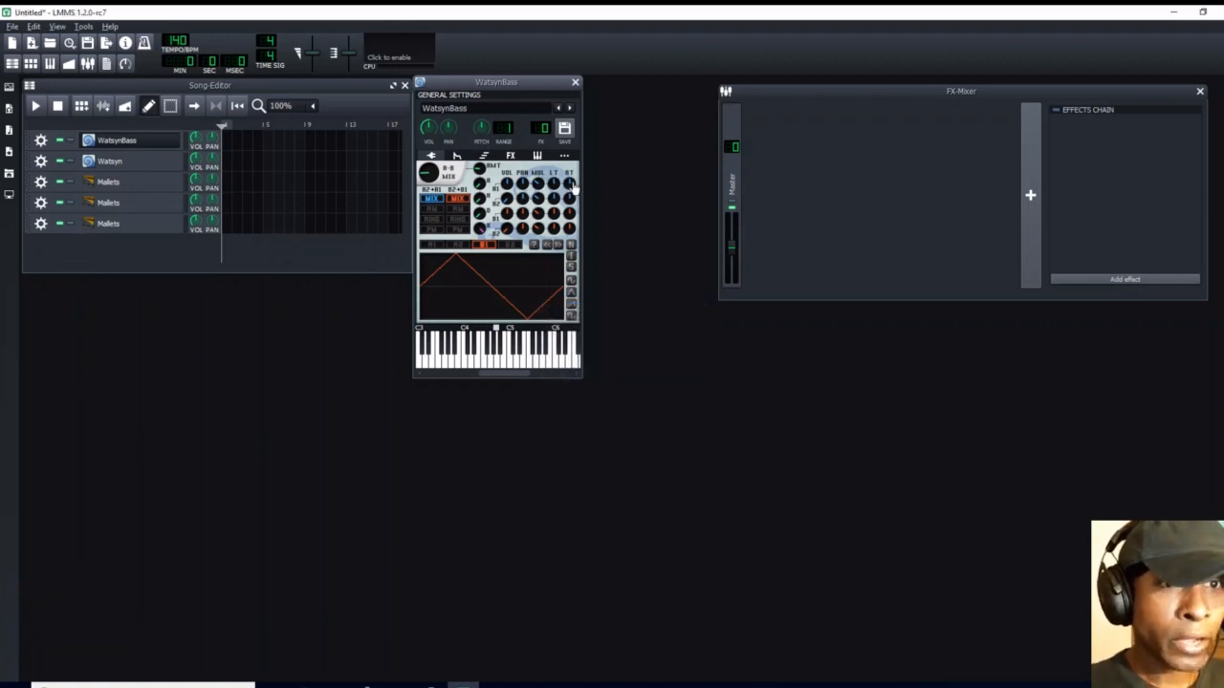
Step: Enter a negative left detune for WatsynBass oscillator B1 and set its right detune to -12
{"action": "double_click", "coordinate": [552, 218]}
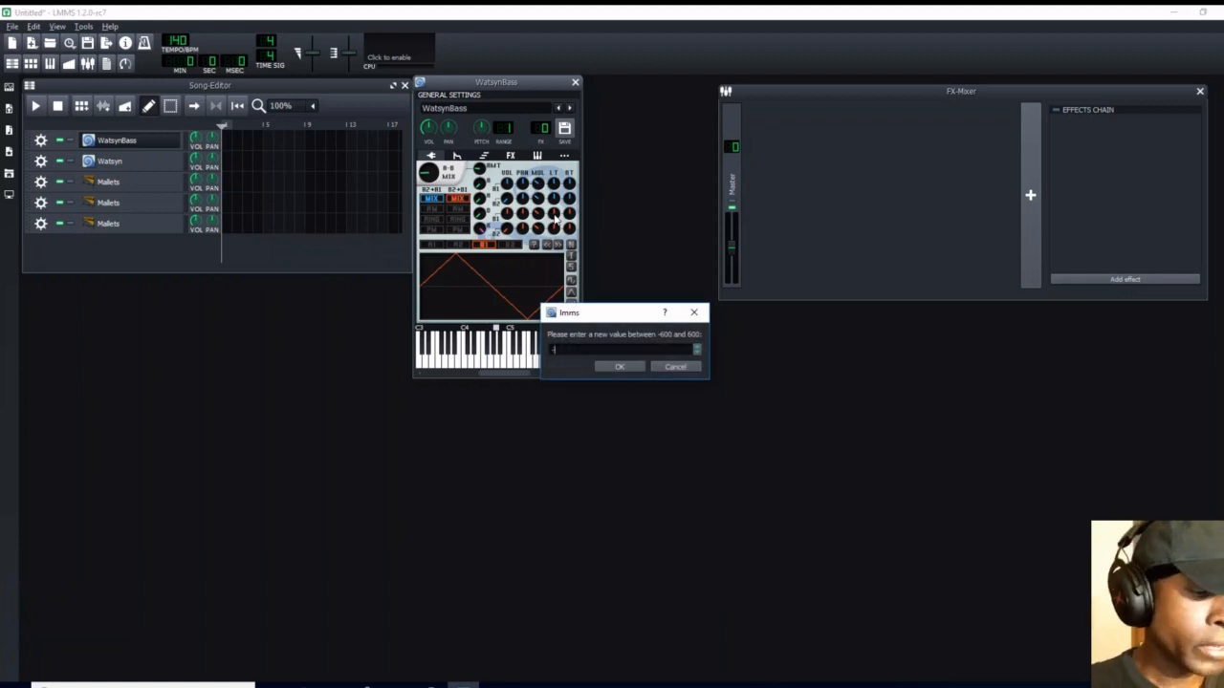
{"action": "key", "text": "Return"}
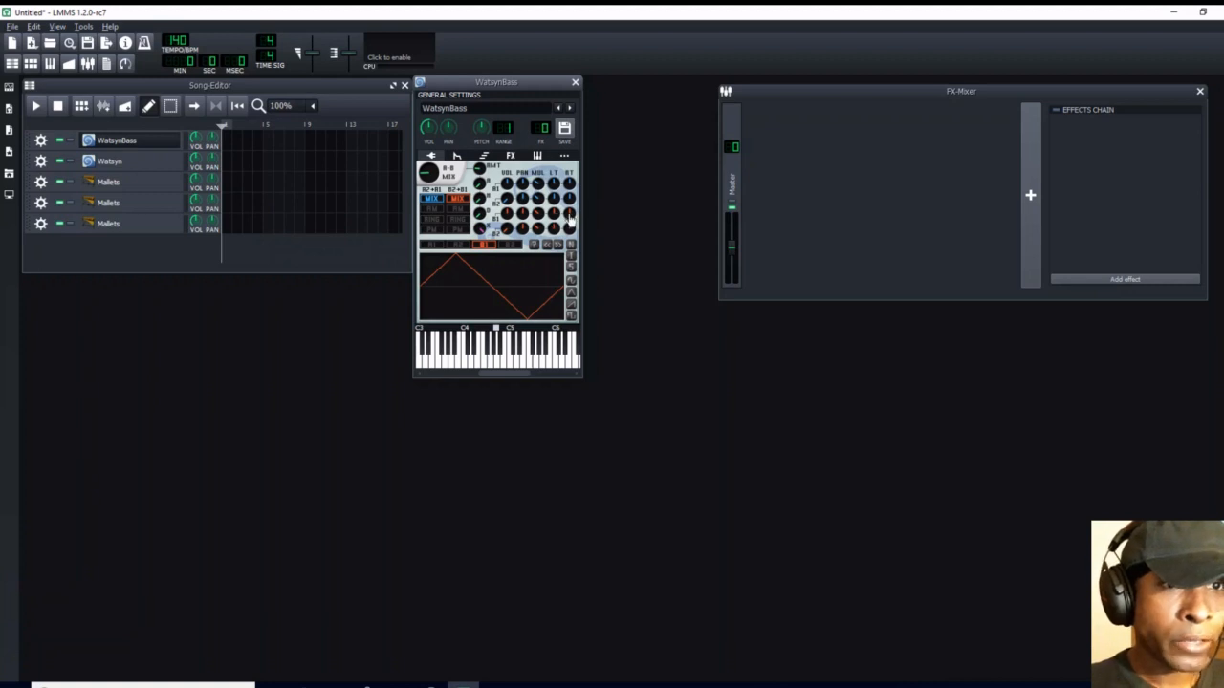
{"action": "double_click", "coordinate": [569, 218]}
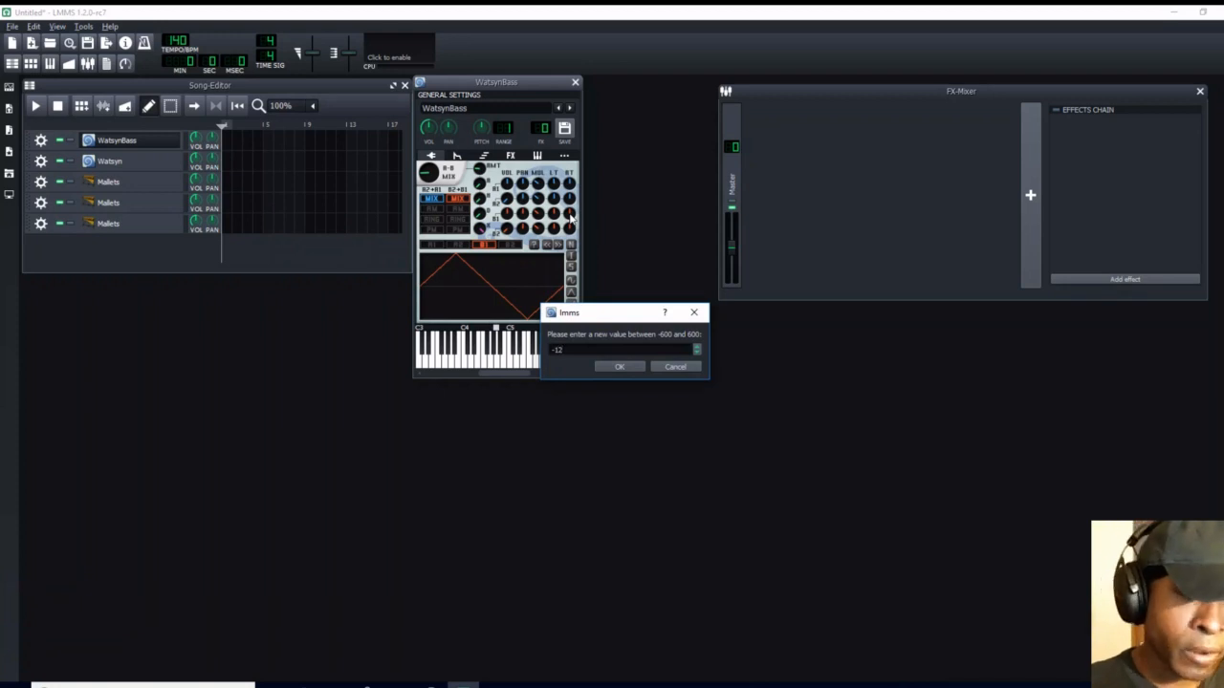
{"action": "key", "text": "Return"}
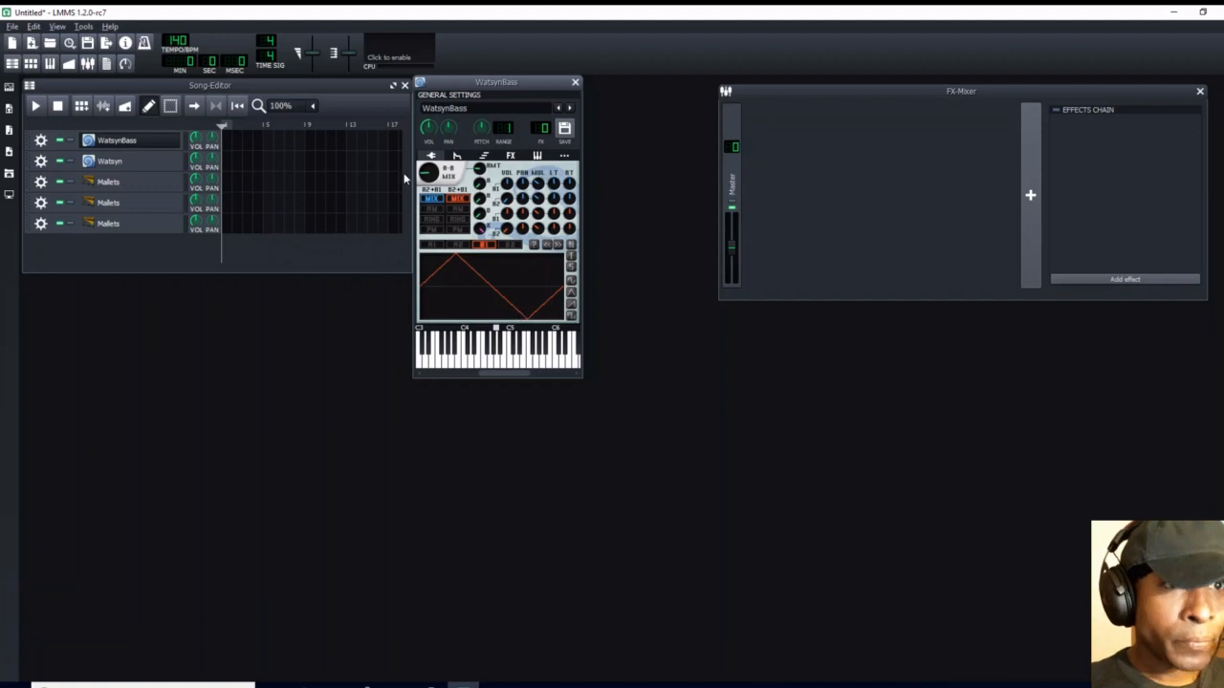
Step: Lower the WatsynBass volume in small adjustments while auditioning the sound
{"action": "left_click_drag", "start_coordinate": [429, 129], "coordinate": [428, 138]}
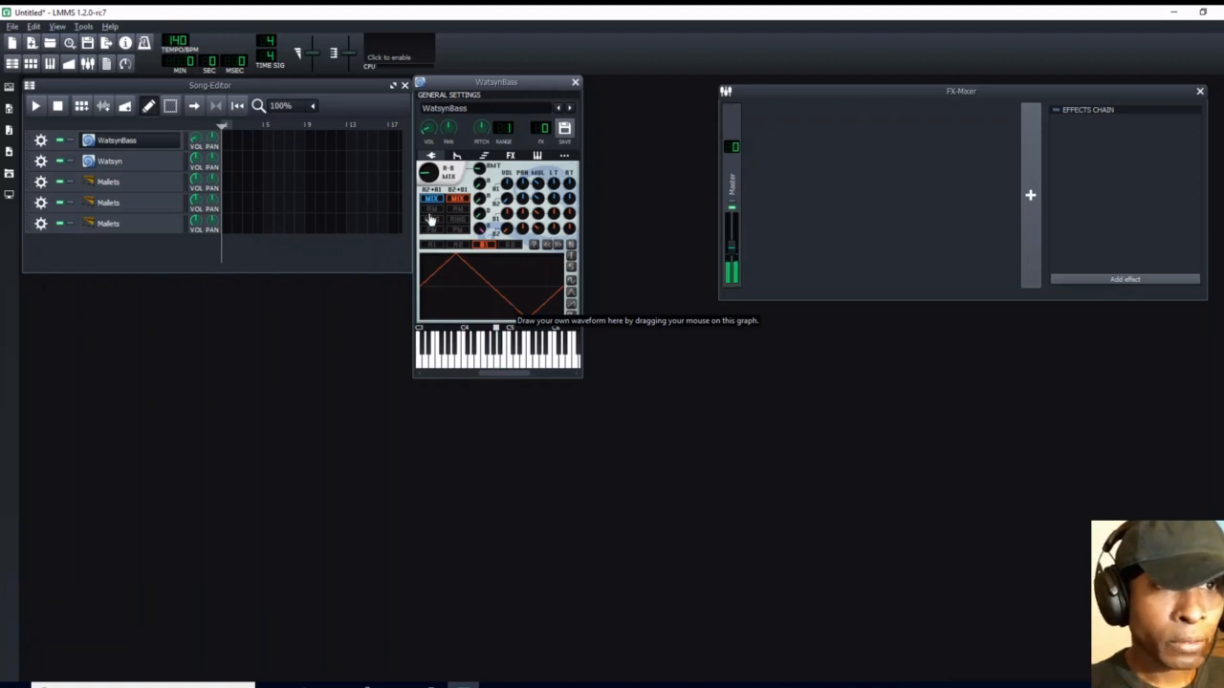
{"action": "left_click", "coordinate": [430, 131]}
{"action": "left_click_drag", "start_coordinate": [431, 131], "coordinate": [427, 130]}
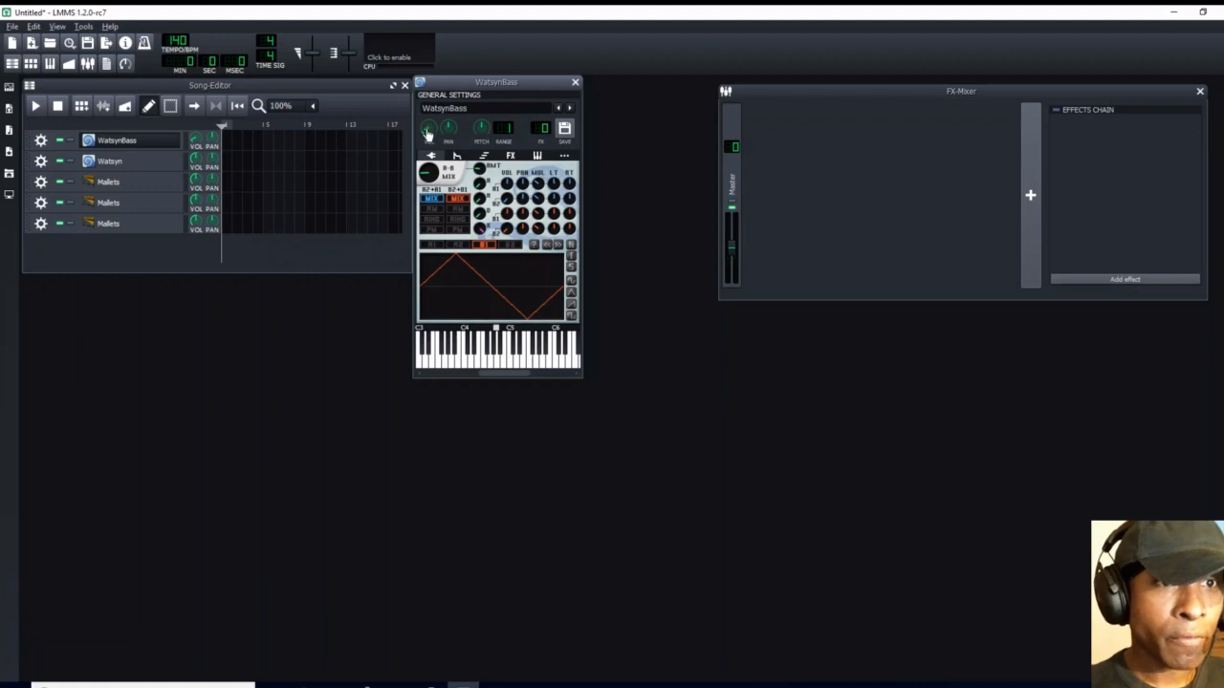
{"action": "left_click", "coordinate": [427, 130]}
{"action": "left_click_drag", "start_coordinate": [428, 130], "coordinate": [427, 130]}
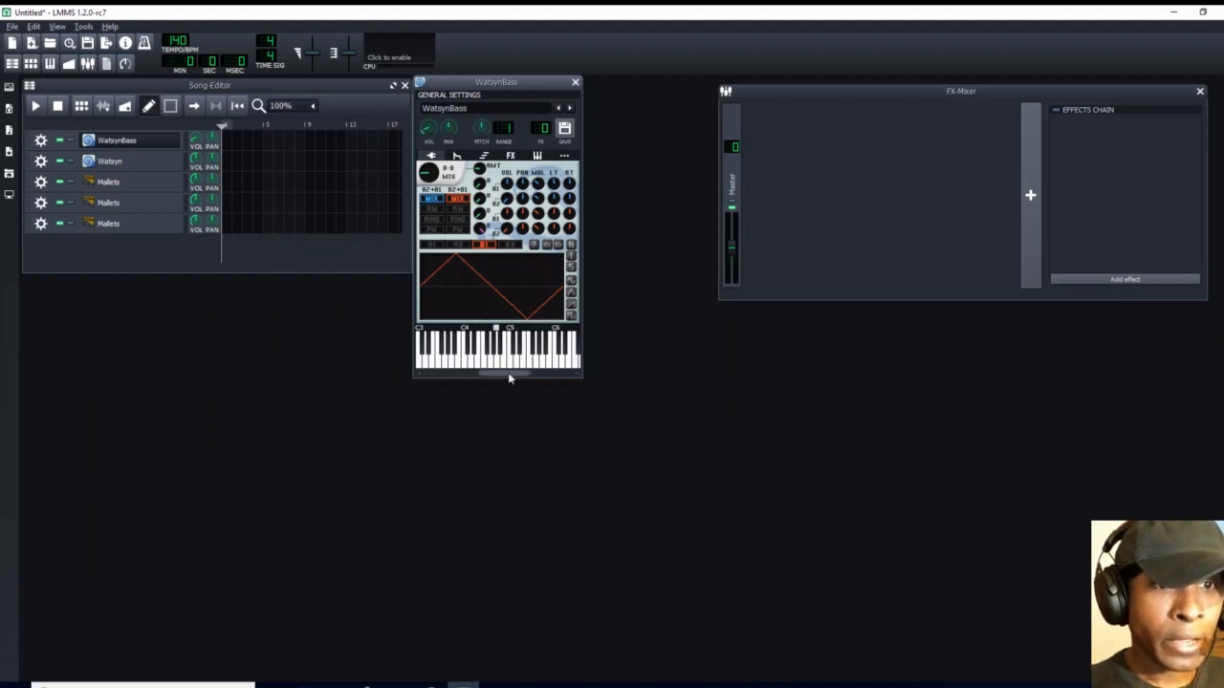
Step: Set the WatsynBass base note to A7 and play a test note in the C4 octave
{"action": "left_click_drag", "start_coordinate": [507, 372], "coordinate": [549, 377]}
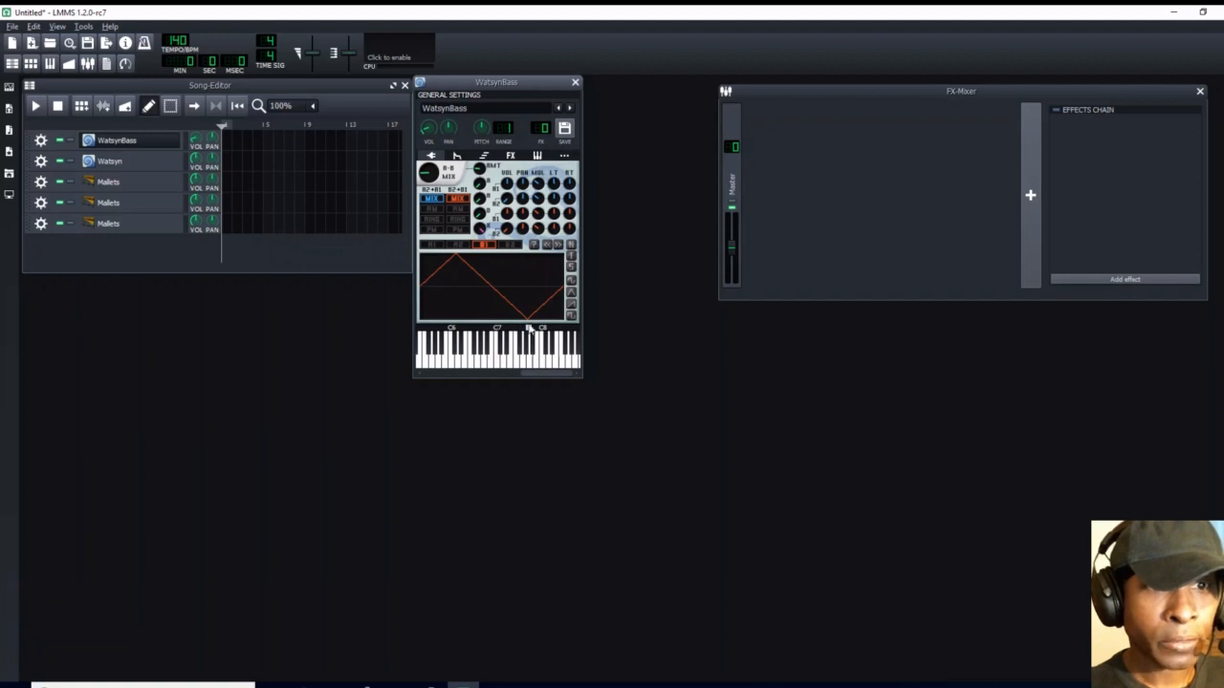
{"action": "left_click_drag", "start_coordinate": [556, 374], "coordinate": [554, 374]}
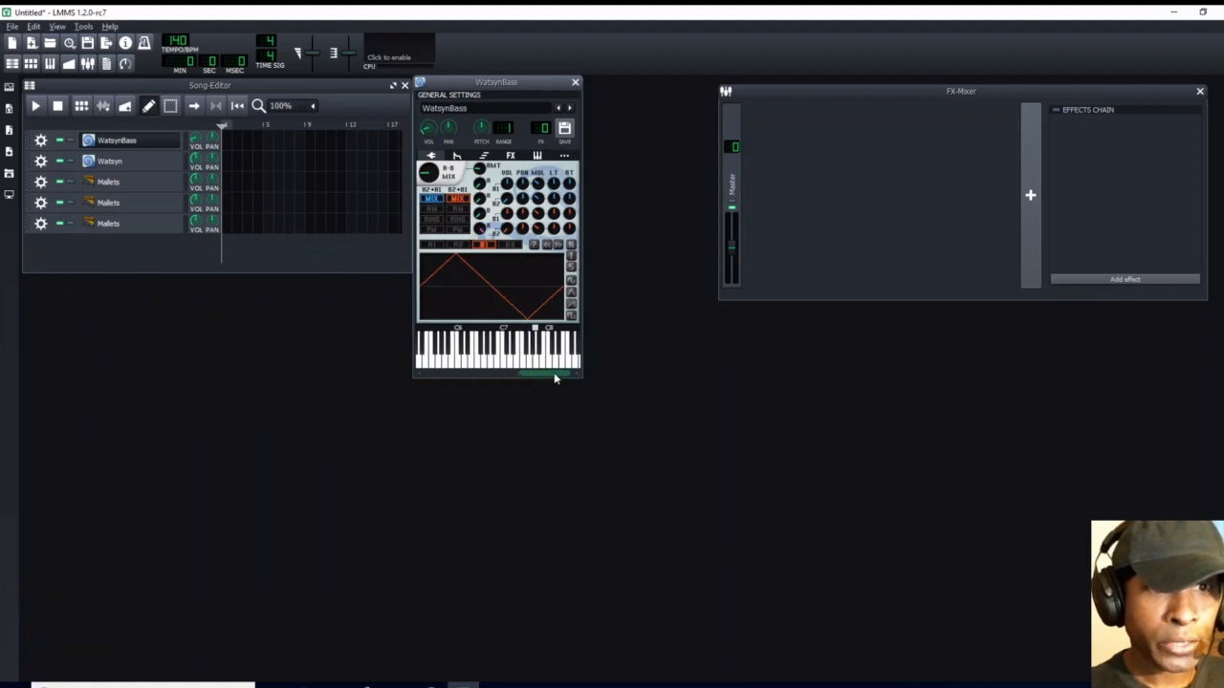
{"action": "left_click", "coordinate": [525, 329]}
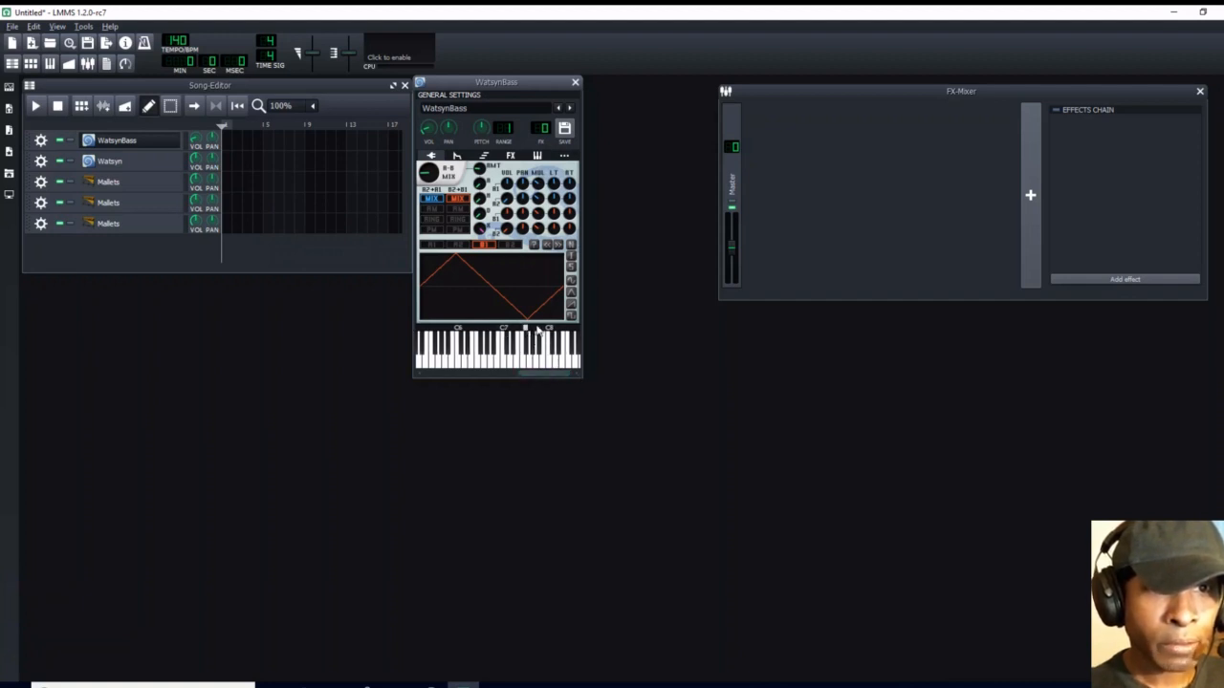
{"action": "left_click", "coordinate": [538, 329]}
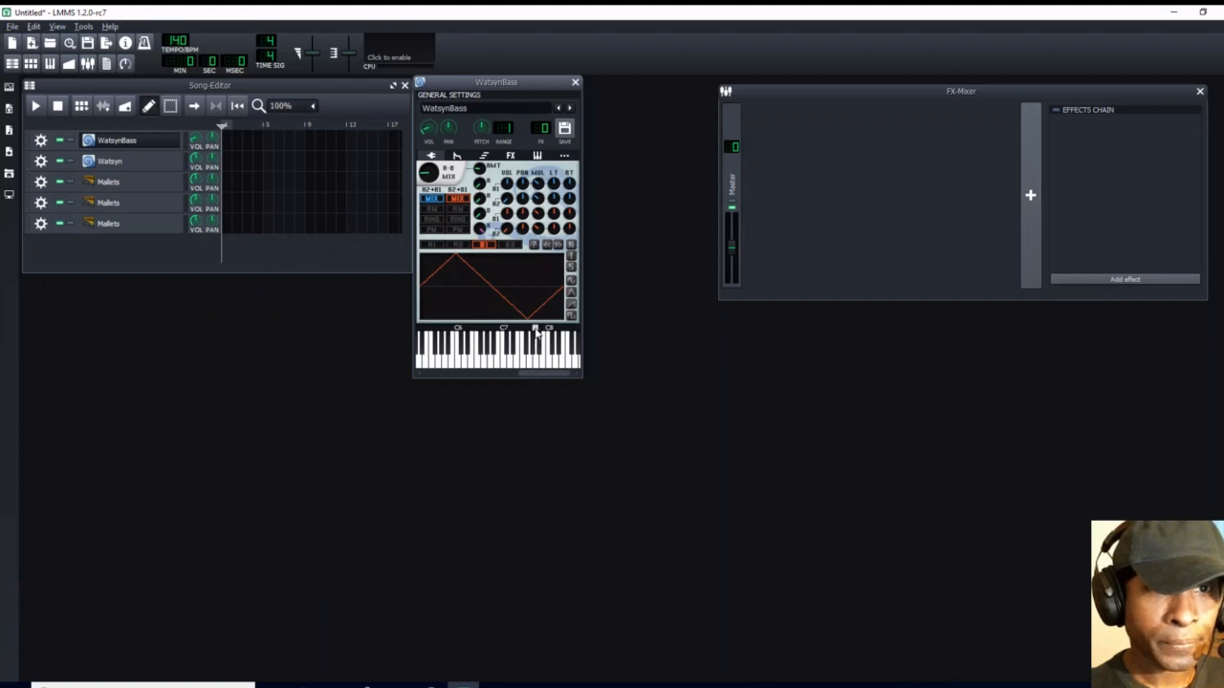
{"action": "left_click_drag", "start_coordinate": [542, 374], "coordinate": [475, 374]}
{"action": "key", "text": "b"}
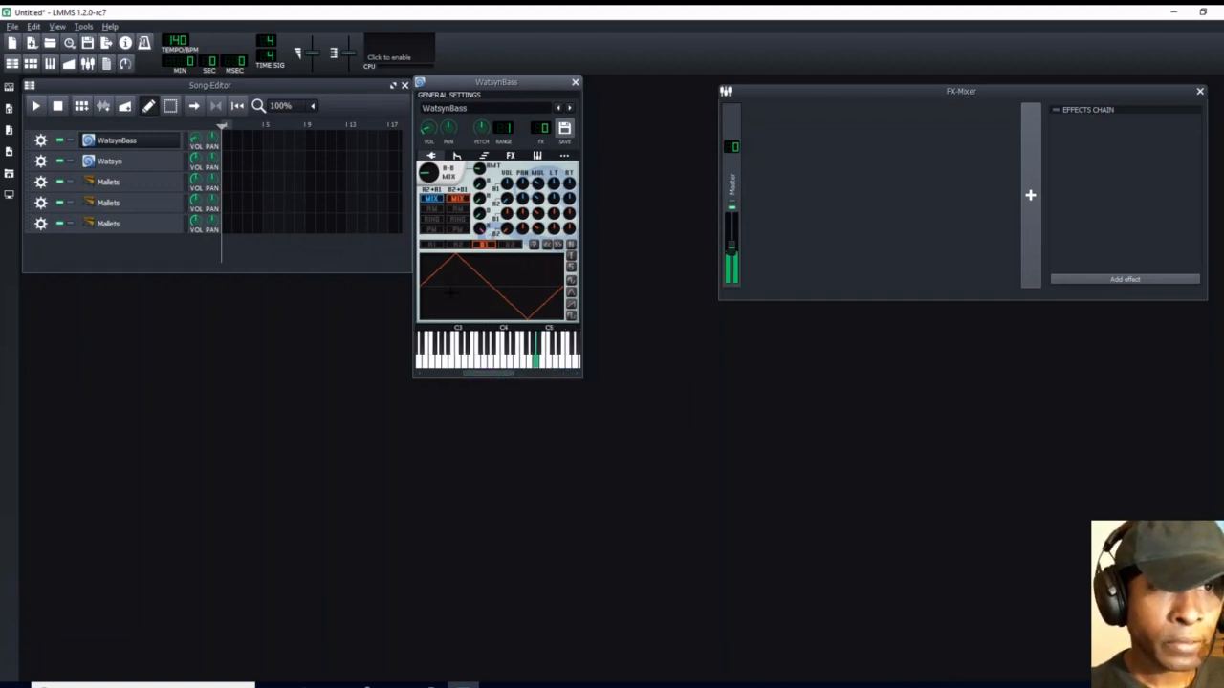
Step: Try a lower WatsynBass volume, reset it to the default and audition the sound with test notes
{"action": "left_click_drag", "start_coordinate": [437, 131], "coordinate": [437, 149]}
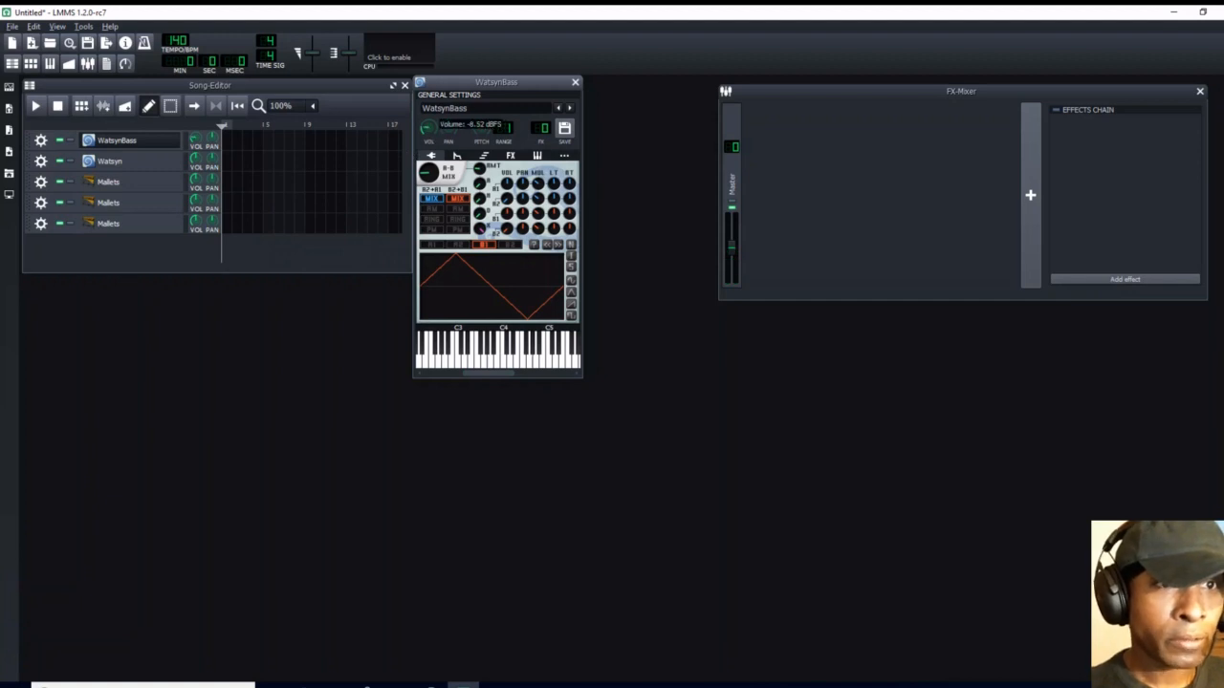
{"action": "key", "text": "y"}
{"action": "key", "text": "y"}
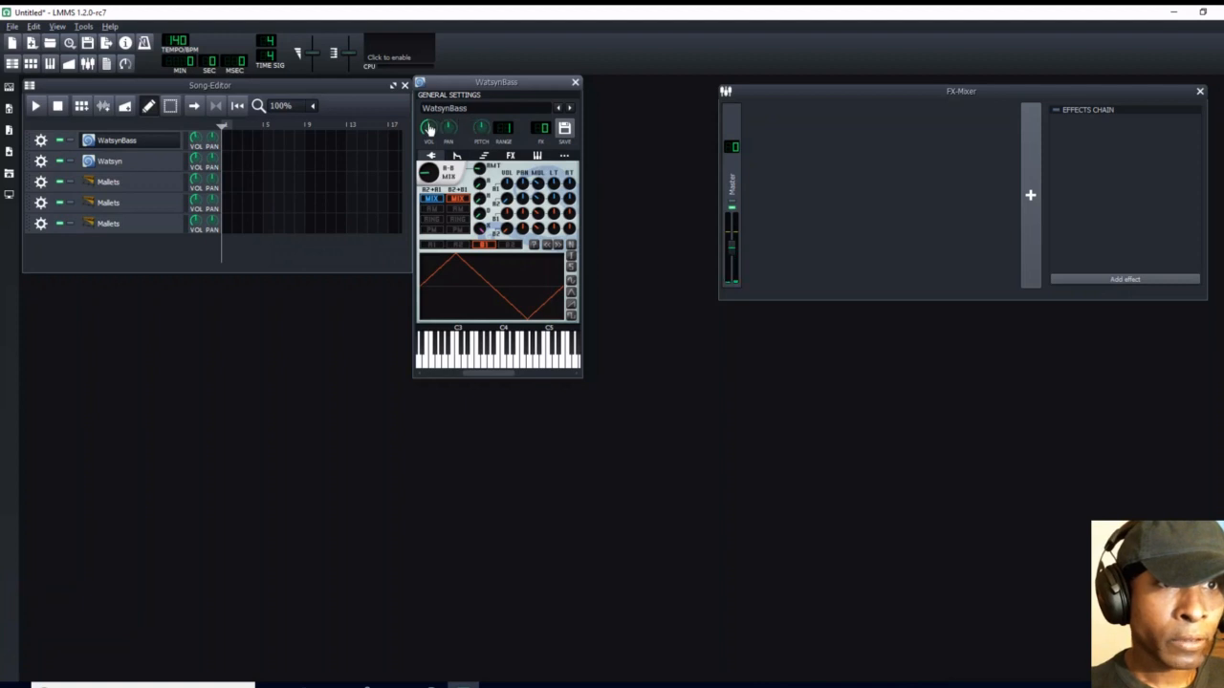
{"action": "right_click", "coordinate": [428, 131]}
{"action": "left_click", "coordinate": [452, 154]}
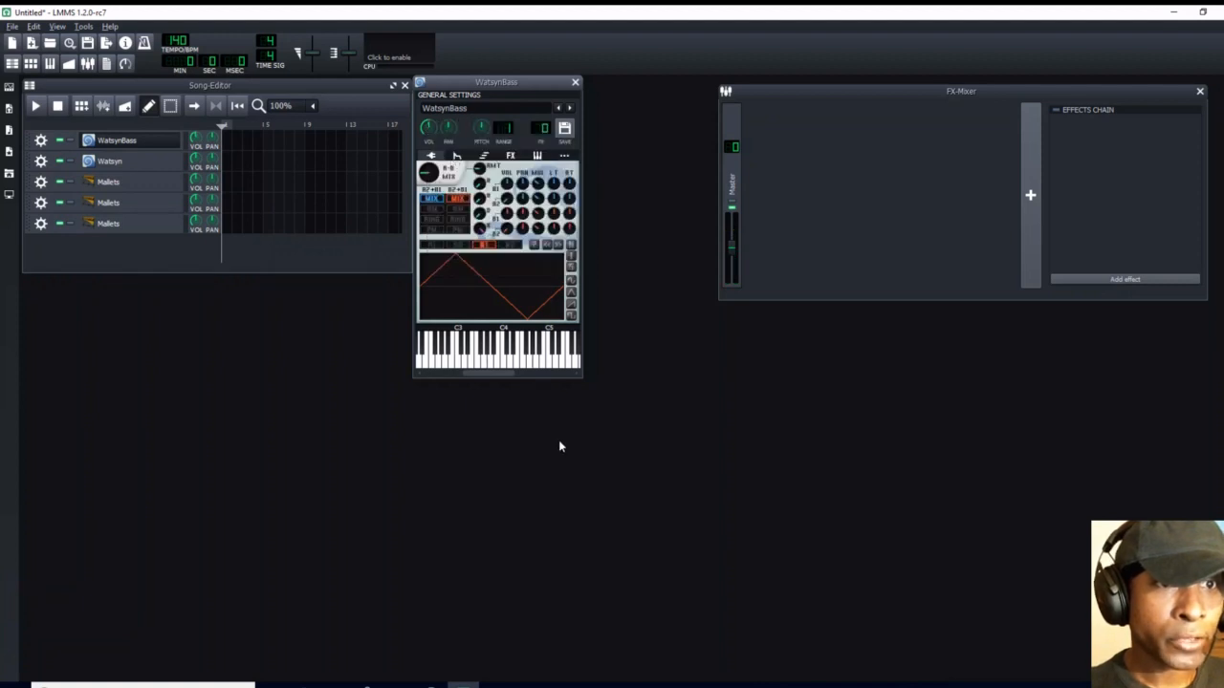
{"action": "key", "text": "y"}
{"action": "key", "text": "y"}
{"action": "key", "text": "y"}
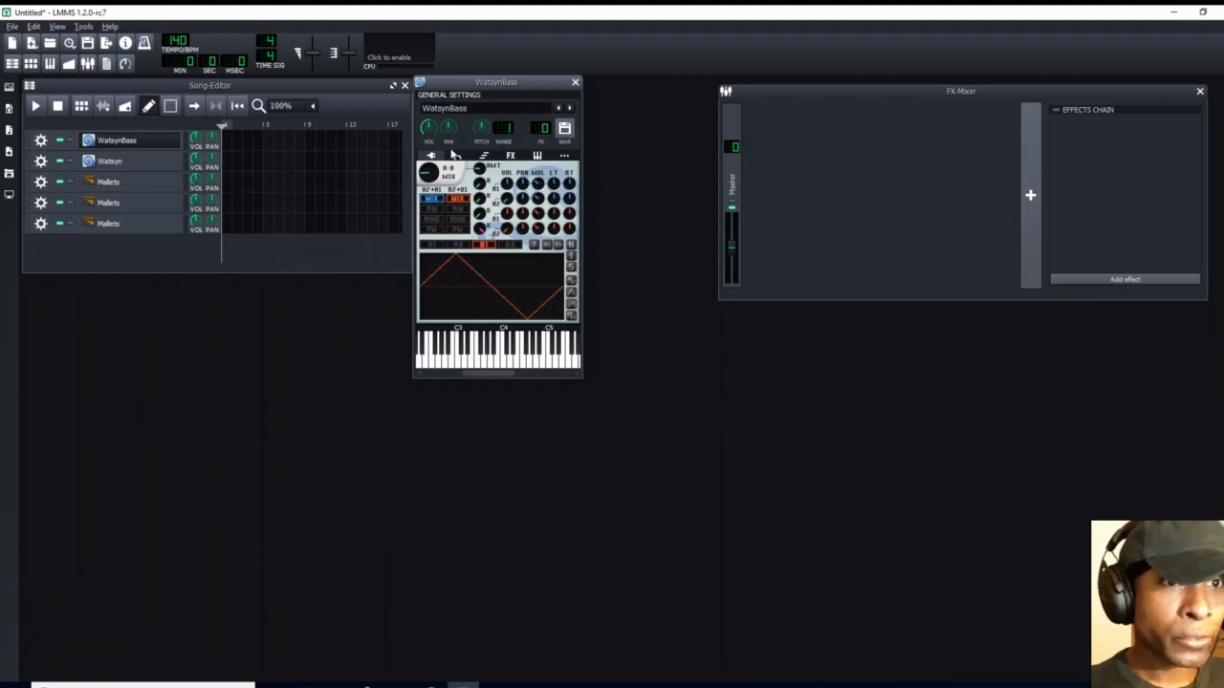
Step: Turn the WatsynBass volume envelope amount fully up and enter a value for the envelope attack
{"action": "left_click", "coordinate": [457, 156]}
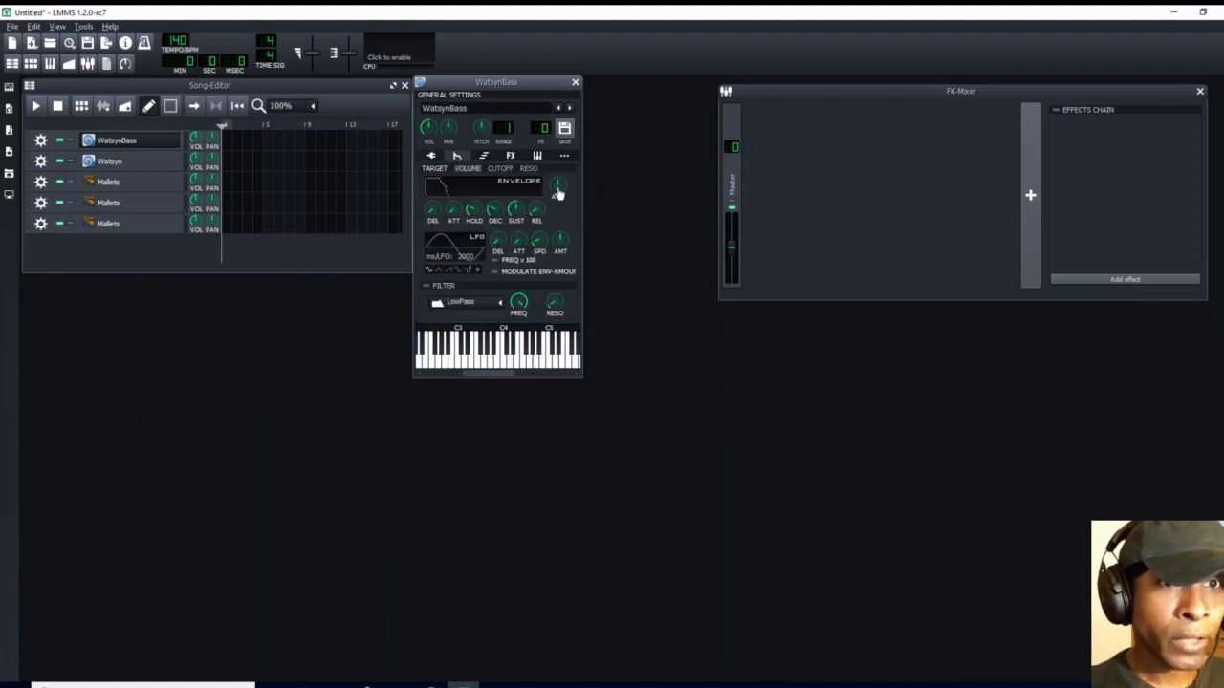
{"action": "left_click_drag", "start_coordinate": [558, 195], "coordinate": [558, 182]}
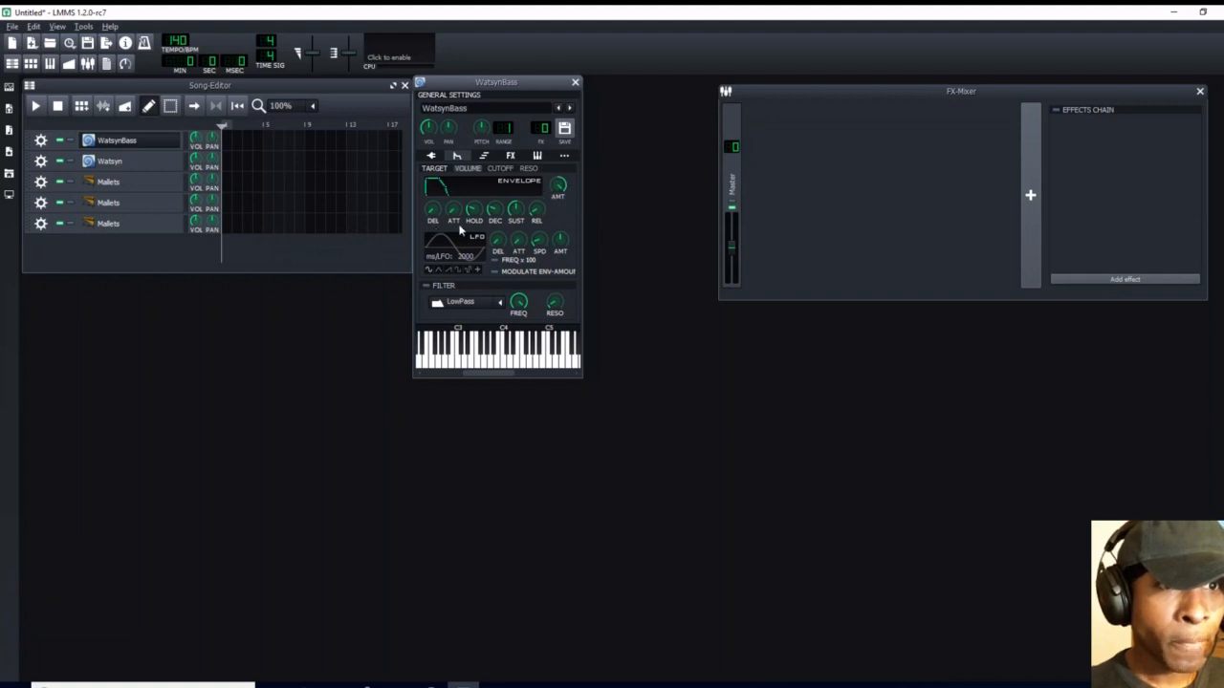
{"action": "double_click", "coordinate": [454, 215]}
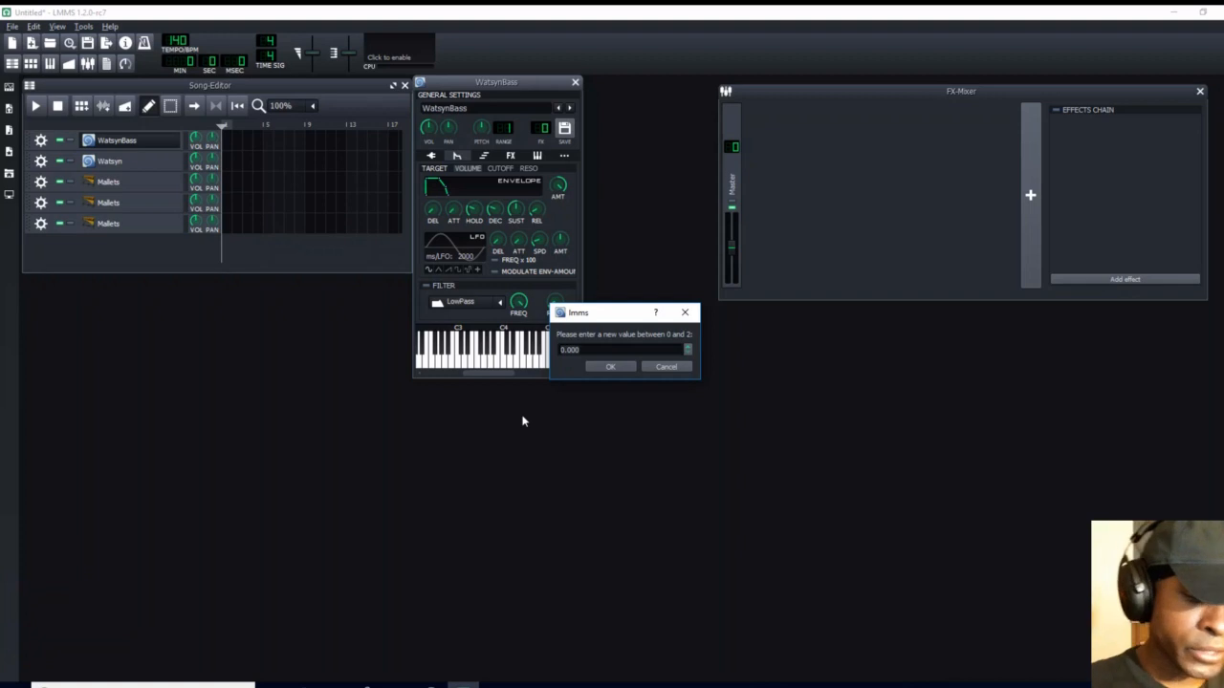
{"action": "key", "text": "BackSpace"}
{"action": "key", "text": "Return"}
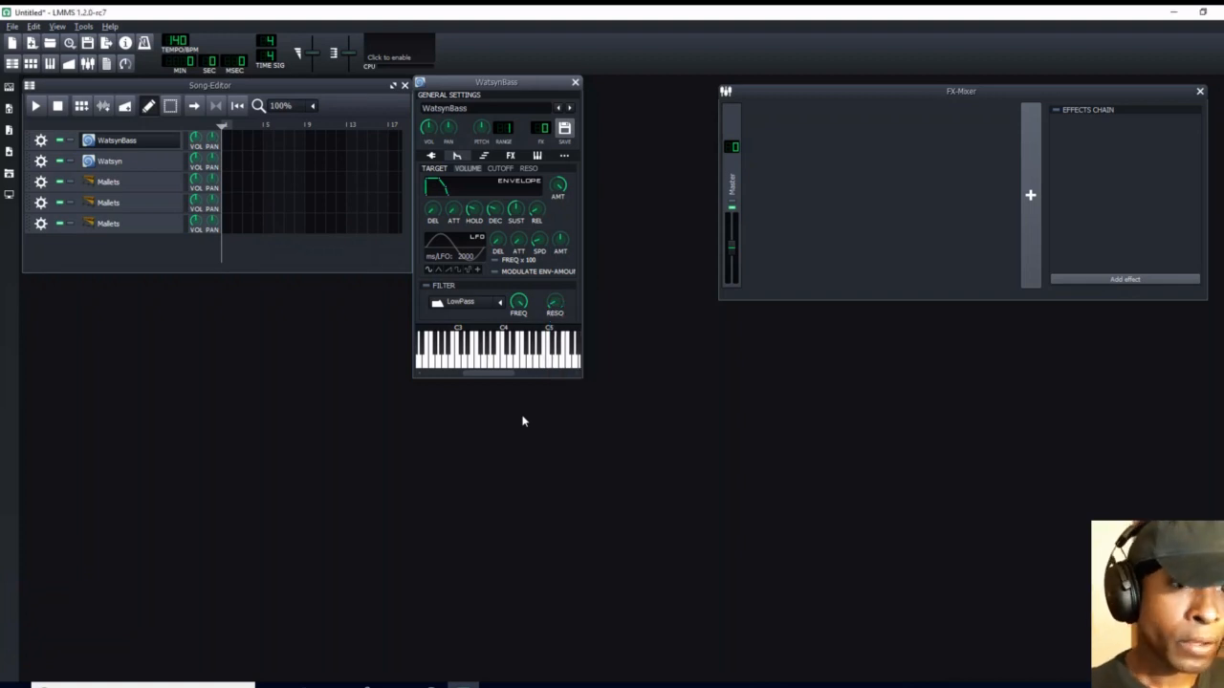
Step: Enable the WatsynBass filter as 2x LowPass with a lower cutoff frequency and audition it with test notes
{"action": "left_click", "coordinate": [427, 287]}
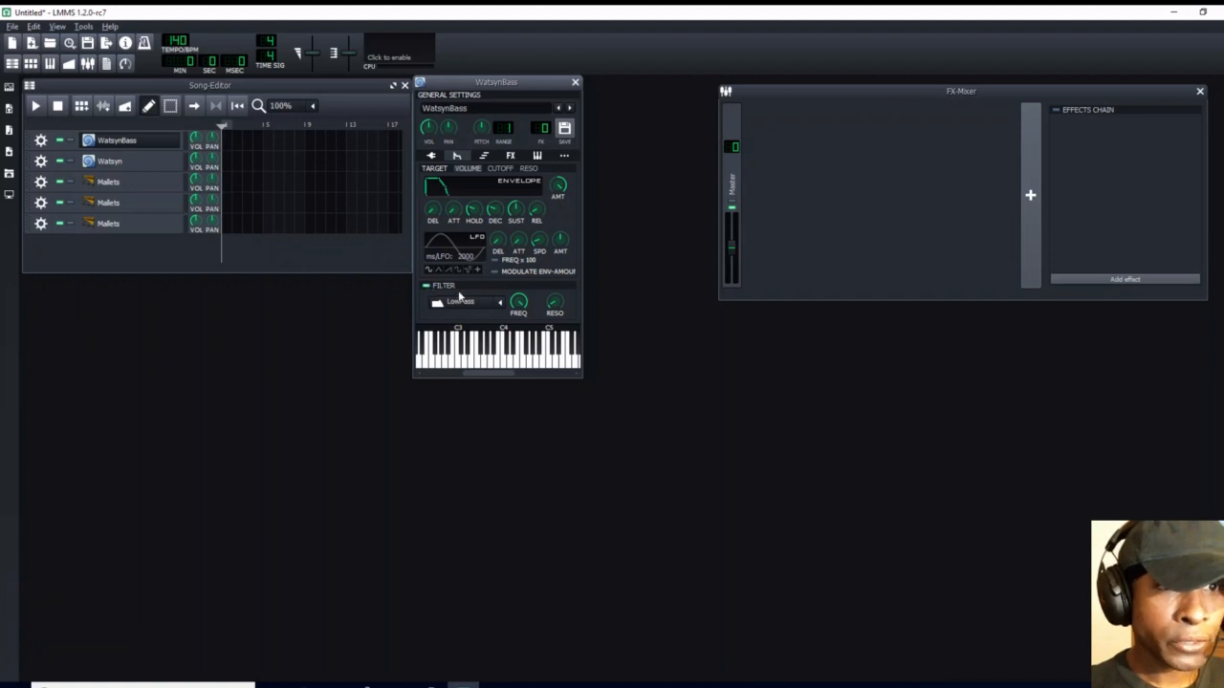
{"action": "left_click", "coordinate": [500, 306]}
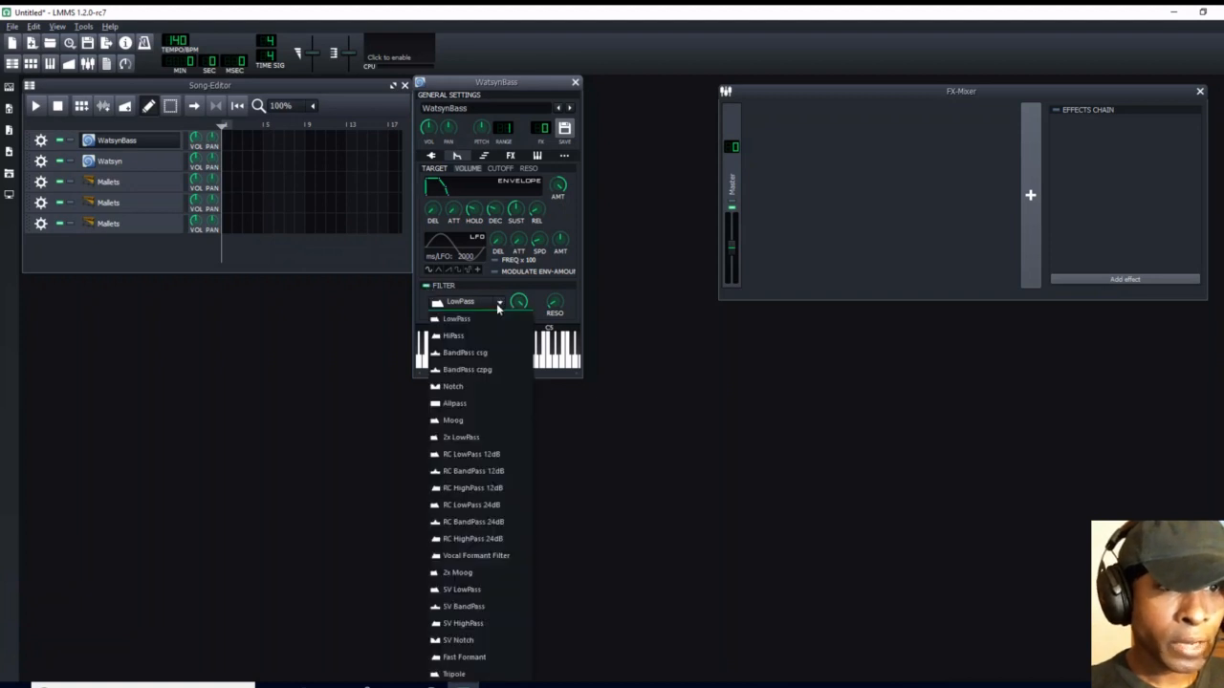
{"action": "left_click", "coordinate": [488, 436]}
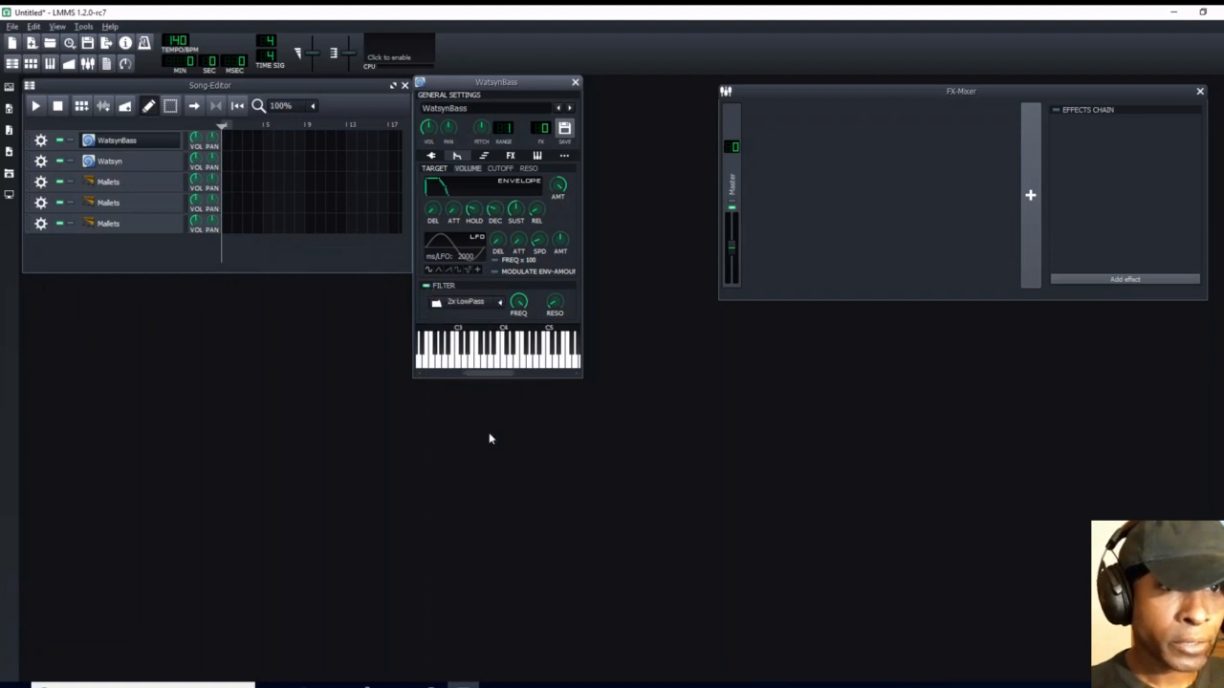
{"action": "double_click", "coordinate": [519, 304]}
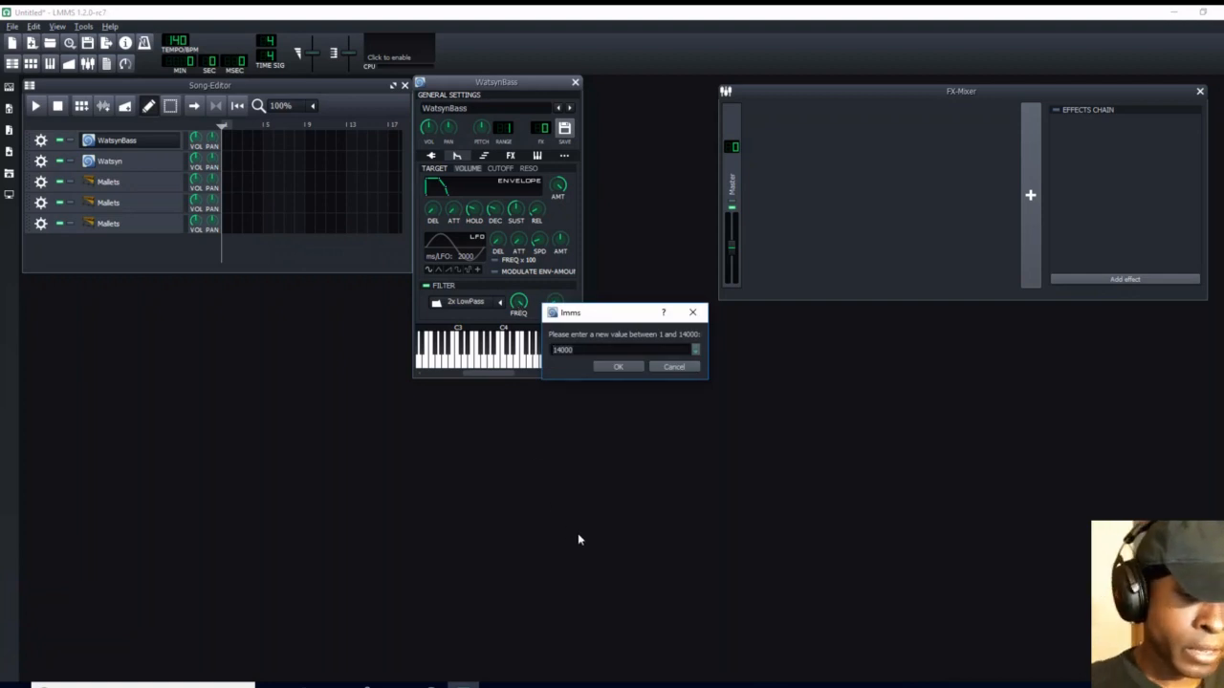
{"action": "key", "text": "BackSpace"}
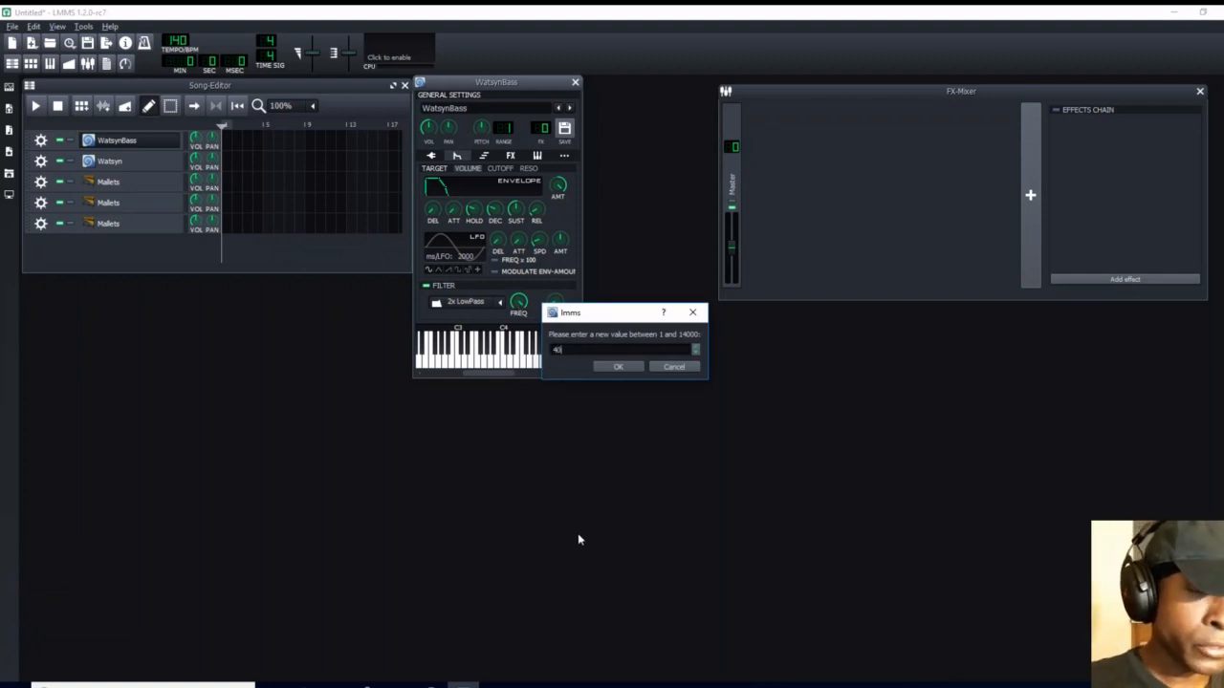
{"action": "key", "text": "Return"}
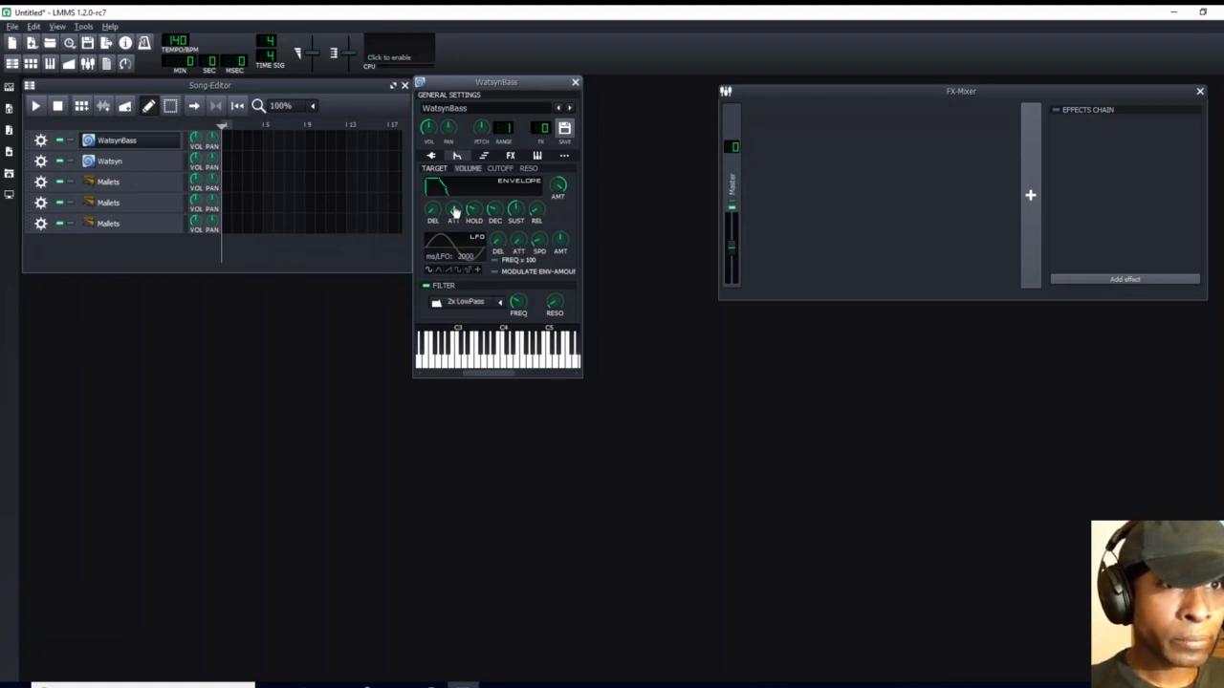
{"action": "key", "text": "y"}
{"action": "key", "text": "y"}
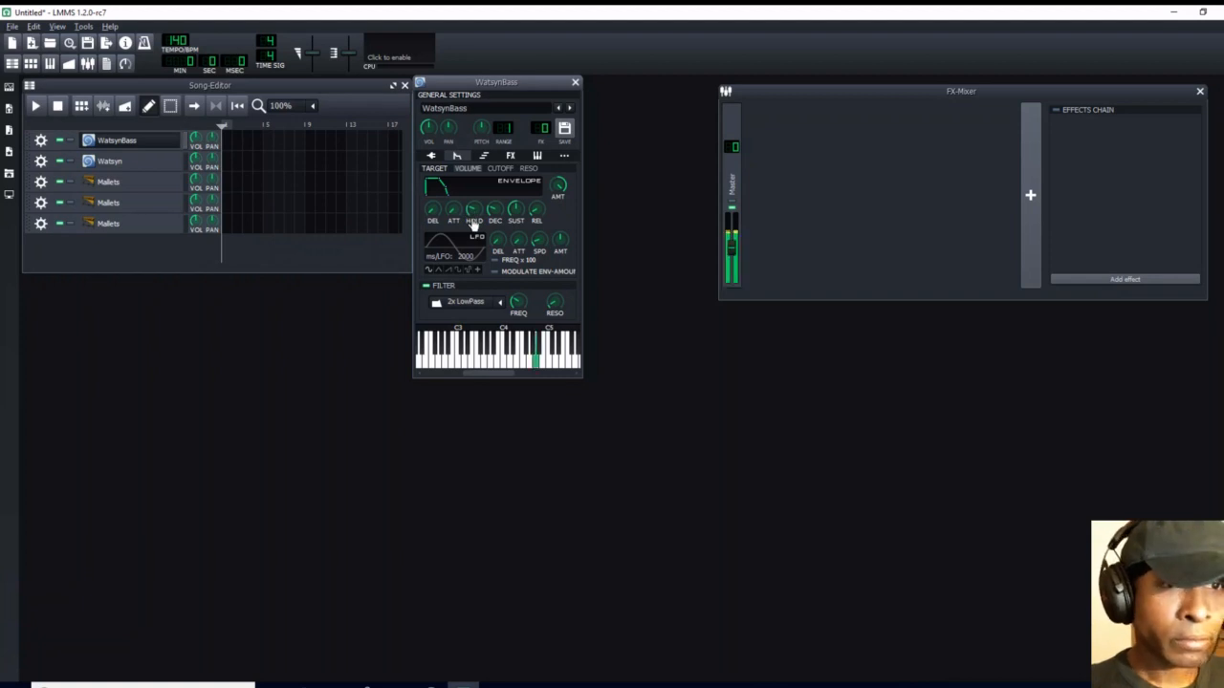
{"action": "key", "text": "y"}
{"action": "key", "text": "y"}
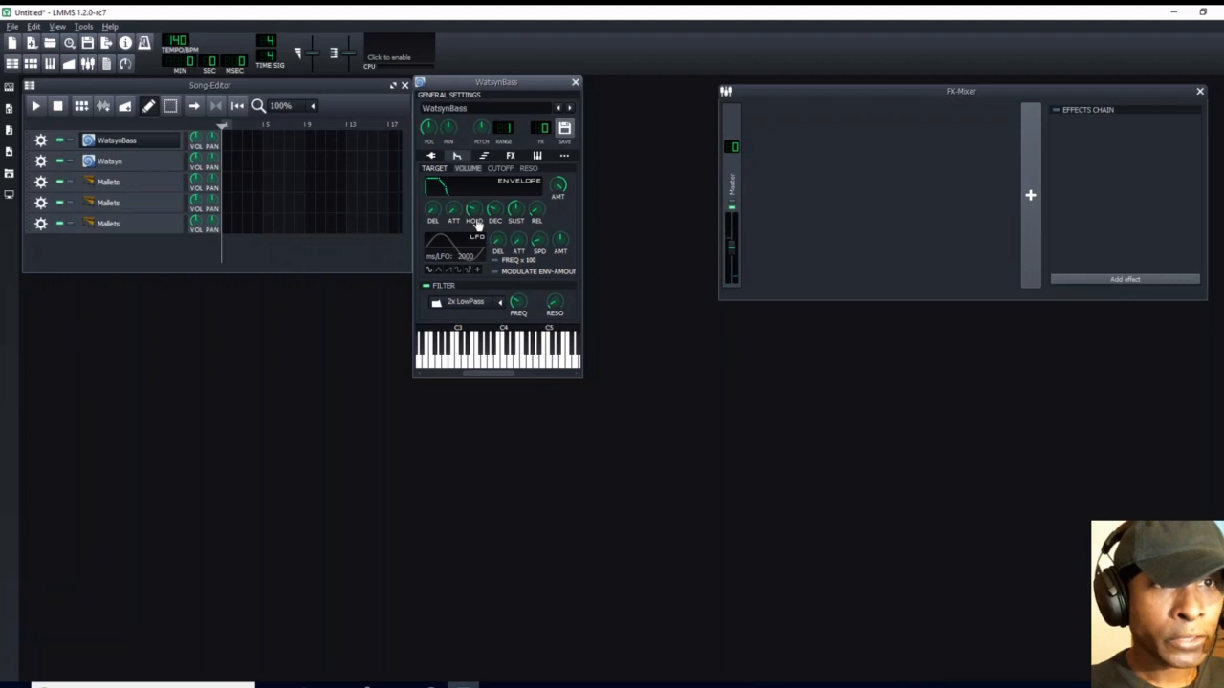
Step: Close WatsynBass, open the second Watsyn instrument and rename it WatsynLead
{"action": "left_click", "coordinate": [575, 85]}
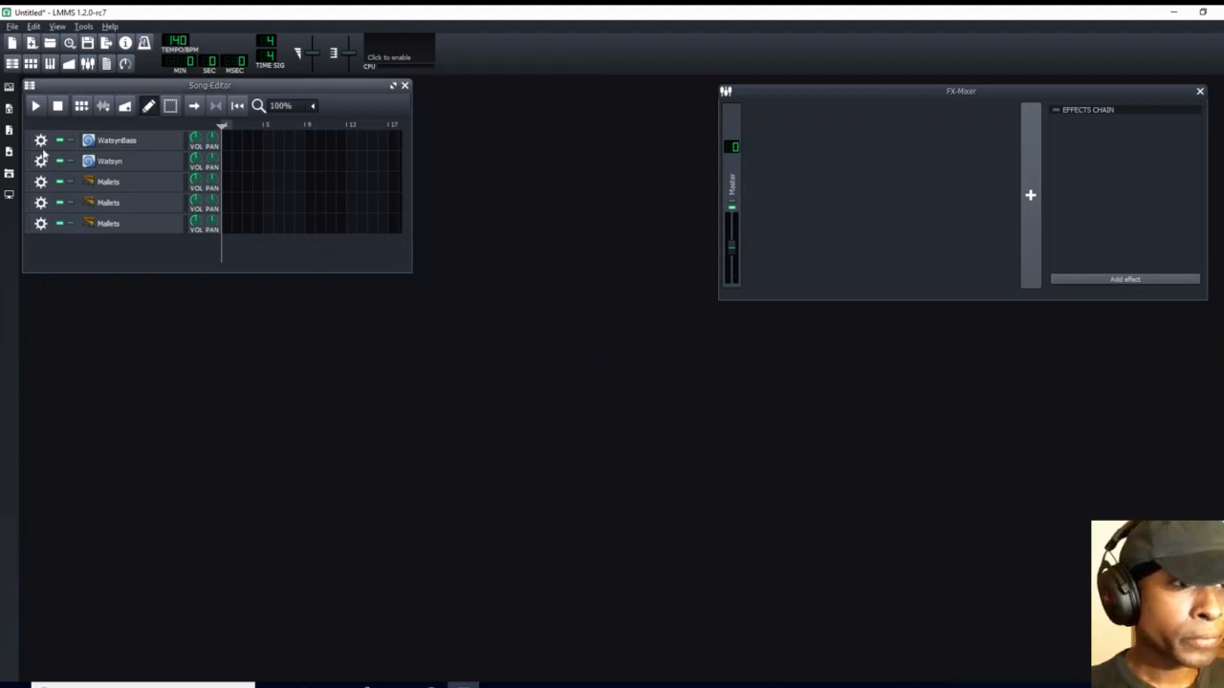
{"action": "left_click", "coordinate": [131, 162]}
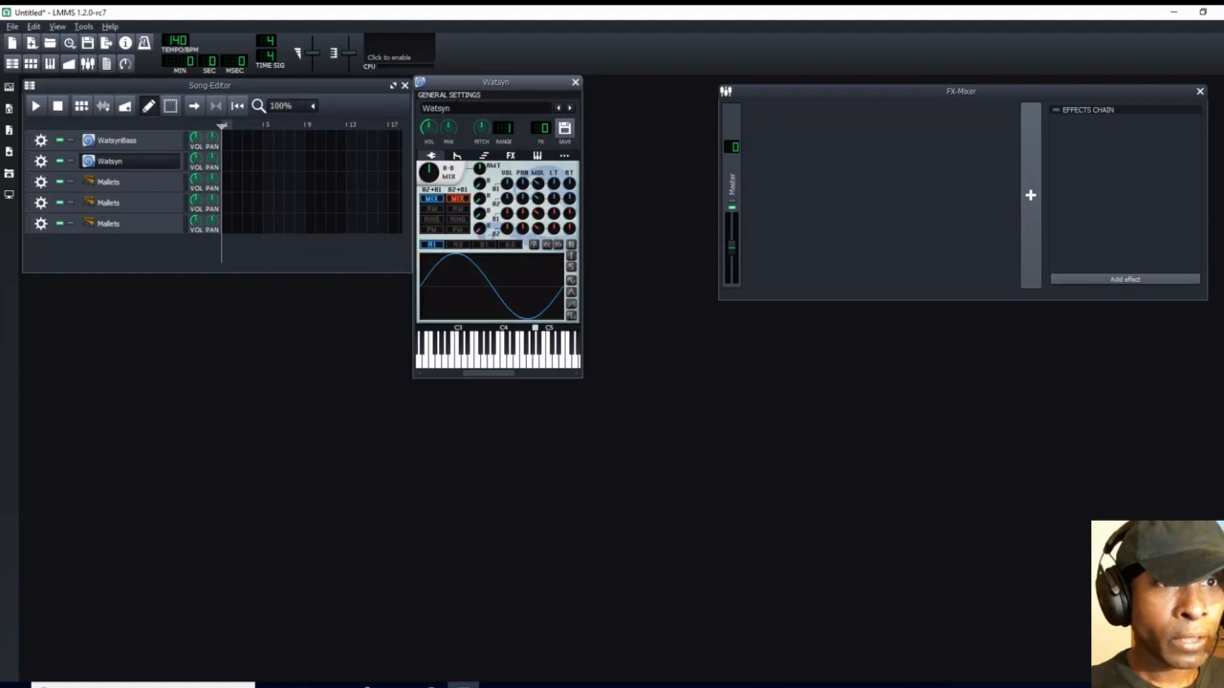
{"action": "left_click", "coordinate": [473, 109]}
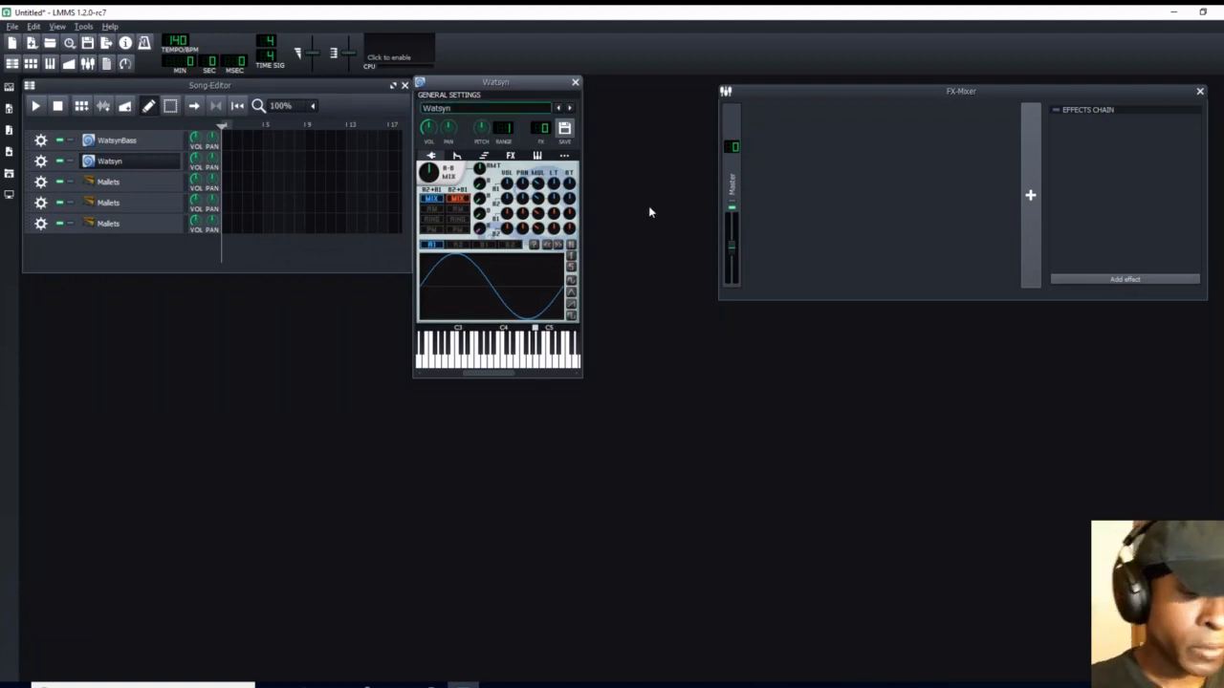
{"action": "type", "text": "Lead"}
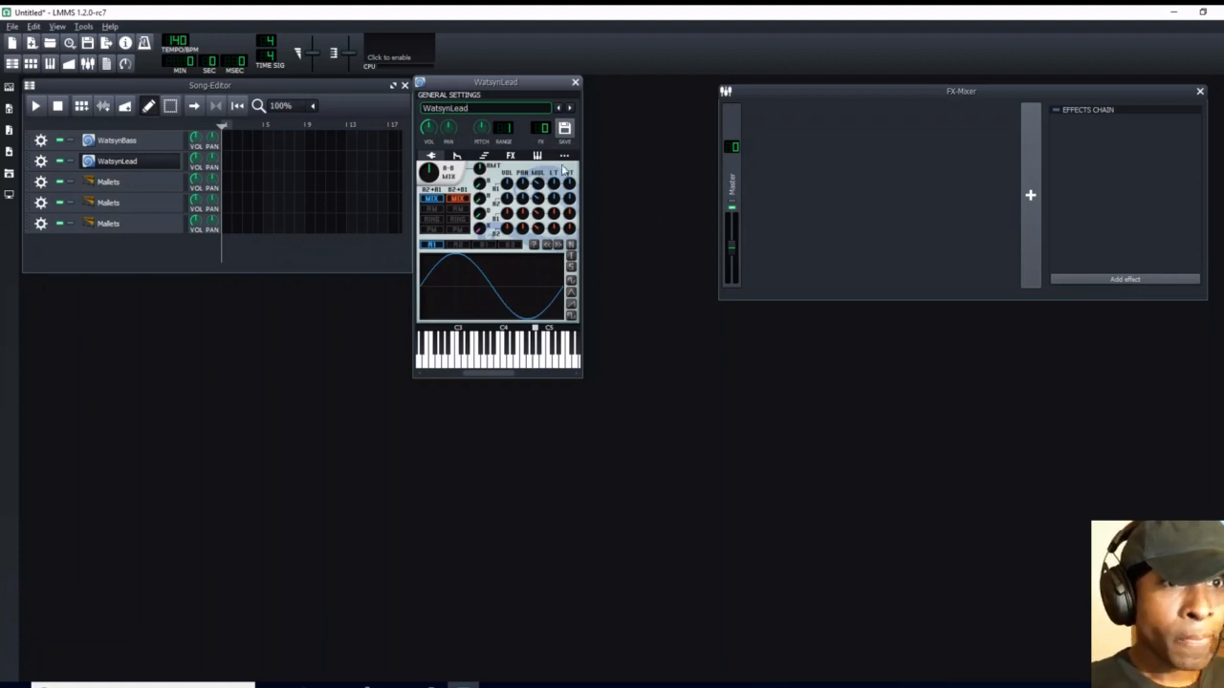
Step: Show the B1 oscillator in WatsynLead, lower the instrument's volume and audition it with test notes
{"action": "left_click", "coordinate": [485, 246]}
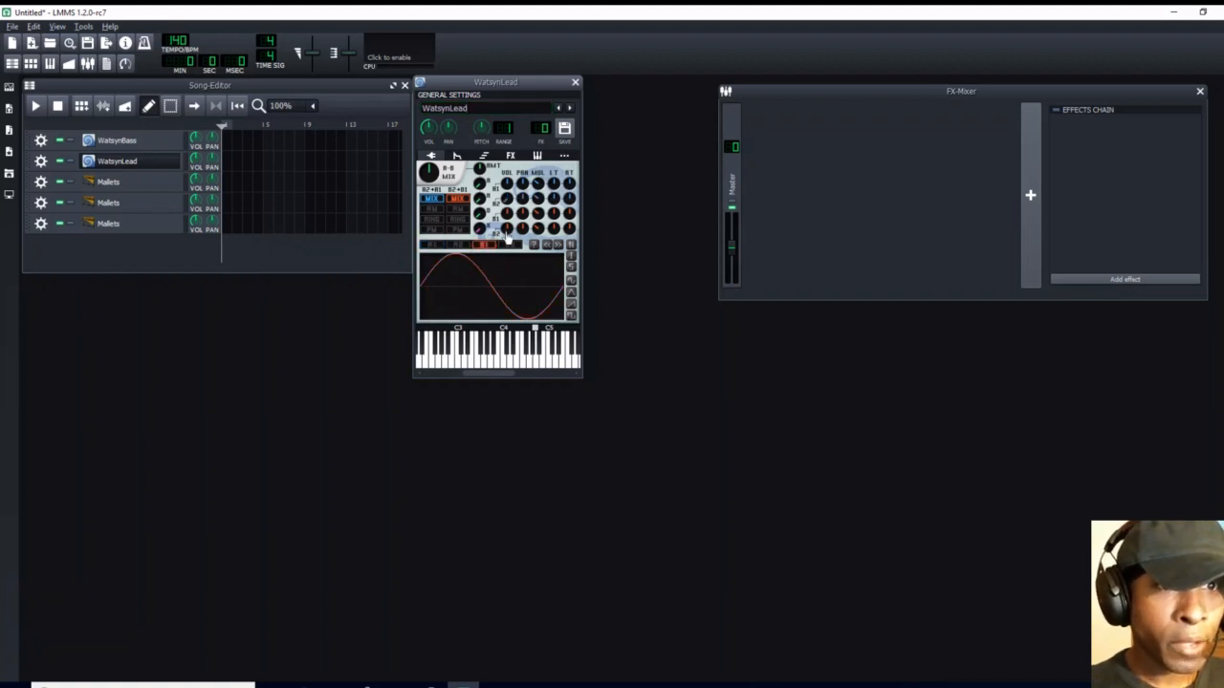
{"action": "mouse_move", "coordinate": [504, 230]}
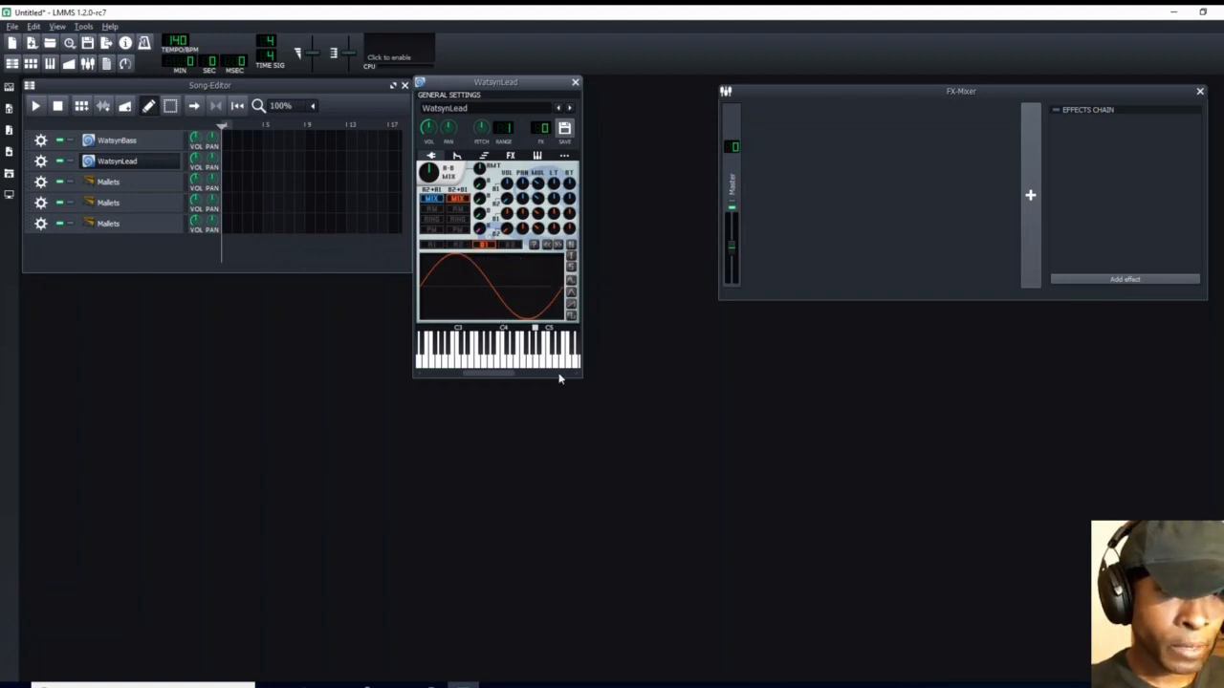
{"action": "left_click_drag", "start_coordinate": [502, 374], "coordinate": [517, 374]}
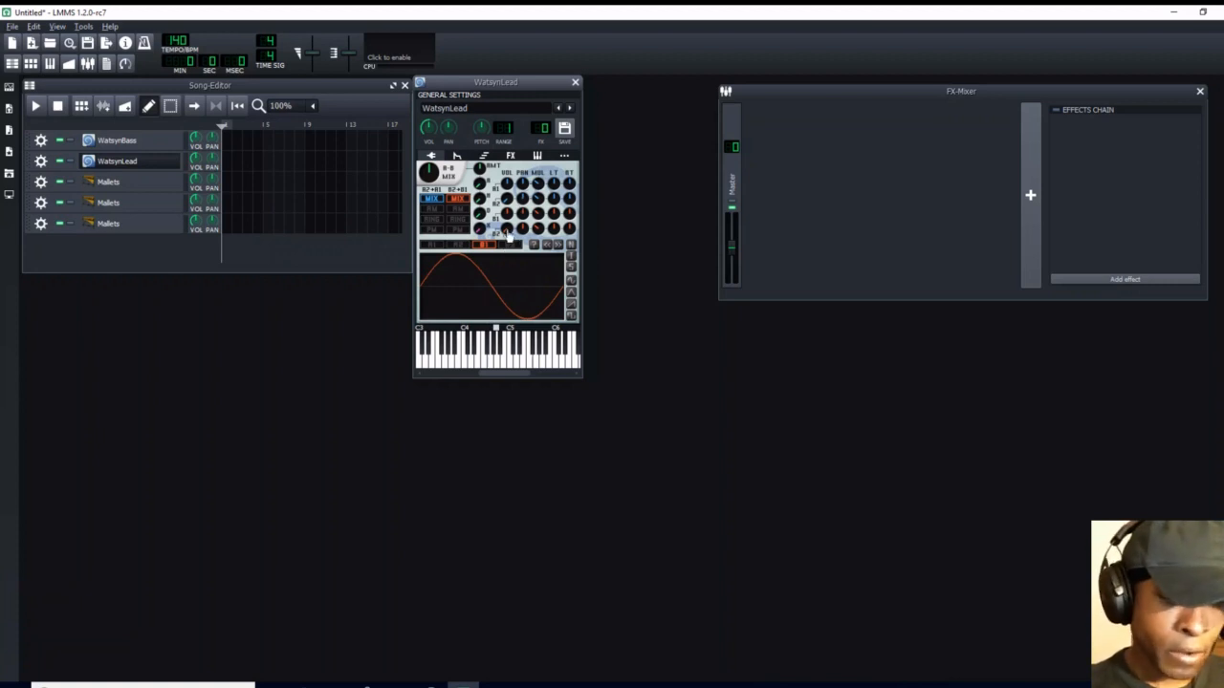
{"action": "key", "text": "y"}
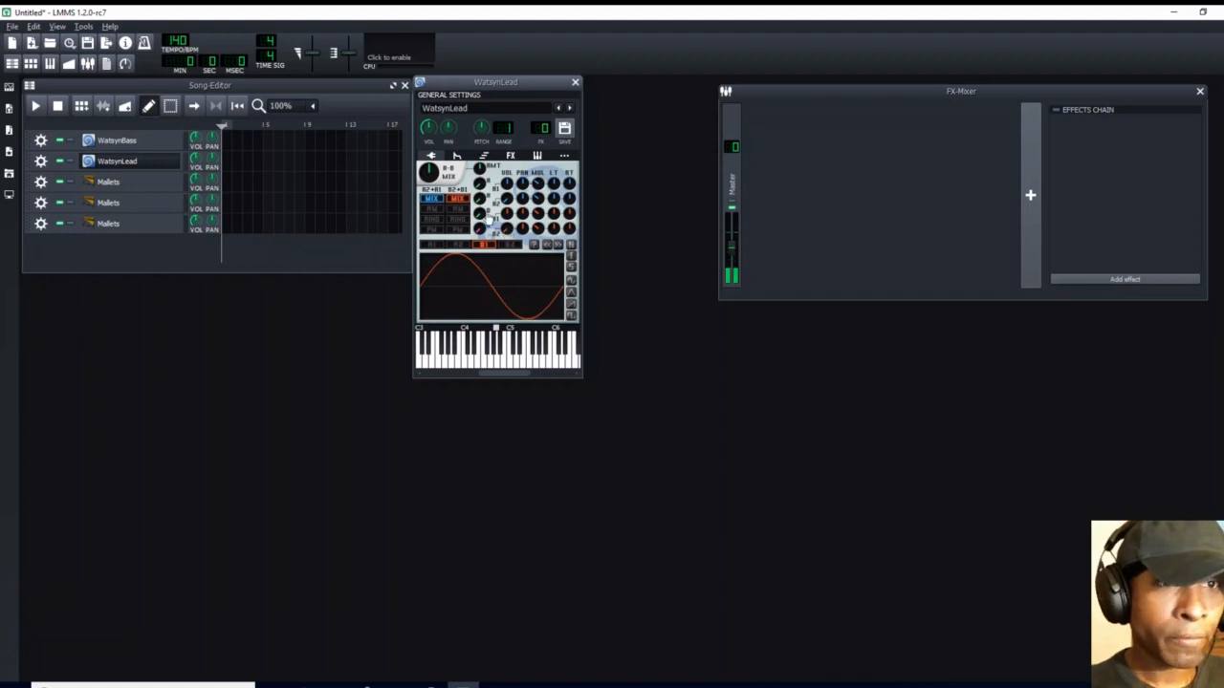
{"action": "mouse_move", "coordinate": [430, 130]}
{"action": "left_mouse_down"}
{"action": "mouse_move", "coordinate": [430, 143]}
{"action": "mouse_move", "coordinate": [429, 133]}
{"action": "left_mouse_up"}
{"action": "key", "text": "y"}
{"action": "key", "text": "y"}
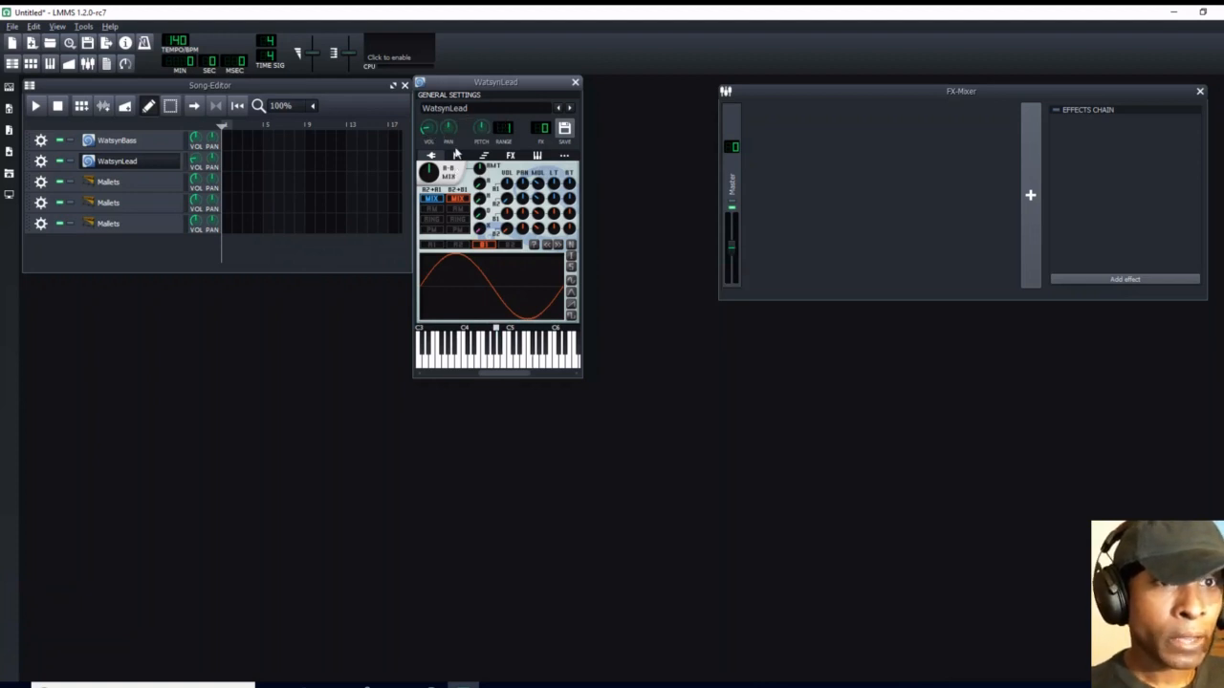
Step: Turn the WatsynLead volume envelope amount fully up, set the attack to .05 and audition the sound
{"action": "left_click", "coordinate": [458, 156]}
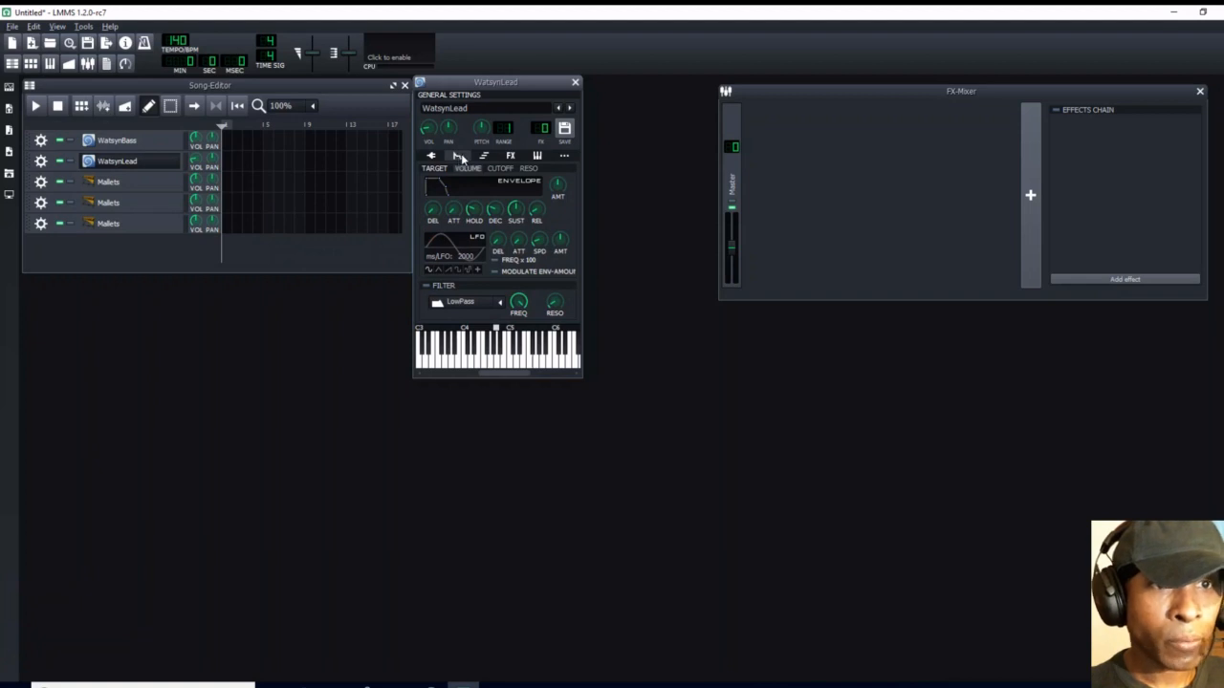
{"action": "left_click_drag", "start_coordinate": [557, 190], "coordinate": [558, 181]}
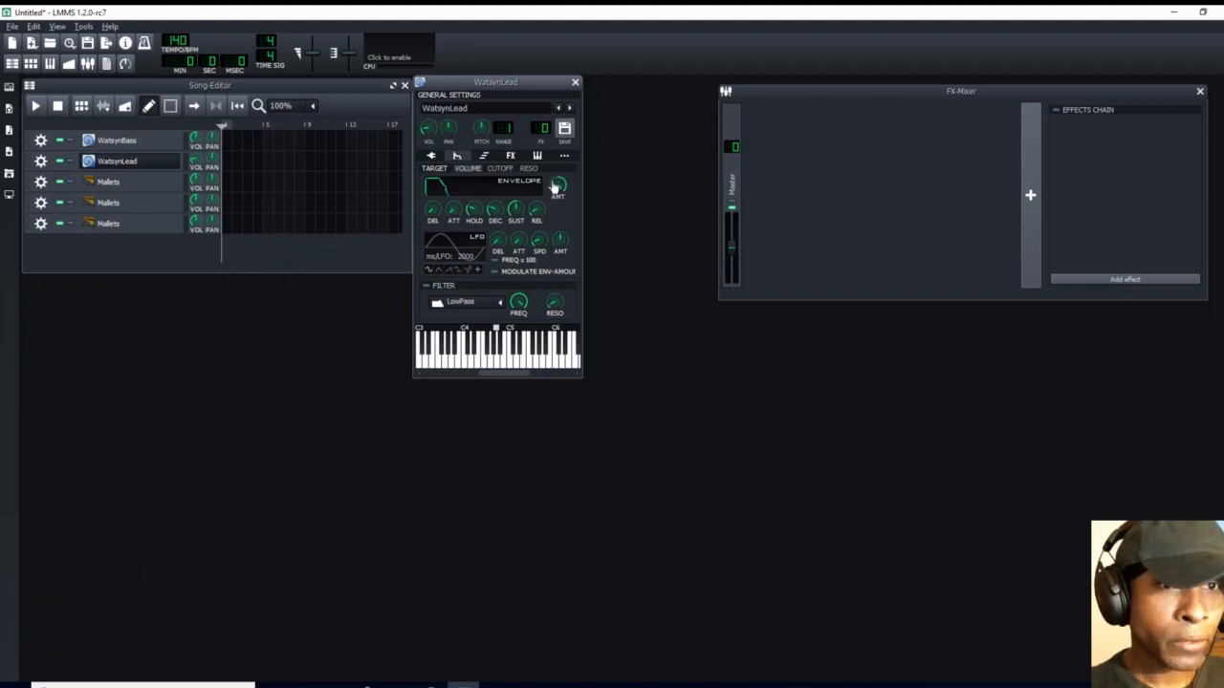
{"action": "double_click", "coordinate": [453, 213]}
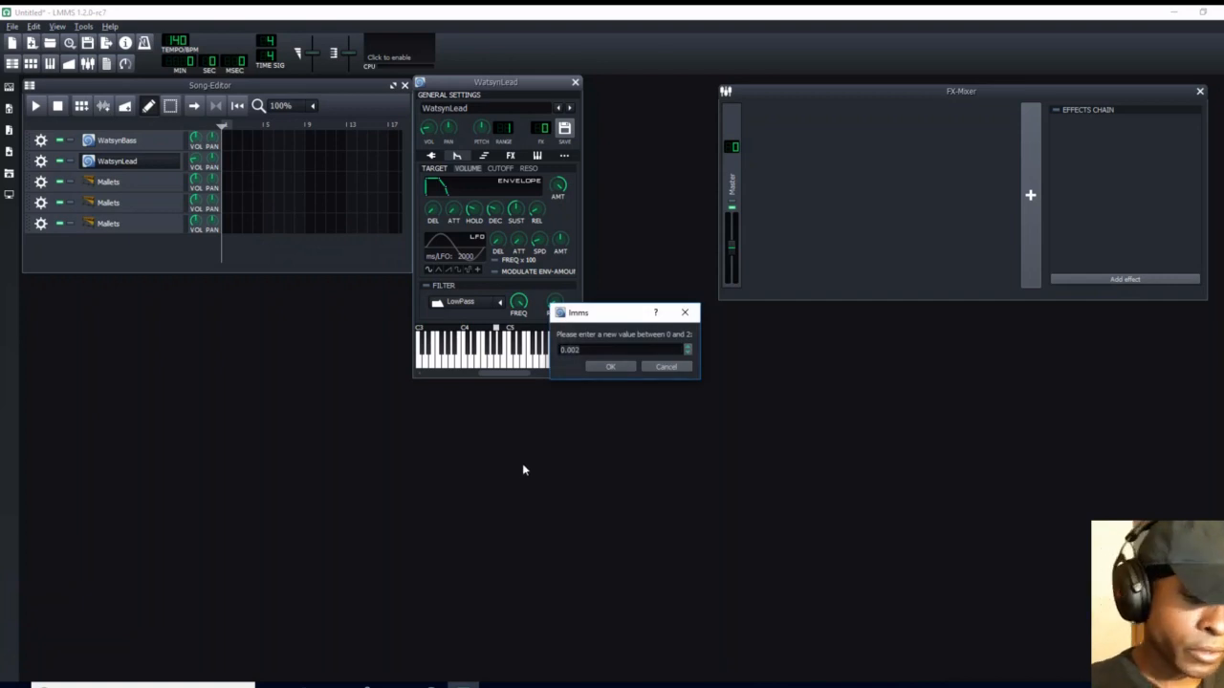
{"action": "type", "text": ".05"}
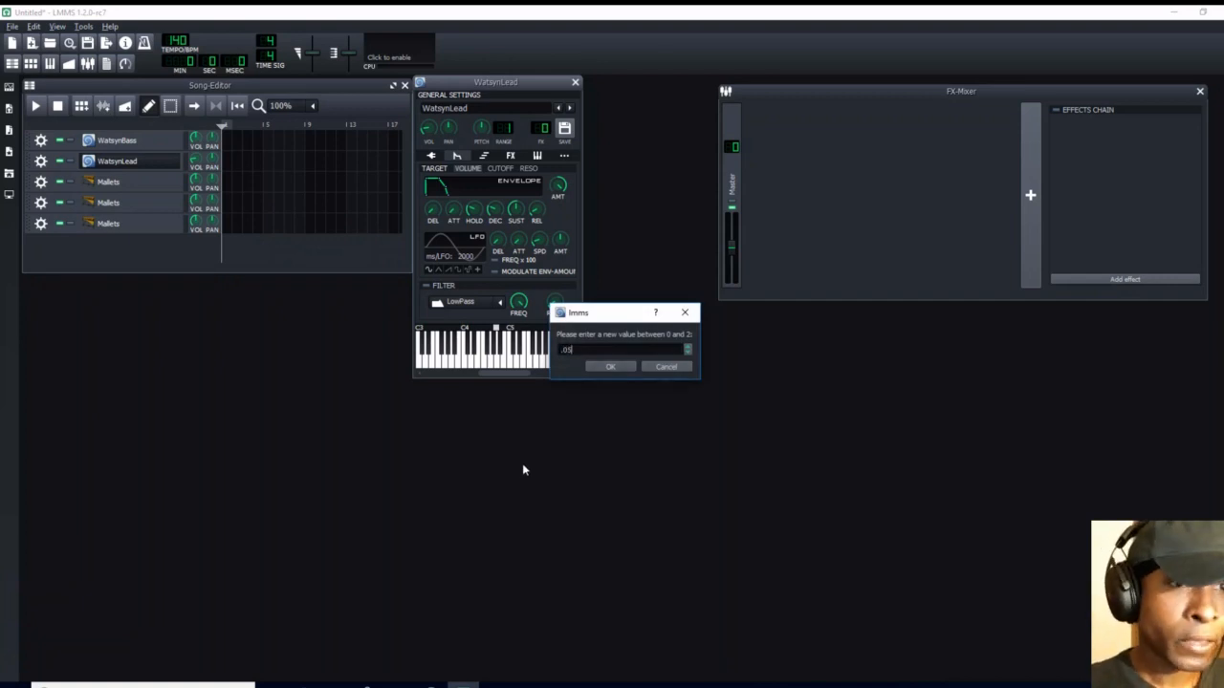
{"action": "key", "text": "Return"}
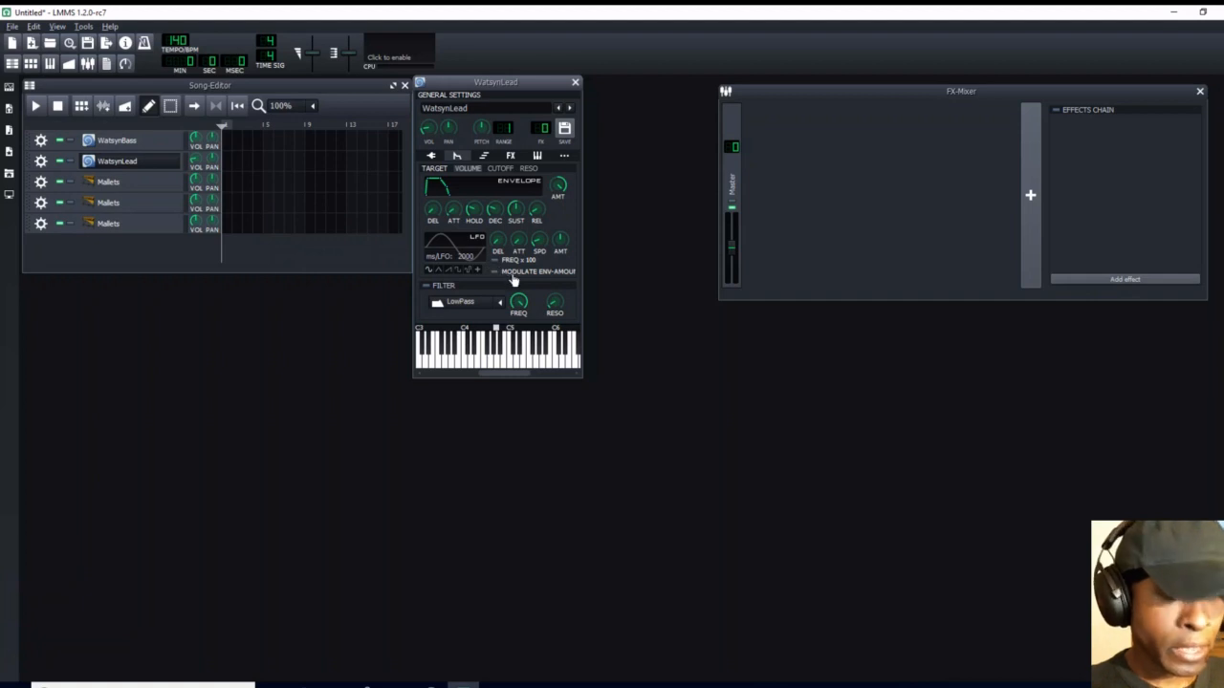
{"action": "key", "text": "y"}
{"action": "key", "text": "y"}
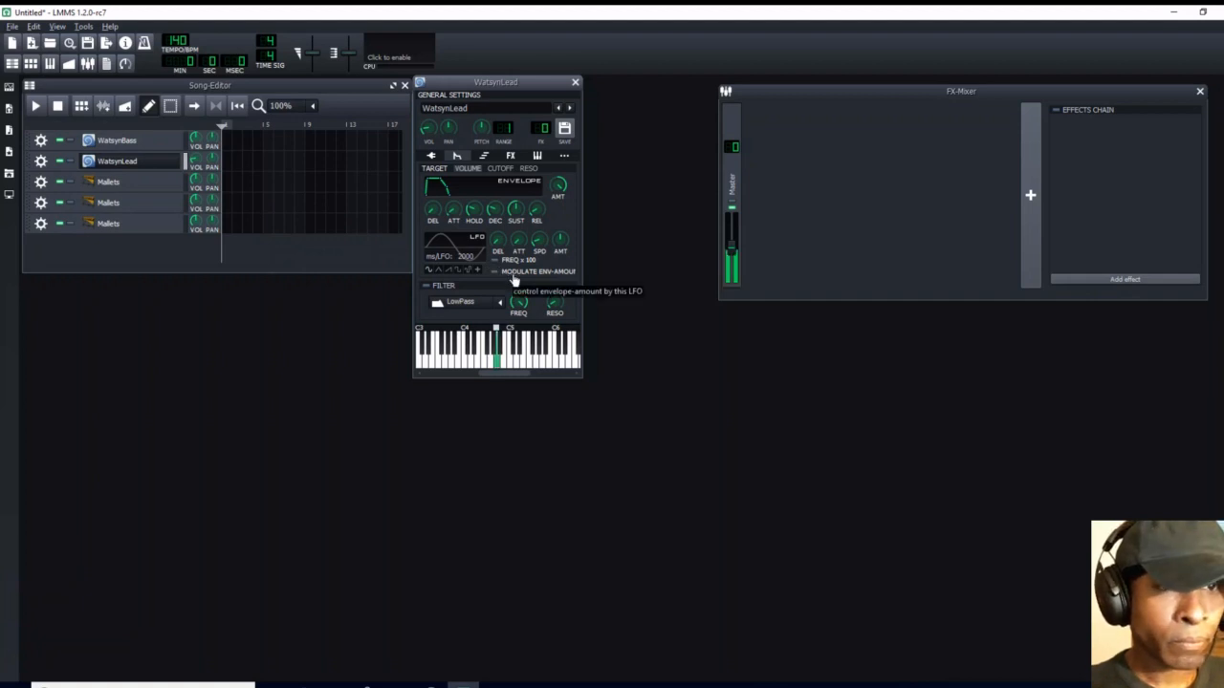
{"action": "key", "text": "y"}
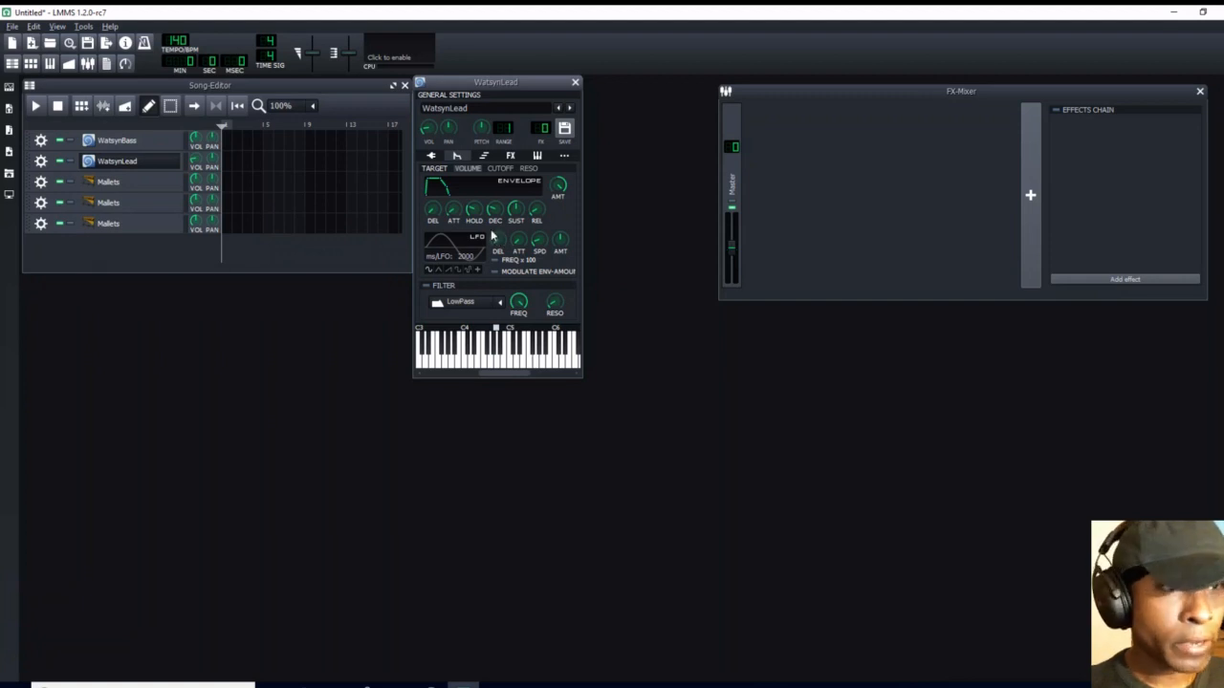
Step: Clone the WatsynLead track and close the original instrument's window
{"action": "left_click", "coordinate": [40, 161]}
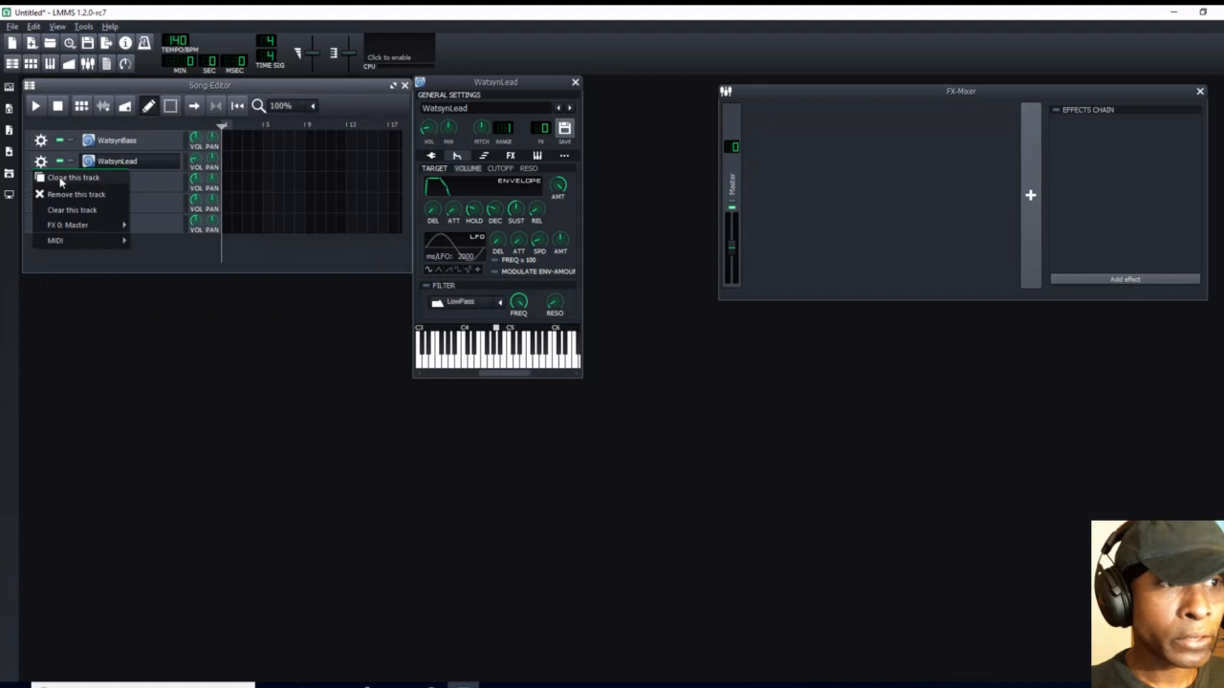
{"action": "left_click", "coordinate": [61, 179]}
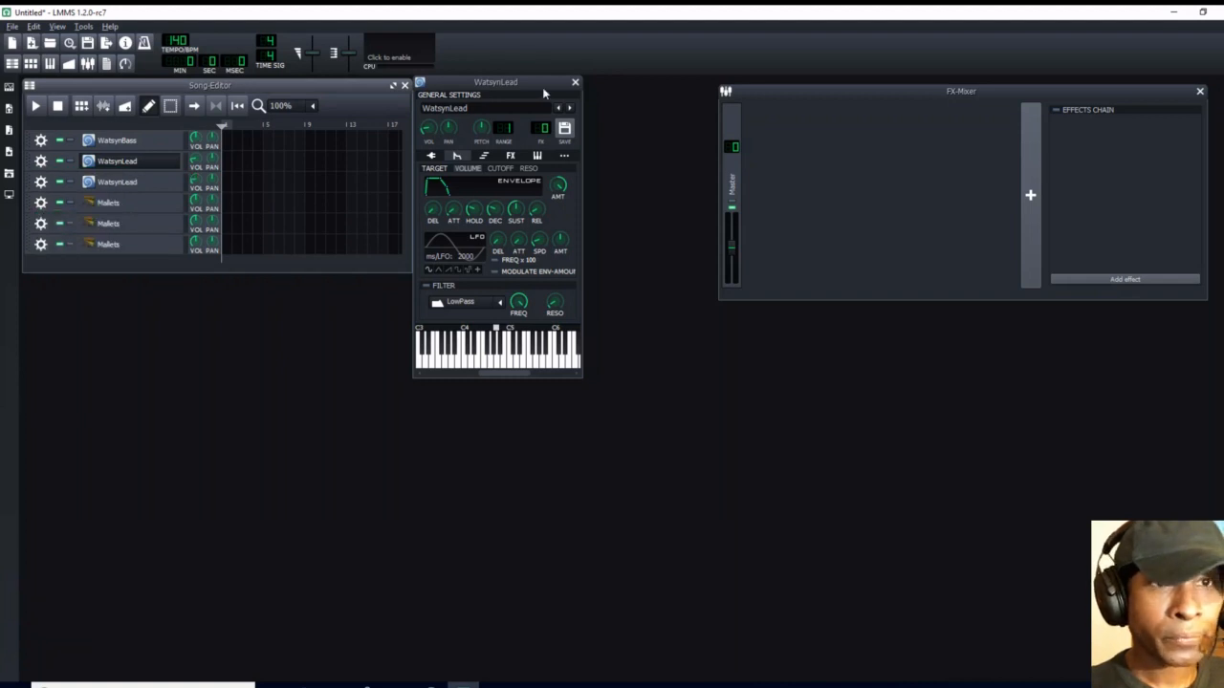
{"action": "left_click", "coordinate": [574, 83]}
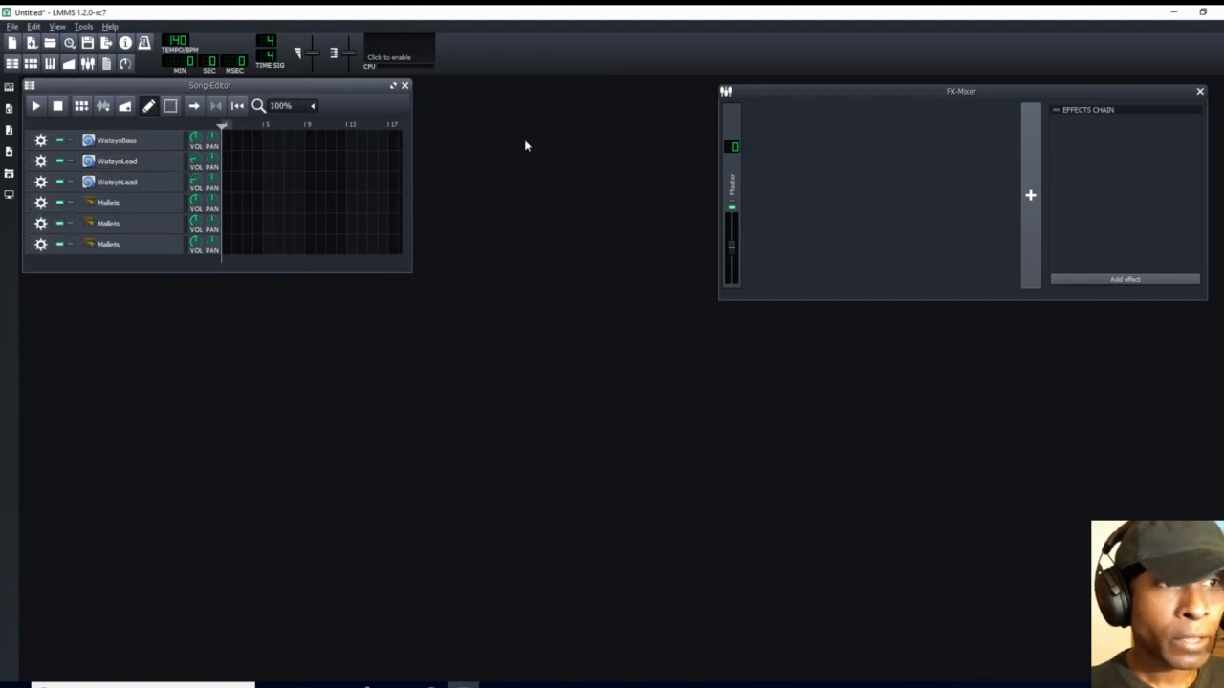
Step: Open the cloned WatsynLead instrument and rename it WLL
{"action": "left_click", "coordinate": [138, 185]}
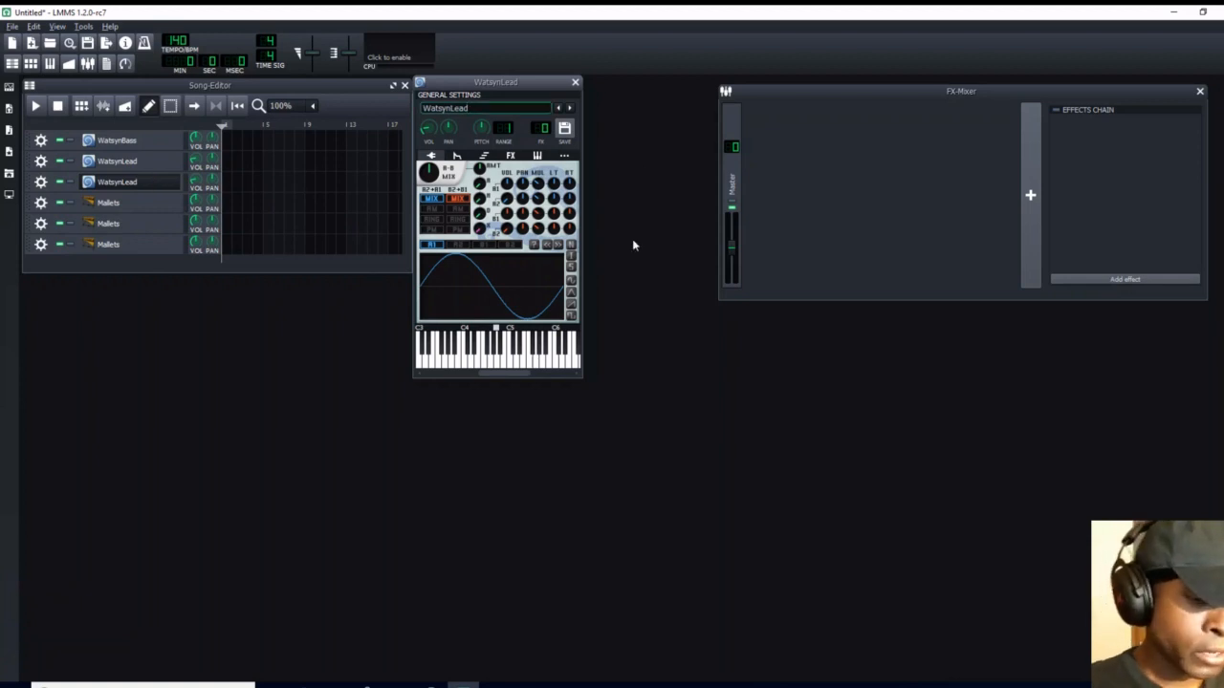
{"action": "type", "text": "Lo"}
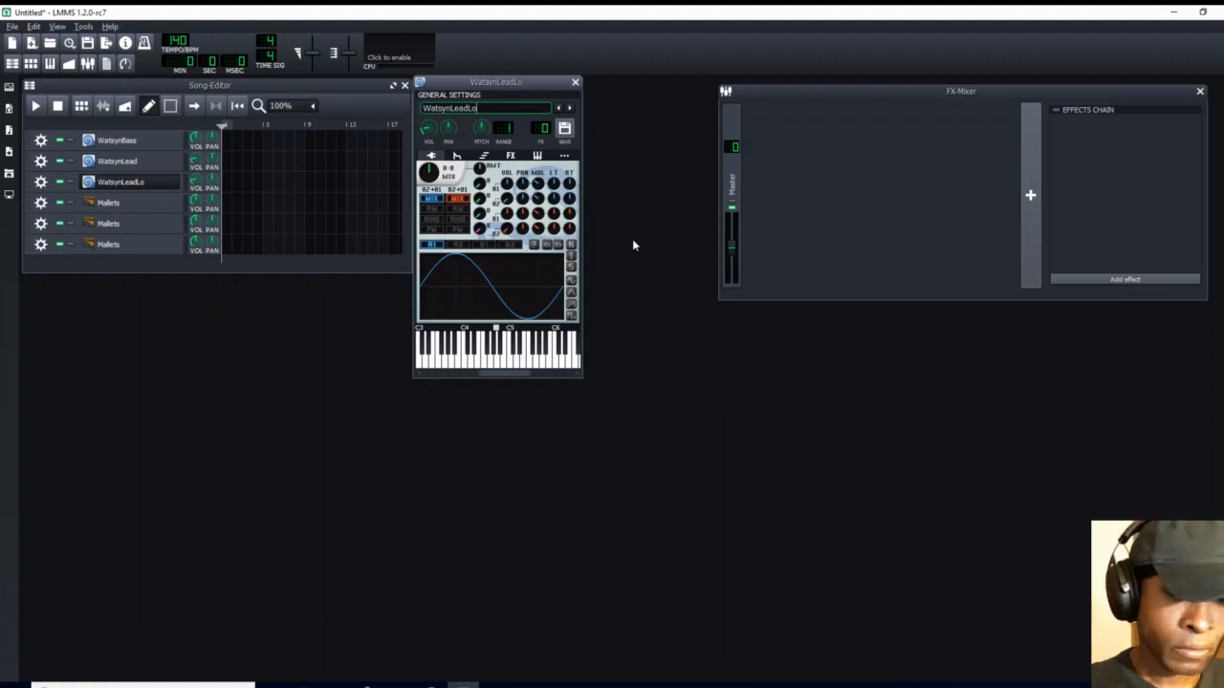
{"action": "key", "text": "BackSpace"}
{"action": "key", "text": "BackSpace"}
{"action": "key", "text": "BackSpace"}
{"action": "key", "text": "BackSpace"}
{"action": "key", "text": "BackSpace"}
{"action": "key", "text": "BackSpace"}
{"action": "key", "text": "BackSpace"}
{"action": "key", "text": "BackSpace"}
{"action": "key", "text": "BackSpace"}
{"action": "key", "text": "BackSpace"}
{"action": "key", "text": "BackSpace"}
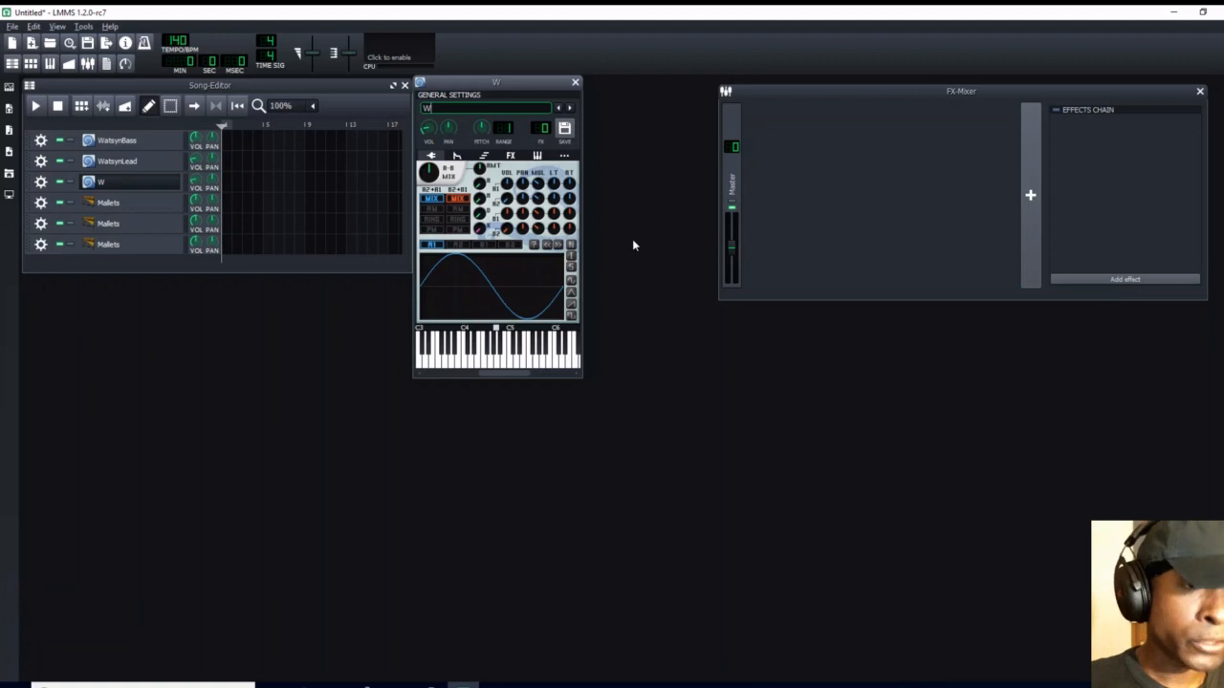
{"action": "type", "text": "LL"}
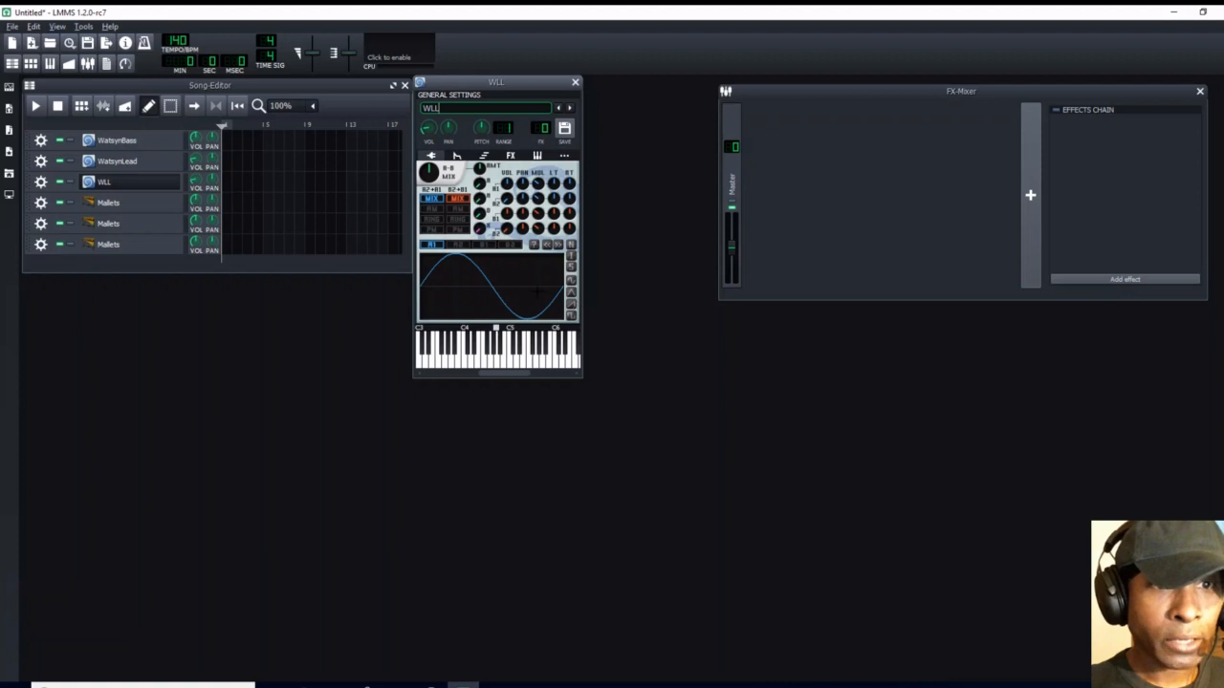
Step: Change WLL's B1 oscillator to a sawtooth waveform and audition it with test notes
{"action": "left_click", "coordinate": [485, 245]}
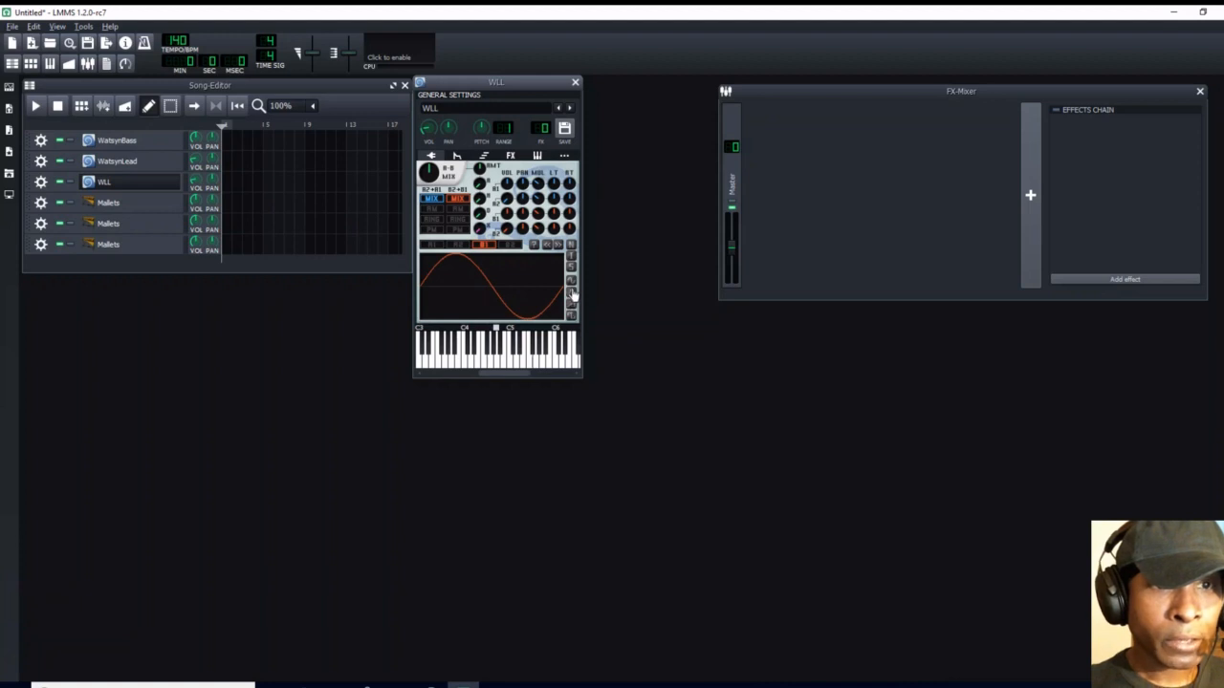
{"action": "left_click", "coordinate": [571, 303]}
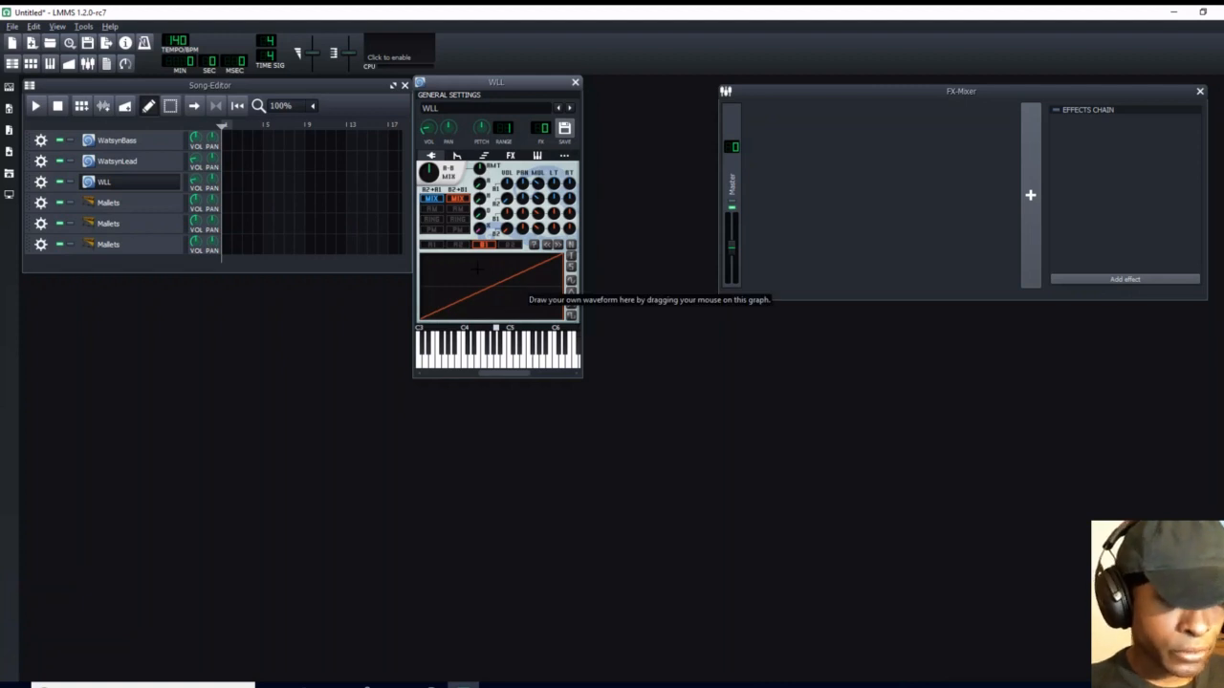
{"action": "key", "text": "y"}
{"action": "key", "text": "y"}
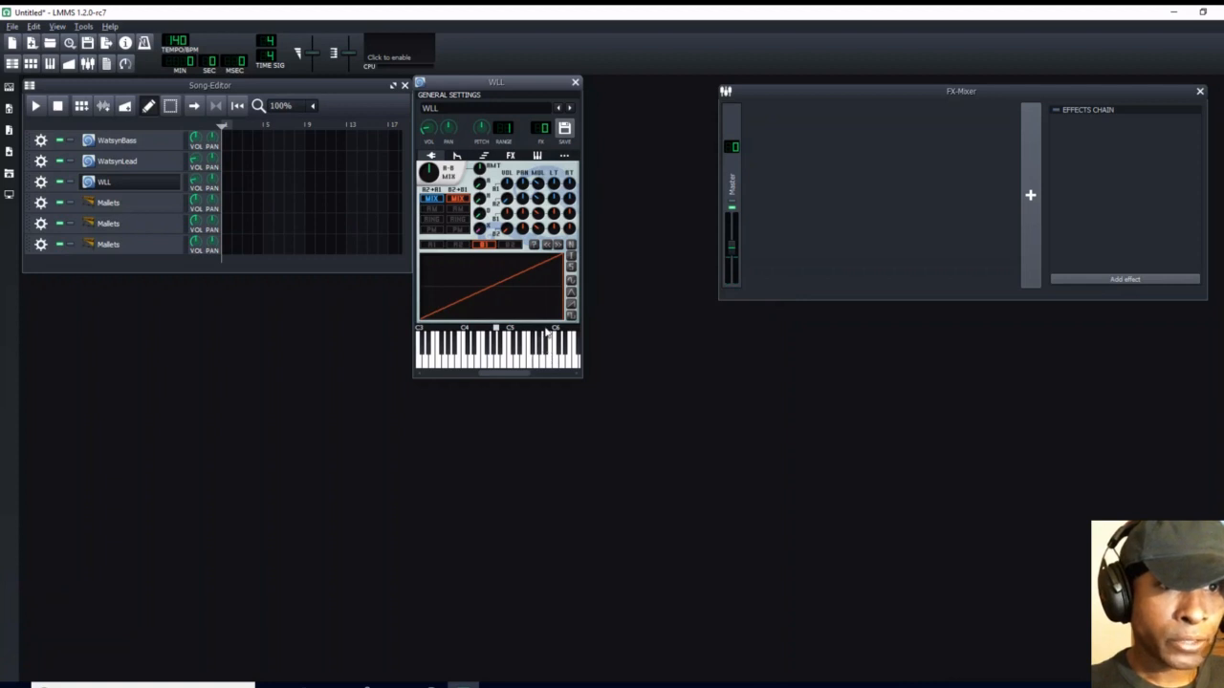
Step: Set WLL's base note to A5, comparing it with A6 by playing test notes
{"action": "key", "text": "y"}
{"action": "key", "text": "y"}
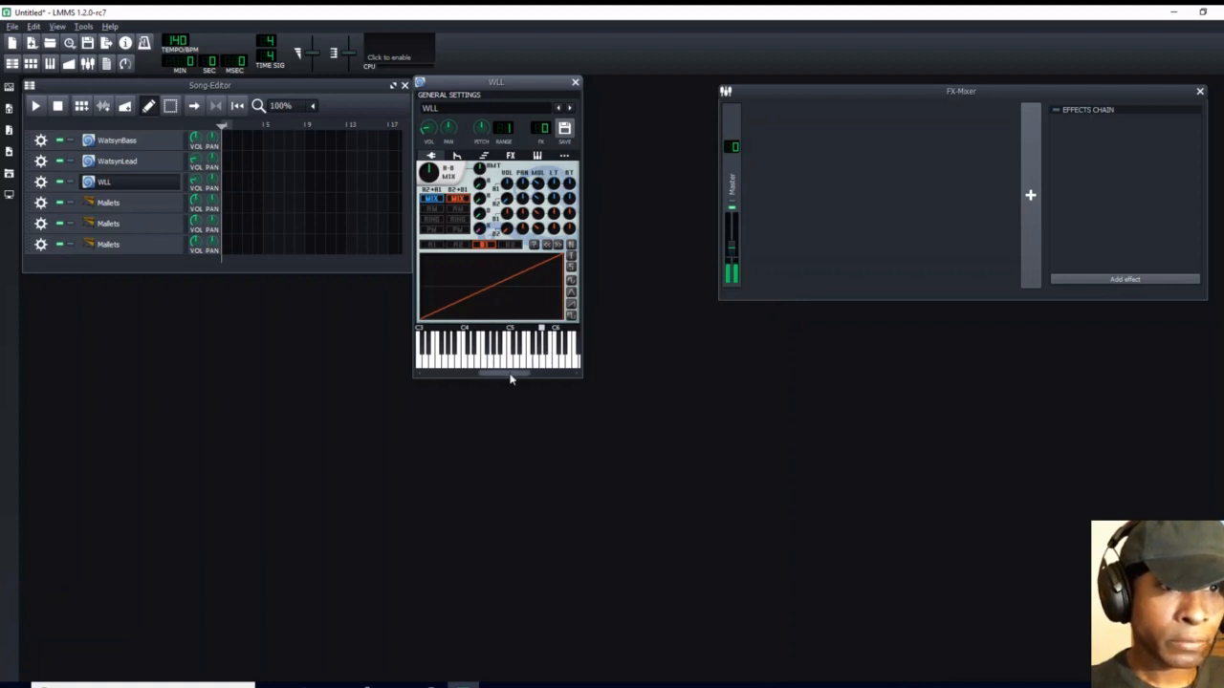
{"action": "left_click_drag", "start_coordinate": [510, 379], "coordinate": [538, 379]}
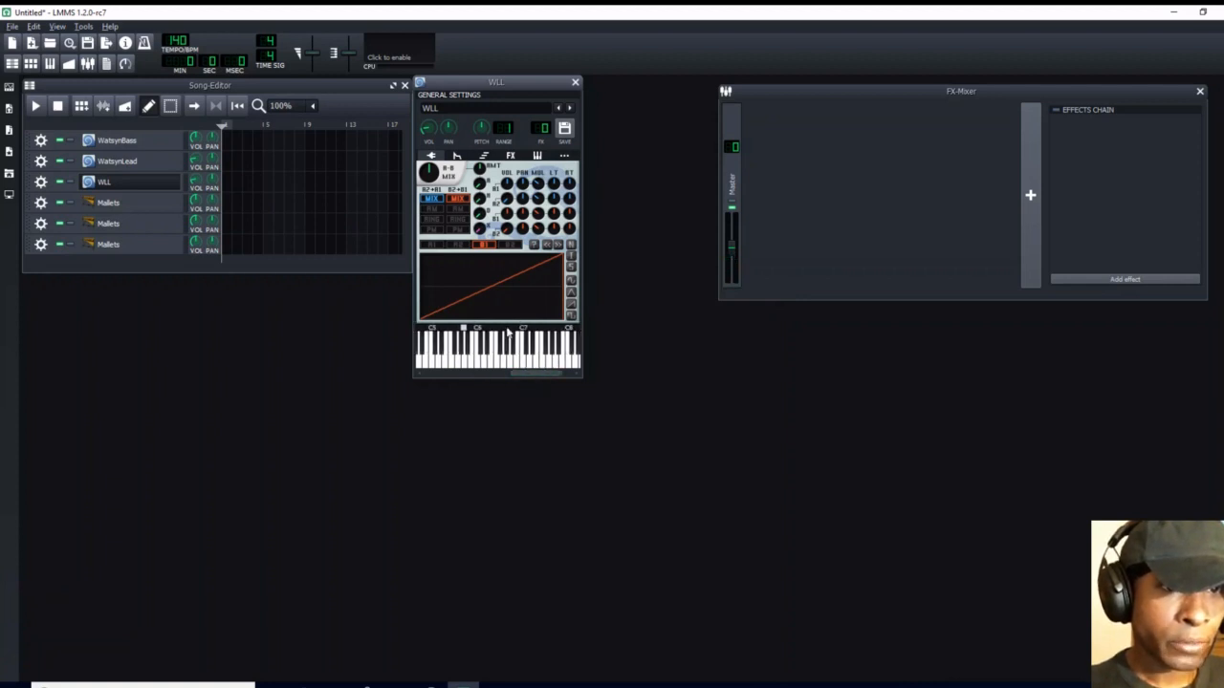
{"action": "key", "text": "y"}
{"action": "key", "text": "y"}
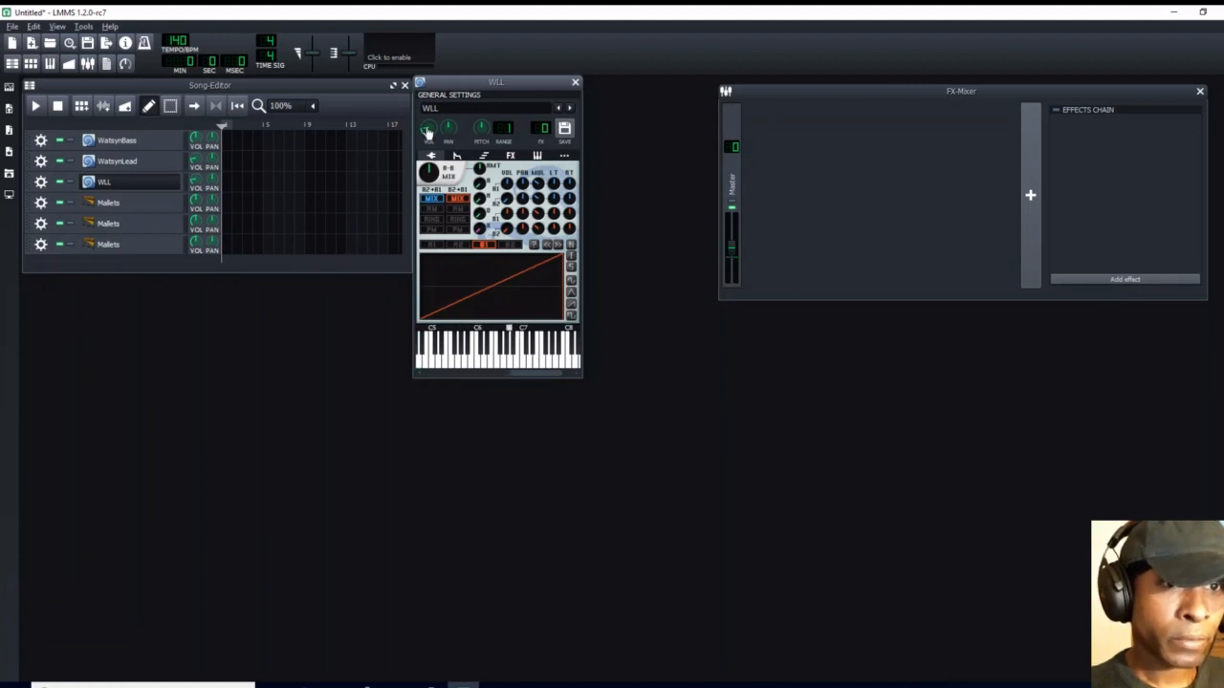
{"action": "key", "text": "y"}
{"action": "key", "text": "y"}
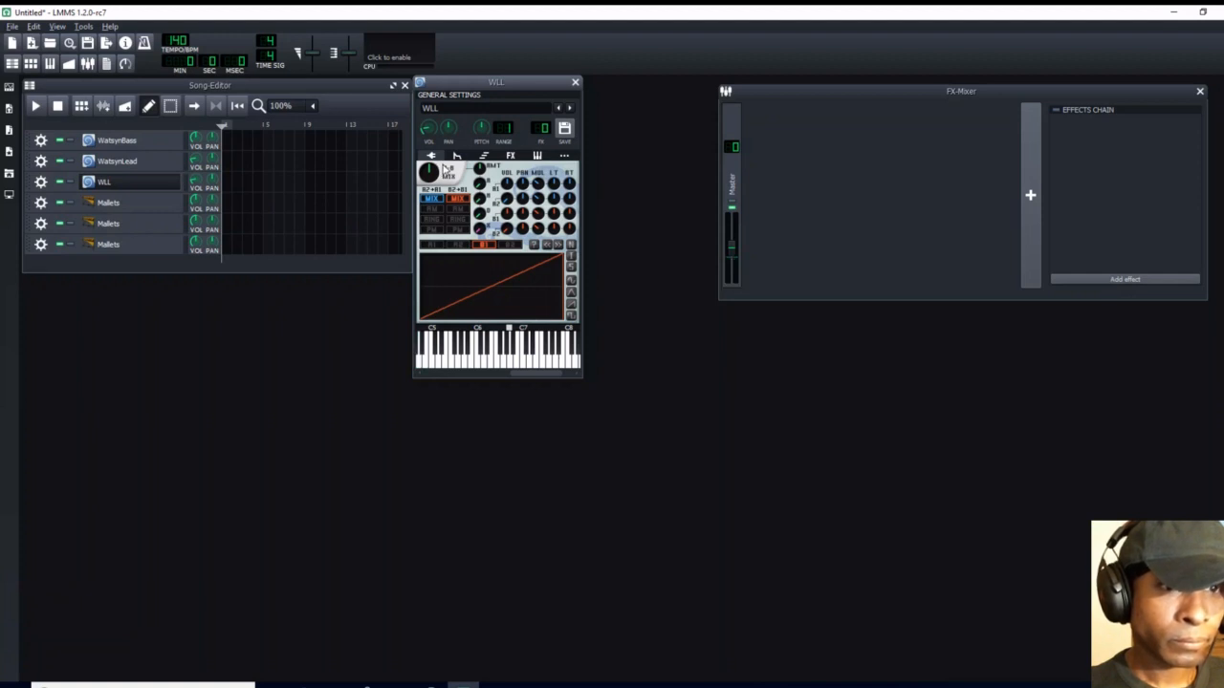
{"action": "key", "text": "y"}
{"action": "key", "text": "y"}
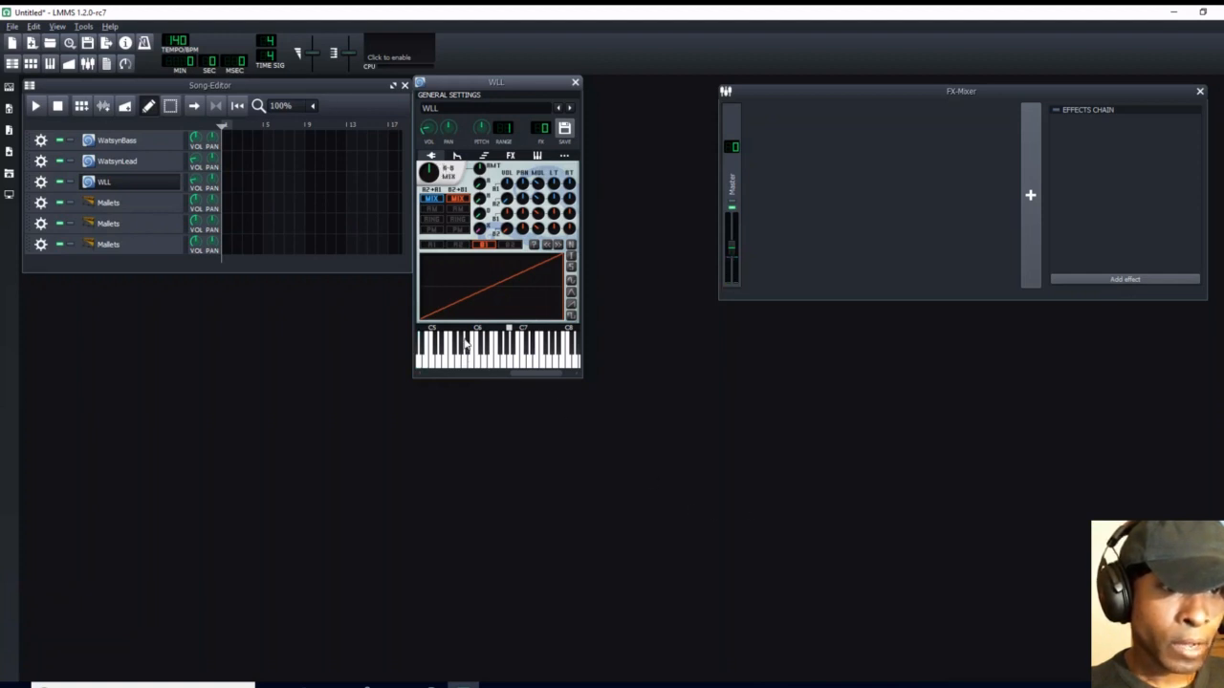
{"action": "key", "text": "y"}
{"action": "key", "text": "y"}
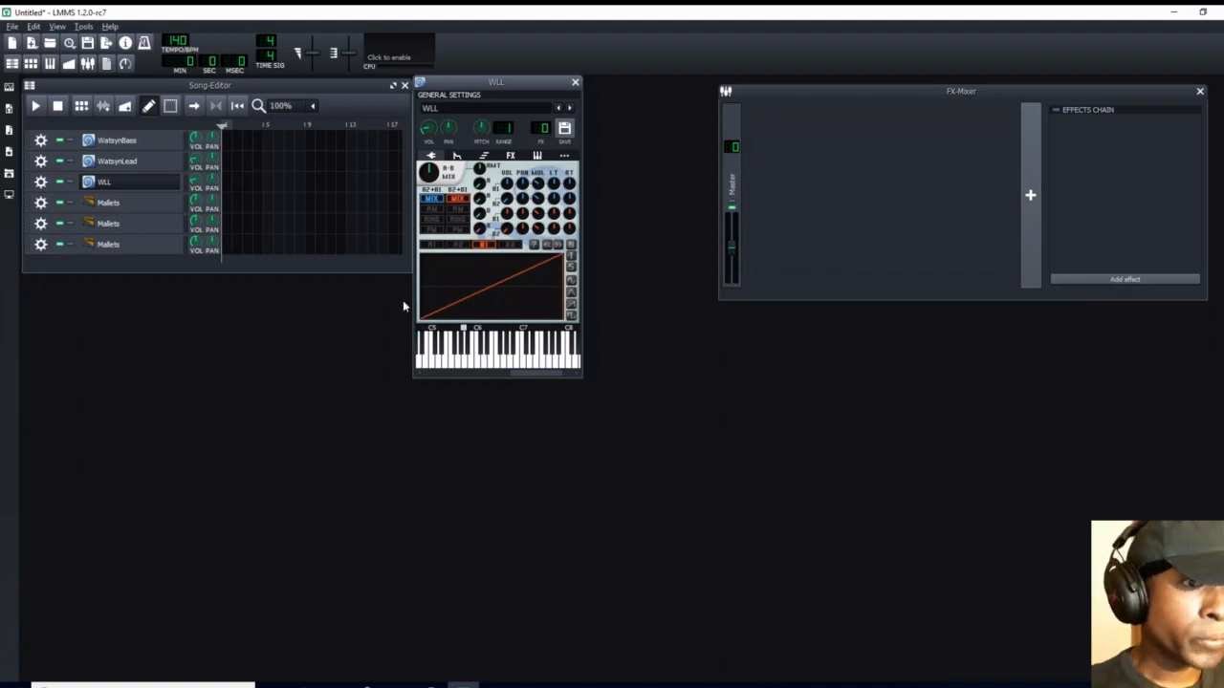
Step: Enable the WLL filter as SV LowPass, audition it with test notes and close the instrument window
{"action": "left_click", "coordinate": [457, 156]}
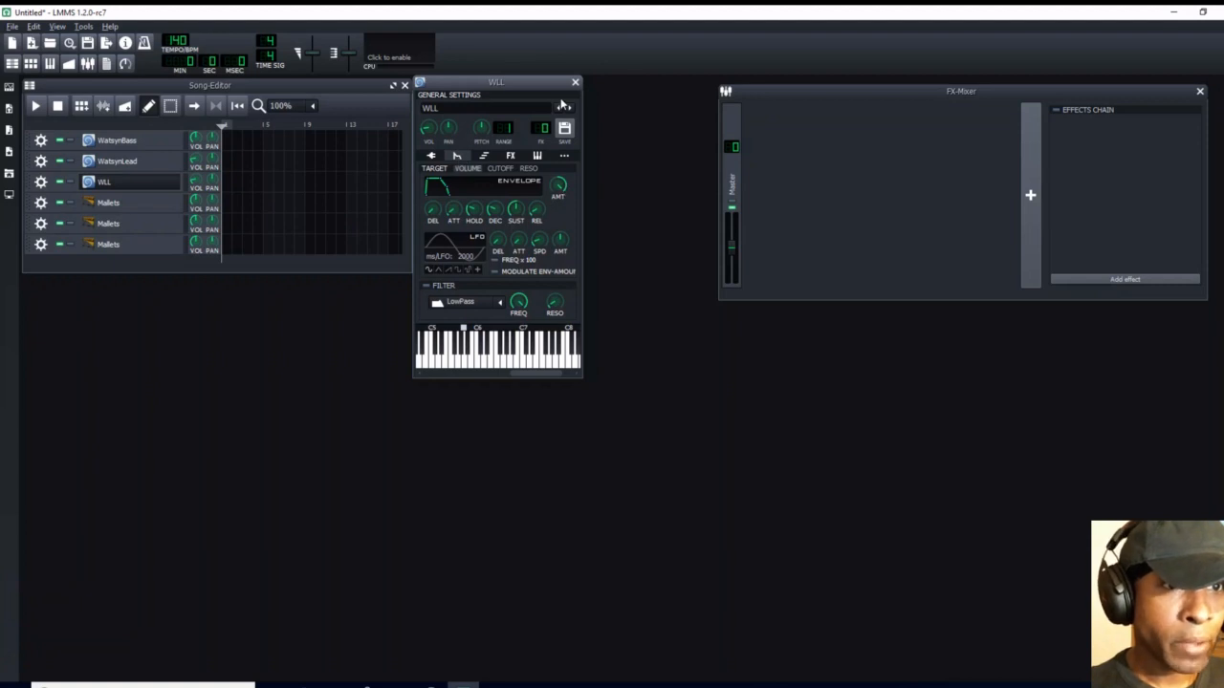
{"action": "left_click", "coordinate": [425, 286]}
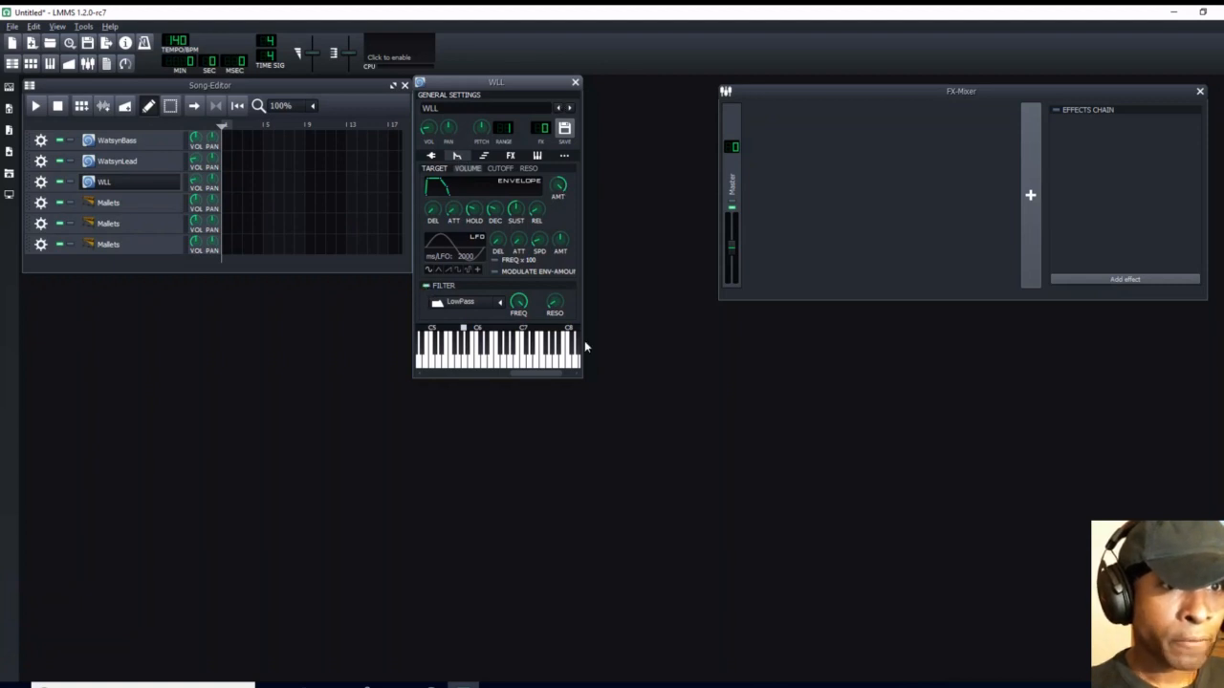
{"action": "left_click", "coordinate": [501, 306]}
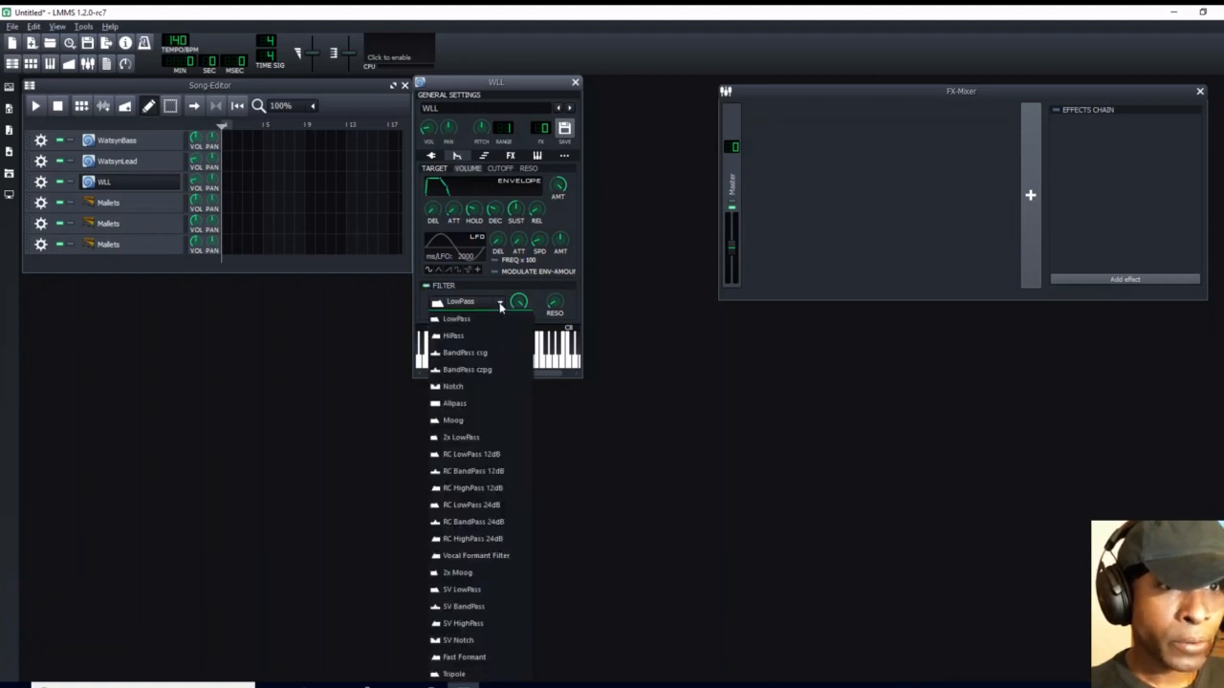
{"action": "left_click", "coordinate": [479, 591]}
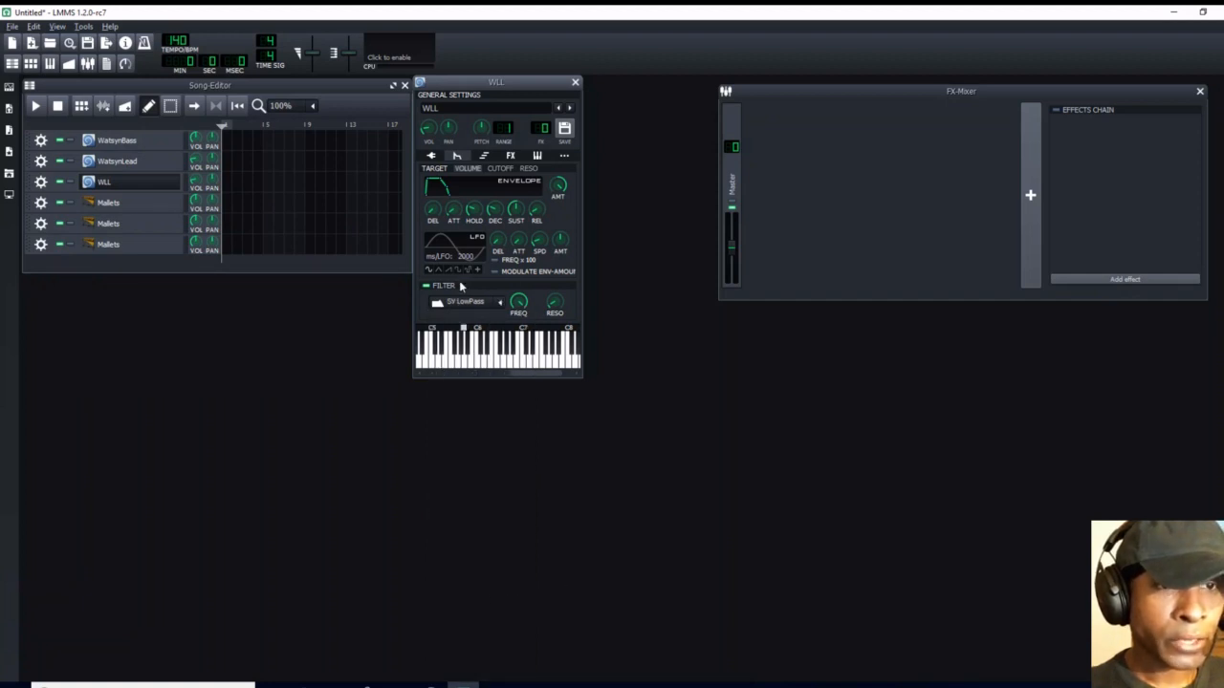
{"action": "key", "text": "y"}
{"action": "key", "text": "y"}
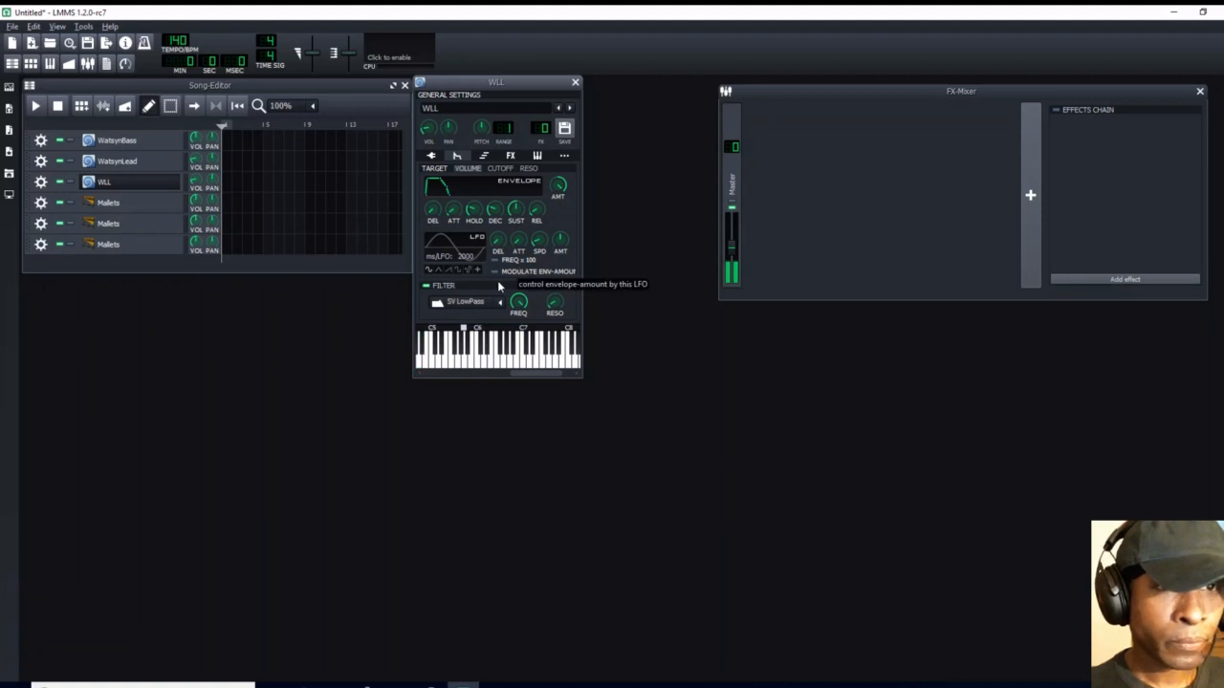
{"action": "key", "text": "y"}
{"action": "key", "text": "y"}
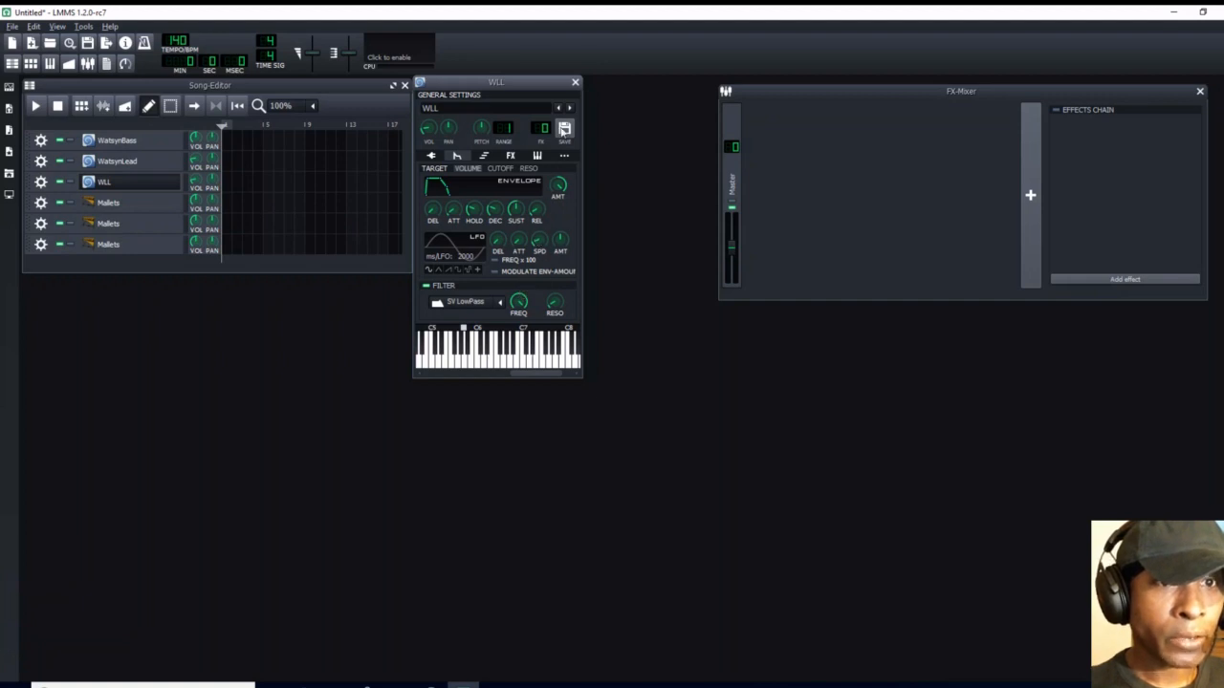
{"action": "left_click", "coordinate": [575, 82]}
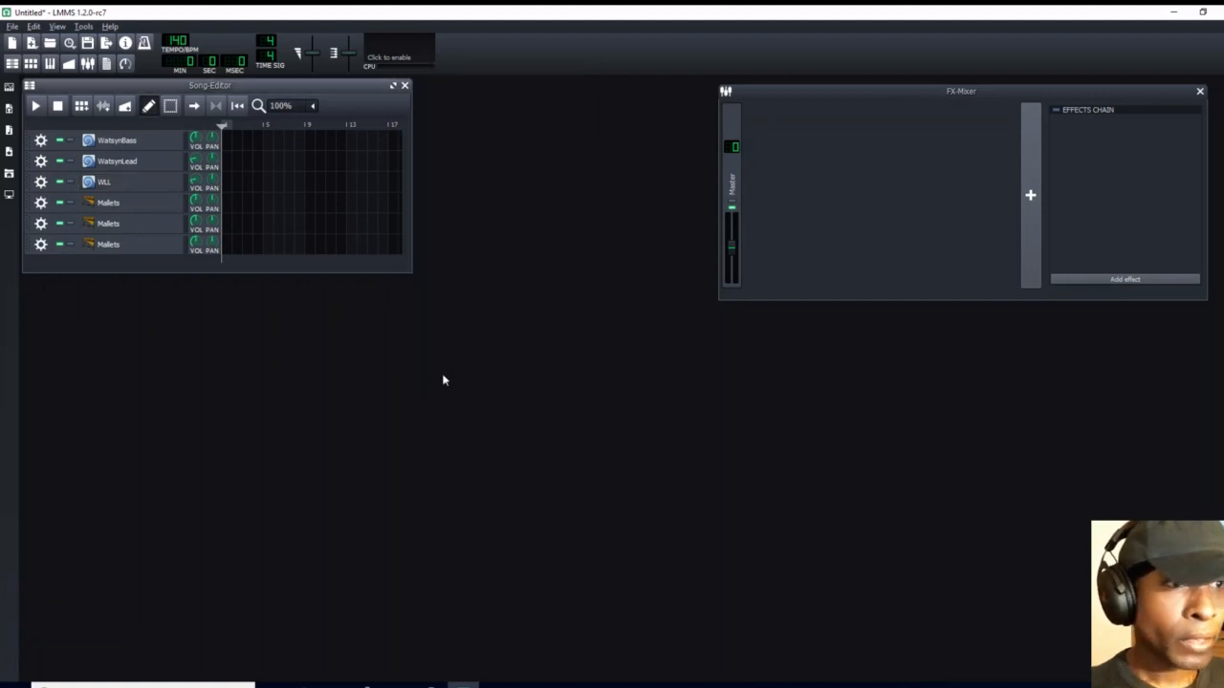
Step: Open the first Mallets track's instrument and rename it wood2
{"action": "left_click", "coordinate": [132, 210]}
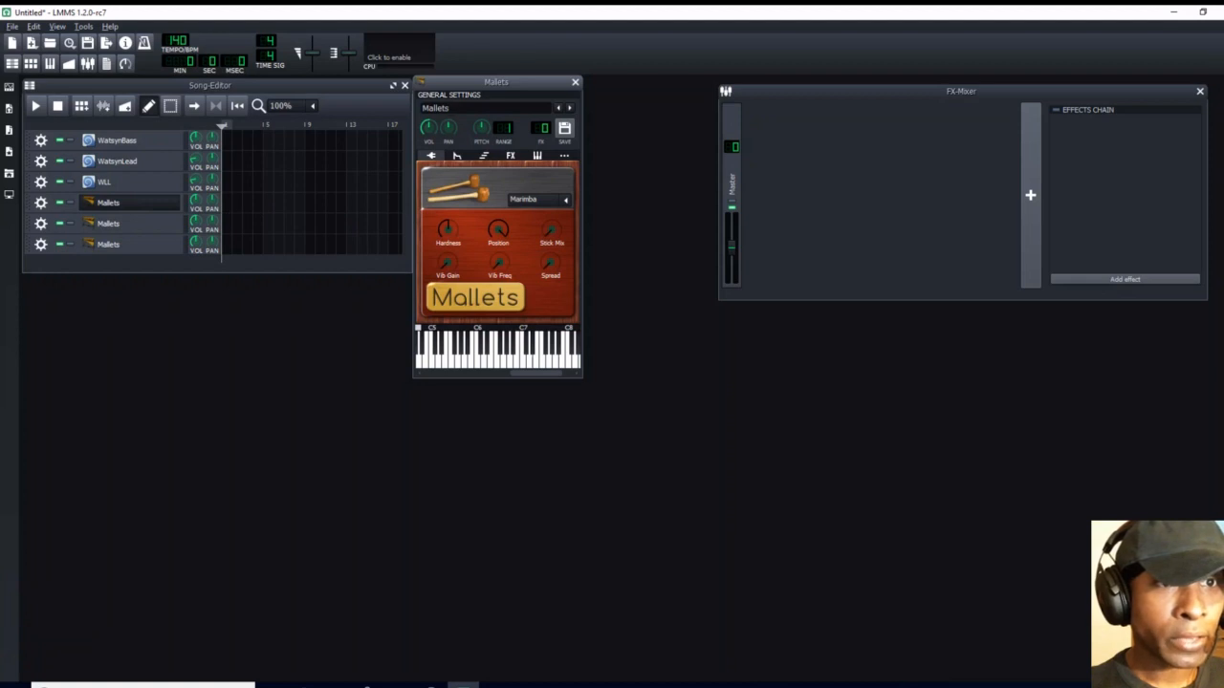
{"action": "left_click", "coordinate": [486, 108]}
{"action": "key", "text": "BackSpace"}
{"action": "key", "text": "BackSpace"}
{"action": "key", "text": "BackSpace"}
{"action": "key", "text": "BackSpace"}
{"action": "key", "text": "BackSpace"}
{"action": "key", "text": "BackSpace"}
{"action": "key", "text": "BackSpace"}
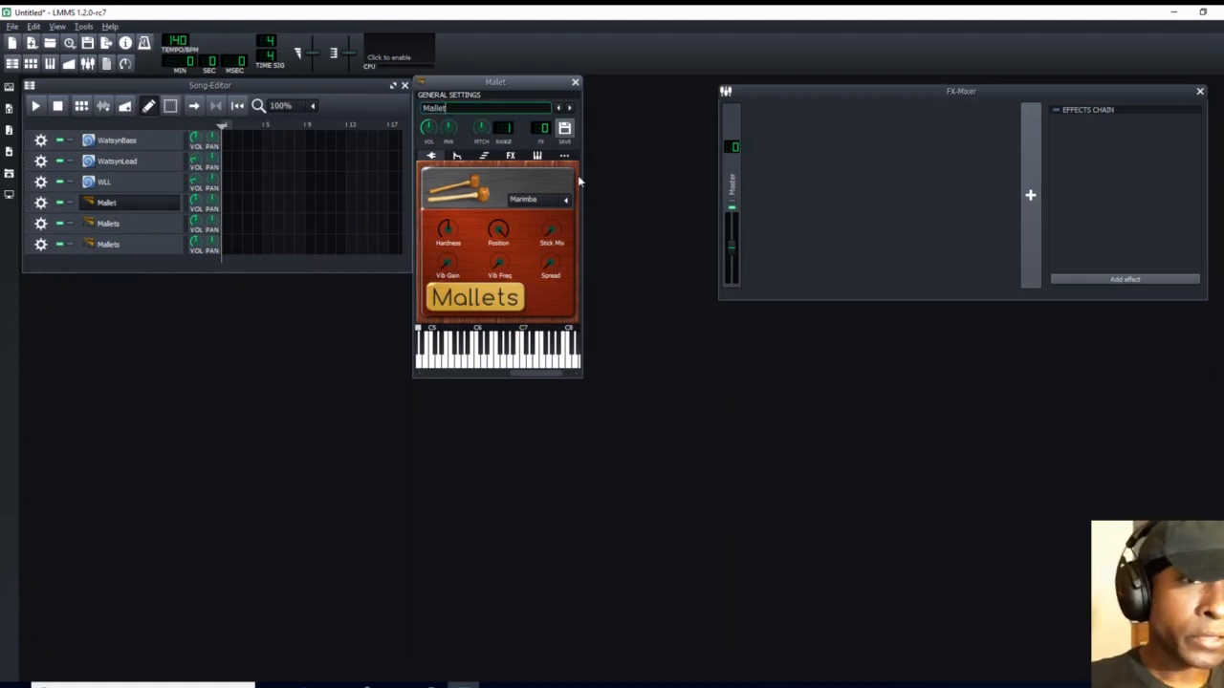
{"action": "type", "text": "wo"}
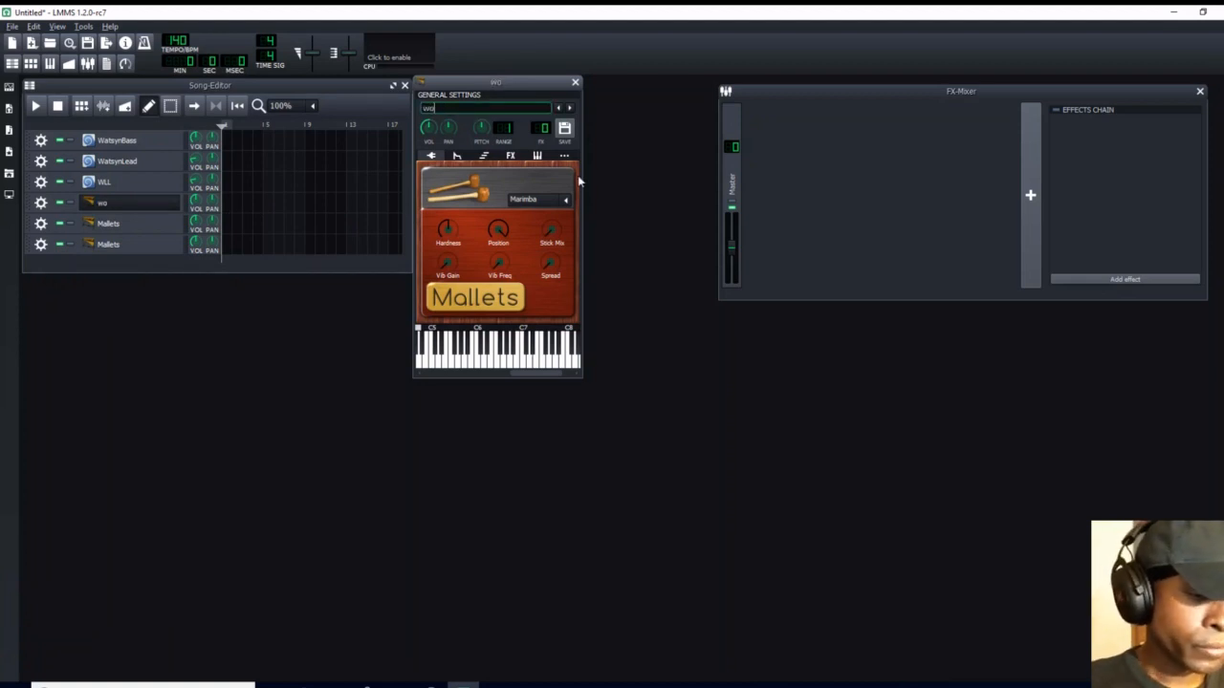
{"action": "type", "text": "od2"}
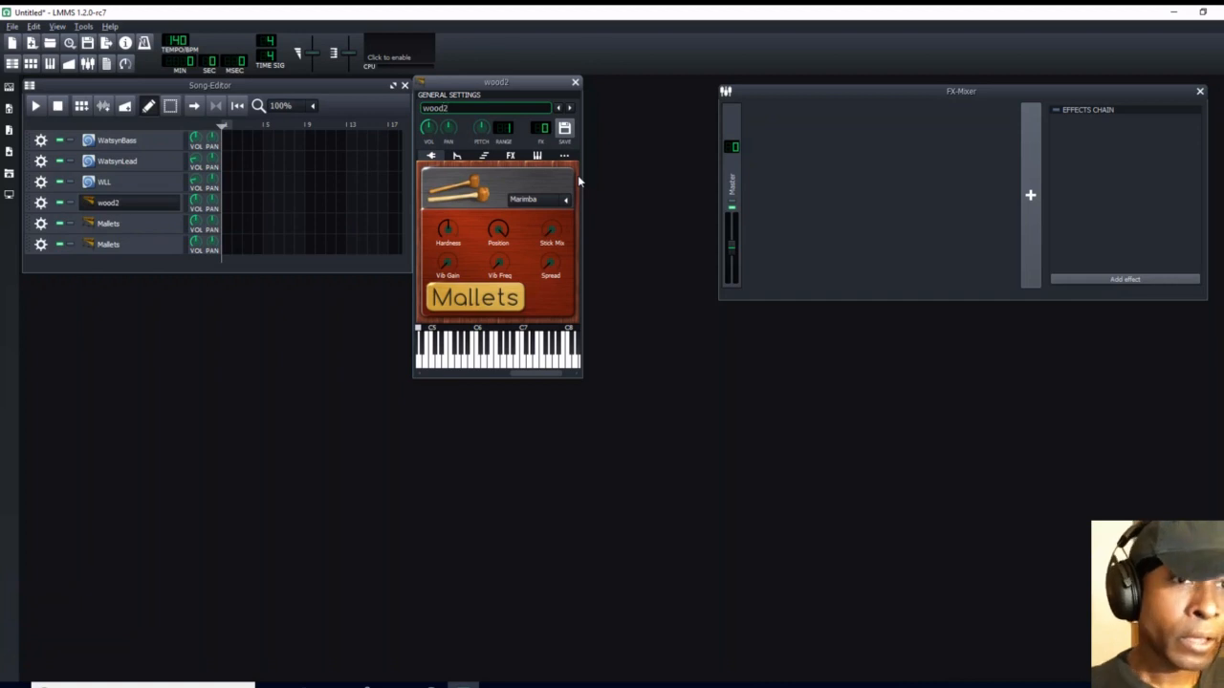
Step: Set wood2's mallet preset to Wood2 and audition it with test notes around the base note
{"action": "left_click", "coordinate": [564, 200]}
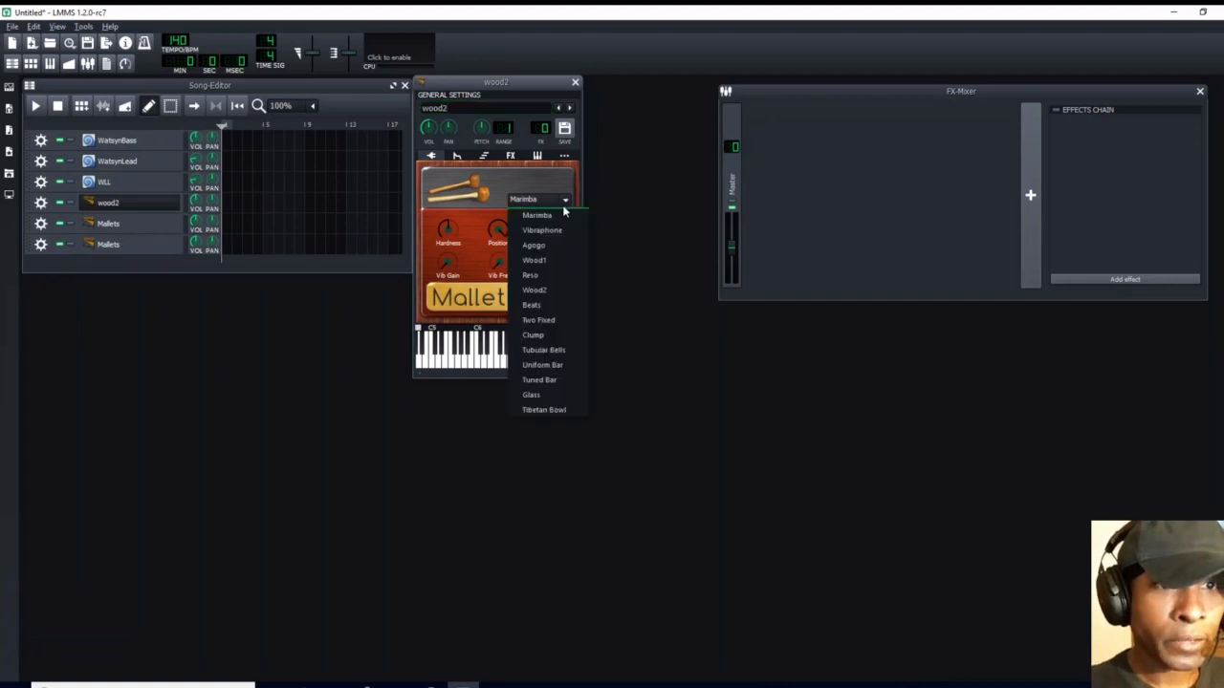
{"action": "left_click", "coordinate": [562, 291]}
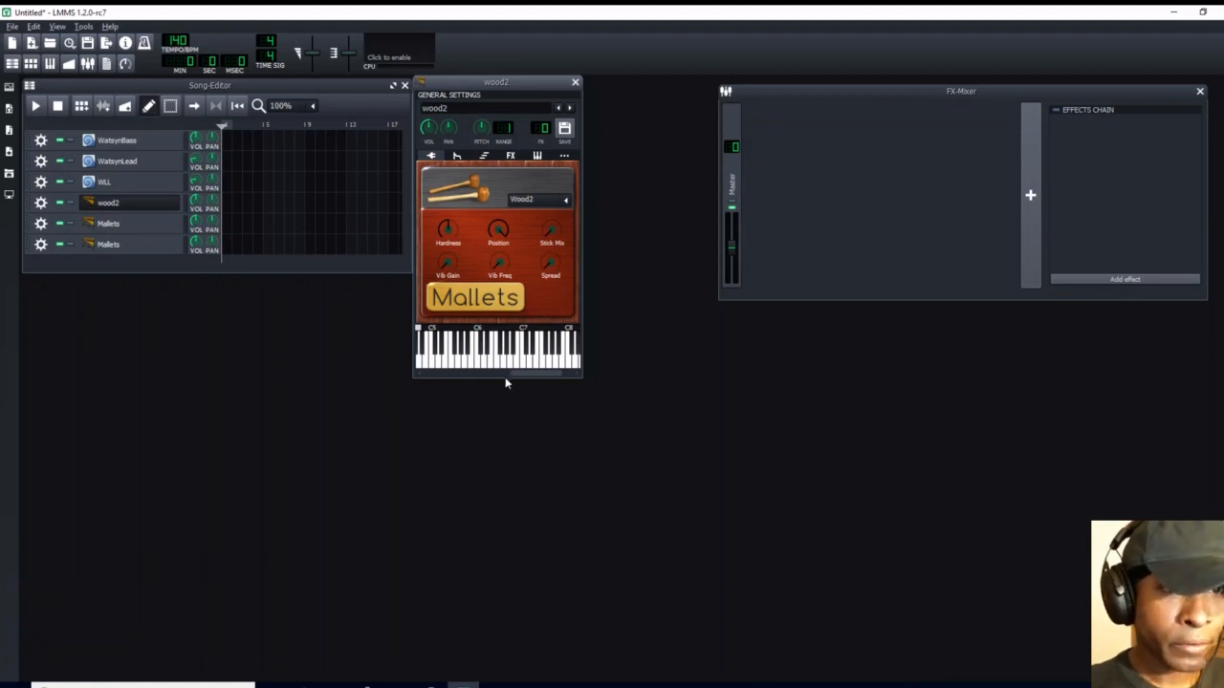
{"action": "left_click_drag", "start_coordinate": [523, 379], "coordinate": [487, 377]}
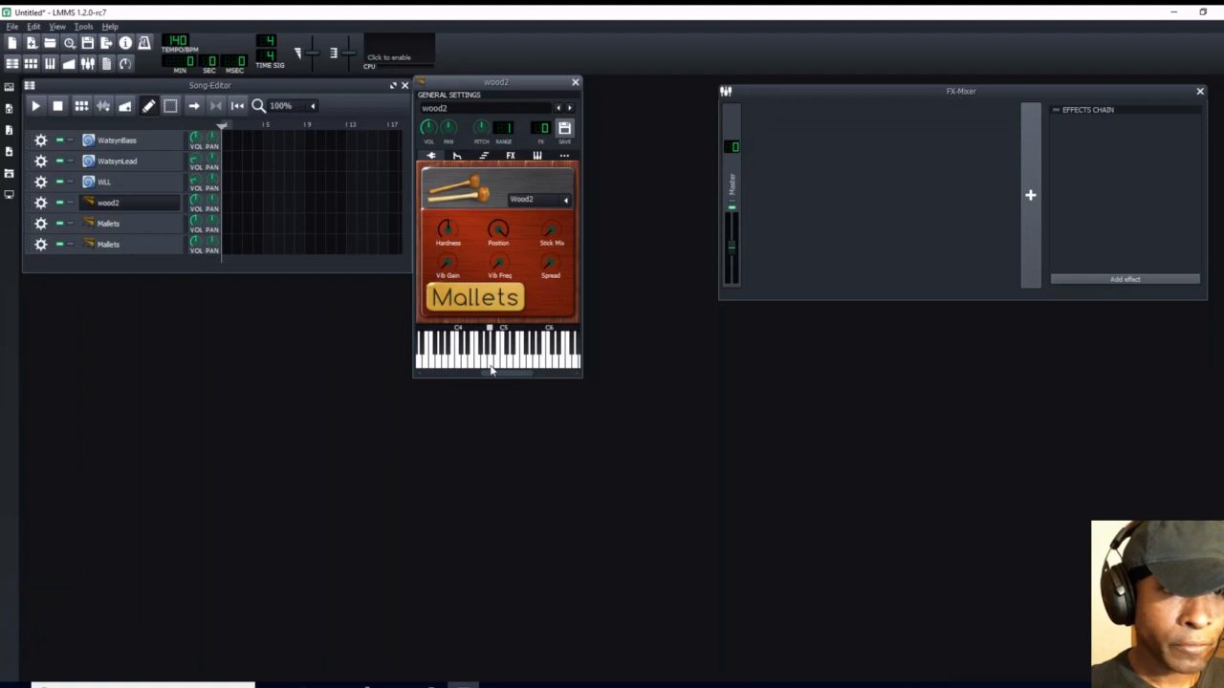
{"action": "key", "text": "y"}
{"action": "key", "text": "y"}
{"action": "key", "text": "y"}
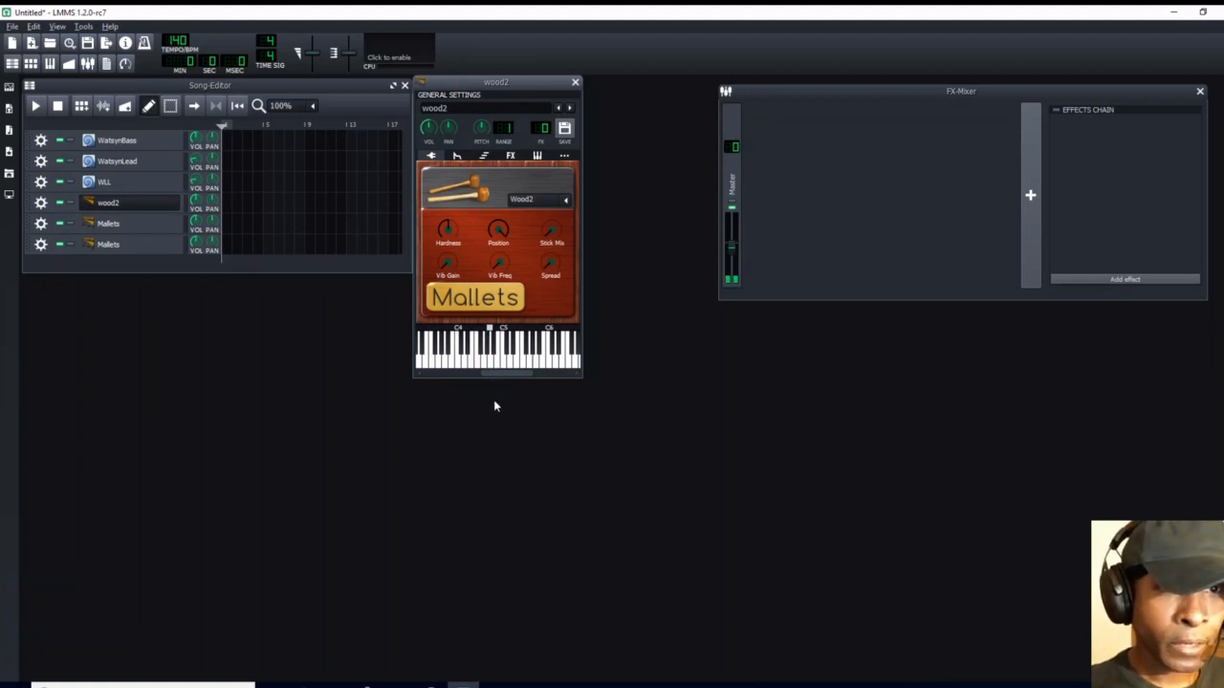
{"action": "left_click", "coordinate": [492, 364]}
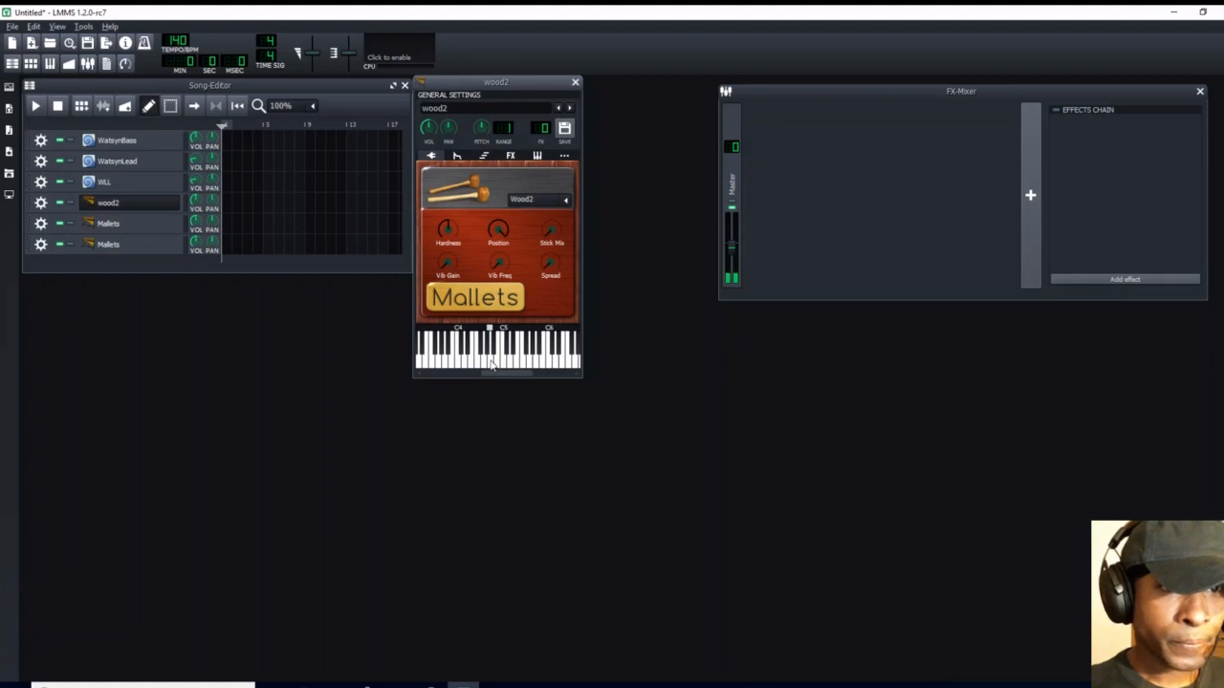
{"action": "left_click", "coordinate": [492, 365]}
{"action": "left_click", "coordinate": [492, 364]}
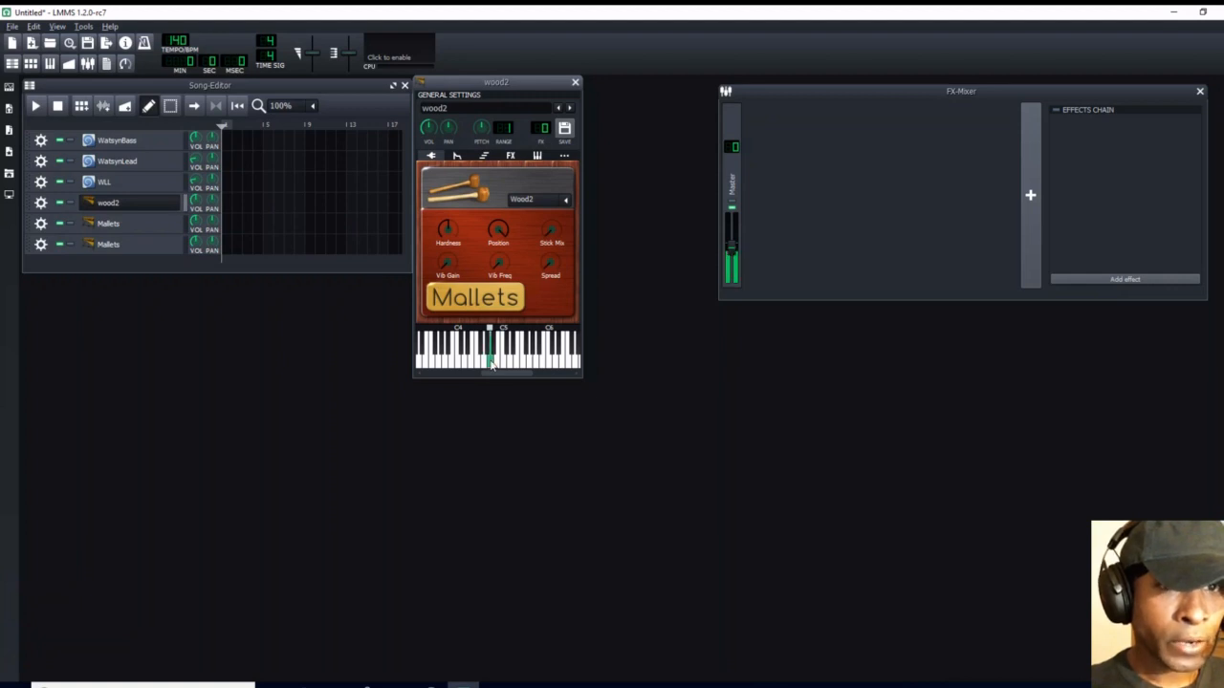
Step: Add the Amplifier (Stereo) effect to wood2's effects chain
{"action": "left_click", "coordinate": [514, 157]}
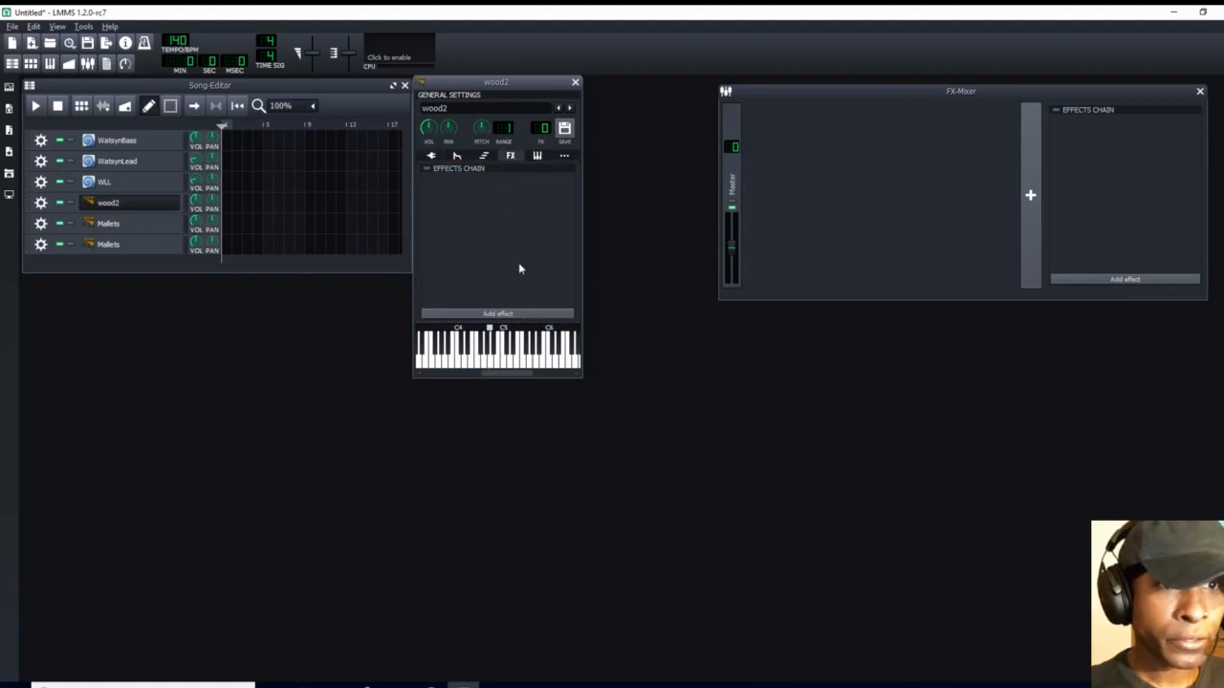
{"action": "left_click", "coordinate": [497, 314]}
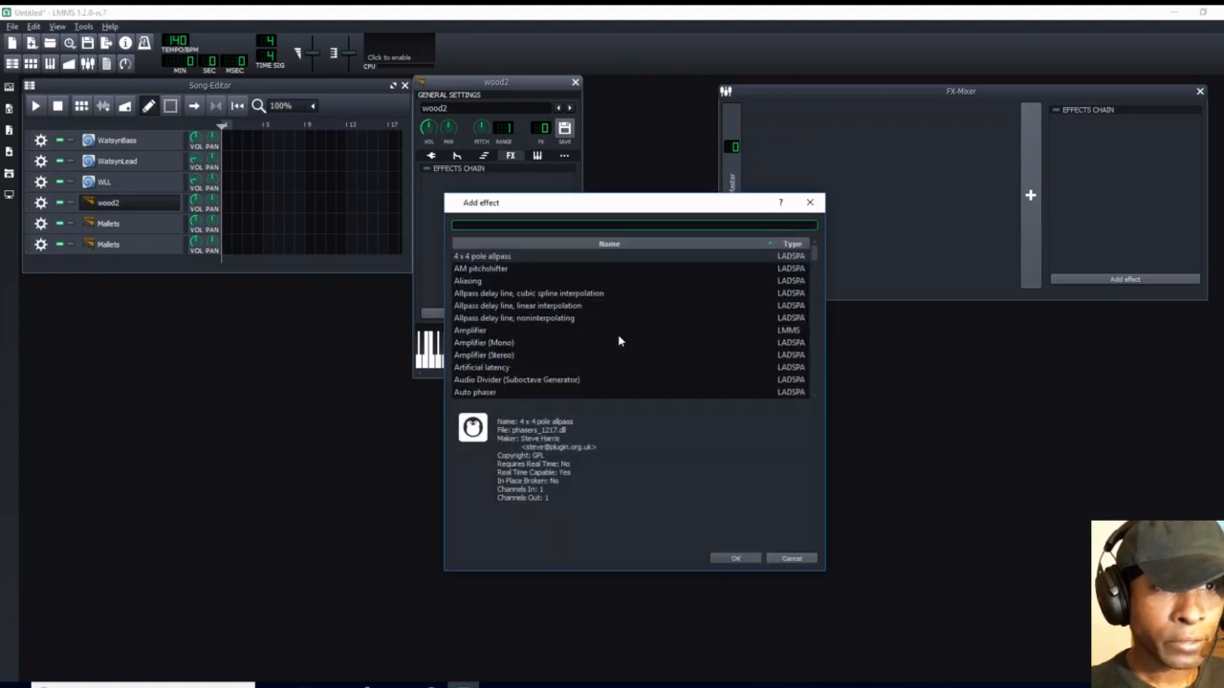
{"action": "left_click", "coordinate": [483, 355]}
{"action": "left_click", "coordinate": [747, 561]}
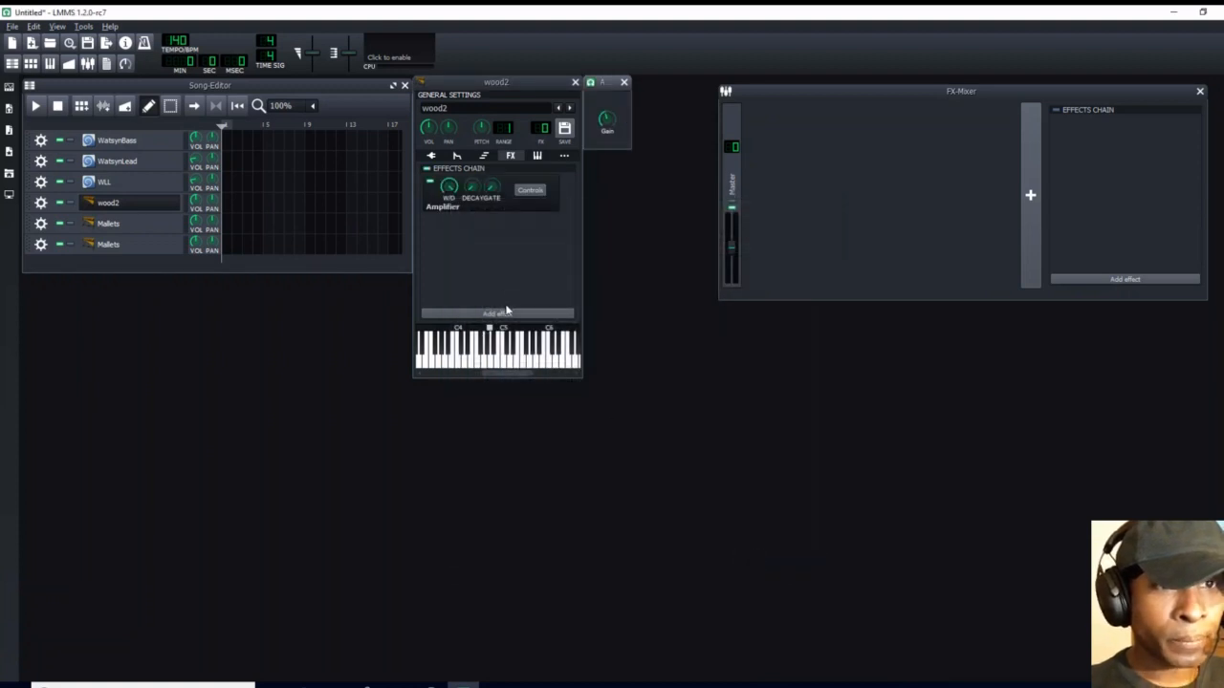
Step: Raise the amplifier's gain in two stages while auditioning test notes, and close its controls
{"action": "left_click_drag", "start_coordinate": [618, 85], "coordinate": [634, 114]}
{"action": "left_click_drag", "start_coordinate": [625, 157], "coordinate": [625, 142]}
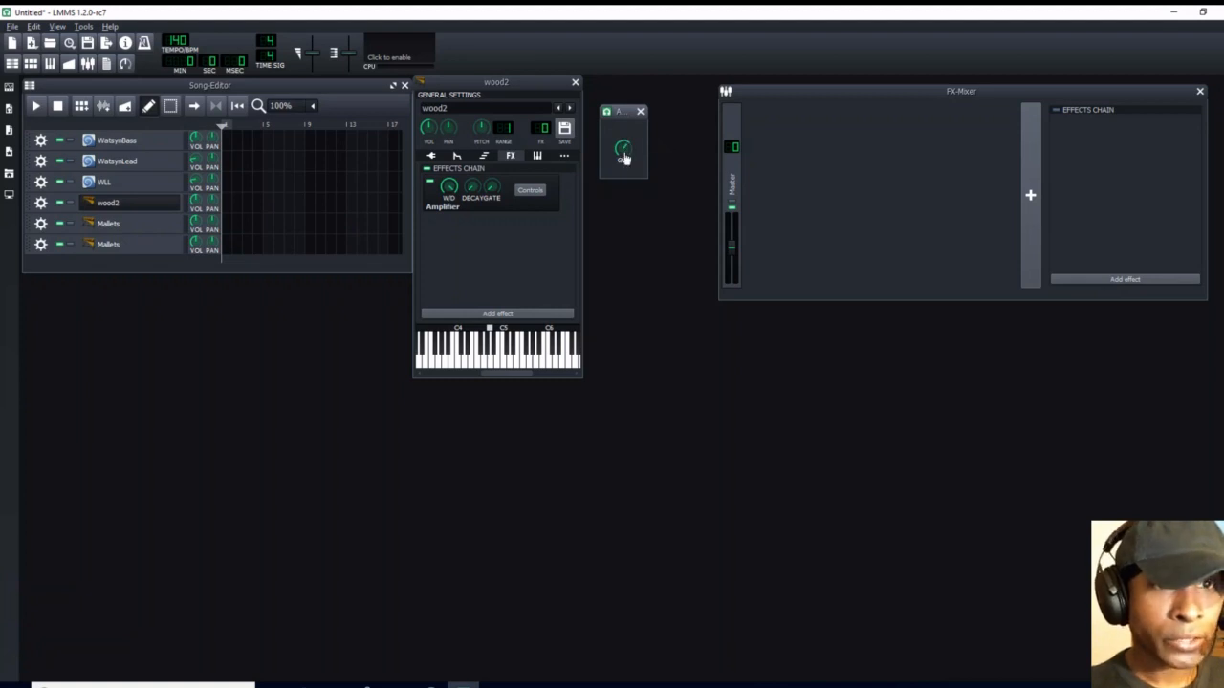
{"action": "key", "text": "y"}
{"action": "key", "text": "y"}
{"action": "key", "text": "y"}
{"action": "key", "text": "y"}
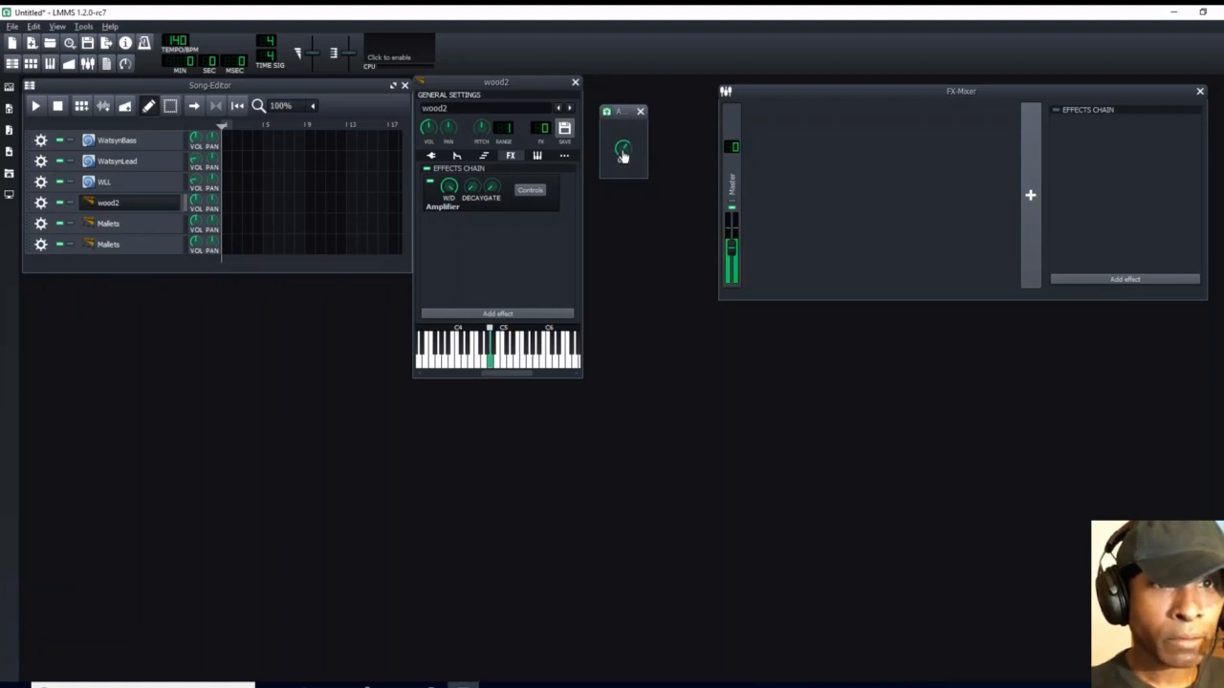
{"action": "left_click_drag", "start_coordinate": [623, 156], "coordinate": [624, 143]}
{"action": "key", "text": "y"}
{"action": "key", "text": "y"}
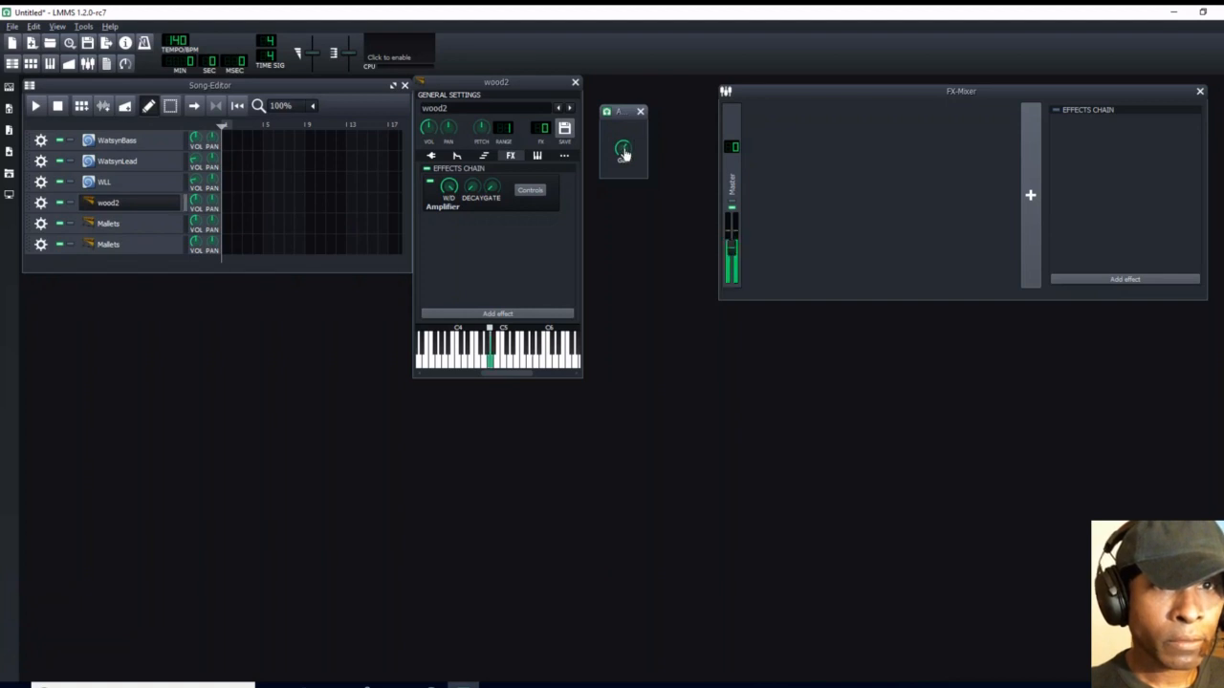
{"action": "key", "text": "y"}
{"action": "left_click", "coordinate": [640, 111]}
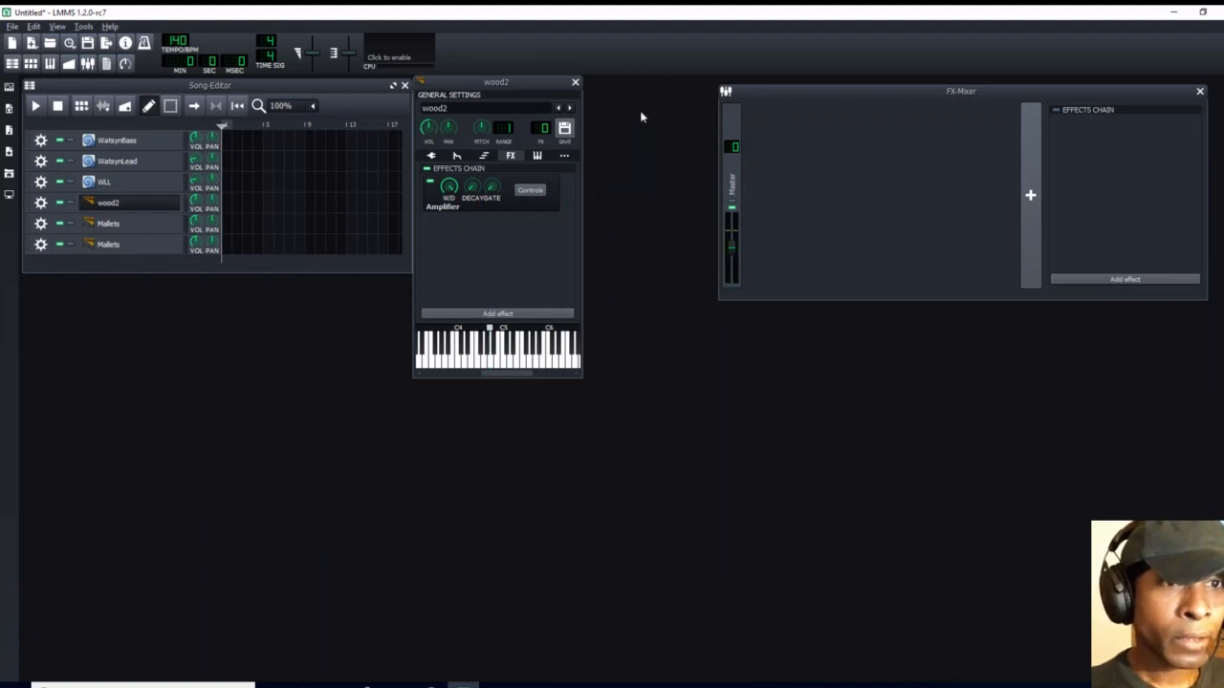
Step: Raise wood2's volume envelope amount to maximum, audition it with test notes and close the instrument window
{"action": "left_click", "coordinate": [458, 156]}
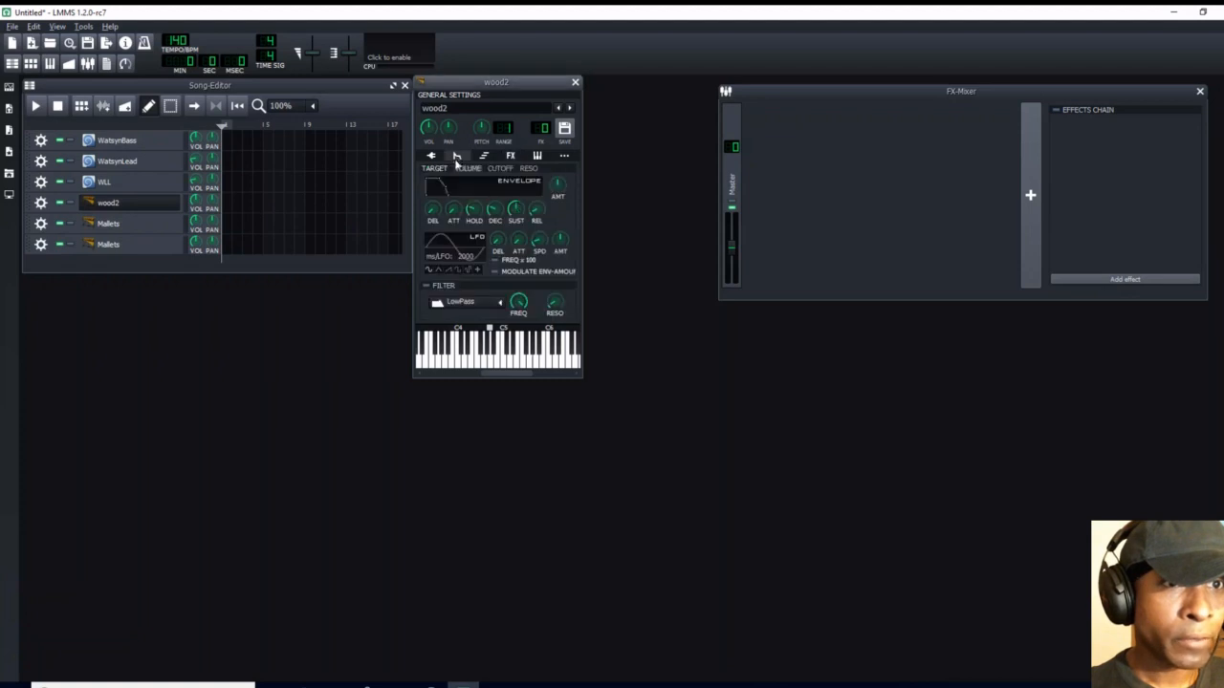
{"action": "left_click_drag", "start_coordinate": [559, 190], "coordinate": [558, 172]}
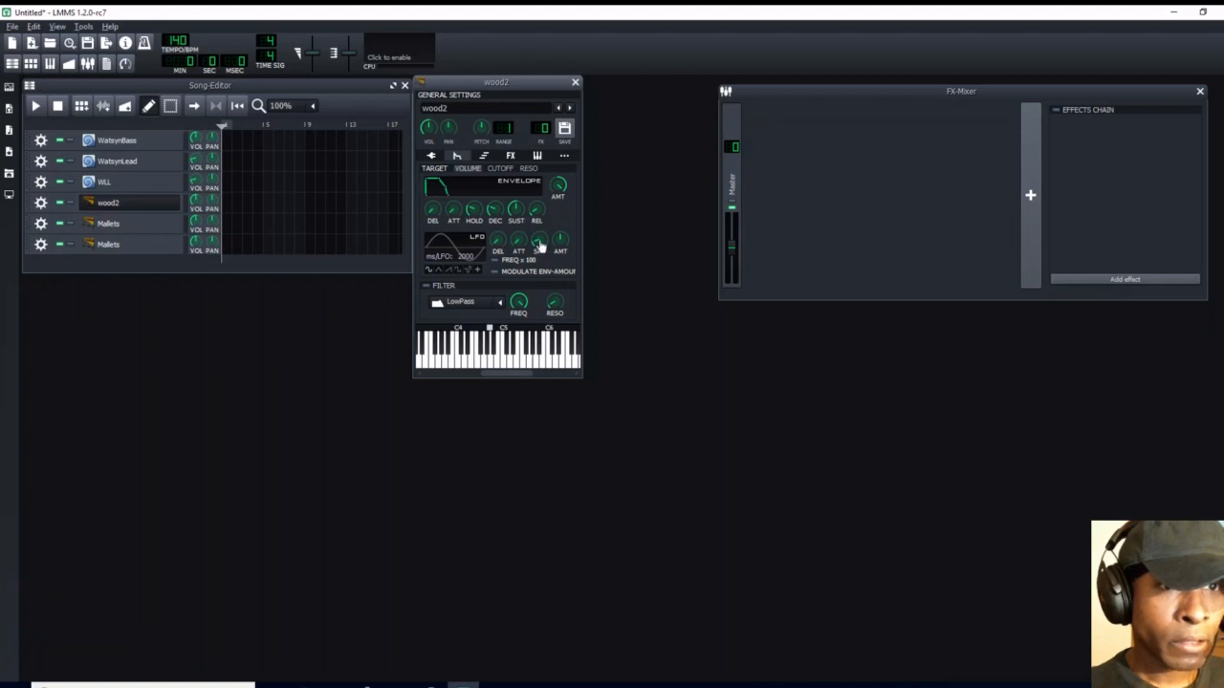
{"action": "key", "text": "q"}
{"action": "key", "text": "q"}
{"action": "key", "text": "q"}
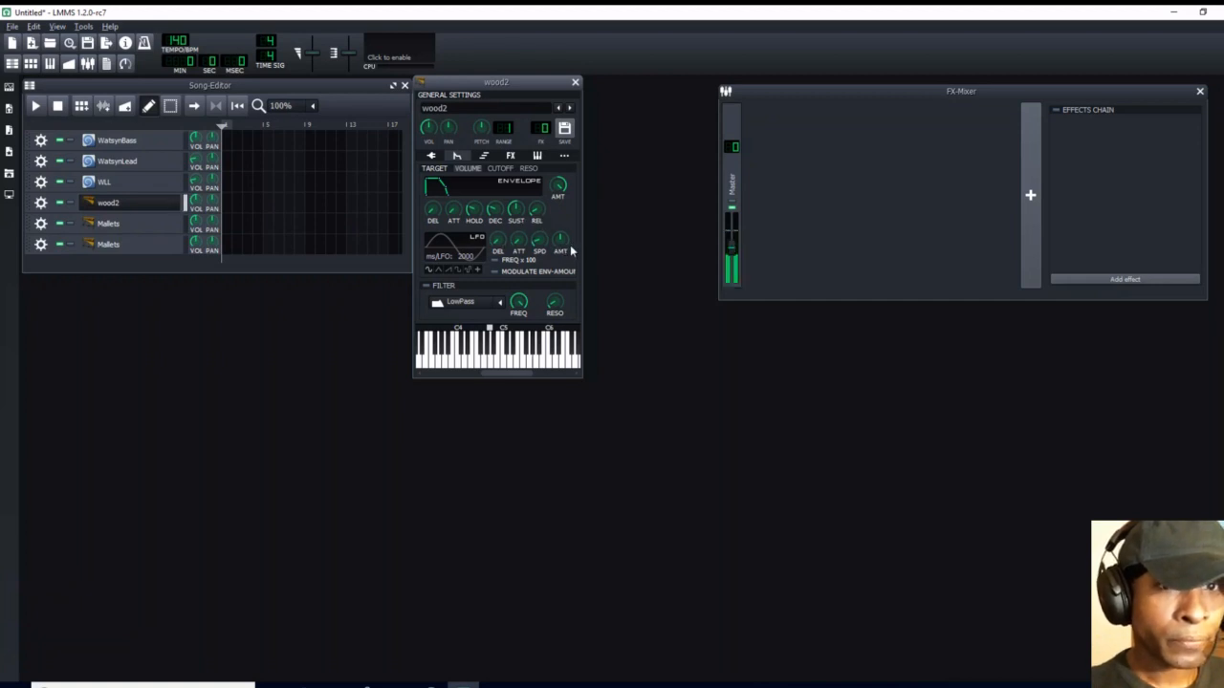
{"action": "left_click", "coordinate": [574, 83]}
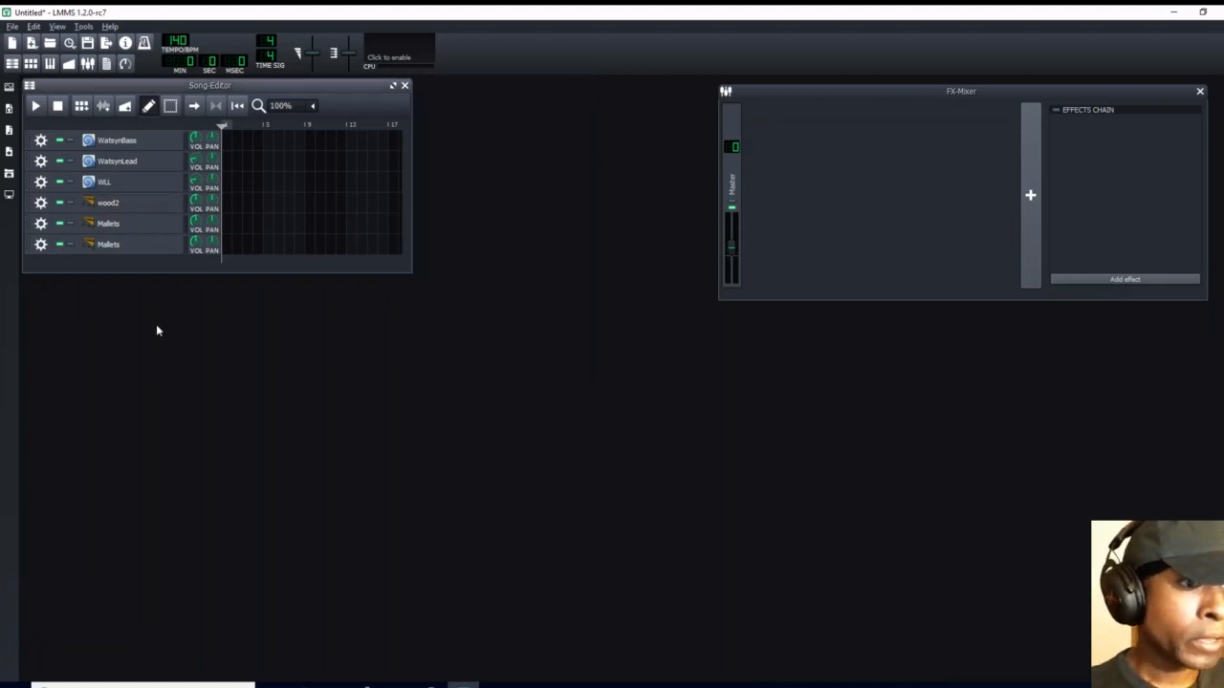
Step: Open the next Mallets track's instrument and rename it Marimba
{"action": "left_click", "coordinate": [122, 226]}
{"action": "left_click", "coordinate": [471, 109]}
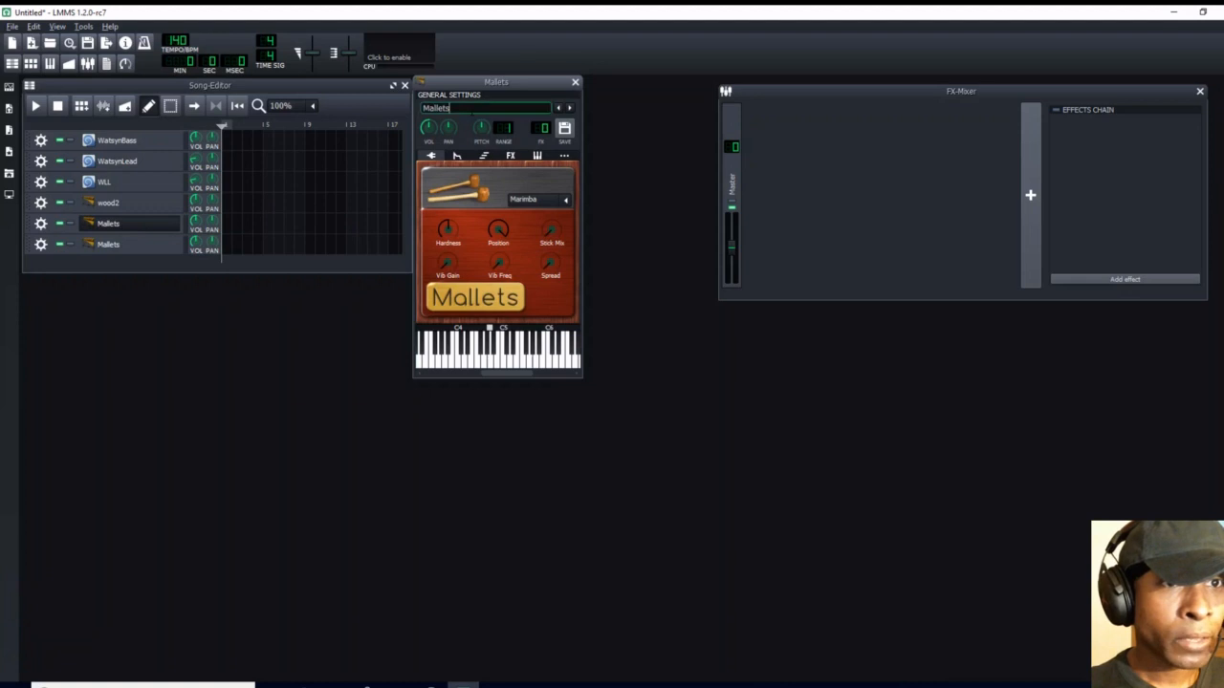
{"action": "key", "text": "BackSpace"}
{"action": "key", "text": "BackSpace"}
{"action": "key", "text": "BackSpace"}
{"action": "key", "text": "BackSpace"}
{"action": "key", "text": "BackSpace"}
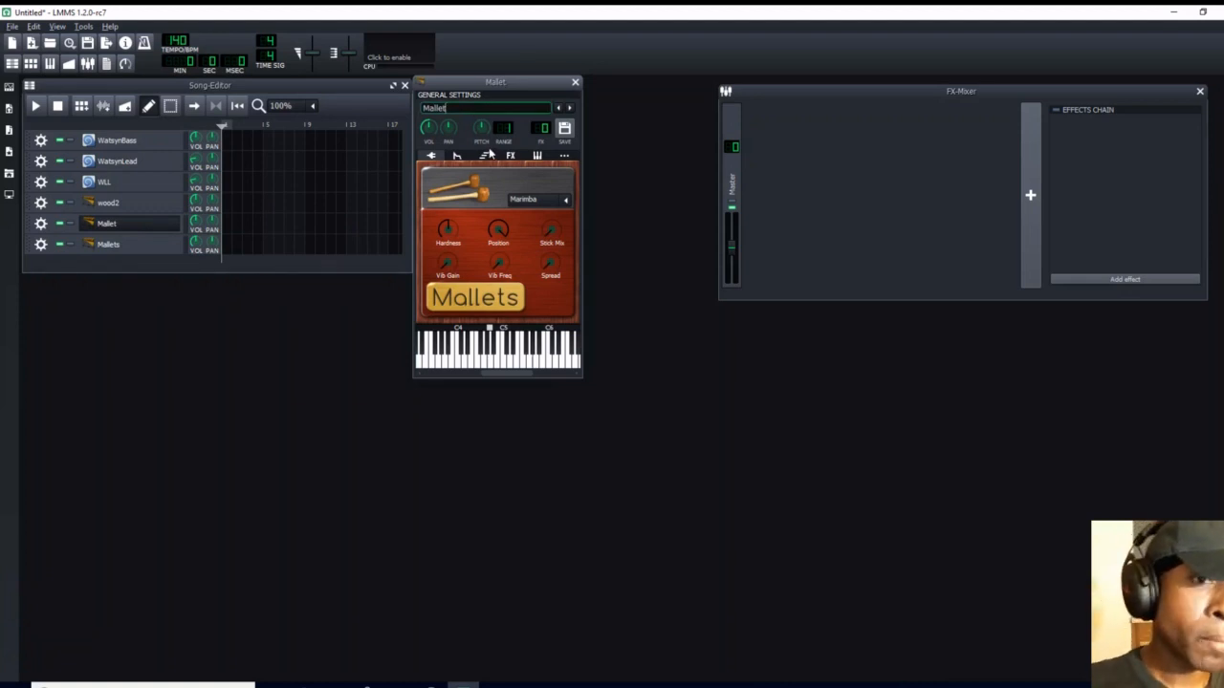
{"action": "type", "text": "ri"}
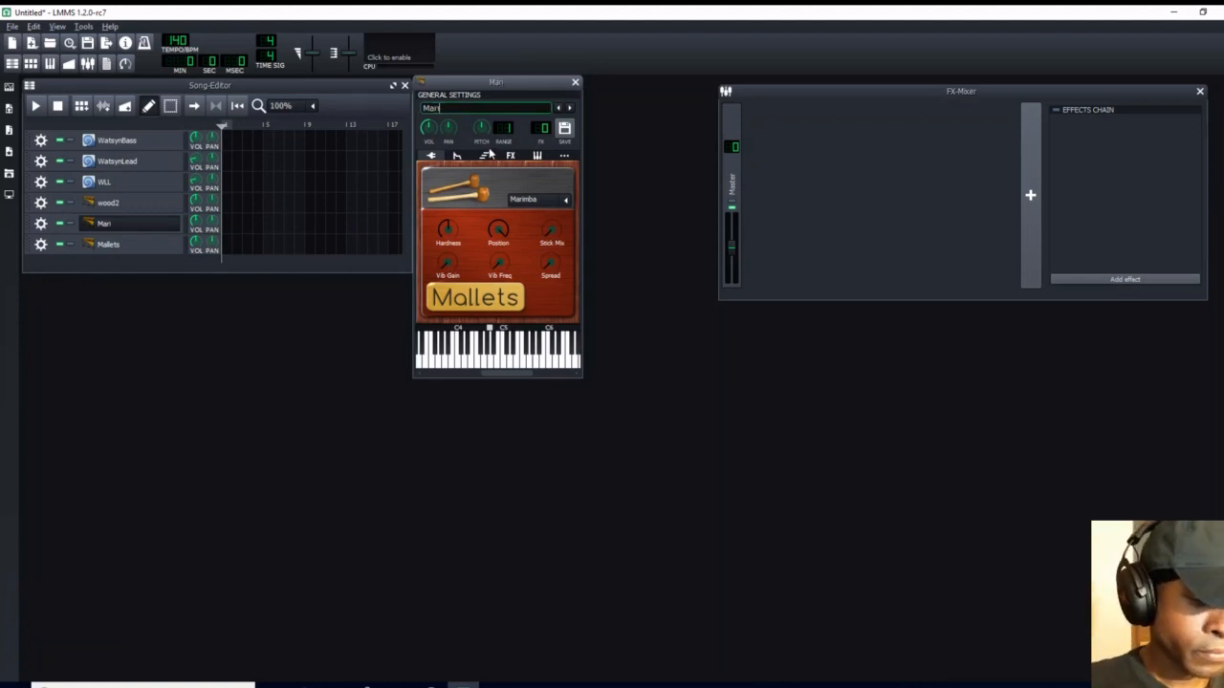
{"action": "type", "text": "mba"}
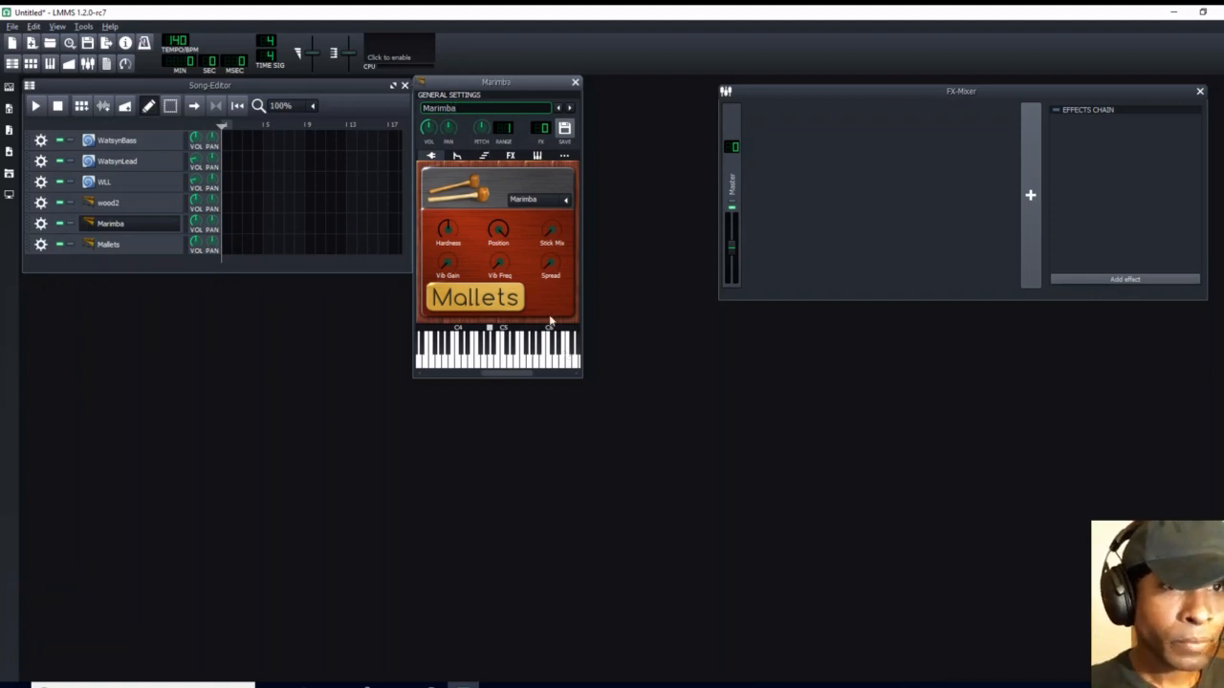
Step: Keep the Marimba preset, lower the track's volume while auditioning test notes and close the instrument window
{"action": "left_click", "coordinate": [566, 200]}
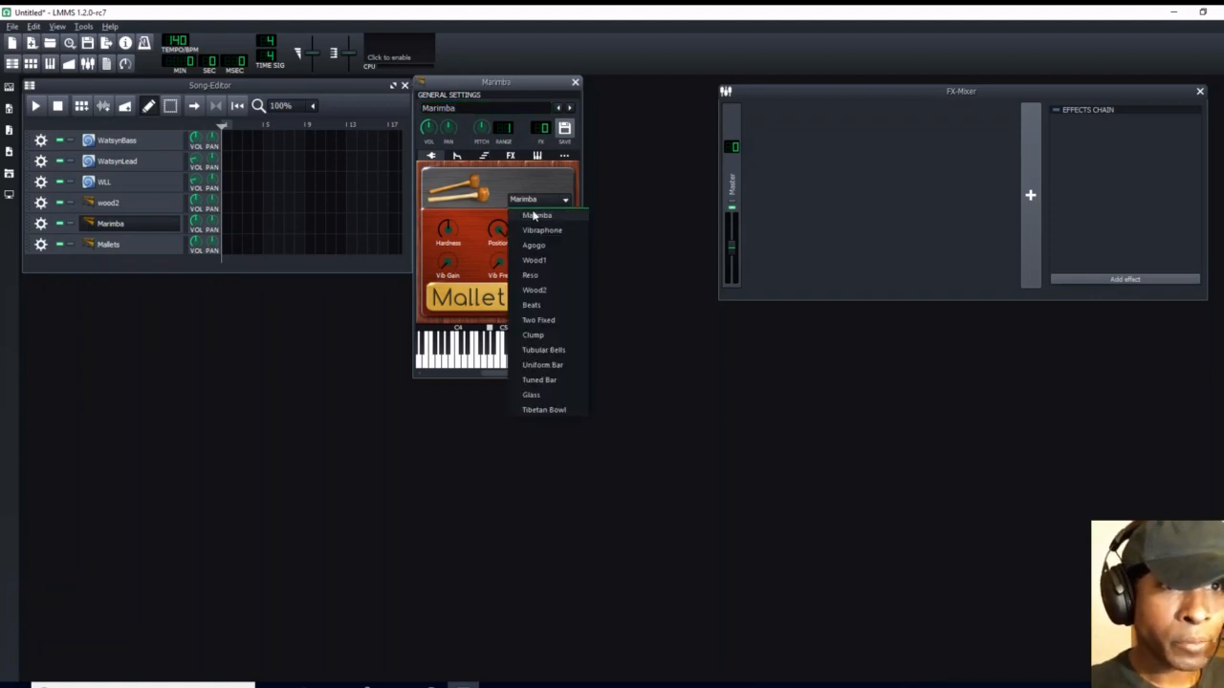
{"action": "left_click", "coordinate": [536, 217]}
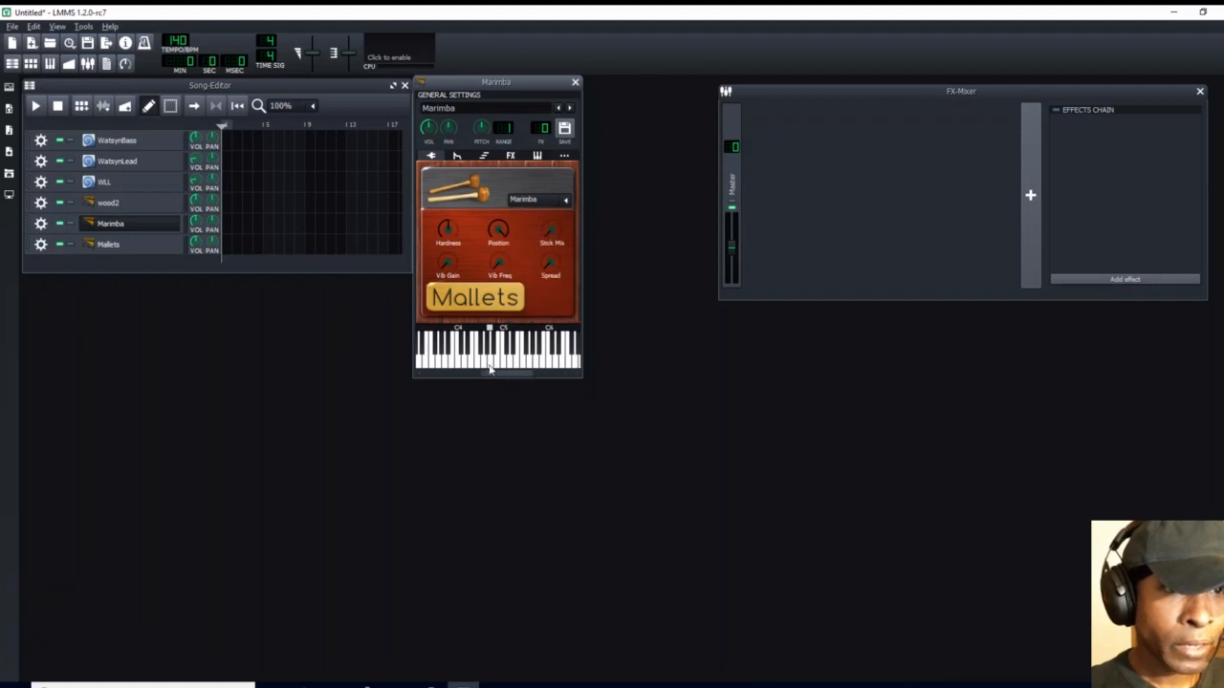
{"action": "left_click_drag", "start_coordinate": [429, 127], "coordinate": [428, 131]}
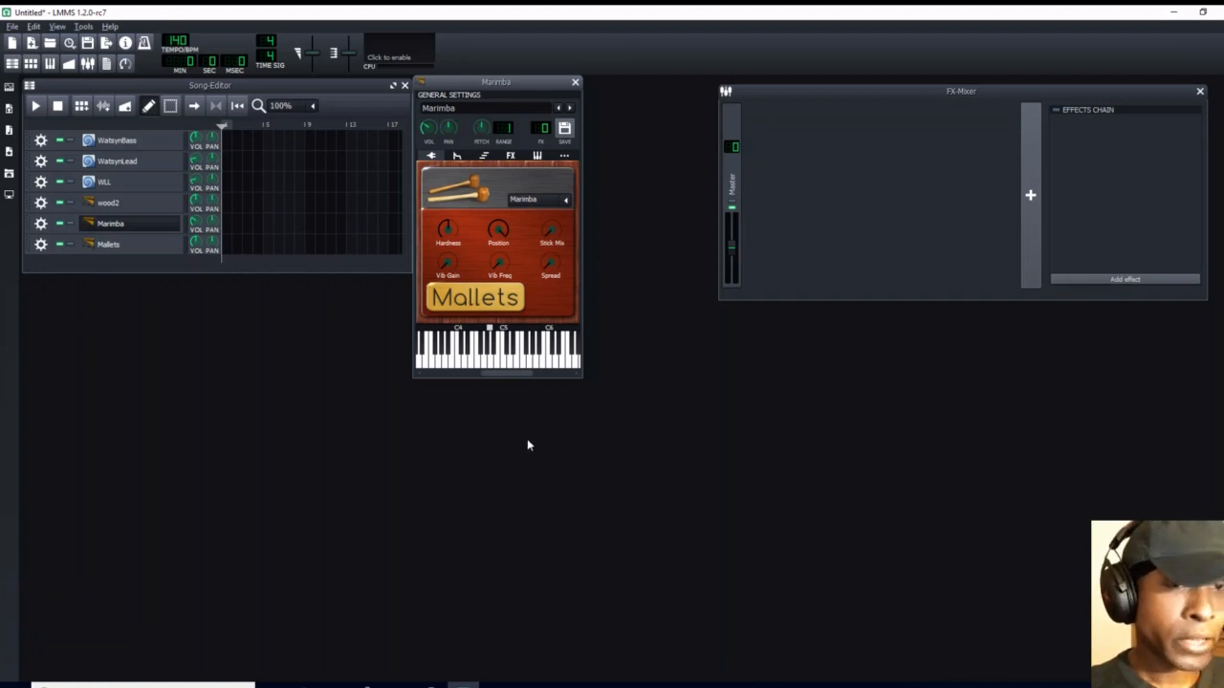
{"action": "left_click", "coordinate": [490, 361]}
{"action": "left_click", "coordinate": [487, 349]}
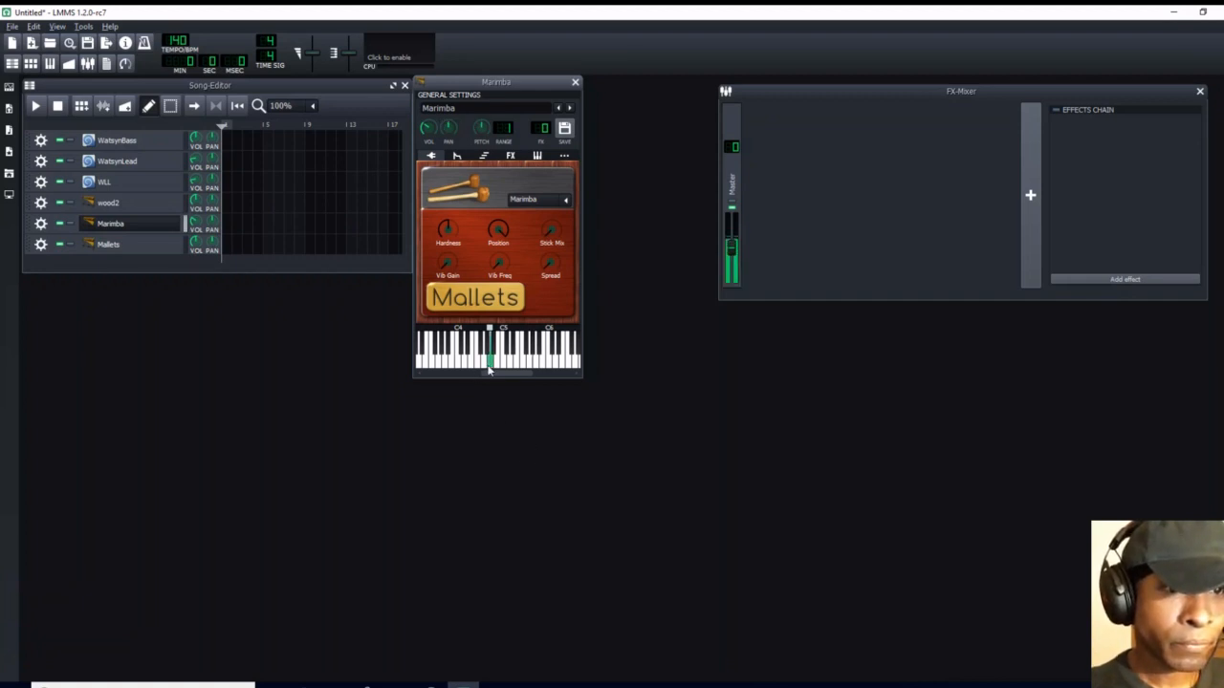
{"action": "left_click_drag", "start_coordinate": [429, 129], "coordinate": [429, 124]}
{"action": "key", "text": "y"}
{"action": "key", "text": "y"}
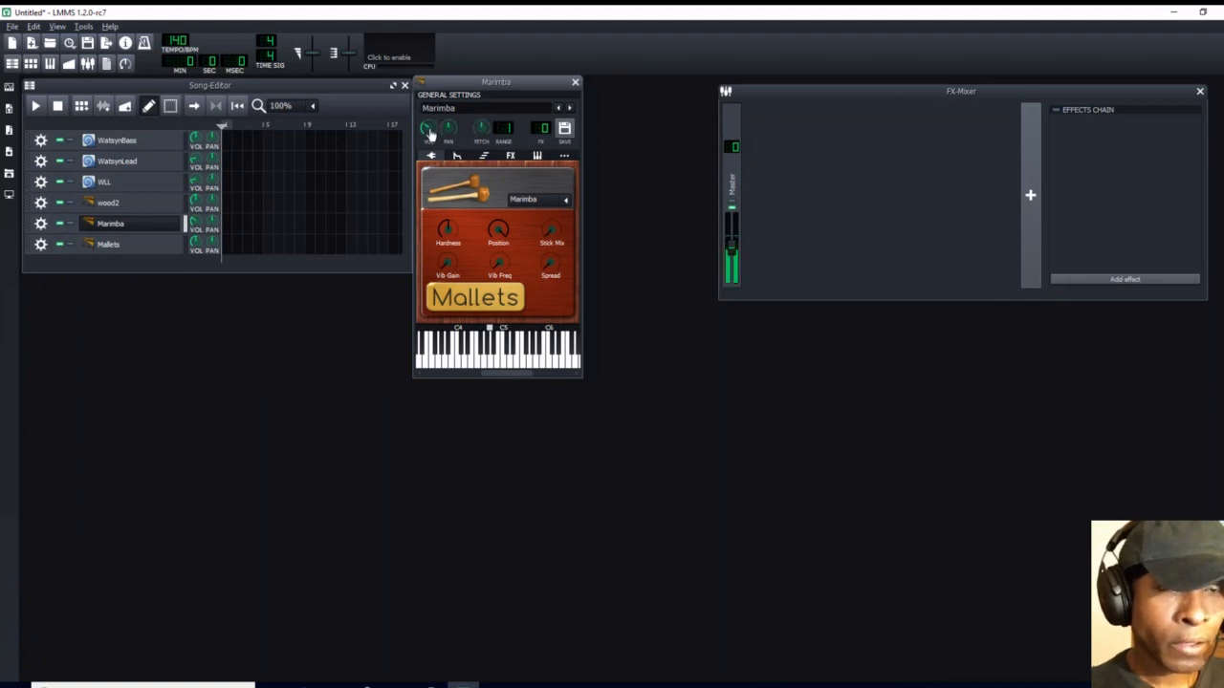
{"action": "left_click", "coordinate": [575, 83]}
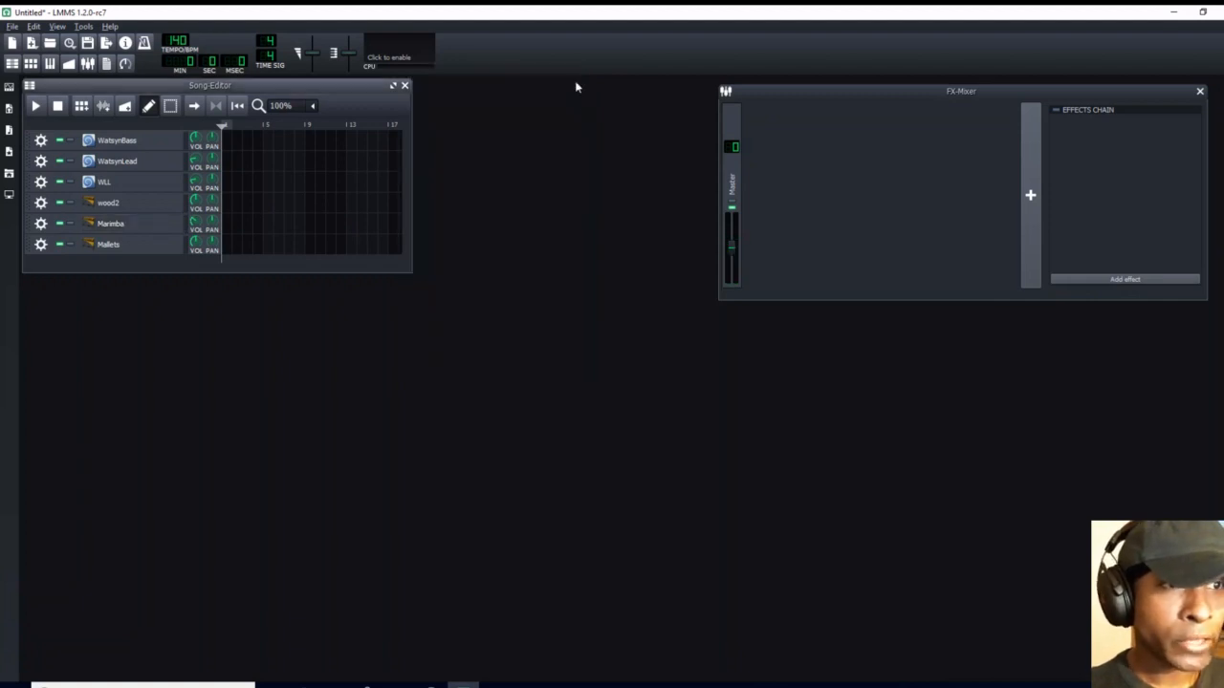
Step: Reopen the Marimba instrument, raise its volume envelope amount to maximum and close the window
{"action": "left_click", "coordinate": [145, 224]}
{"action": "left_click", "coordinate": [457, 156]}
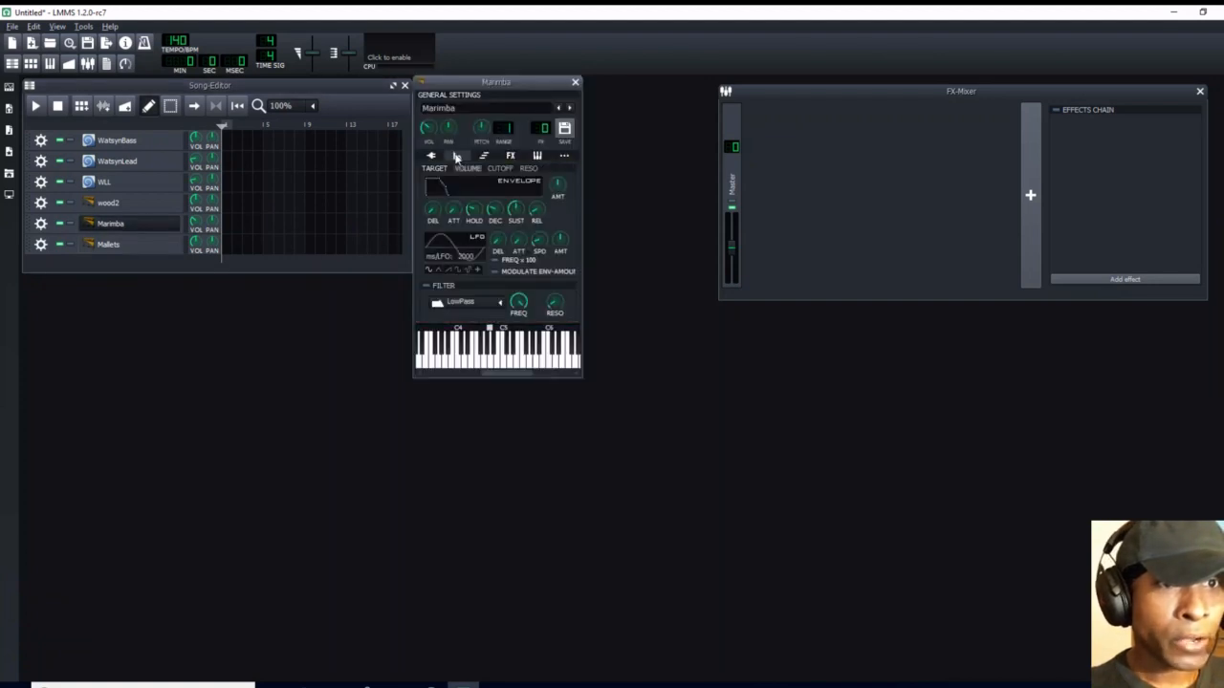
{"action": "left_click_drag", "start_coordinate": [559, 189], "coordinate": [558, 187]}
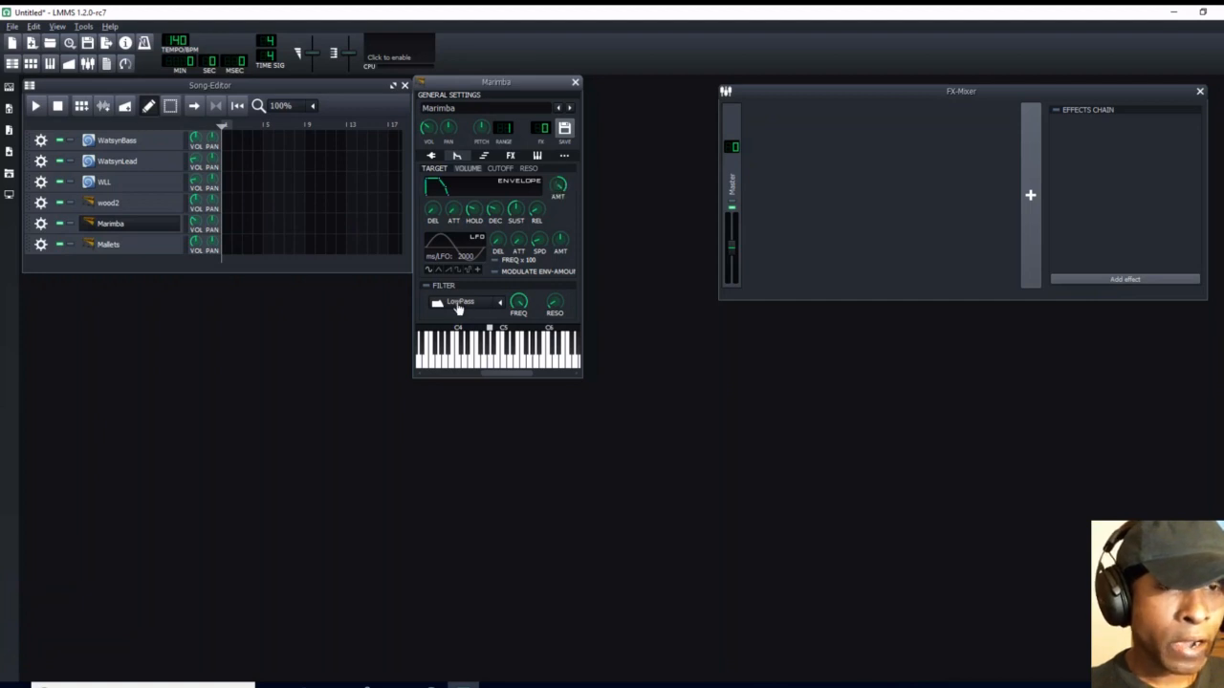
{"action": "left_click", "coordinate": [575, 82]}
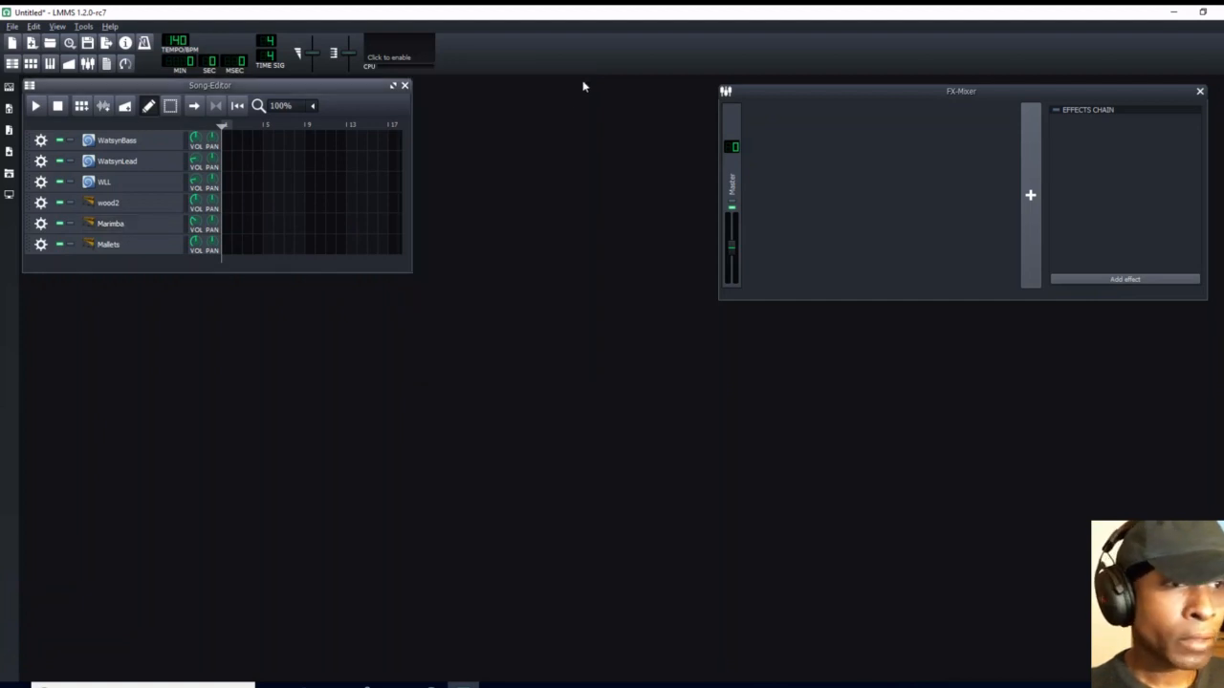
Step: Open the remaining Mallets track's instrument and rename it "wood 1"
{"action": "left_click", "coordinate": [107, 245]}
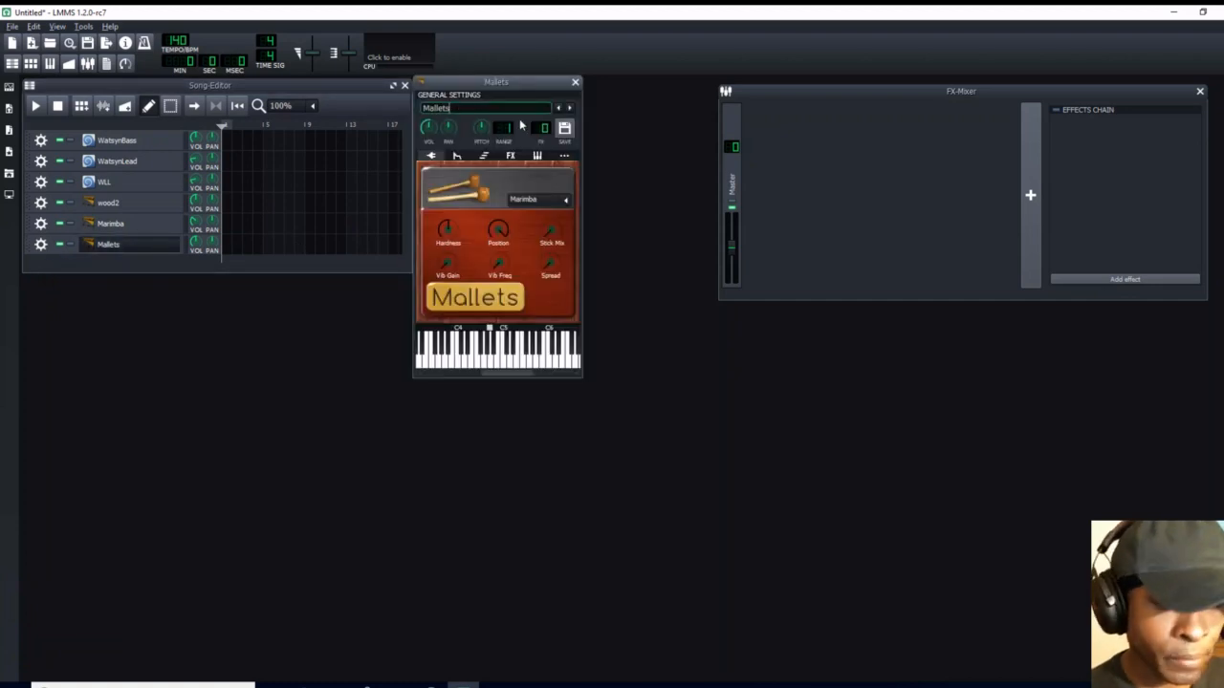
{"action": "key", "text": "BackSpace"}
{"action": "key", "text": "BackSpace"}
{"action": "key", "text": "BackSpace"}
{"action": "key", "text": "BackSpace"}
{"action": "key", "text": "BackSpace"}
{"action": "key", "text": "BackSpace"}
{"action": "key", "text": "BackSpace"}
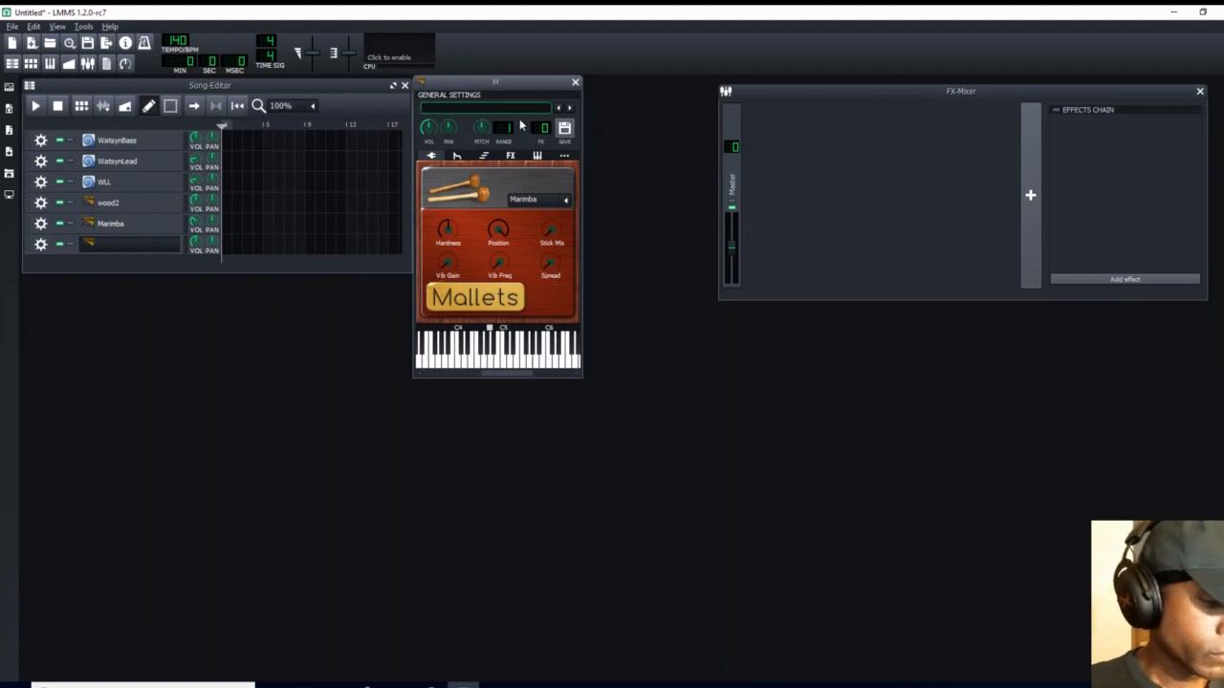
{"action": "type", "text": "wood"}
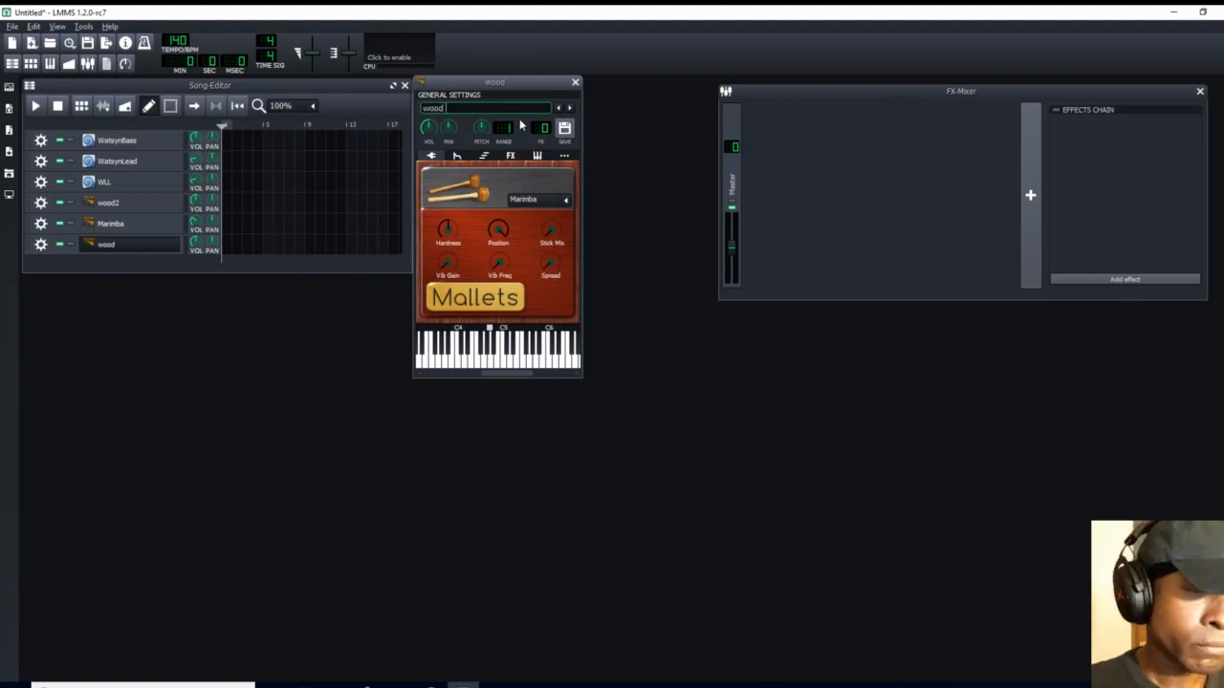
{"action": "type", "text": " 1"}
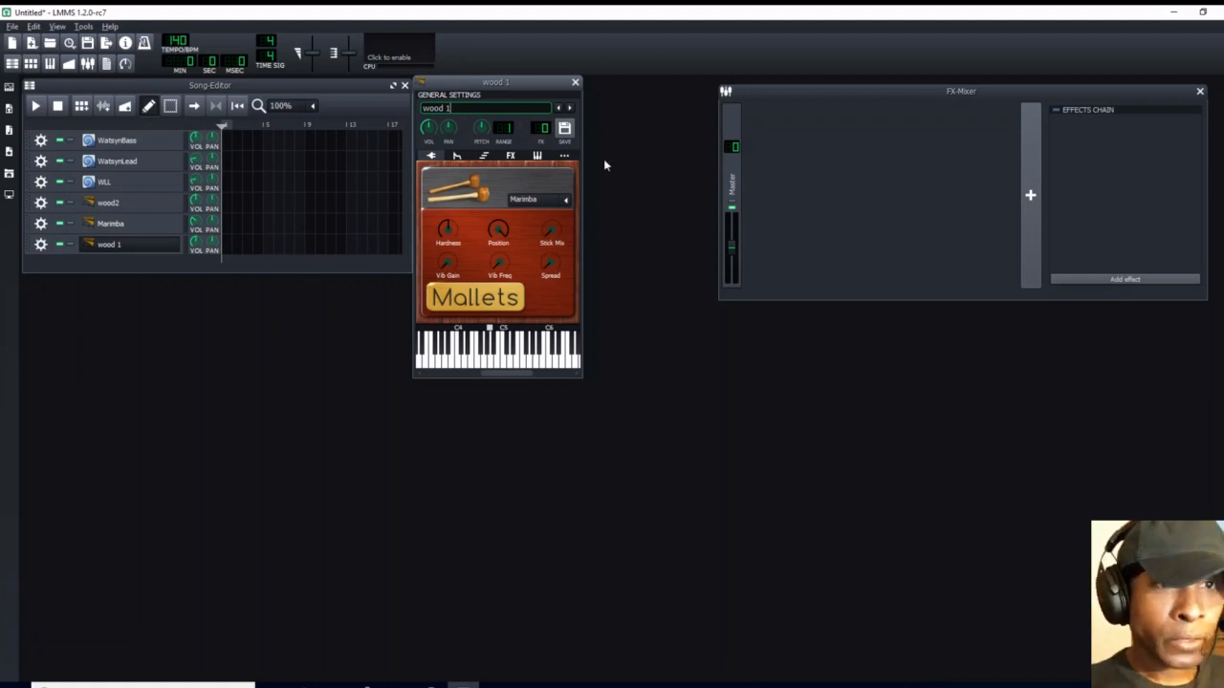
Step: Set the wood 1 instrument to the Wood1 preset and audition it with test notes
{"action": "left_click", "coordinate": [565, 202]}
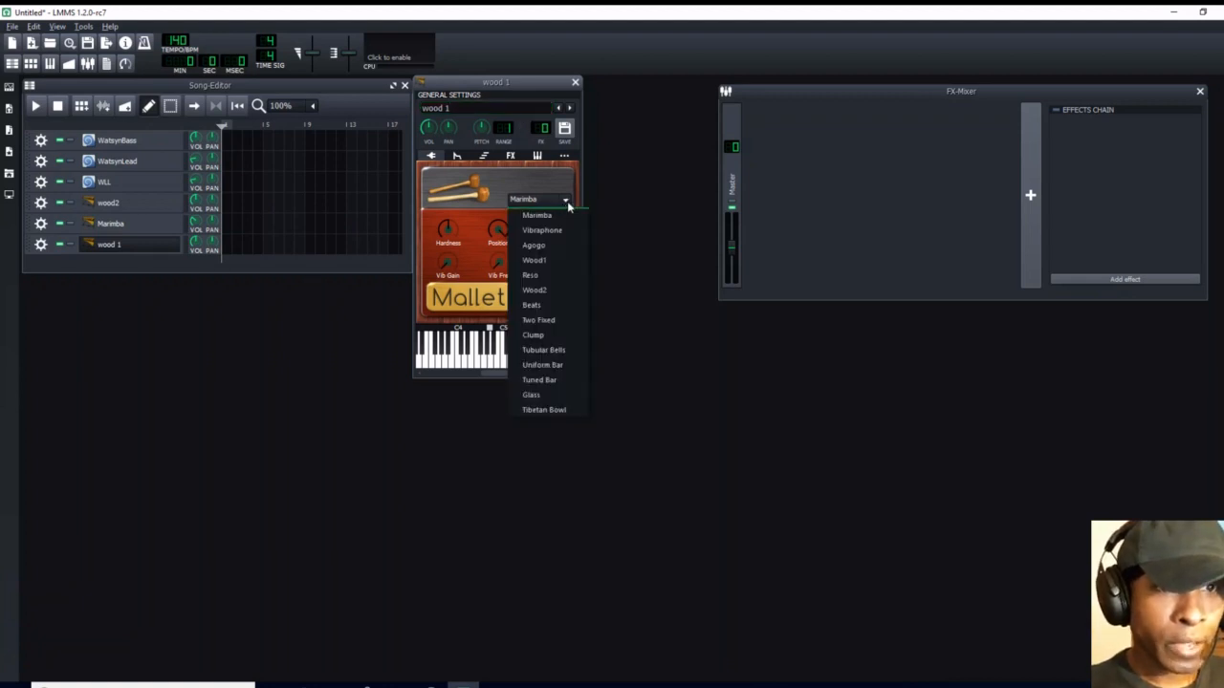
{"action": "left_click", "coordinate": [562, 259]}
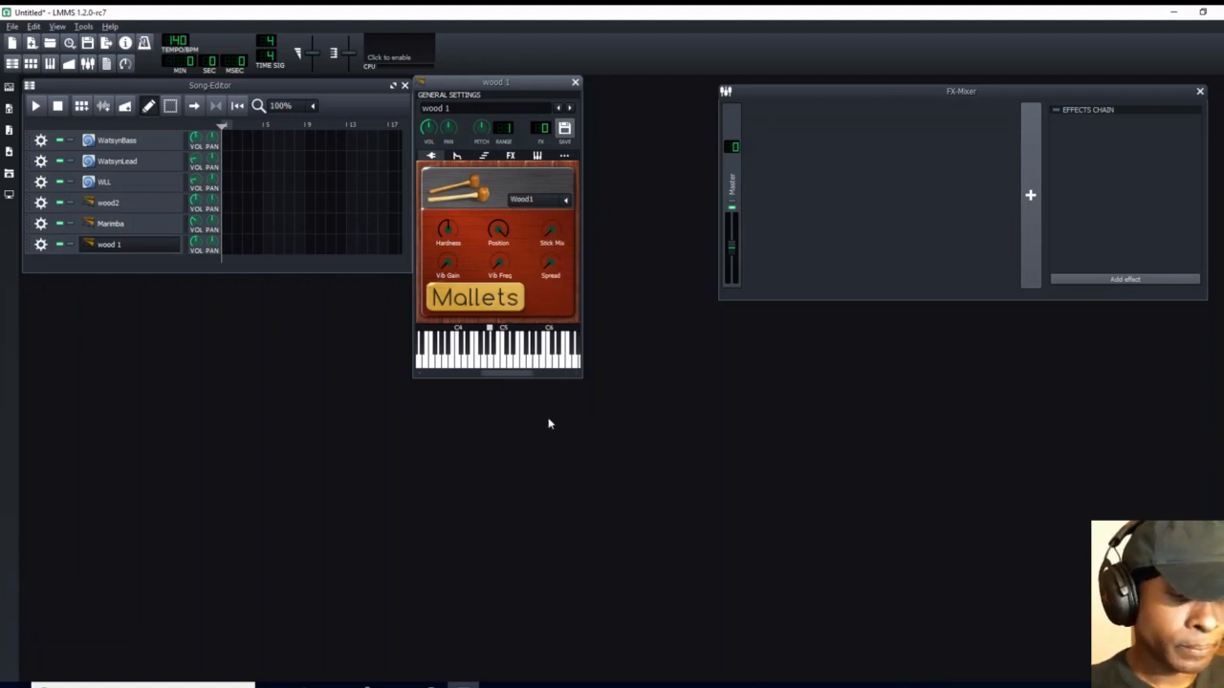
{"action": "left_click", "coordinate": [492, 366]}
{"action": "key", "text": "y"}
{"action": "key", "text": "y"}
{"action": "key", "text": "y"}
{"action": "key", "text": "y"}
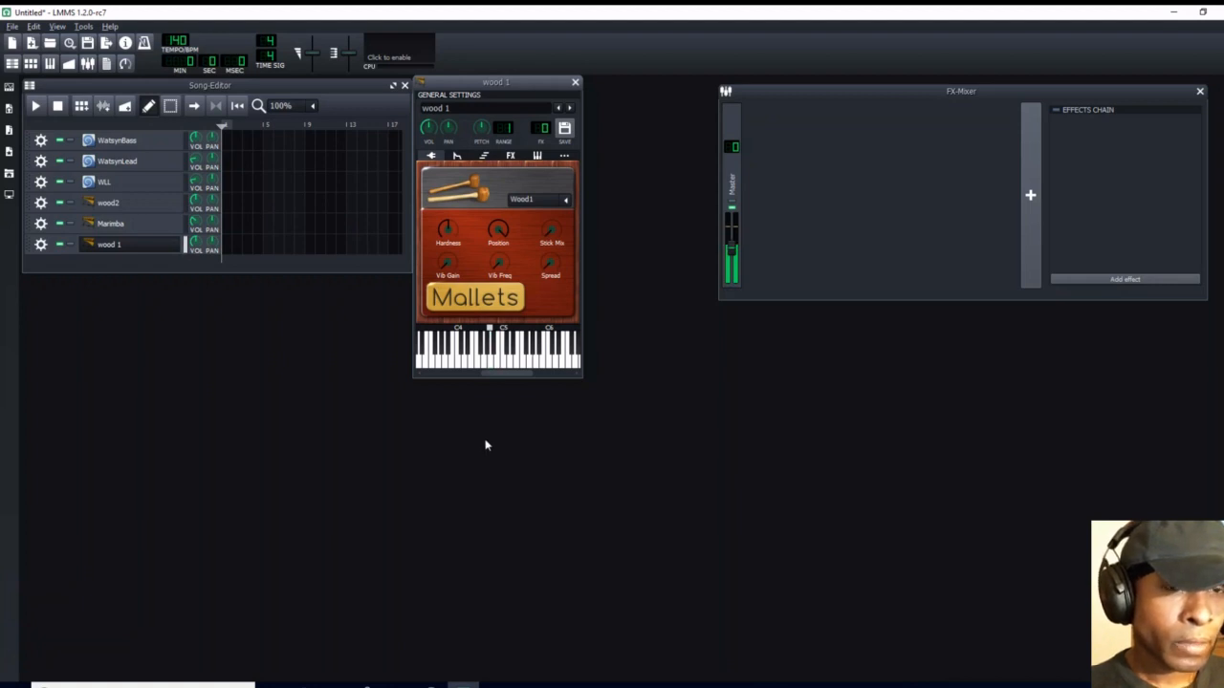
{"action": "key", "text": "y"}
{"action": "key", "text": "y"}
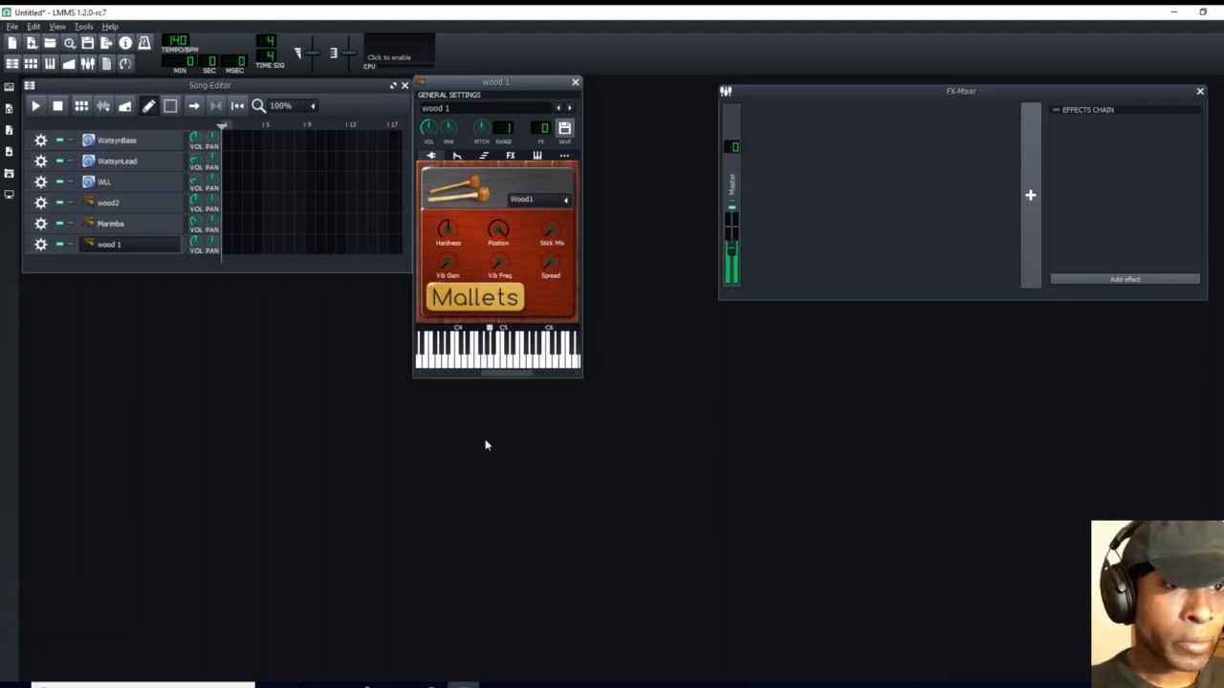
{"action": "key", "text": "y"}
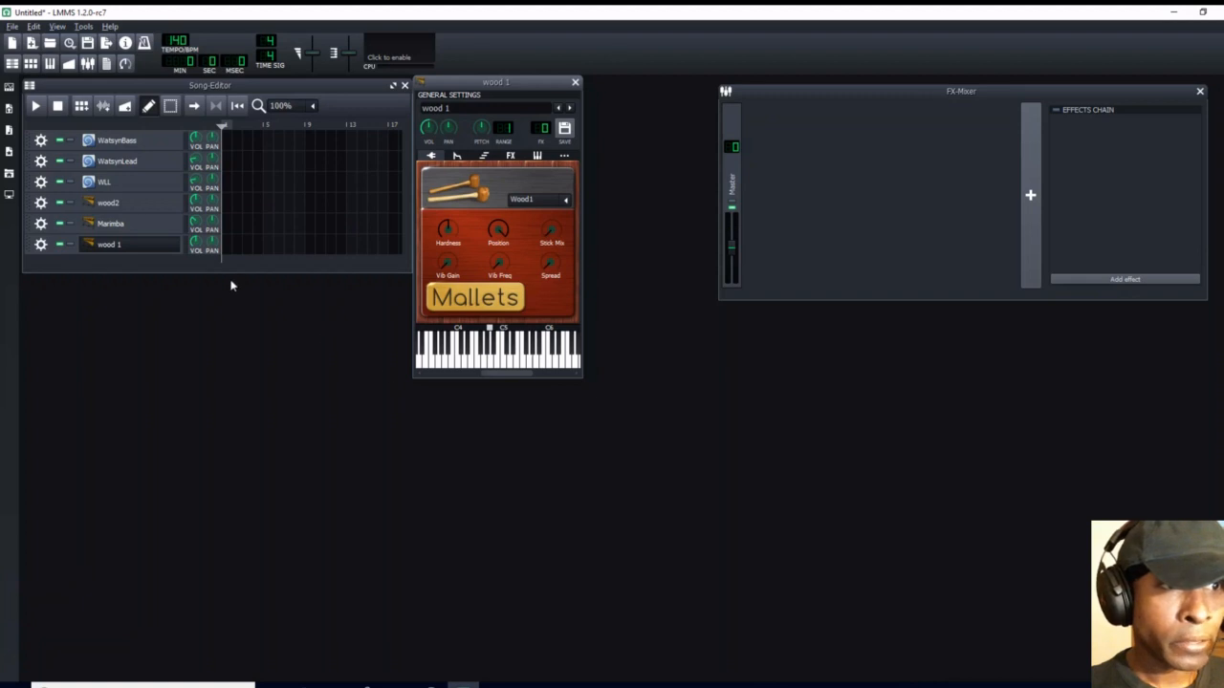
{"action": "left_click", "coordinate": [186, 226]}
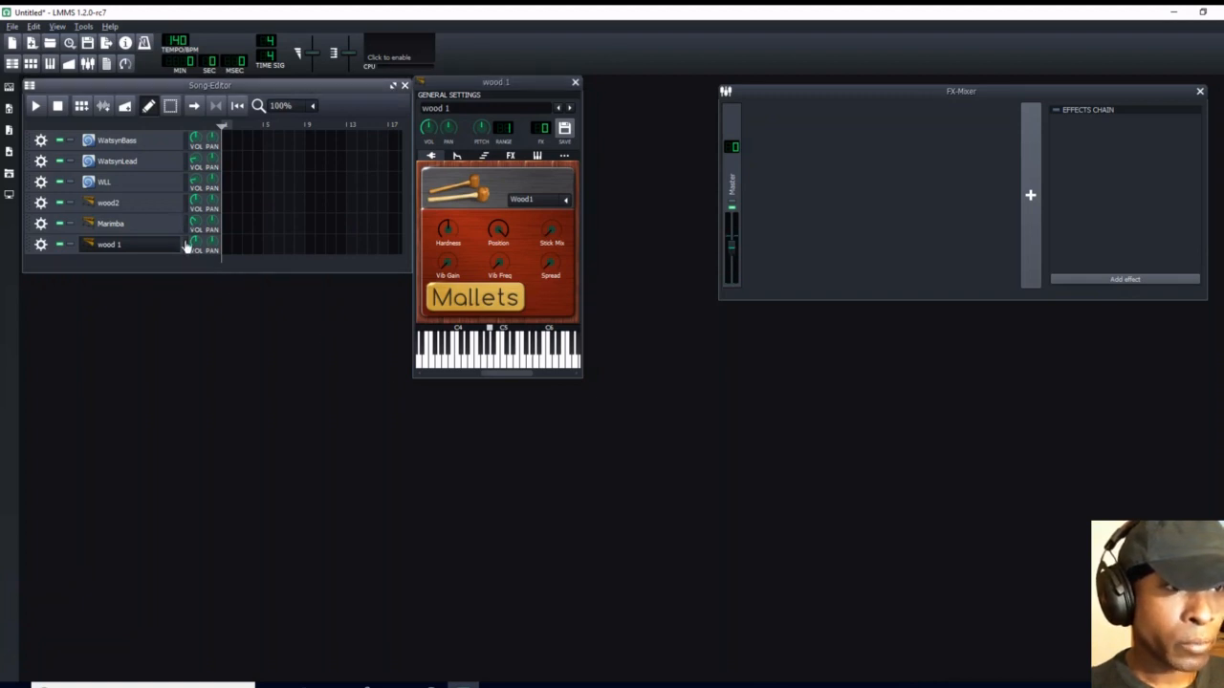
{"action": "left_click", "coordinate": [187, 246]}
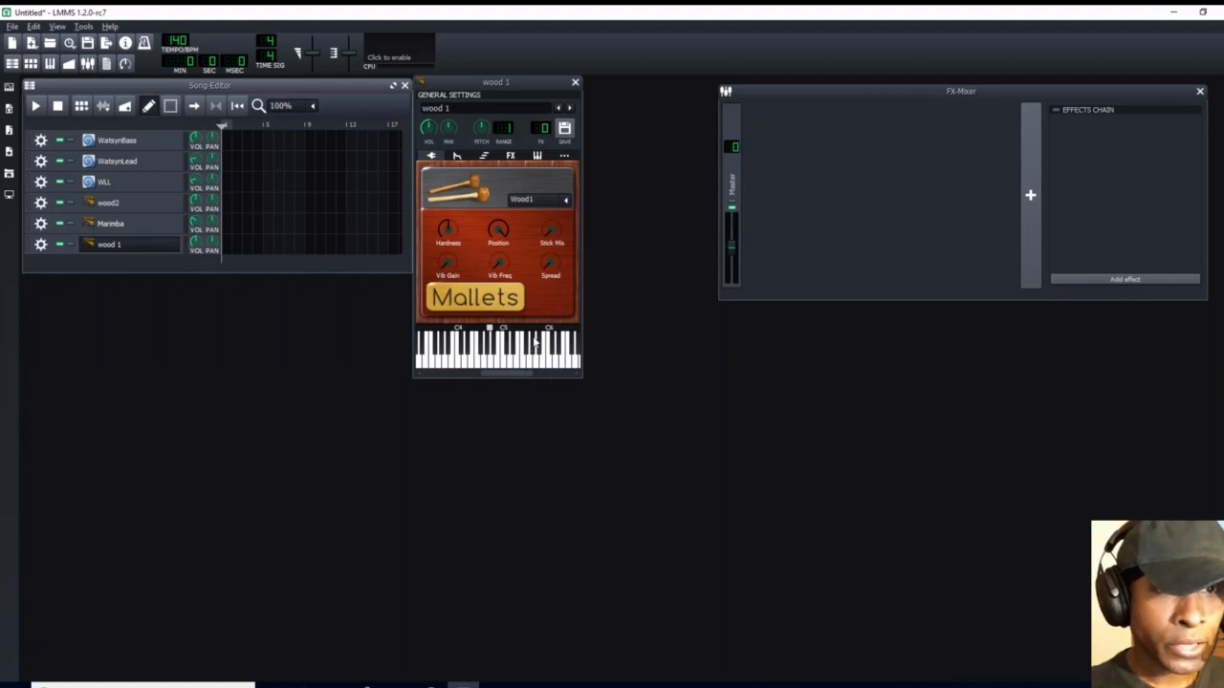
Step: Move wood 1's base note up to F5 while auditioning test notes and close the instrument window
{"action": "left_click", "coordinate": [528, 331]}
{"action": "key", "text": "y"}
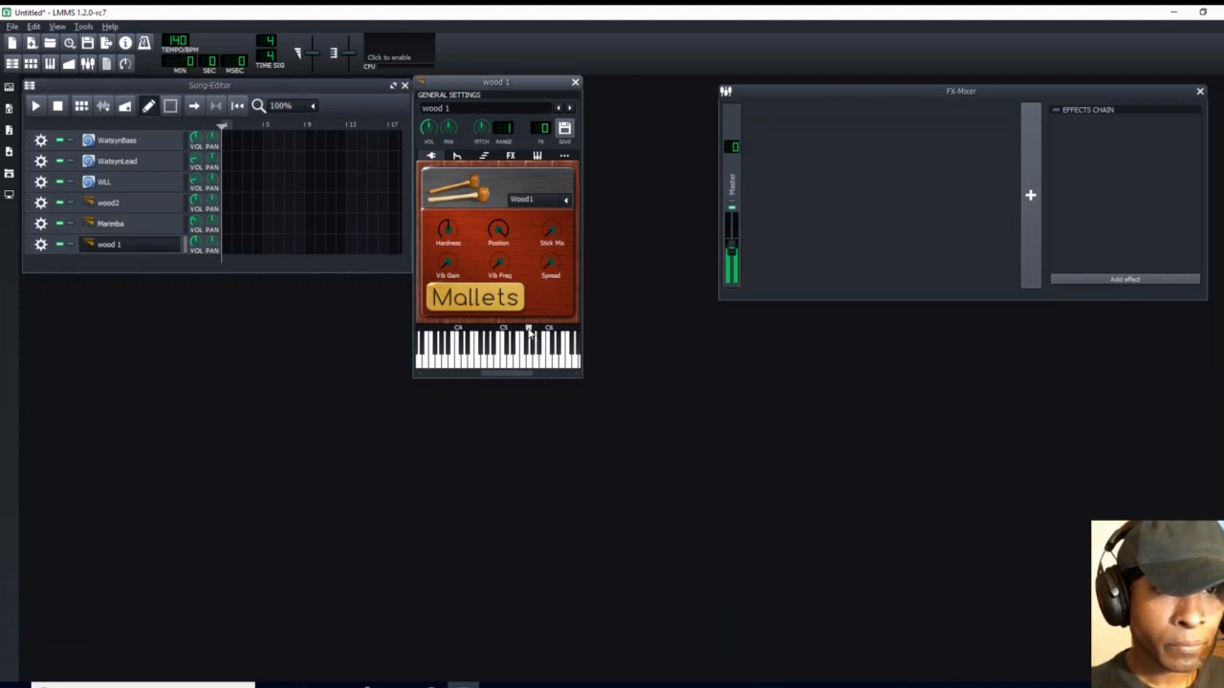
{"action": "key", "text": "y"}
{"action": "key", "text": "y"}
{"action": "key", "text": "y"}
{"action": "key", "text": "y"}
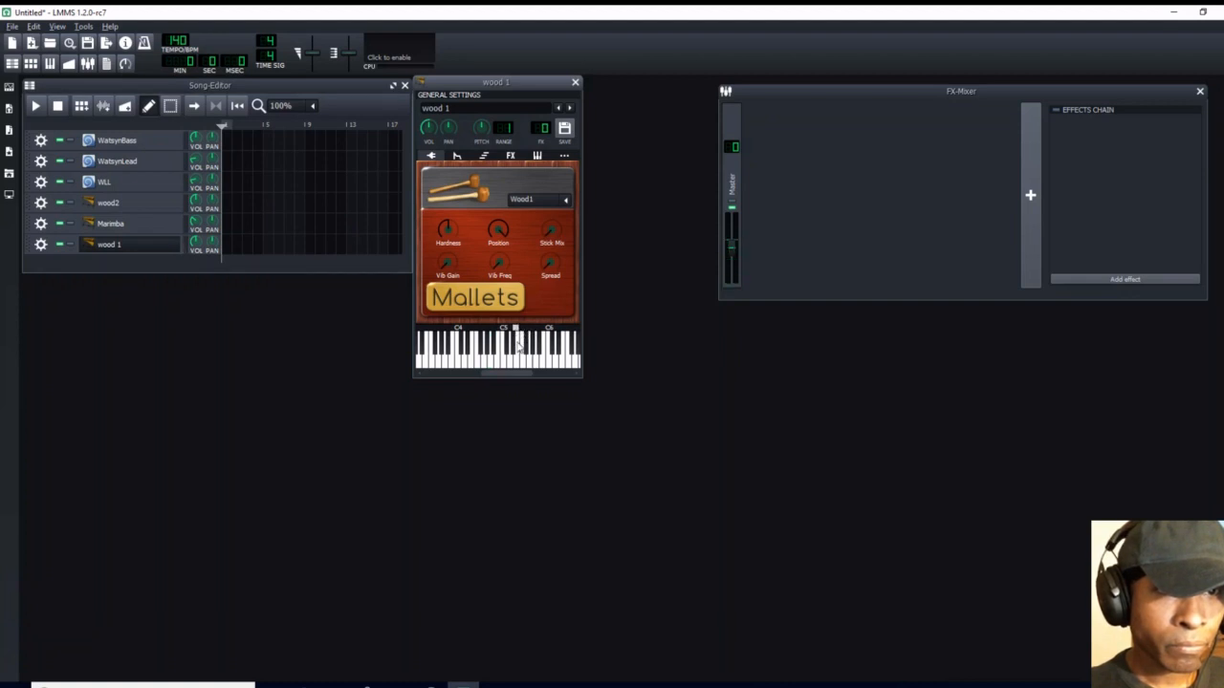
{"action": "key", "text": "y"}
{"action": "key", "text": "y"}
{"action": "key", "text": "y"}
{"action": "key", "text": "y"}
{"action": "key", "text": "y"}
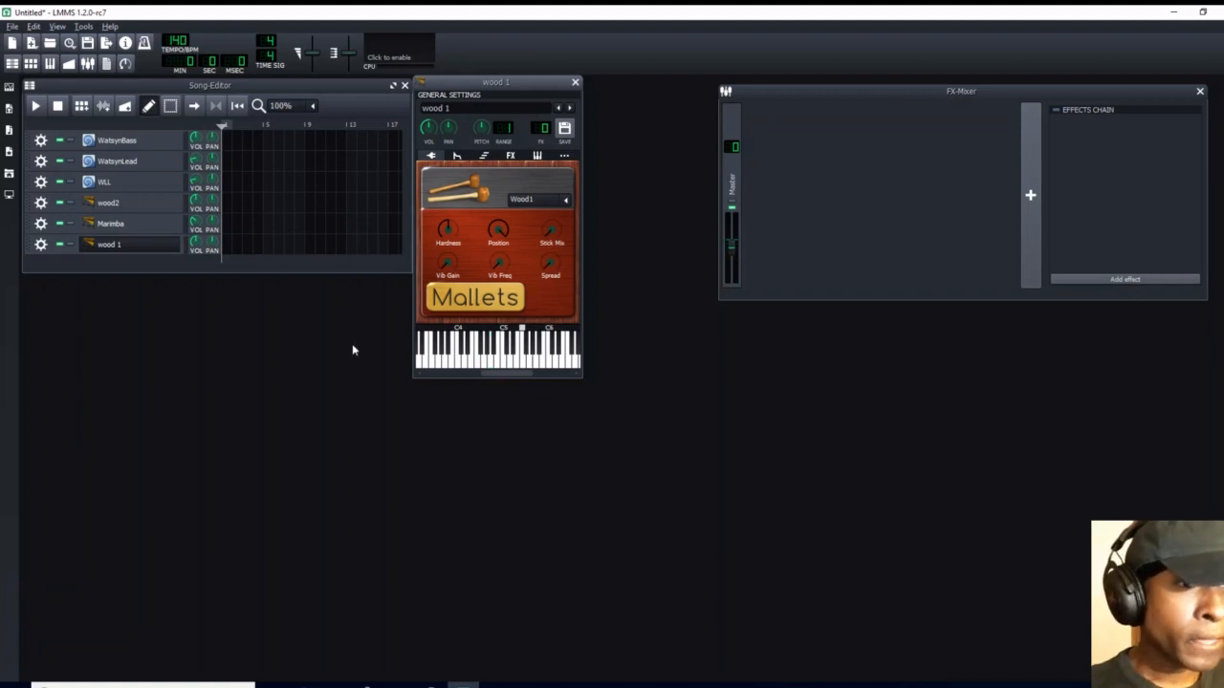
{"action": "left_click", "coordinate": [575, 85]}
Step: Create a WatsynBass pattern in bar 1, open it in the Piano-Roll, and widen that window beside the relocated FX-Mixer
{"action": "left_click_drag", "start_coordinate": [863, 92], "coordinate": [749, 100]}
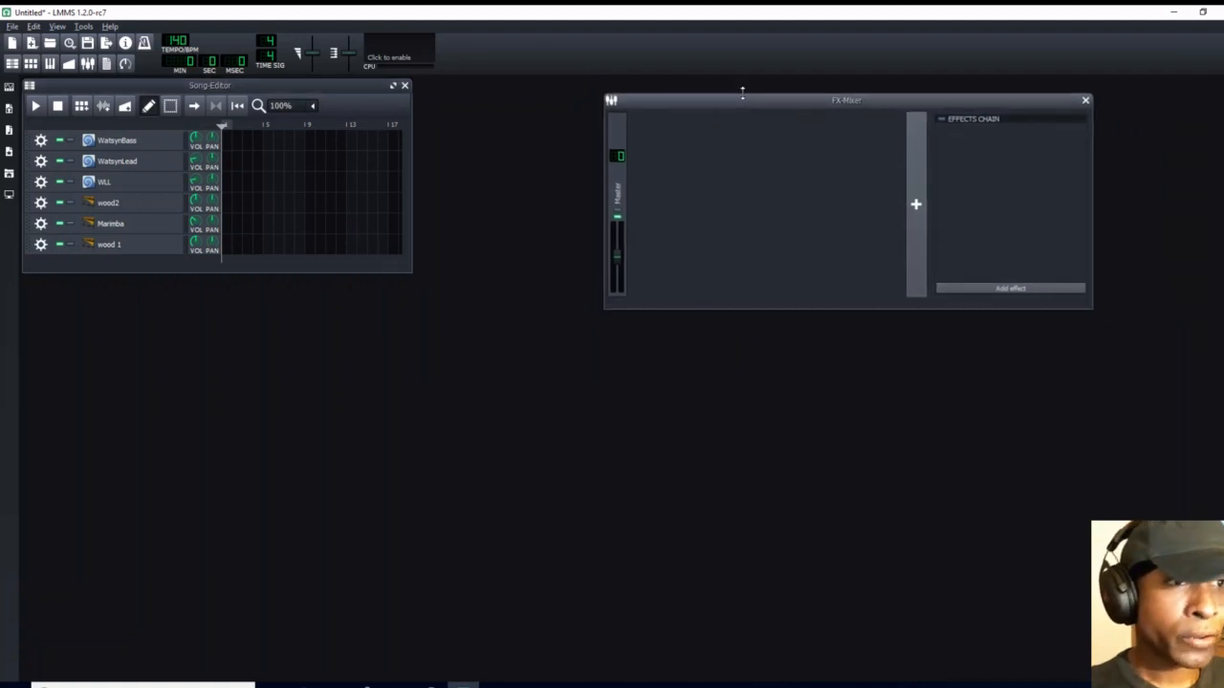
{"action": "double_click", "coordinate": [230, 148]}
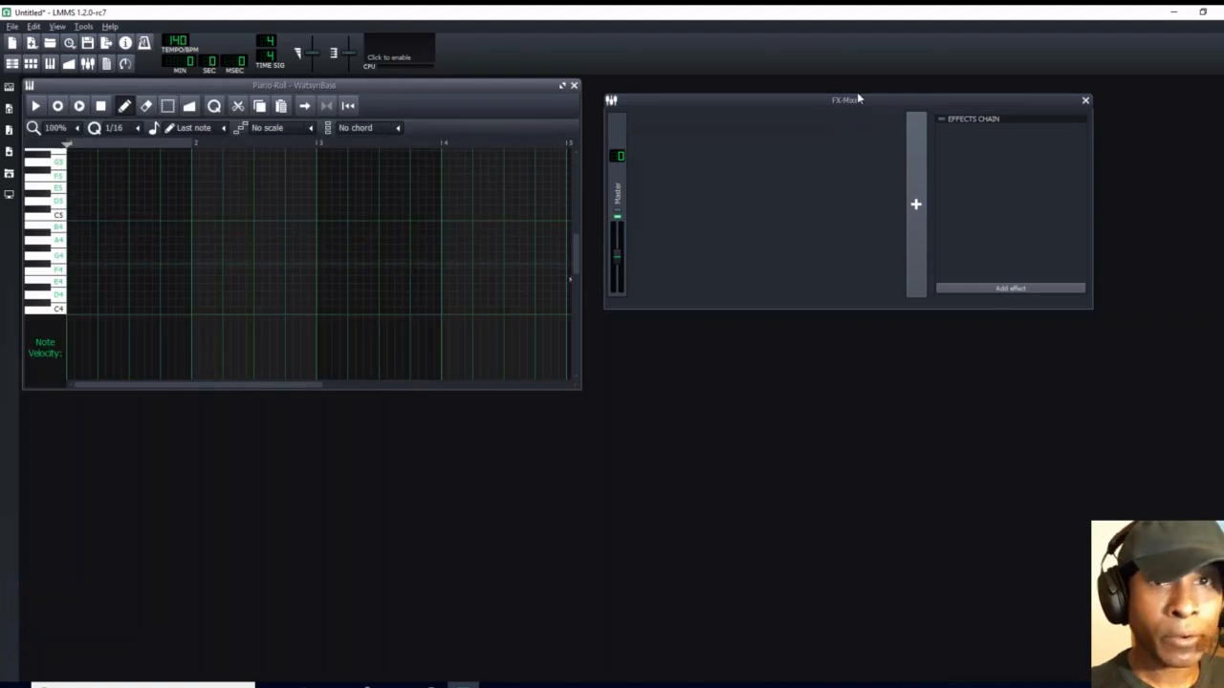
{"action": "left_click_drag", "start_coordinate": [858, 99], "coordinate": [1005, 101]}
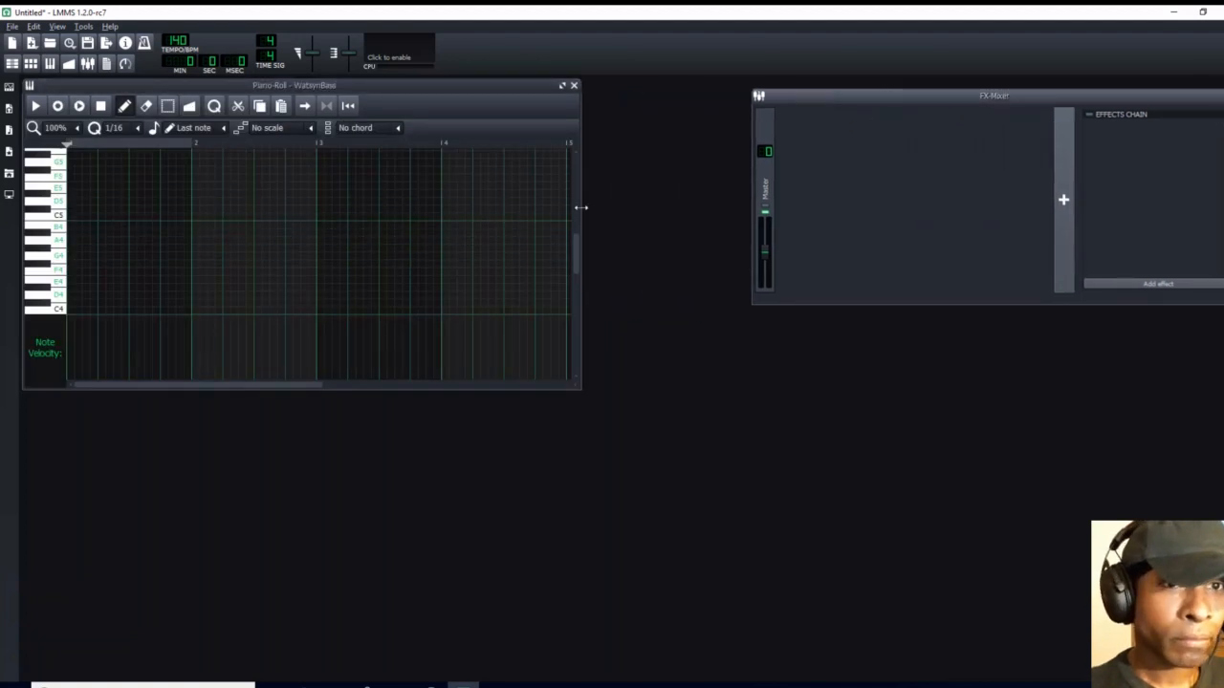
{"action": "left_click_drag", "start_coordinate": [581, 208], "coordinate": [724, 224]}
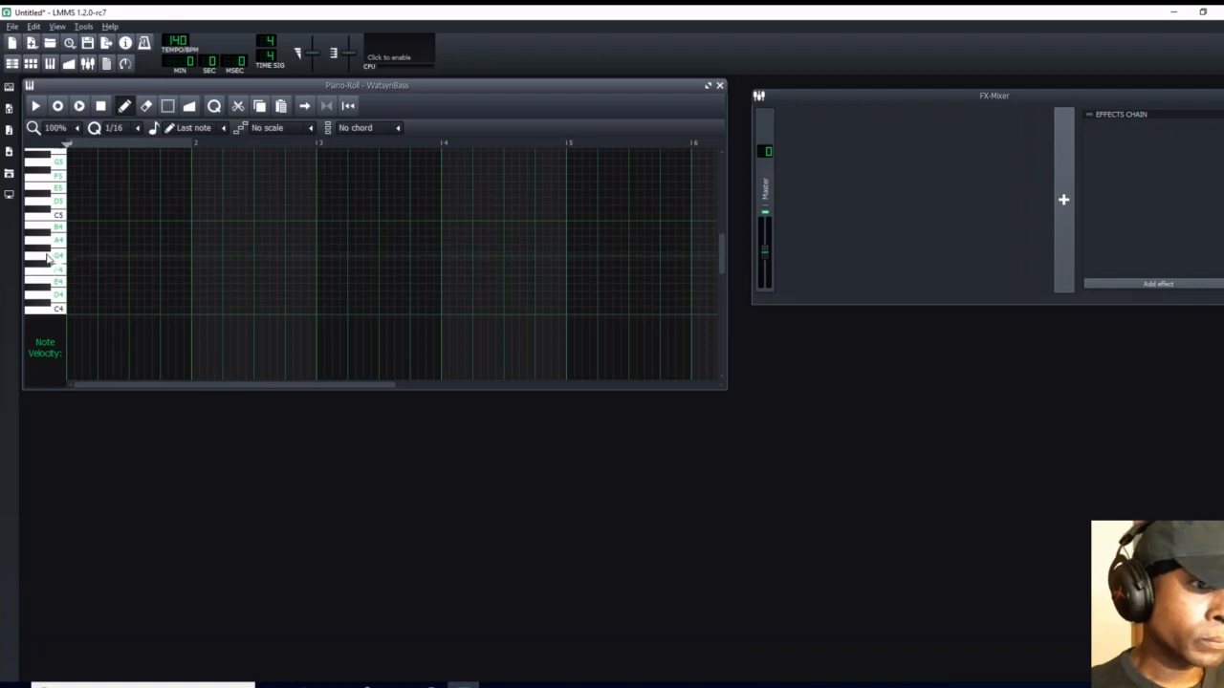
Step: Place two consecutive eighth notes on A4 at the start of bar 1 in the WatsynBass pattern
{"action": "left_click", "coordinate": [78, 241]}
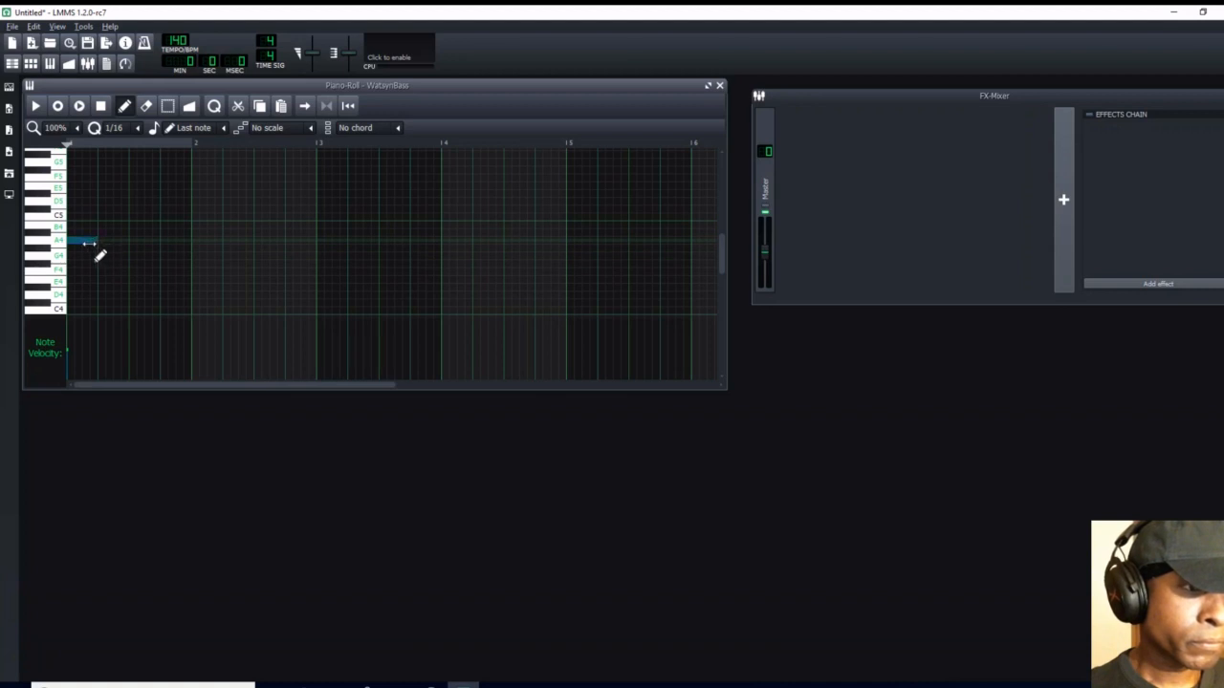
{"action": "left_click_drag", "start_coordinate": [89, 245], "coordinate": [83, 246]}
{"action": "left_click", "coordinate": [86, 244]}
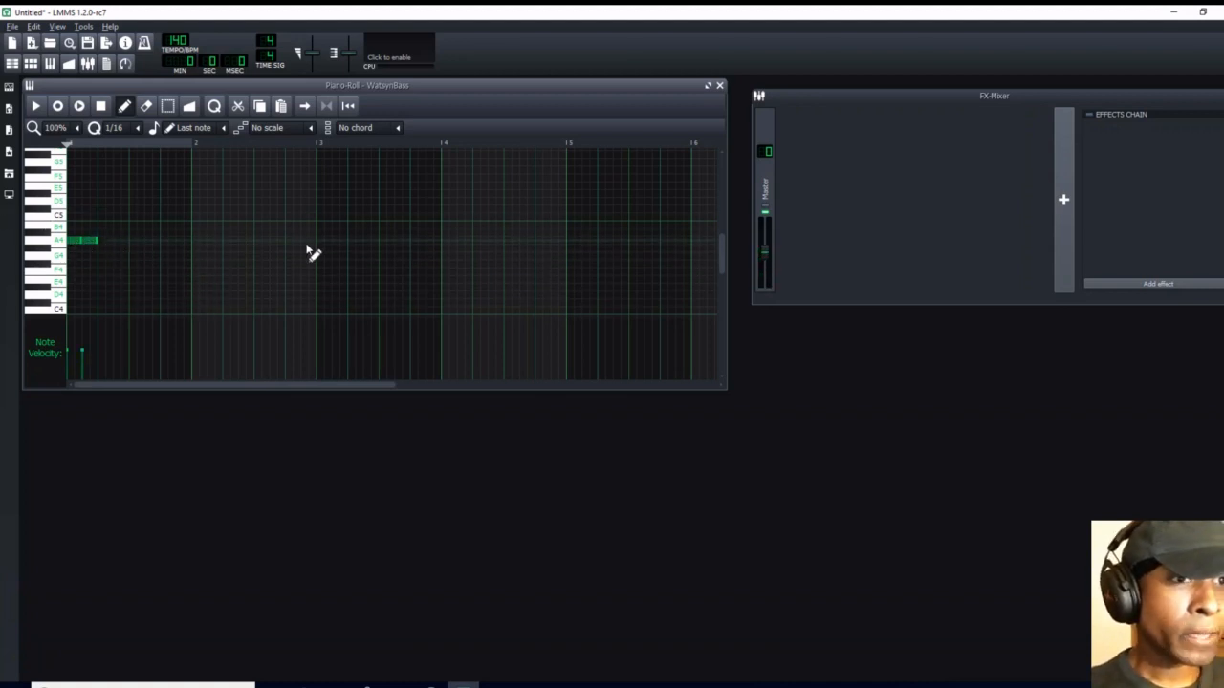
Step: Choose the Melodic minor scale and mark it in the Piano-Roll starting from A4
{"action": "left_click", "coordinate": [312, 130]}
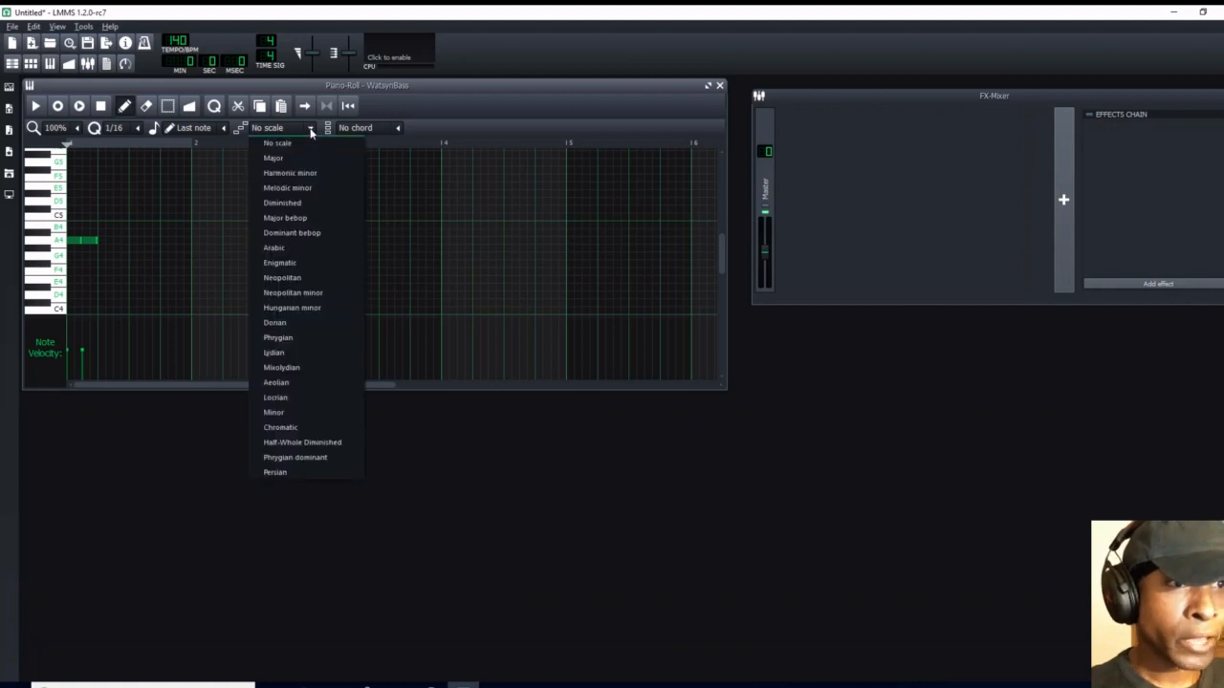
{"action": "left_click", "coordinate": [307, 187]}
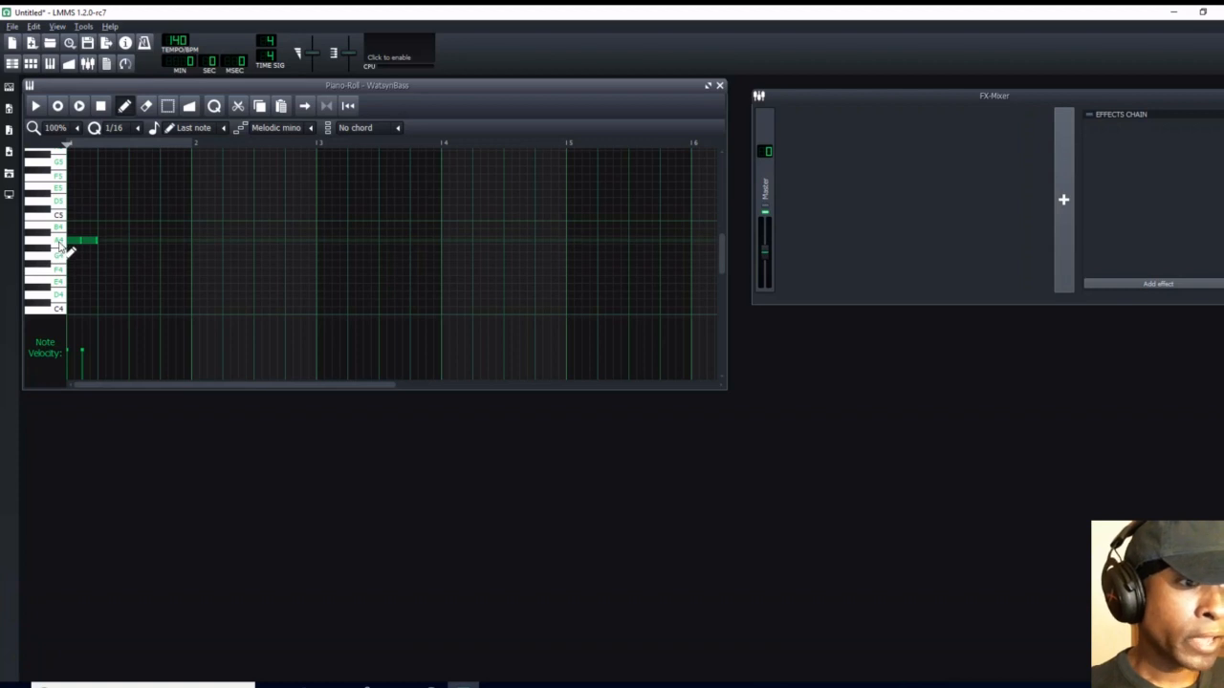
{"action": "left_click", "coordinate": [310, 130]}
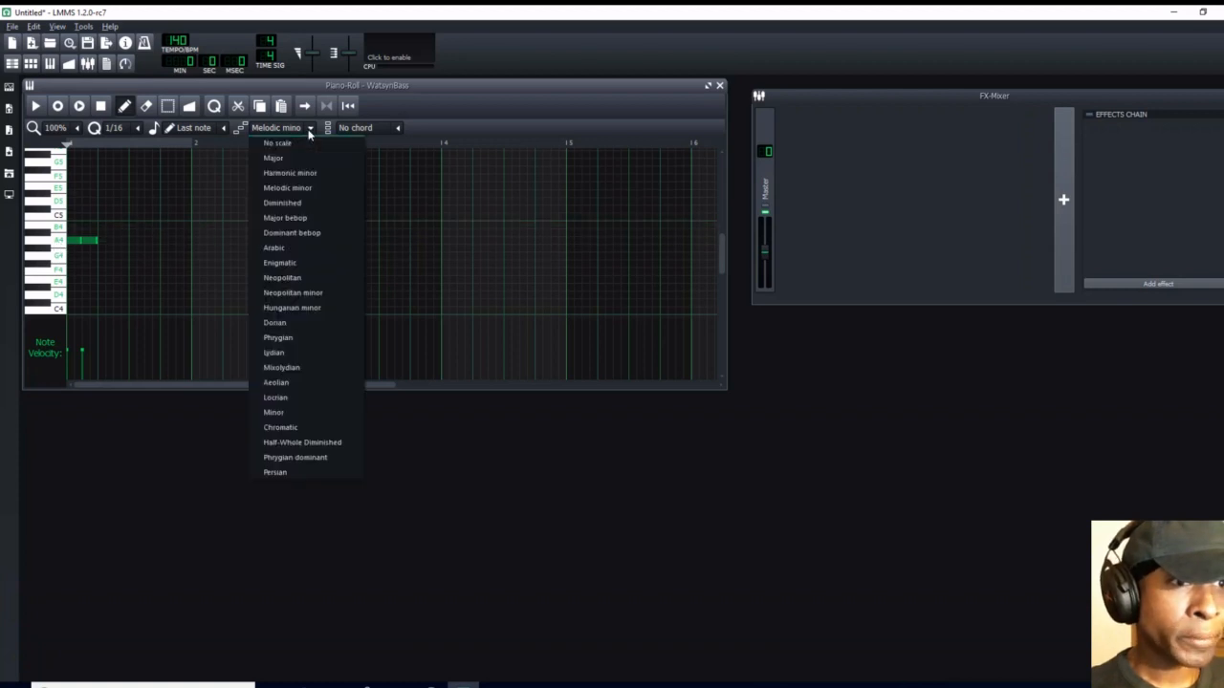
{"action": "left_click", "coordinate": [300, 188]}
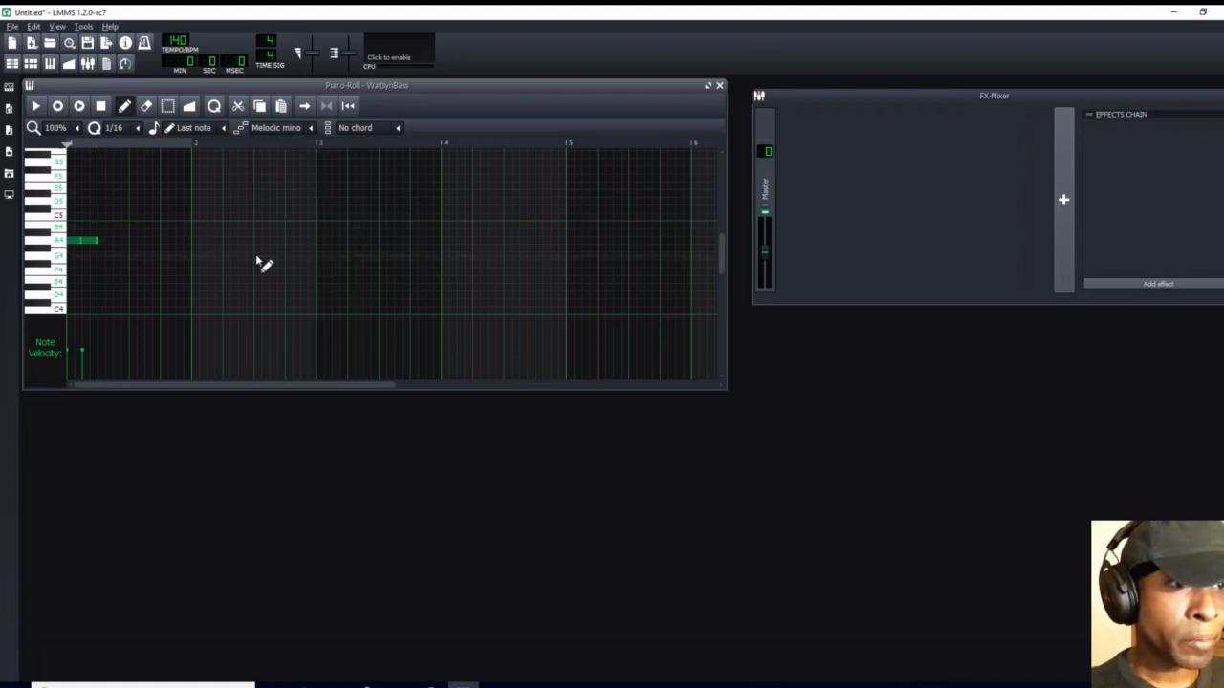
{"action": "right_click", "coordinate": [59, 245]}
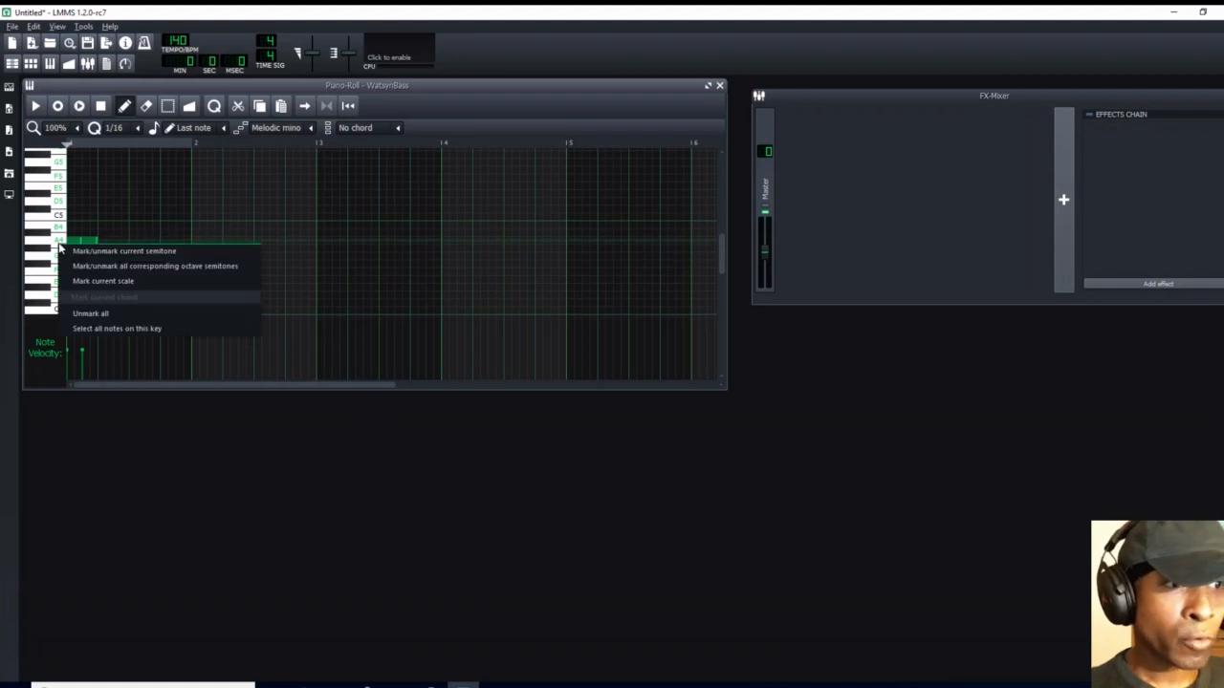
{"action": "left_click", "coordinate": [103, 279]}
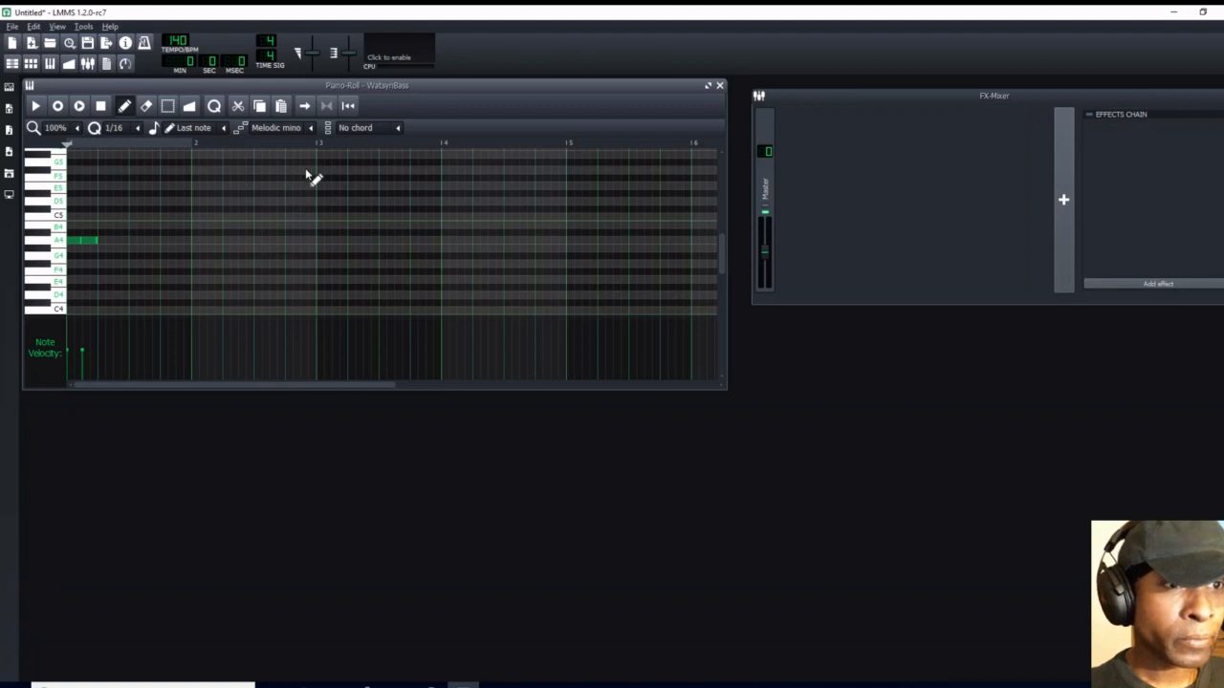
{"action": "left_click", "coordinate": [135, 227]}
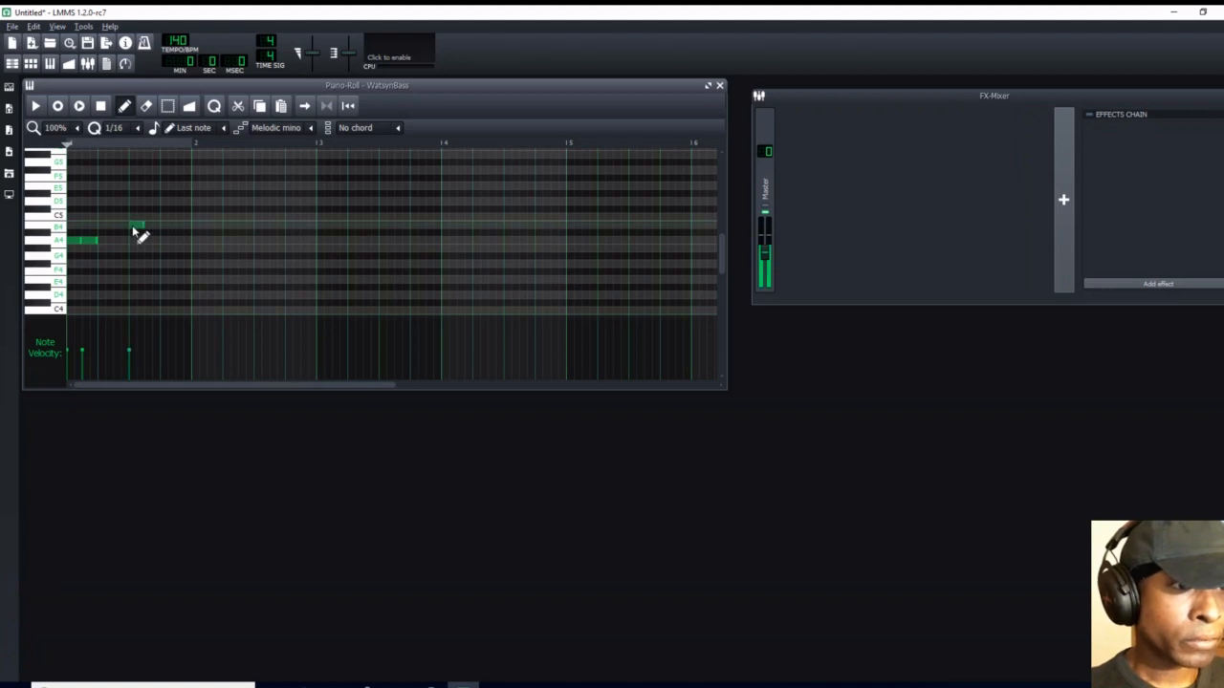
{"action": "left_click", "coordinate": [152, 227]}
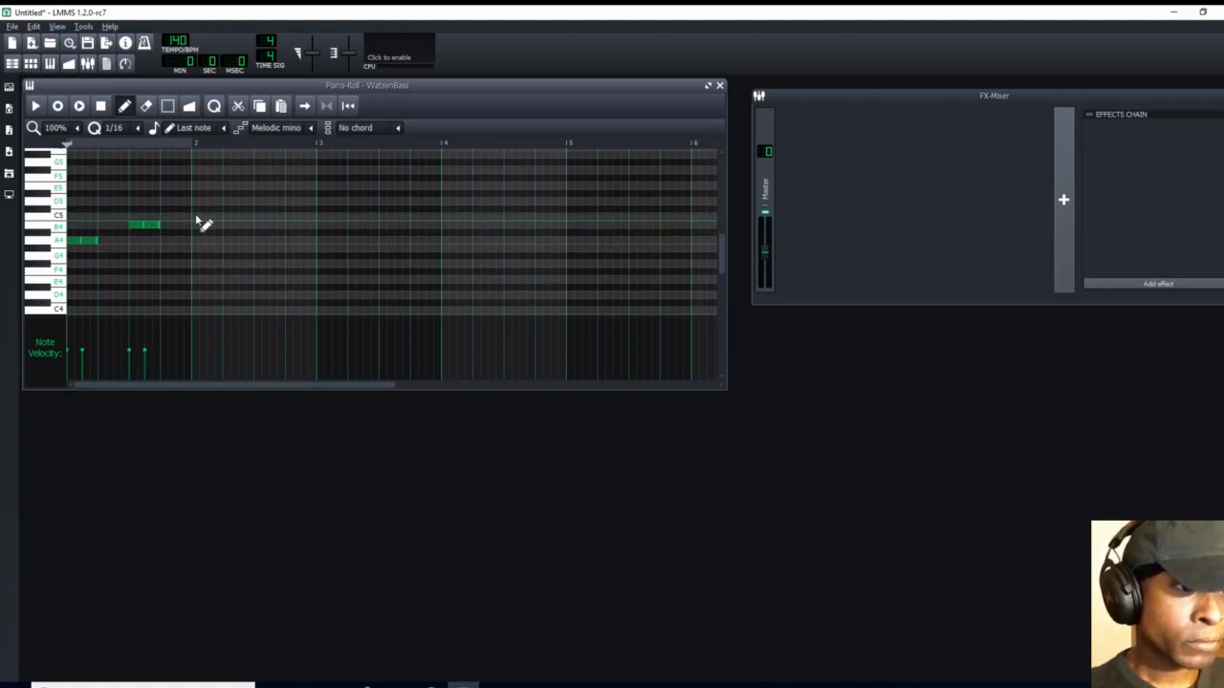
{"action": "right_click", "coordinate": [146, 228]}
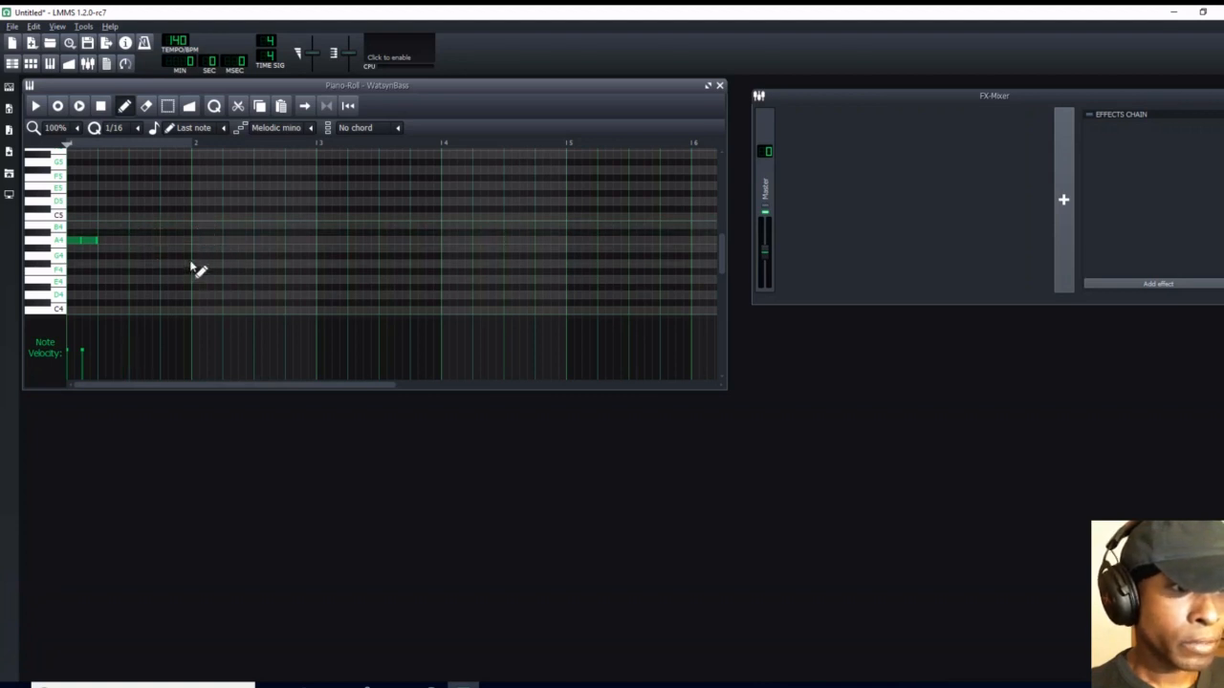
Step: Add two consecutive eighth notes on B4 at the start of bar 2 and two on C5 at the start of bar 3
{"action": "left_click", "coordinate": [197, 226]}
{"action": "left_click", "coordinate": [213, 227]}
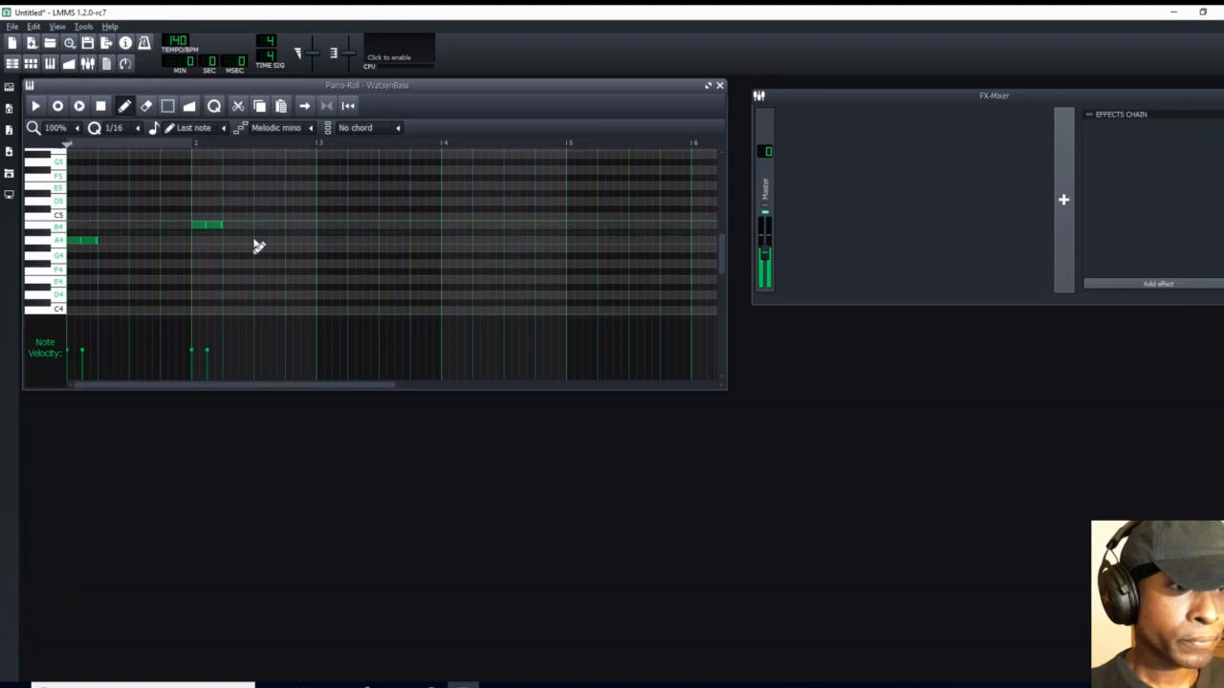
{"action": "left_click", "coordinate": [323, 219]}
{"action": "left_click", "coordinate": [336, 219]}
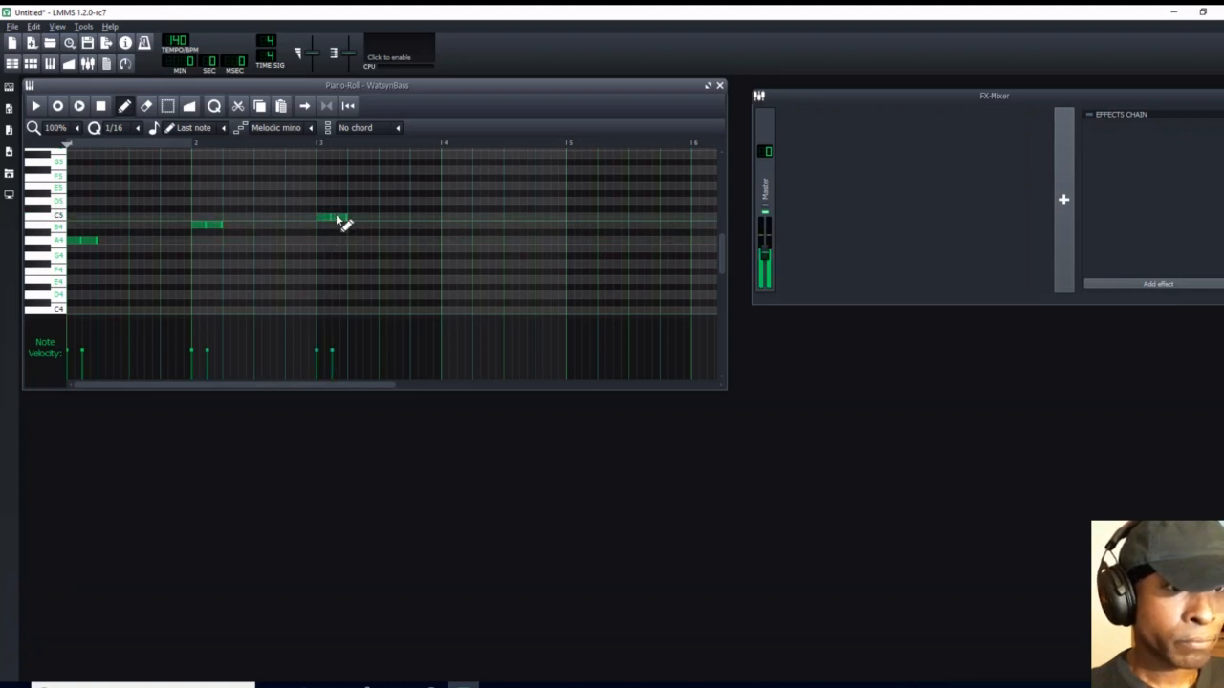
Step: Add eighth-note pairs in bar 4, on F#4 at beat 1 and G#4 at beat 3, and play the pattern
{"action": "left_click", "coordinate": [447, 265]}
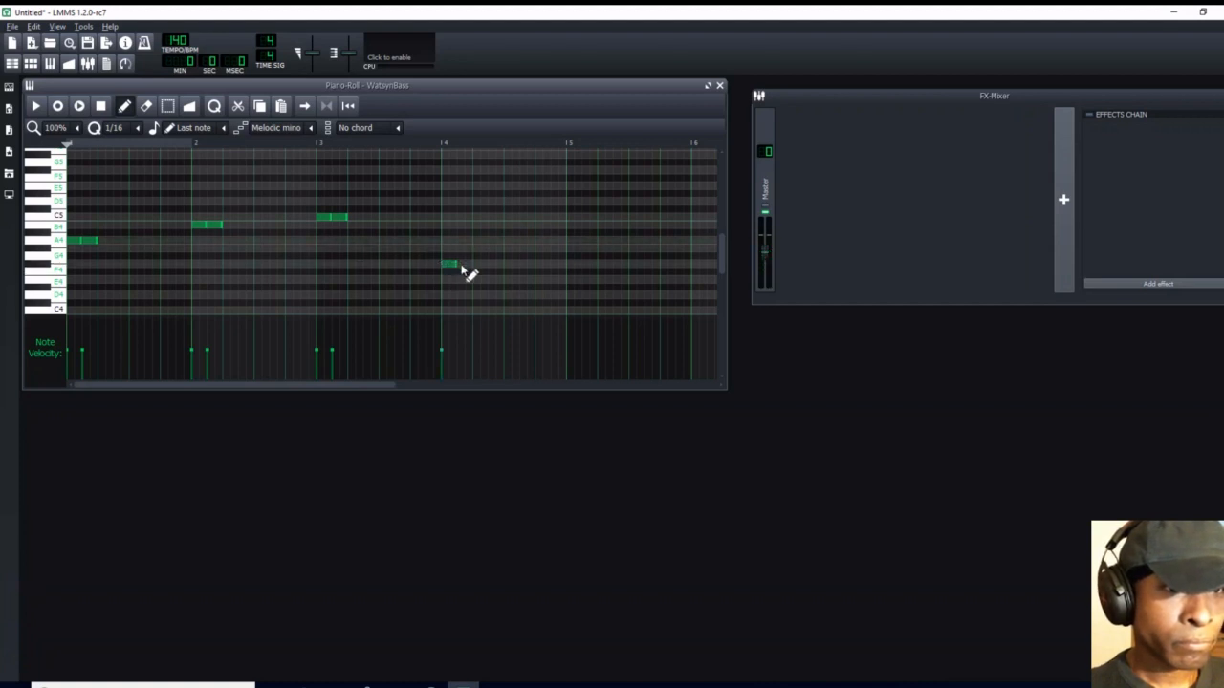
{"action": "left_click", "coordinate": [463, 265]}
{"action": "left_click", "coordinate": [509, 249]}
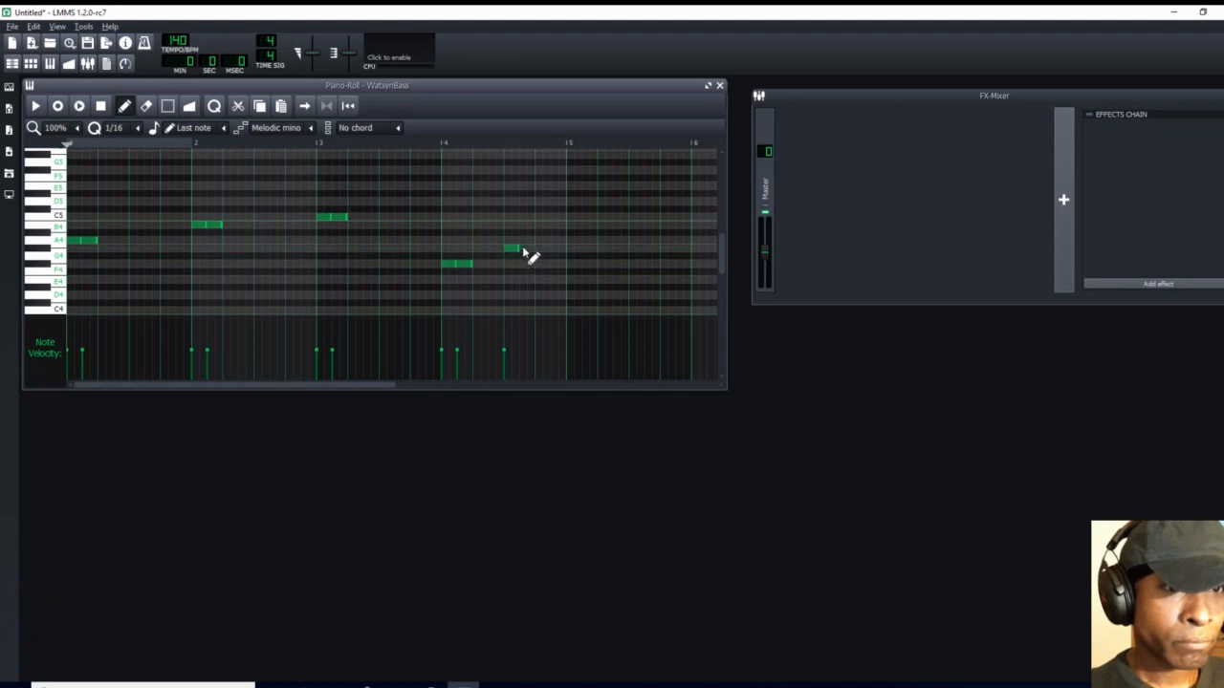
{"action": "left_click", "coordinate": [526, 250]}
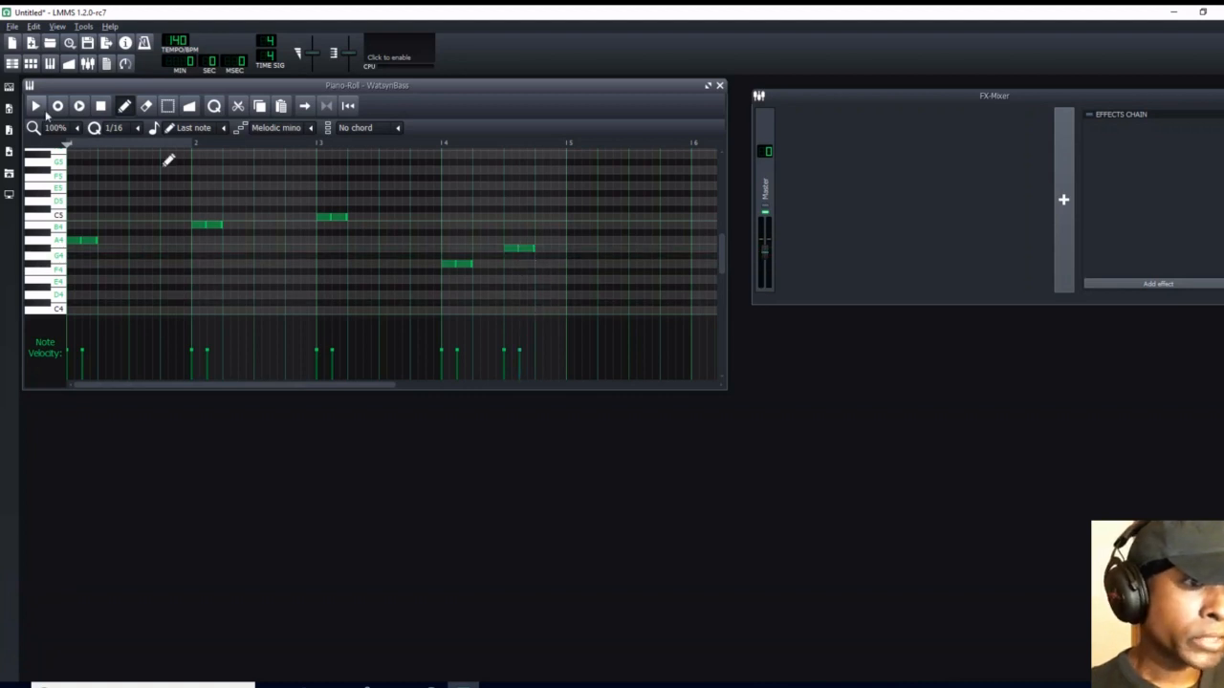
{"action": "left_click", "coordinate": [38, 106]}
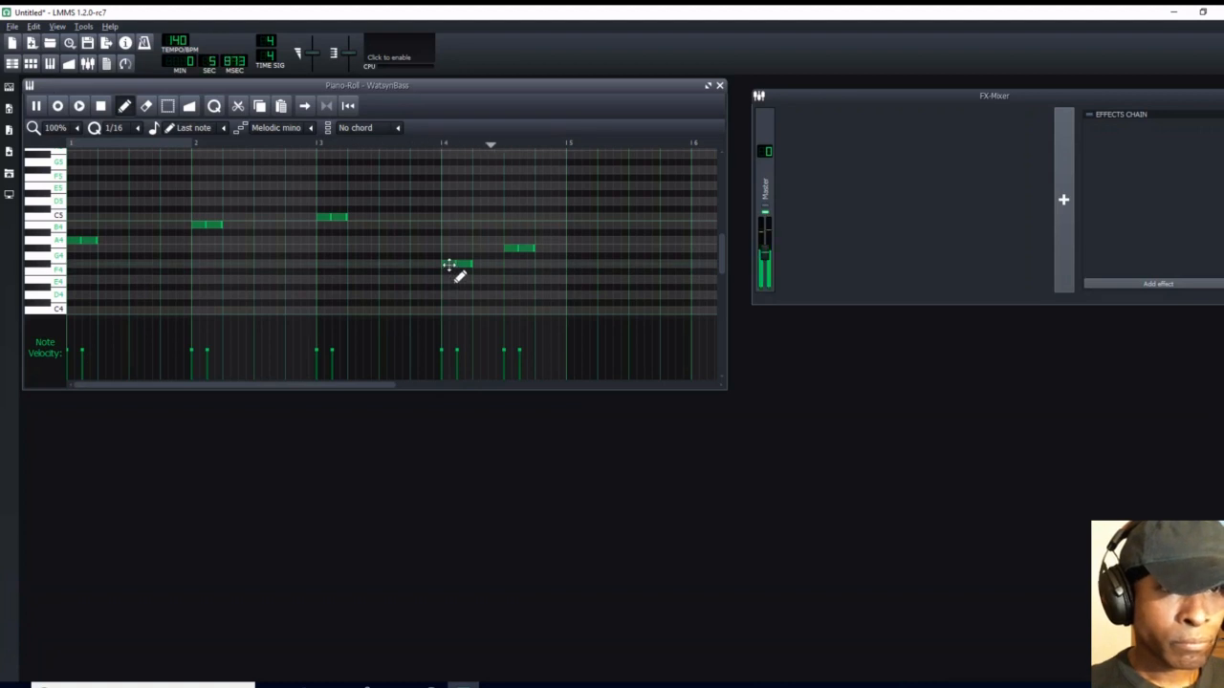
Step: Stop playback, and copy the WatsynBass pattern in the Song-Editor onto the WatsynLead track at bar 1
{"action": "left_click", "coordinate": [101, 106]}
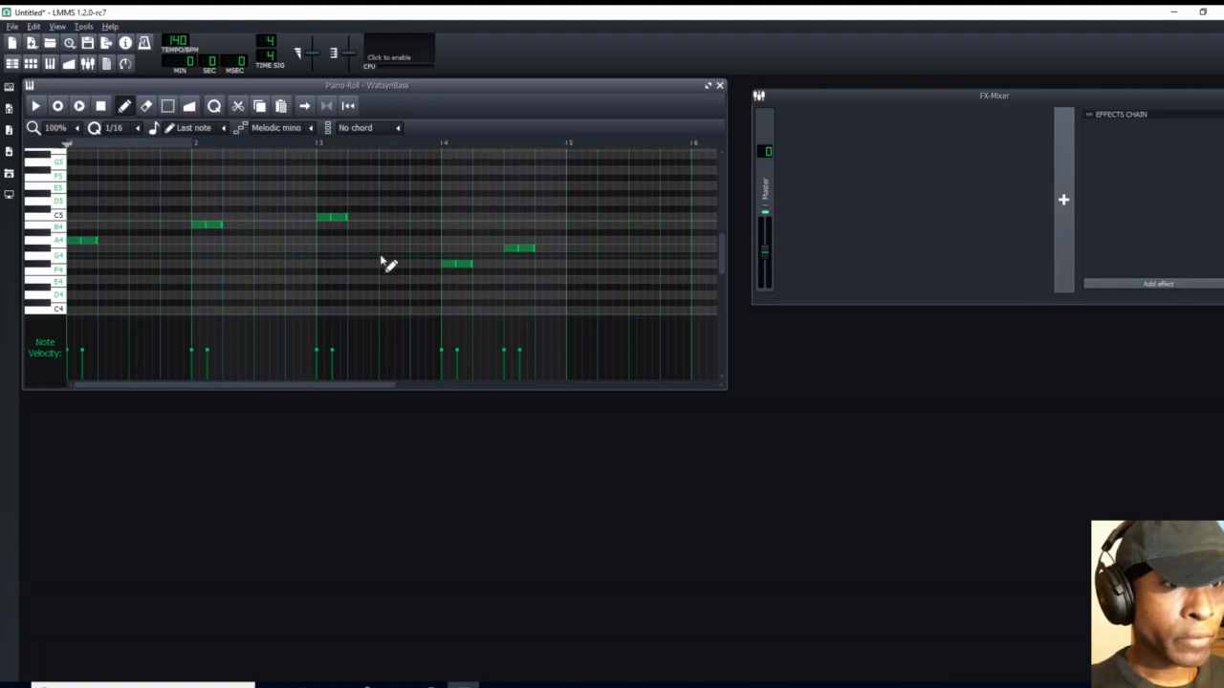
{"action": "left_click", "coordinate": [719, 86]}
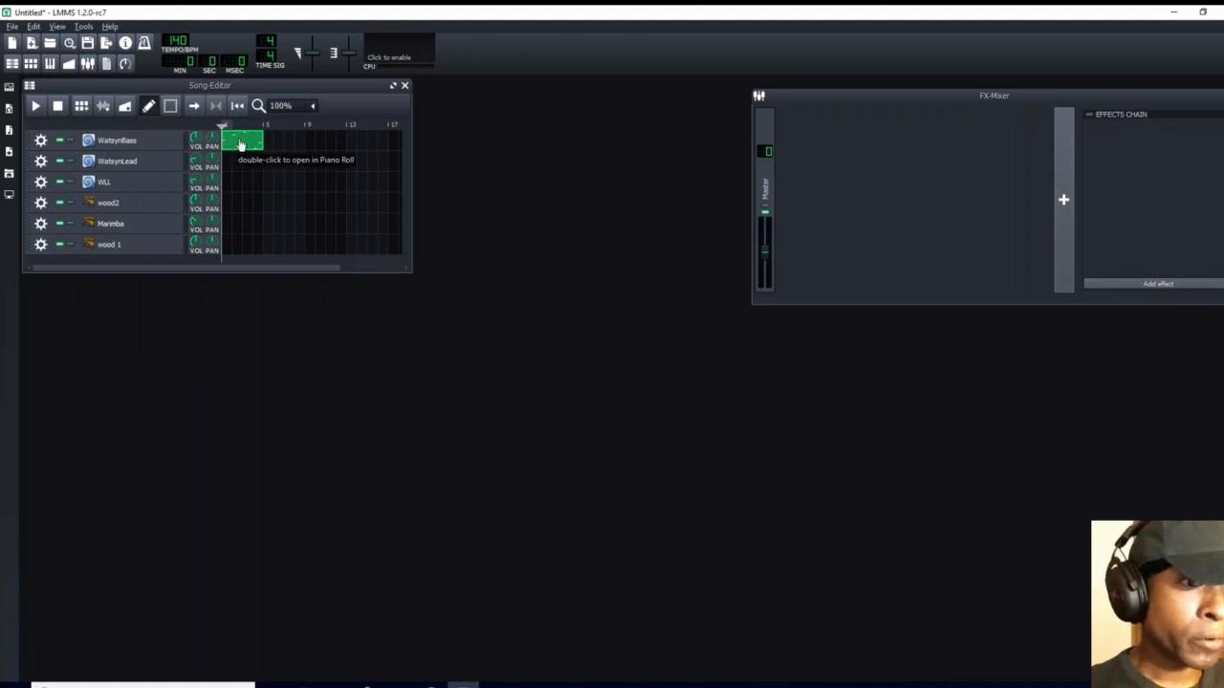
{"action": "left_click_drag", "start_coordinate": [240, 143], "coordinate": [226, 172]}
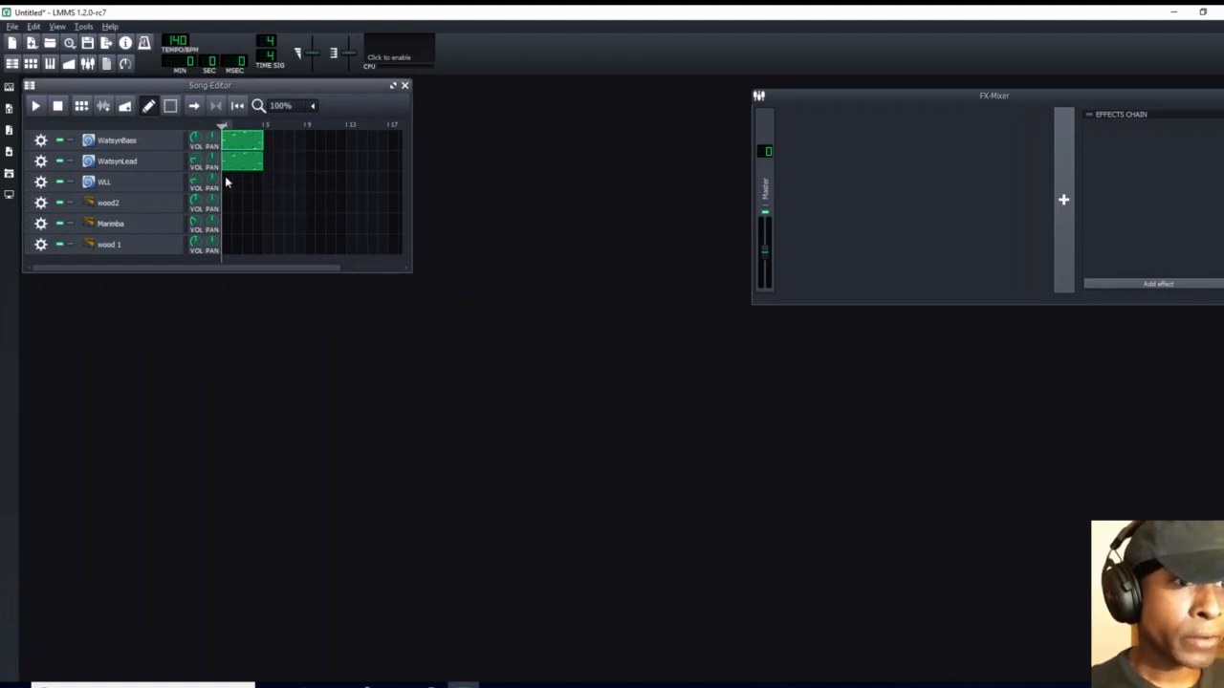
Step: Open the WatsynLead pattern in the Piano-Roll and delete the second note of each eighth-note pair
{"action": "double_click", "coordinate": [232, 164]}
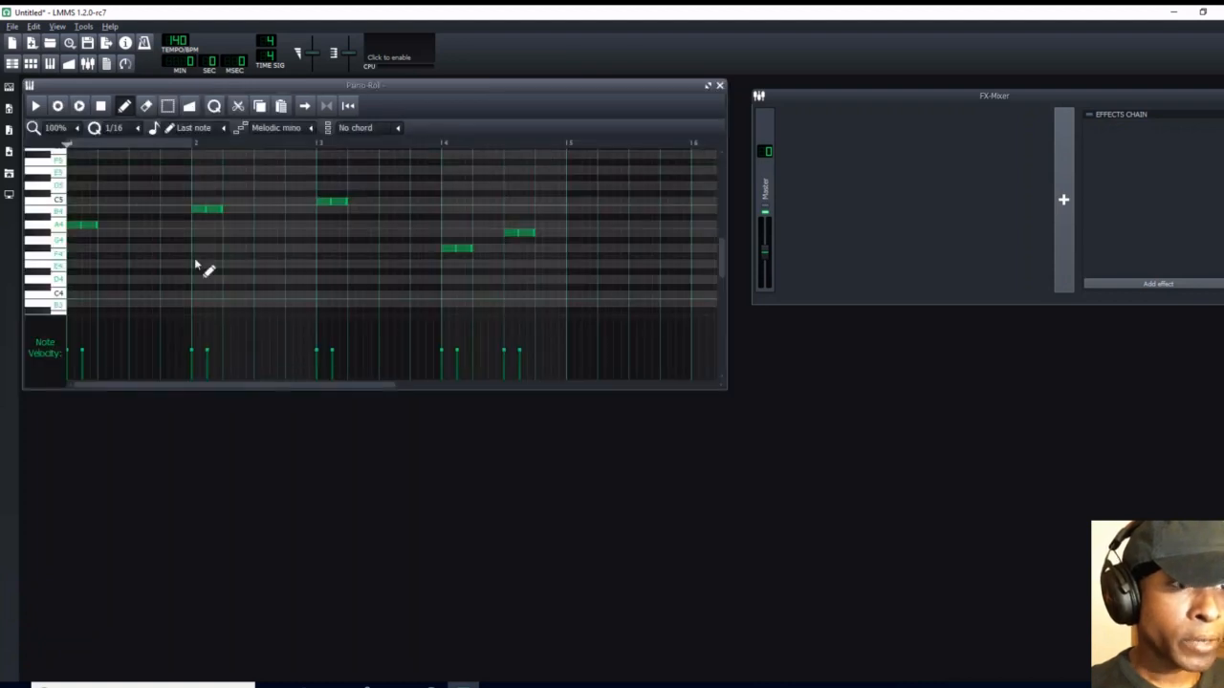
{"action": "right_click", "coordinate": [91, 225]}
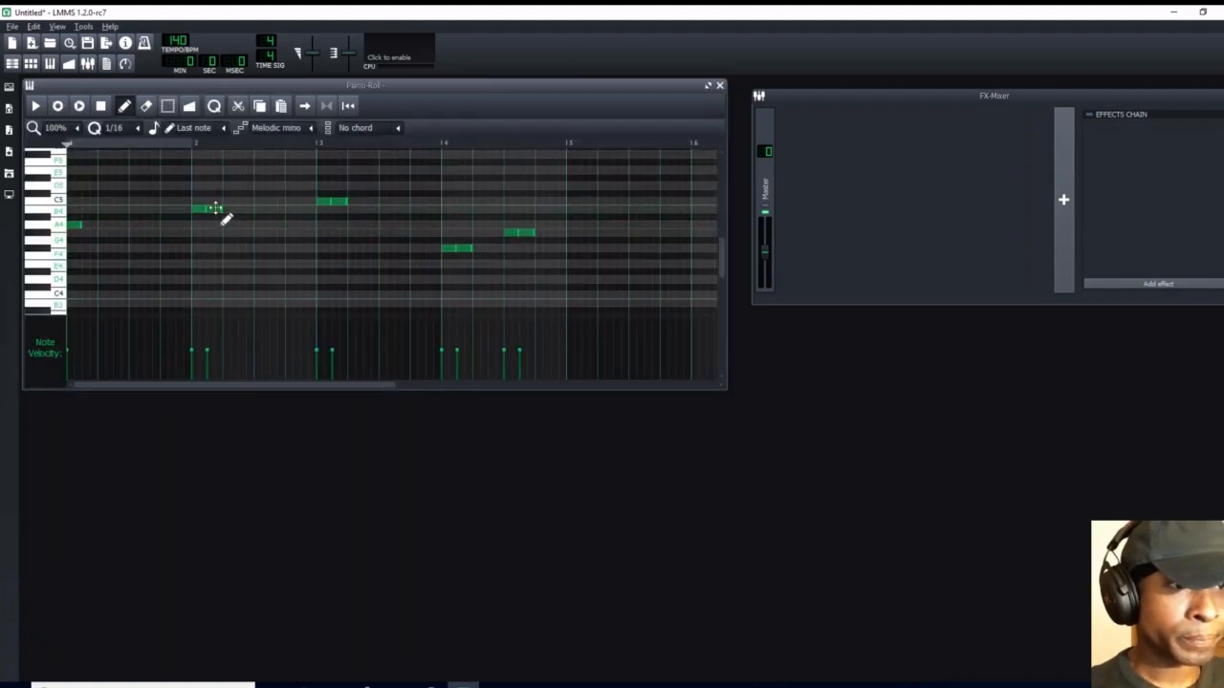
{"action": "right_click", "coordinate": [215, 210]}
{"action": "right_click", "coordinate": [340, 202]}
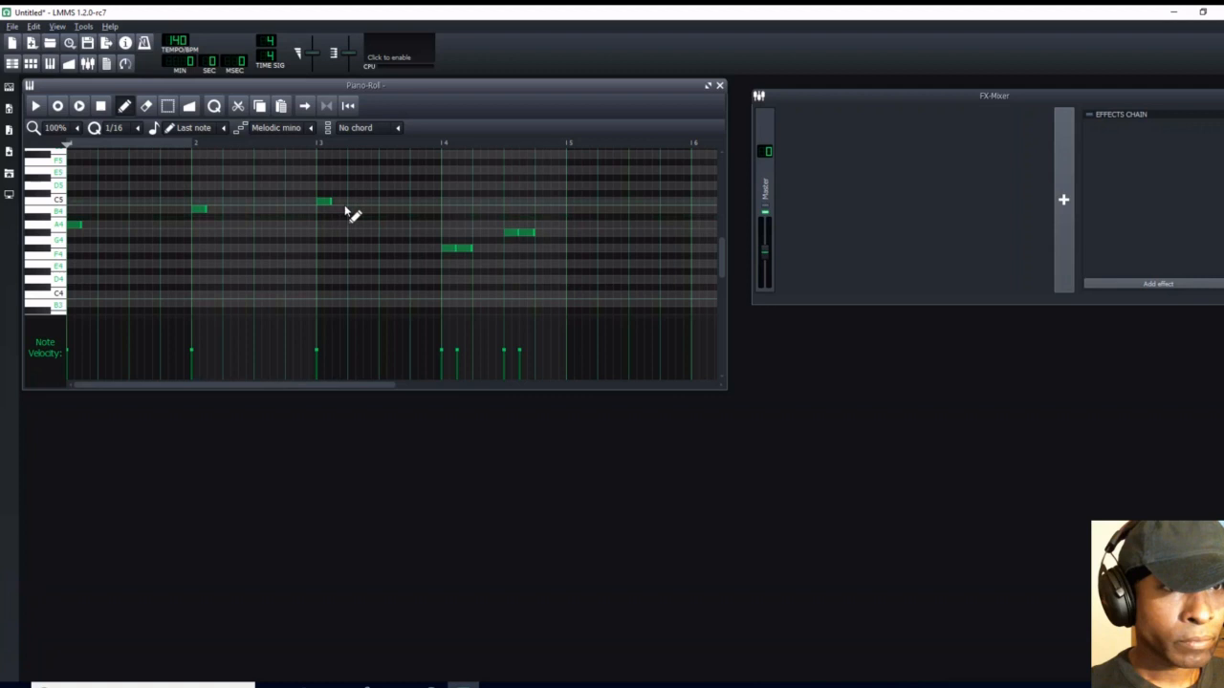
{"action": "right_click", "coordinate": [465, 248]}
{"action": "right_click", "coordinate": [529, 232]}
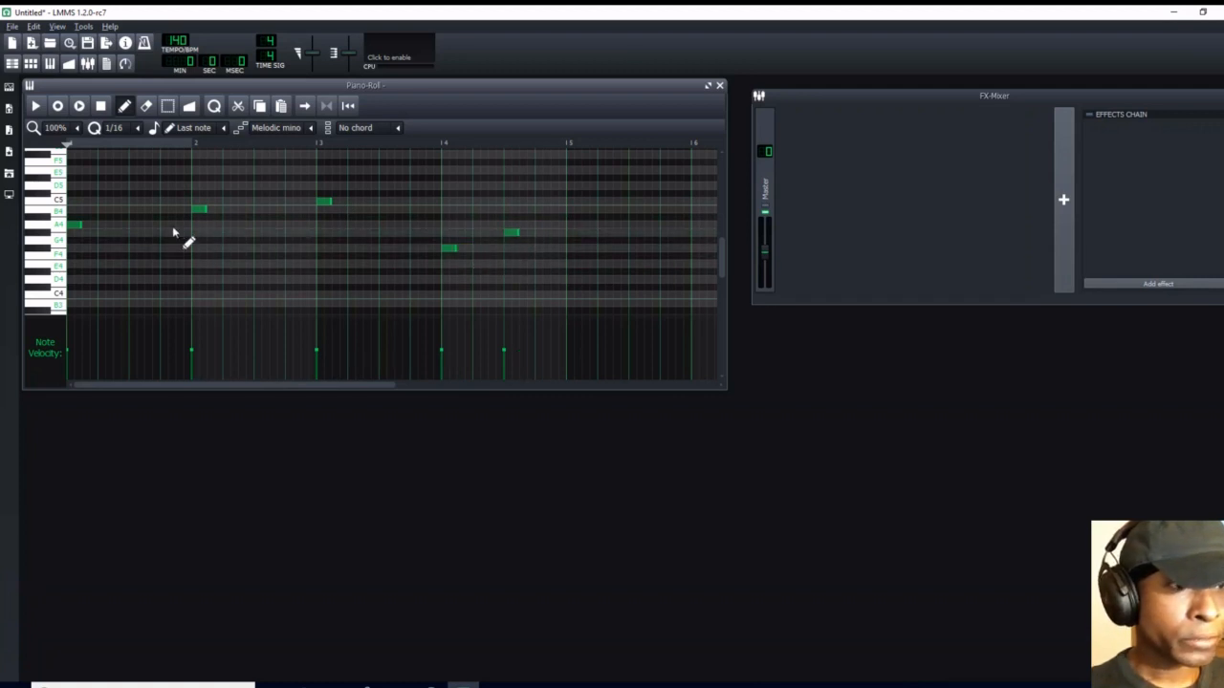
Step: Select the A4, B4 and C5 notes in bars 1 to 3 and lengthen each to a full bar
{"action": "left_click", "coordinate": [169, 106]}
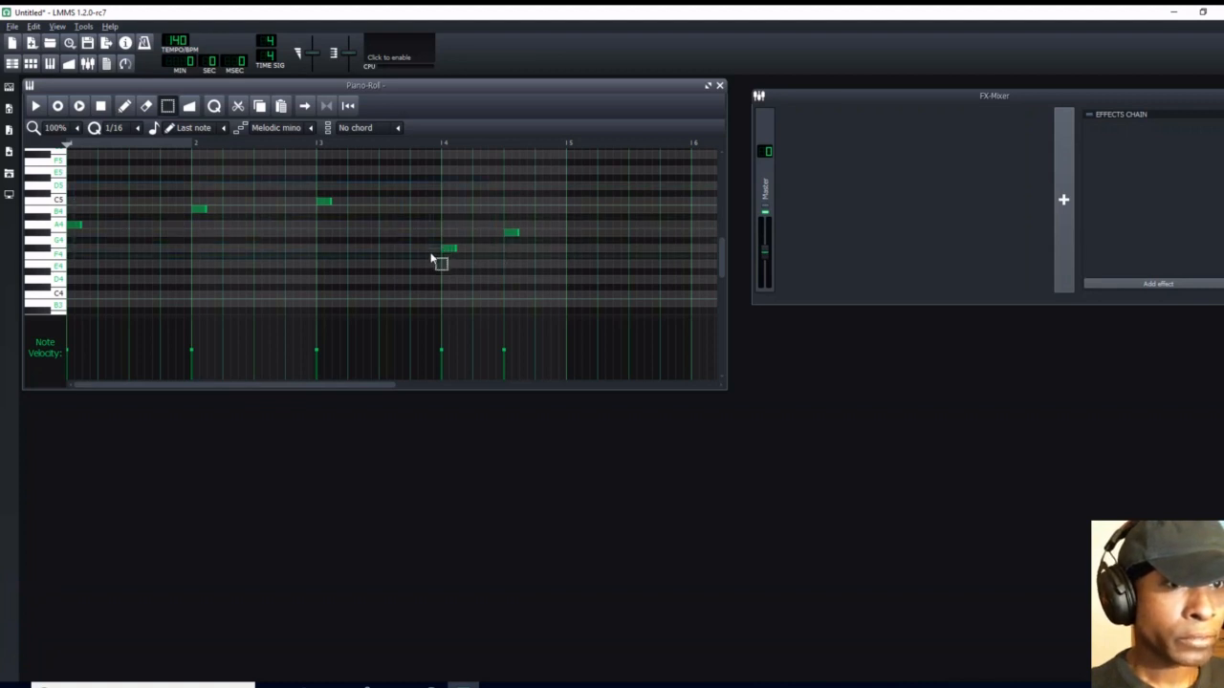
{"action": "left_click_drag", "start_coordinate": [430, 258], "coordinate": [427, 262]}
{"action": "left_click", "coordinate": [126, 108]}
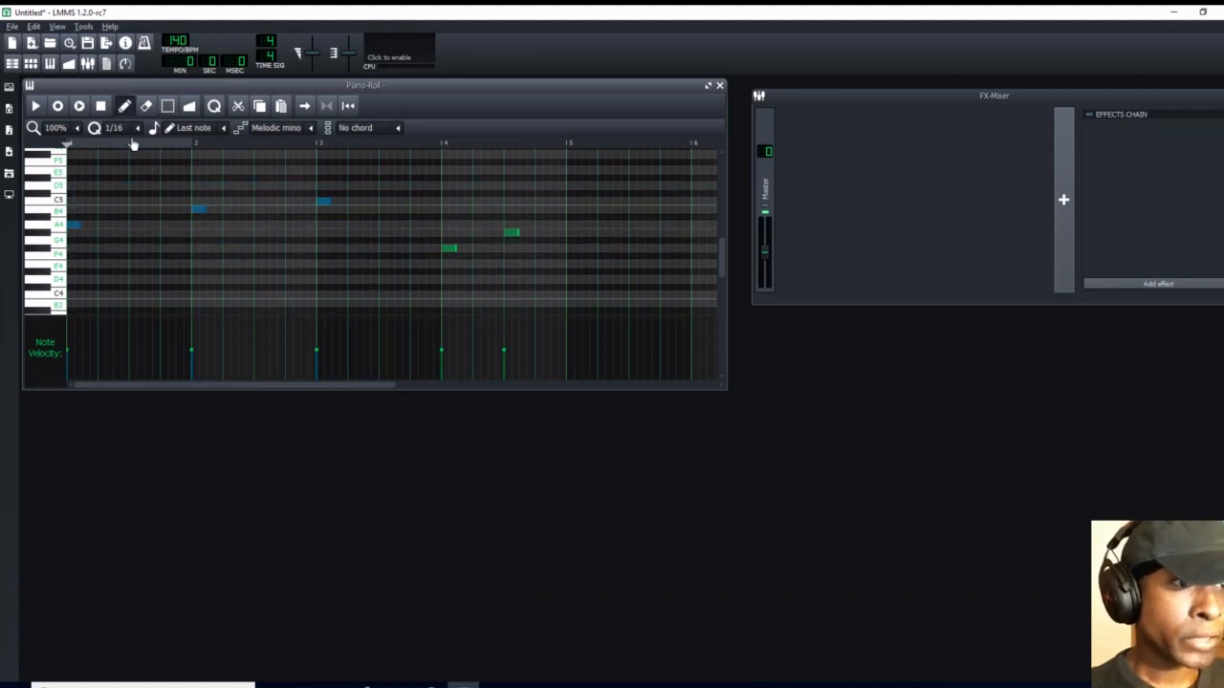
{"action": "left_click_drag", "start_coordinate": [204, 209], "coordinate": [315, 214]}
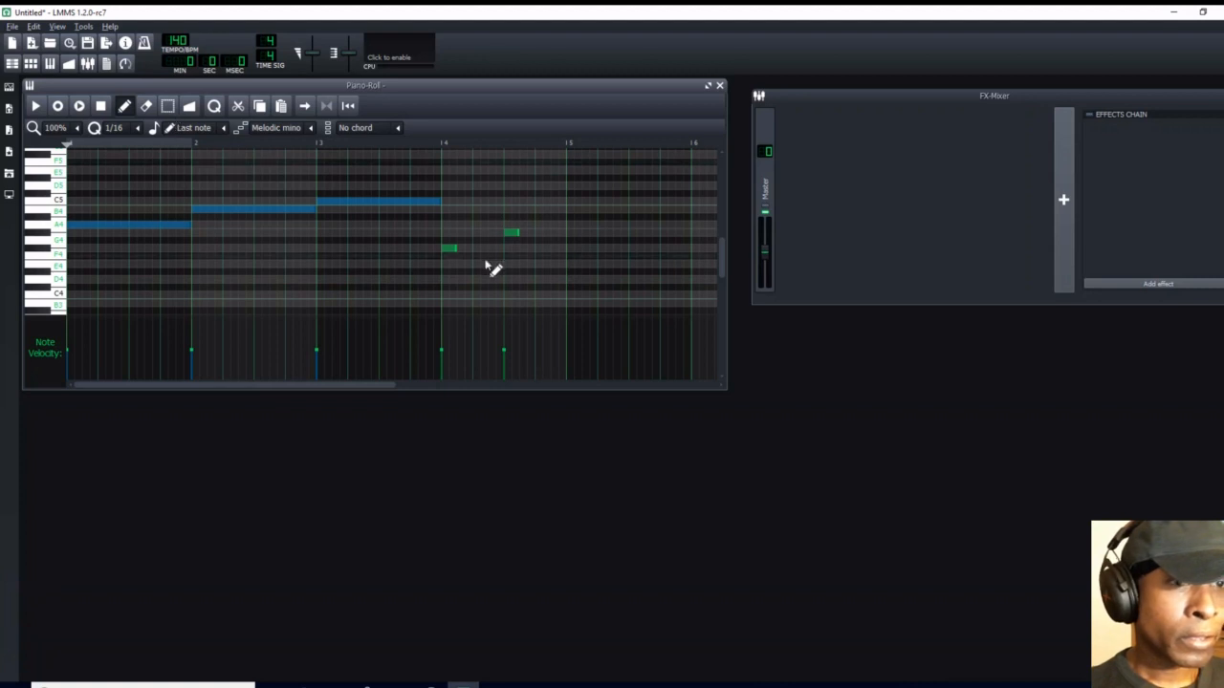
Step: Lengthen the F#4 and G#4 notes in bar 4 to half a bar each and play the pattern
{"action": "left_click", "coordinate": [167, 108]}
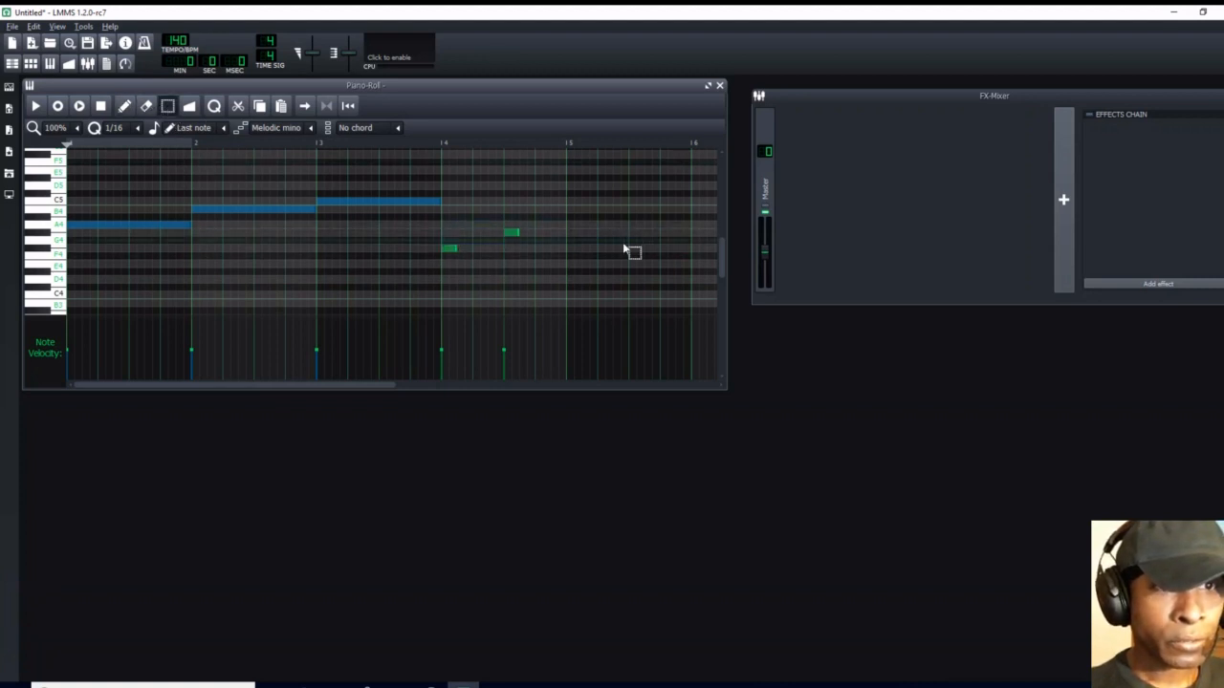
{"action": "left_click_drag", "start_coordinate": [573, 269], "coordinate": [572, 270]}
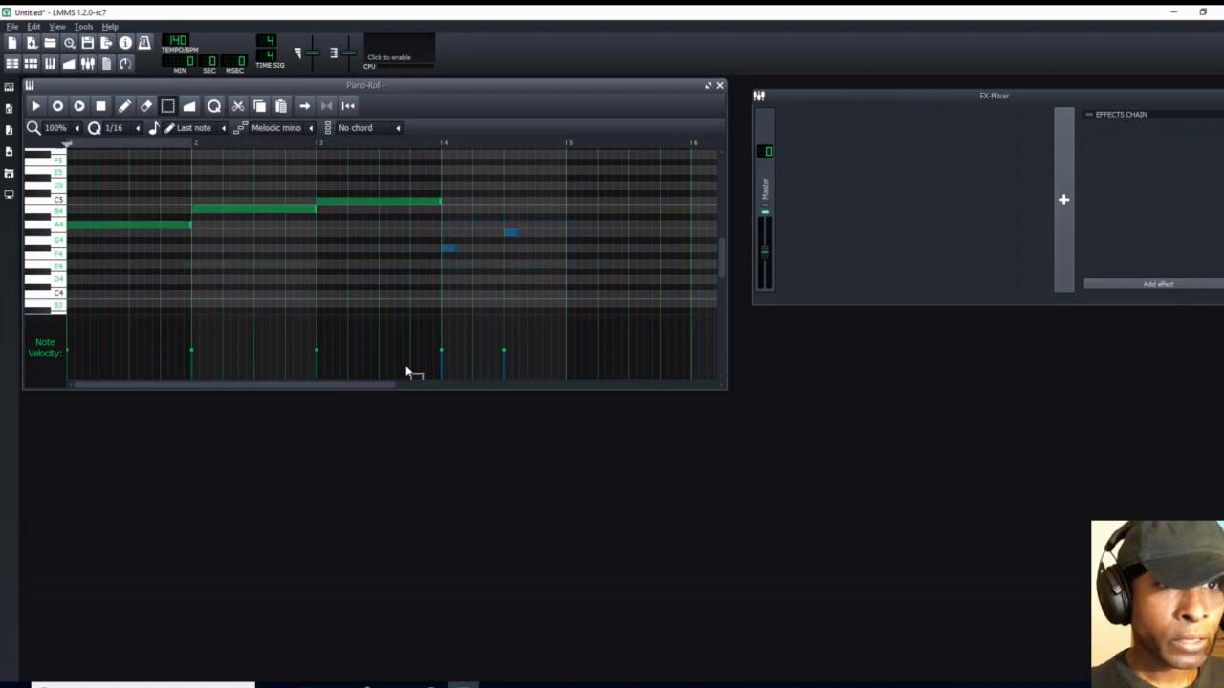
{"action": "left_click", "coordinate": [124, 106]}
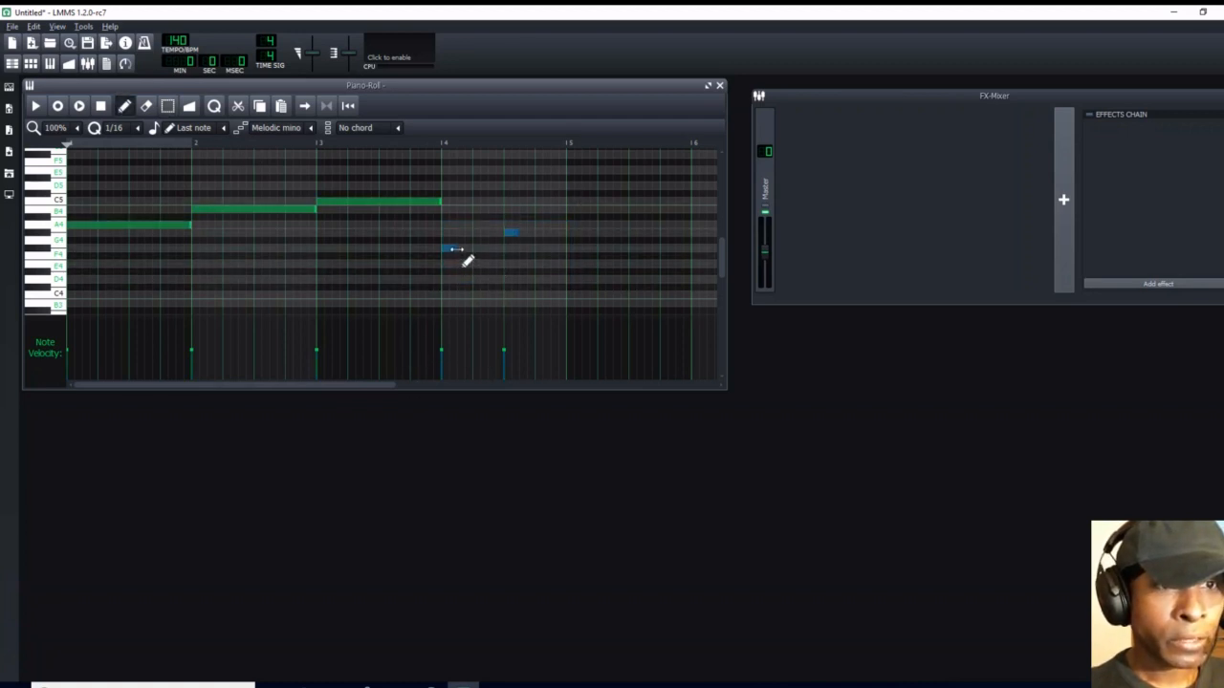
{"action": "left_click_drag", "start_coordinate": [464, 250], "coordinate": [518, 264]}
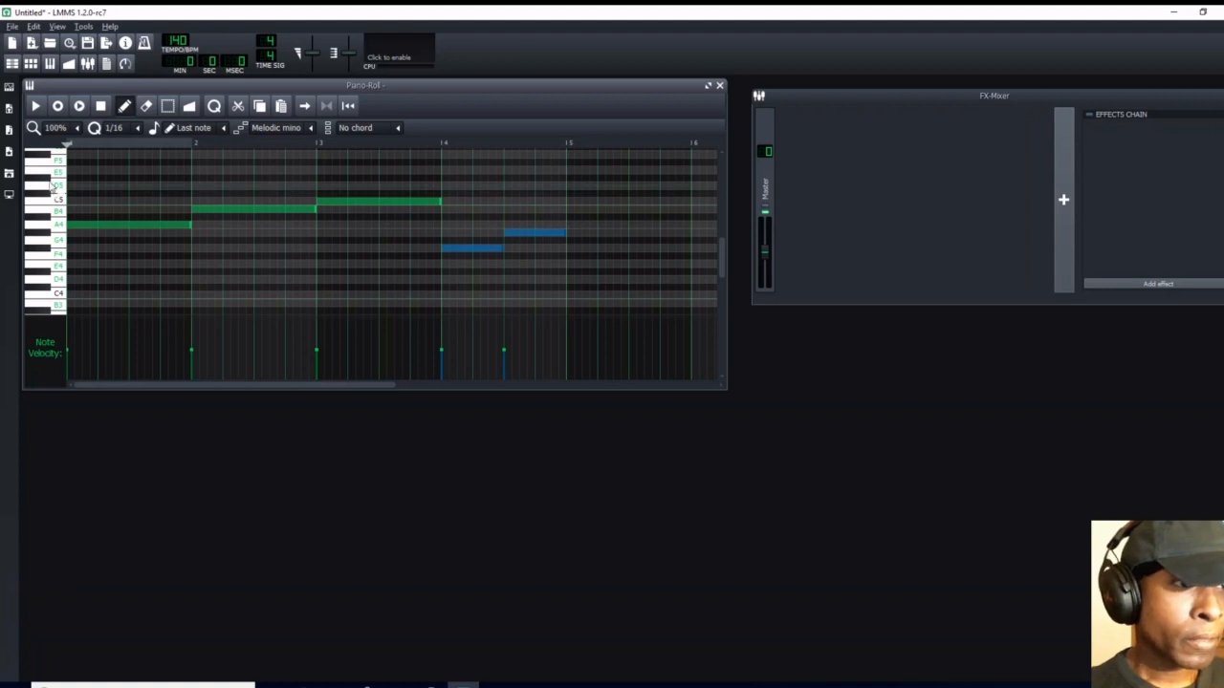
{"action": "left_click", "coordinate": [166, 106]}
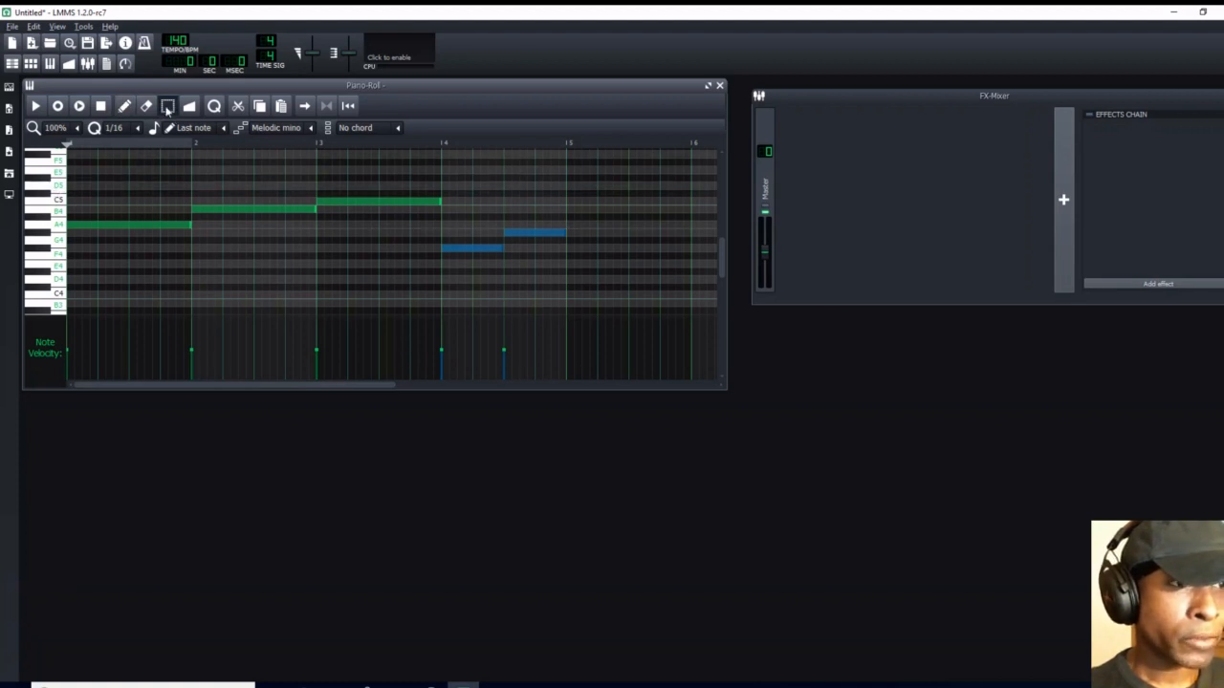
{"action": "left_click", "coordinate": [166, 164]}
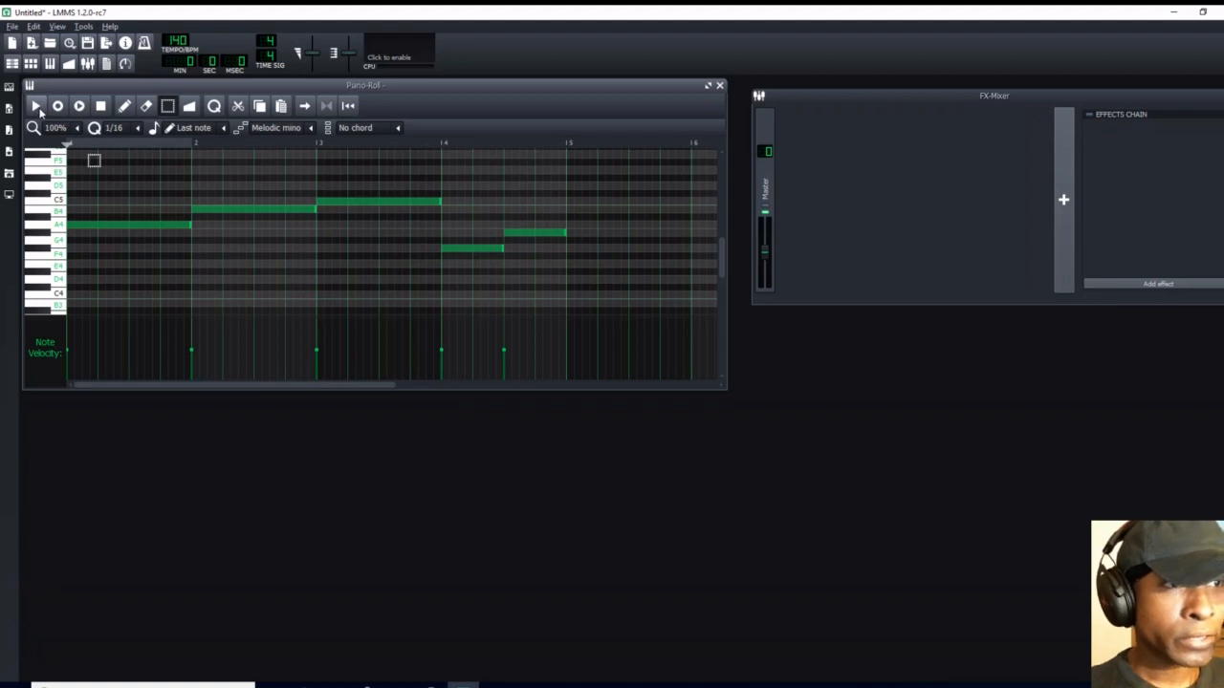
{"action": "left_click", "coordinate": [39, 109]}
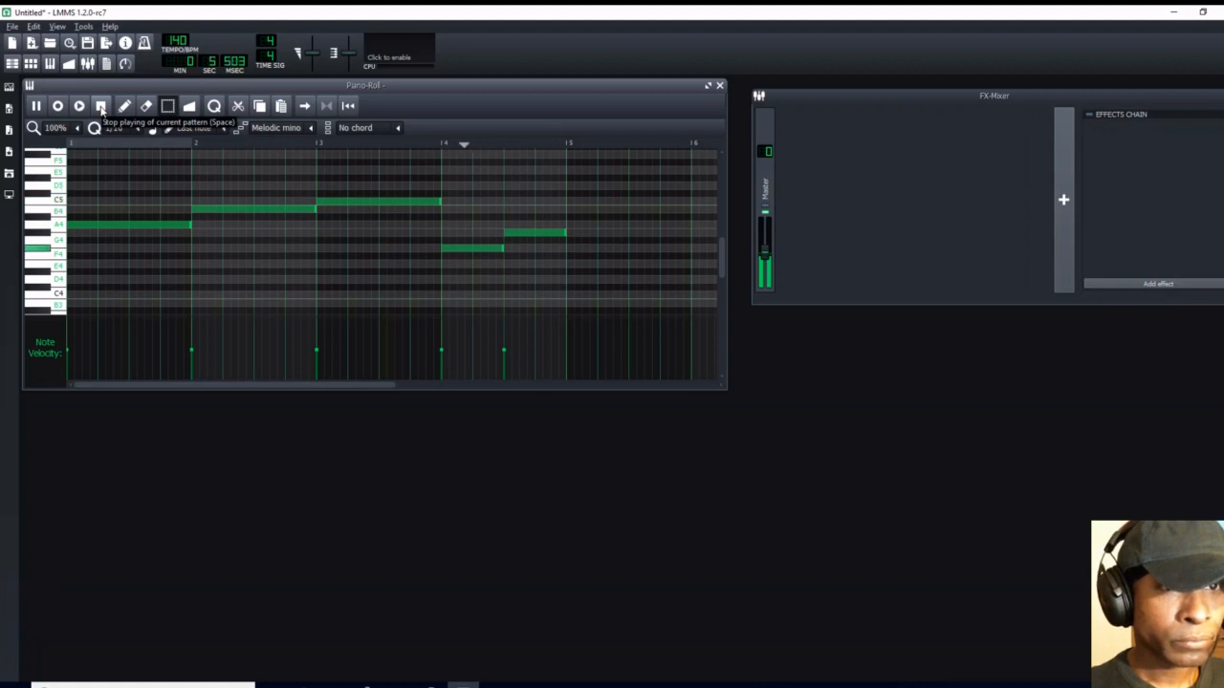
{"action": "left_click", "coordinate": [101, 107]}
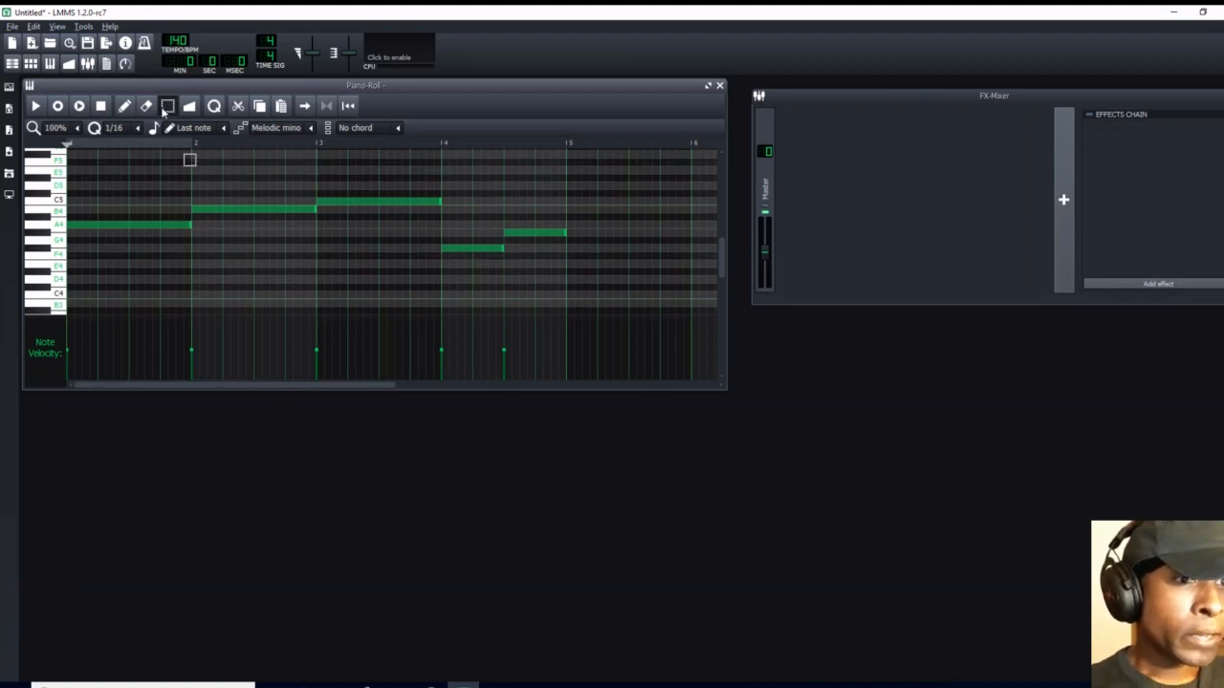
{"action": "left_click", "coordinate": [166, 106]}
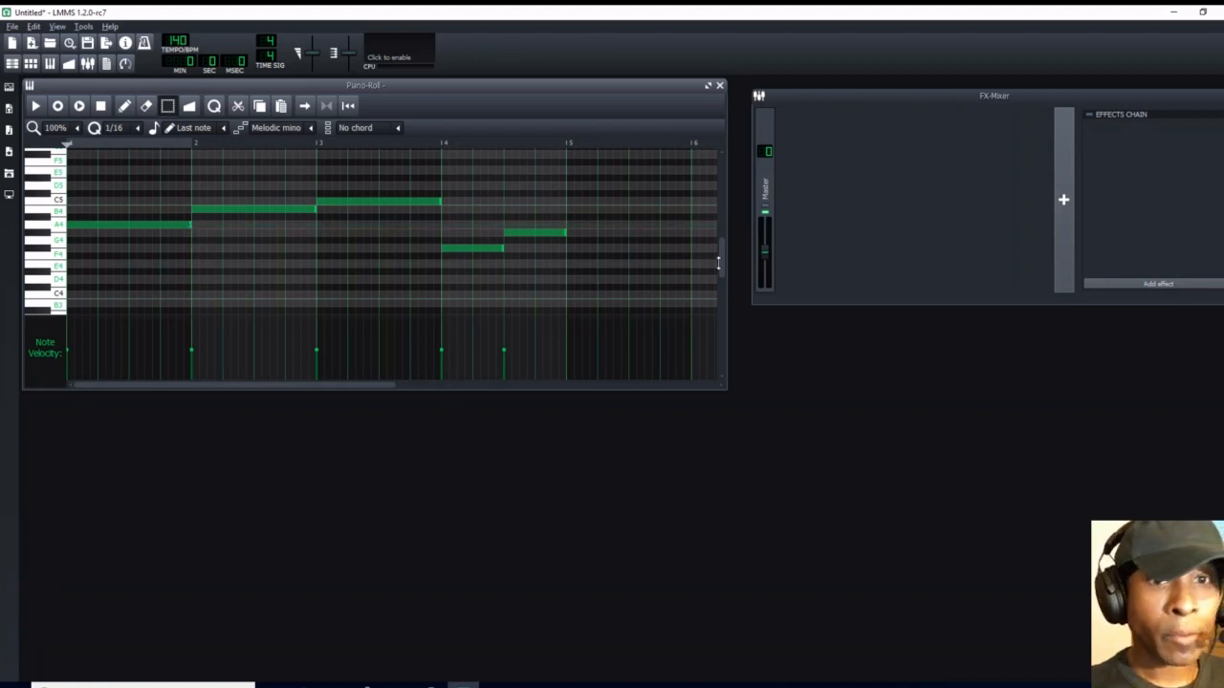
Step: Set the chord type to minor and replace the A4 note in bar 1 with a half-bar minor chord on A4
{"action": "left_click_drag", "start_coordinate": [724, 268], "coordinate": [723, 255]}
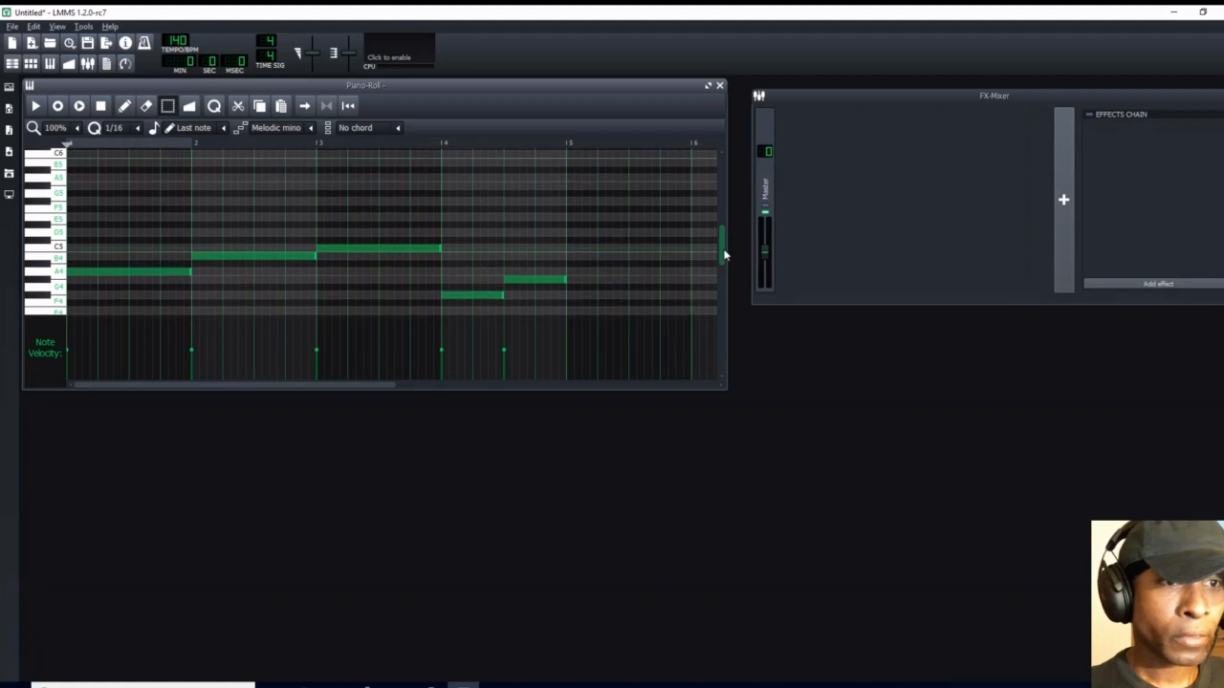
{"action": "left_click", "coordinate": [401, 133]}
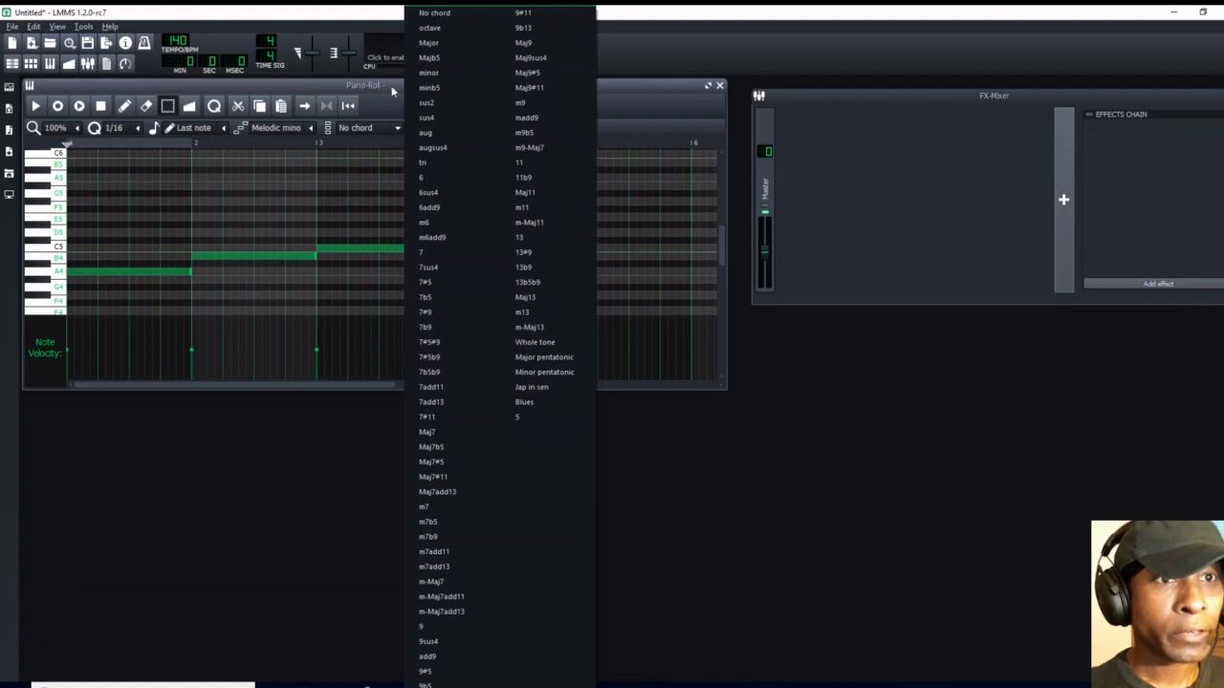
{"action": "left_click", "coordinate": [430, 73]}
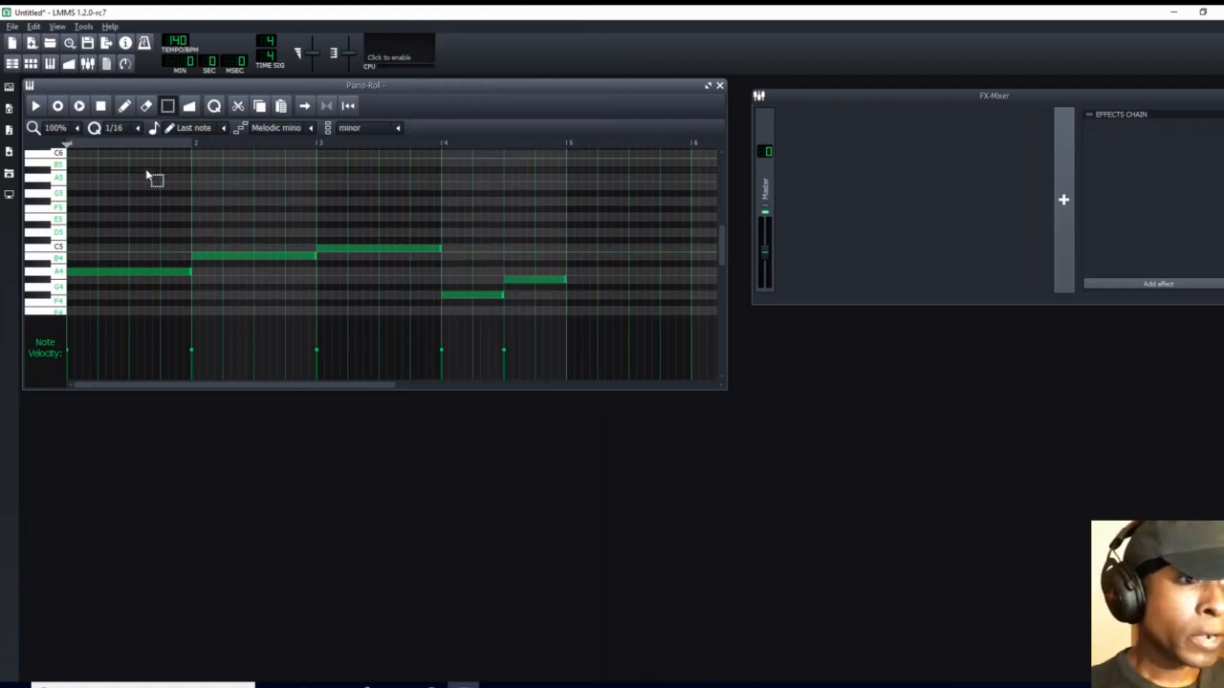
{"action": "left_click", "coordinate": [125, 111]}
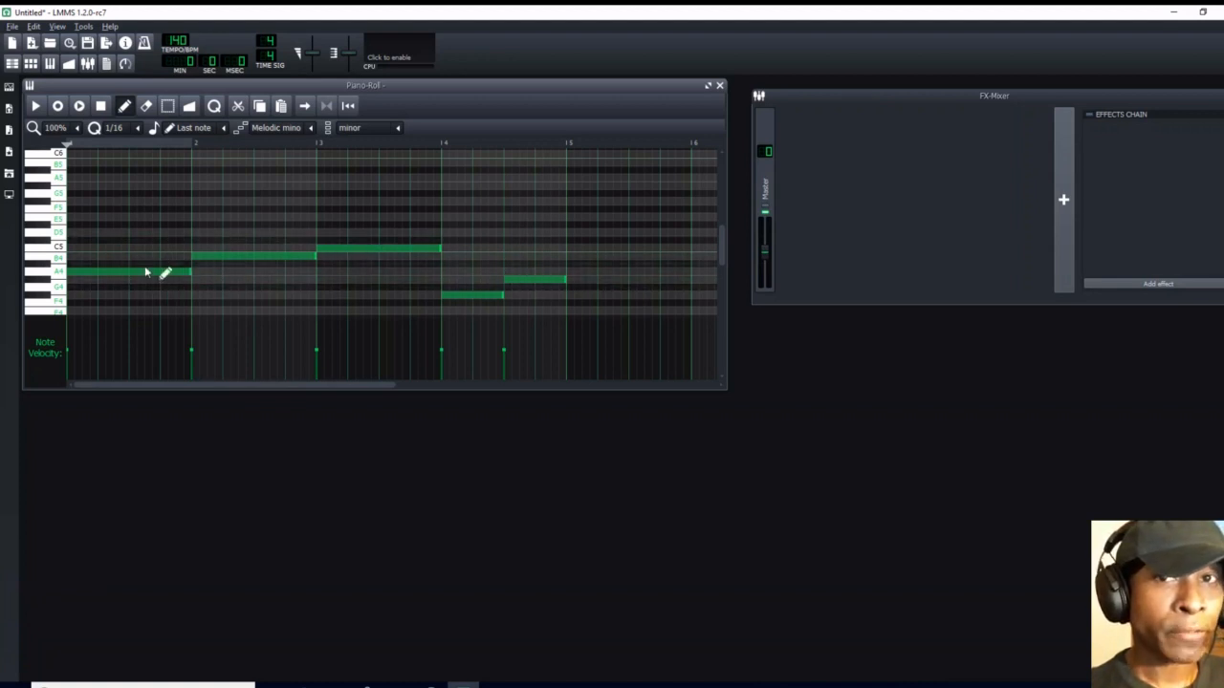
{"action": "right_click", "coordinate": [71, 273]}
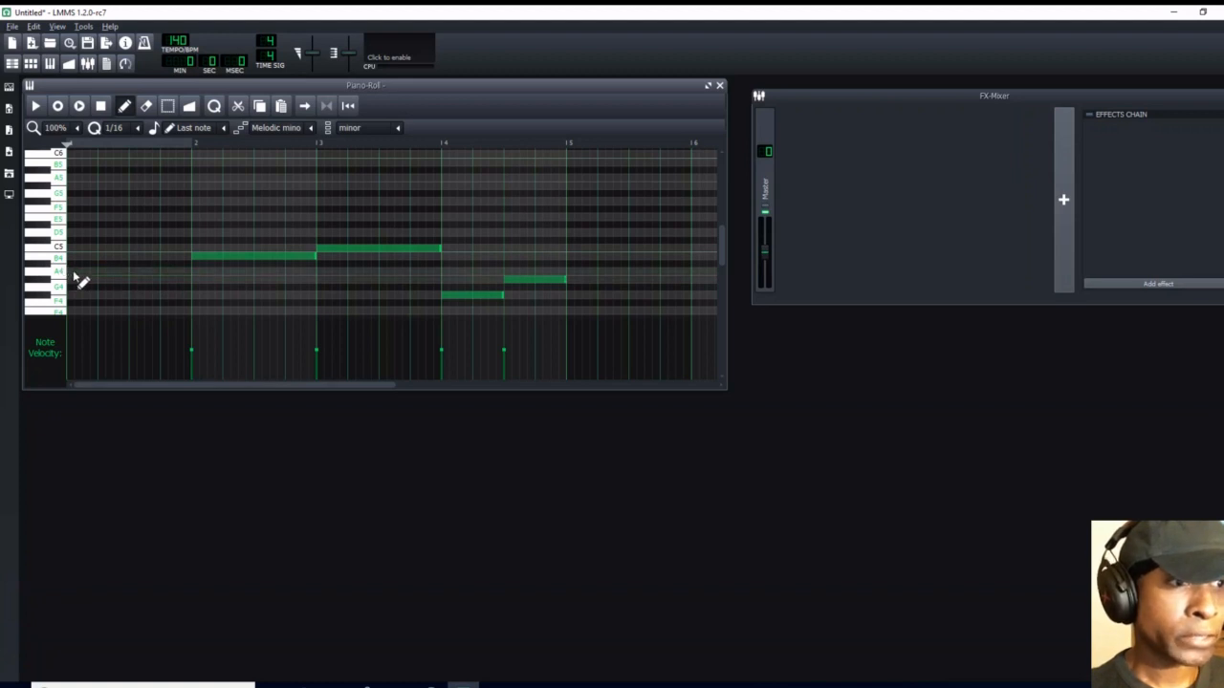
{"action": "left_click", "coordinate": [72, 274]}
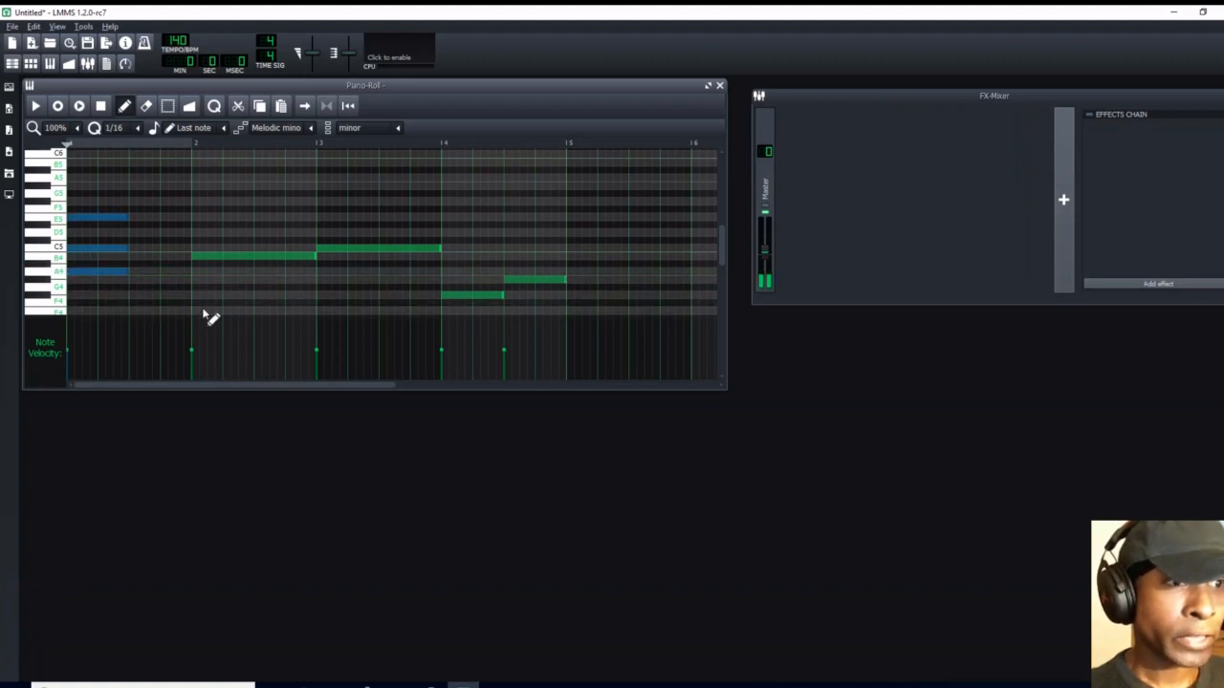
Step: Replace the B4, C5, F#4 and G#4 notes in bars 2 to 4 with half-bar minor chords on the same roots
{"action": "right_click", "coordinate": [196, 257]}
{"action": "left_click", "coordinate": [198, 258]}
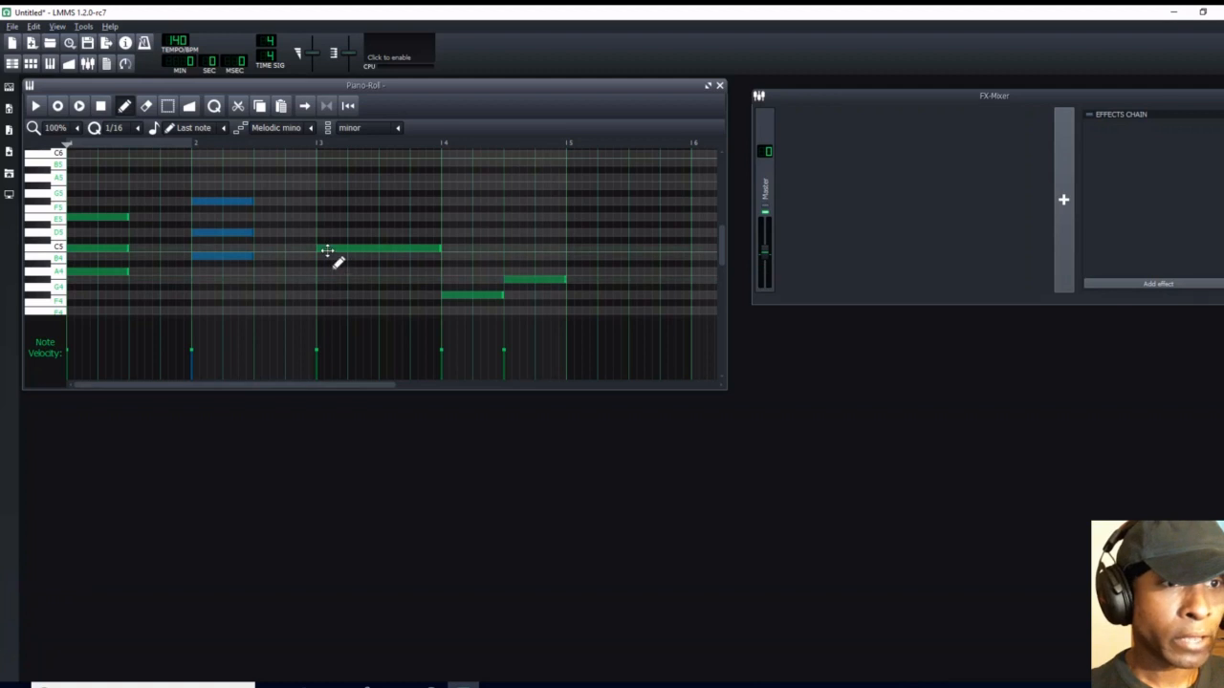
{"action": "right_click", "coordinate": [323, 251]}
{"action": "left_click", "coordinate": [323, 252]}
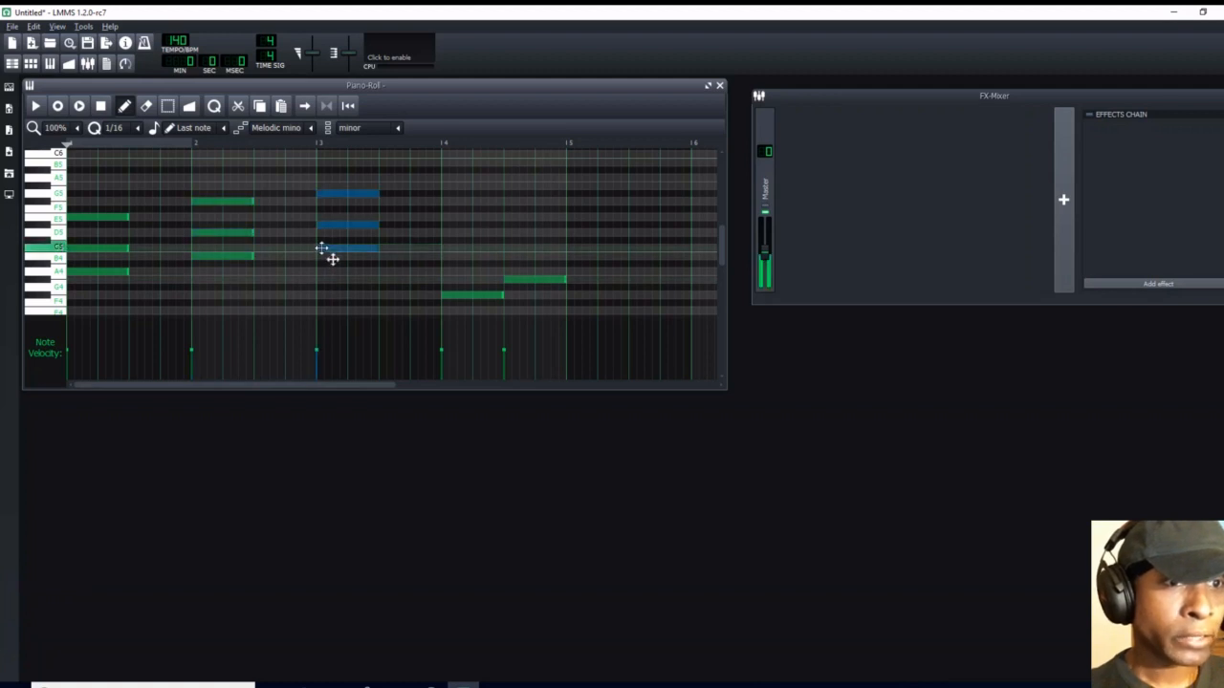
{"action": "right_click", "coordinate": [445, 295]}
{"action": "left_click", "coordinate": [446, 296]}
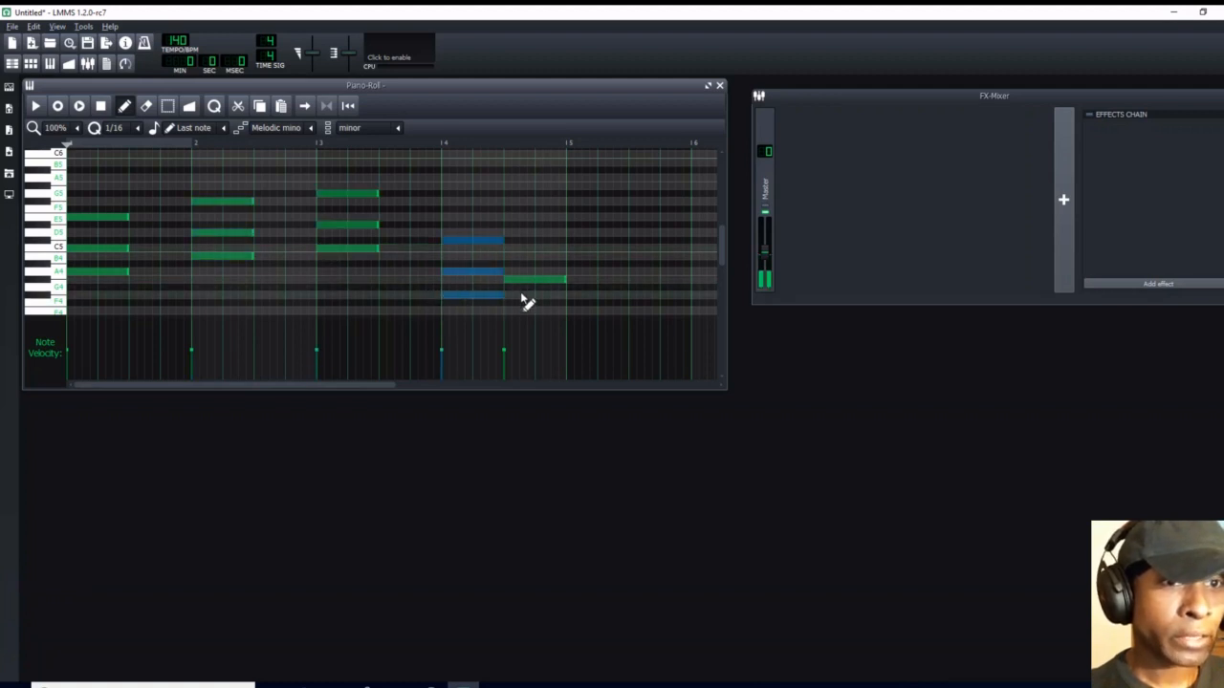
{"action": "right_click", "coordinate": [509, 279]}
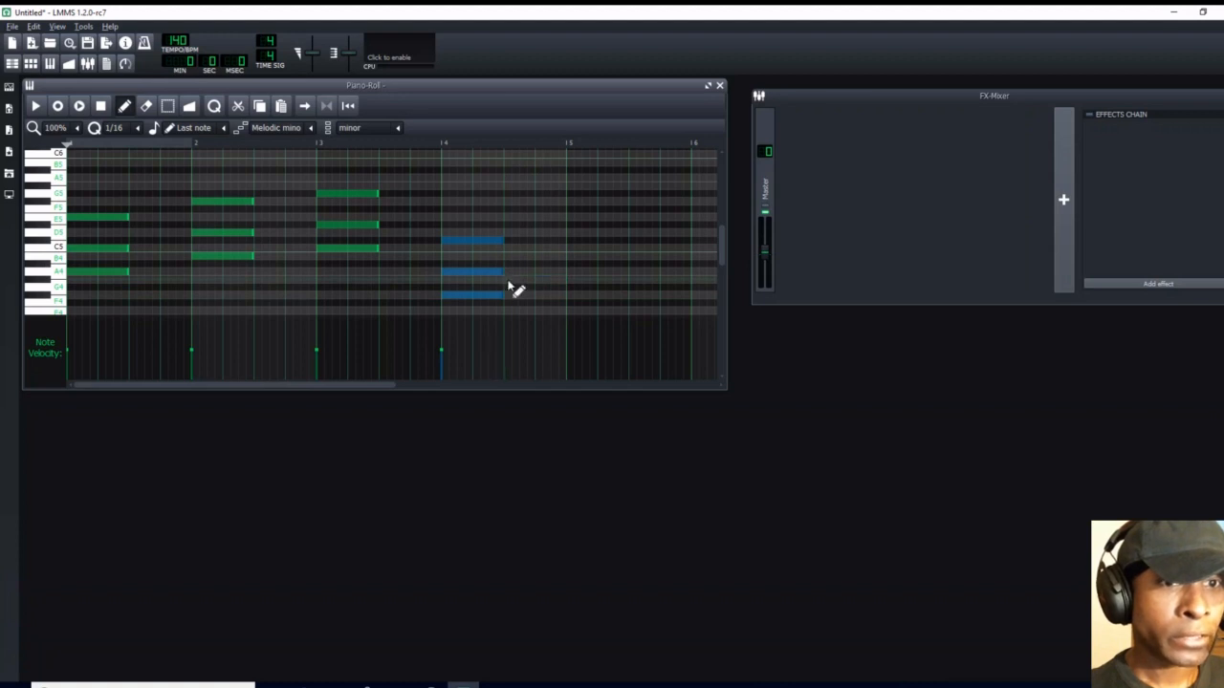
{"action": "left_click", "coordinate": [510, 280]}
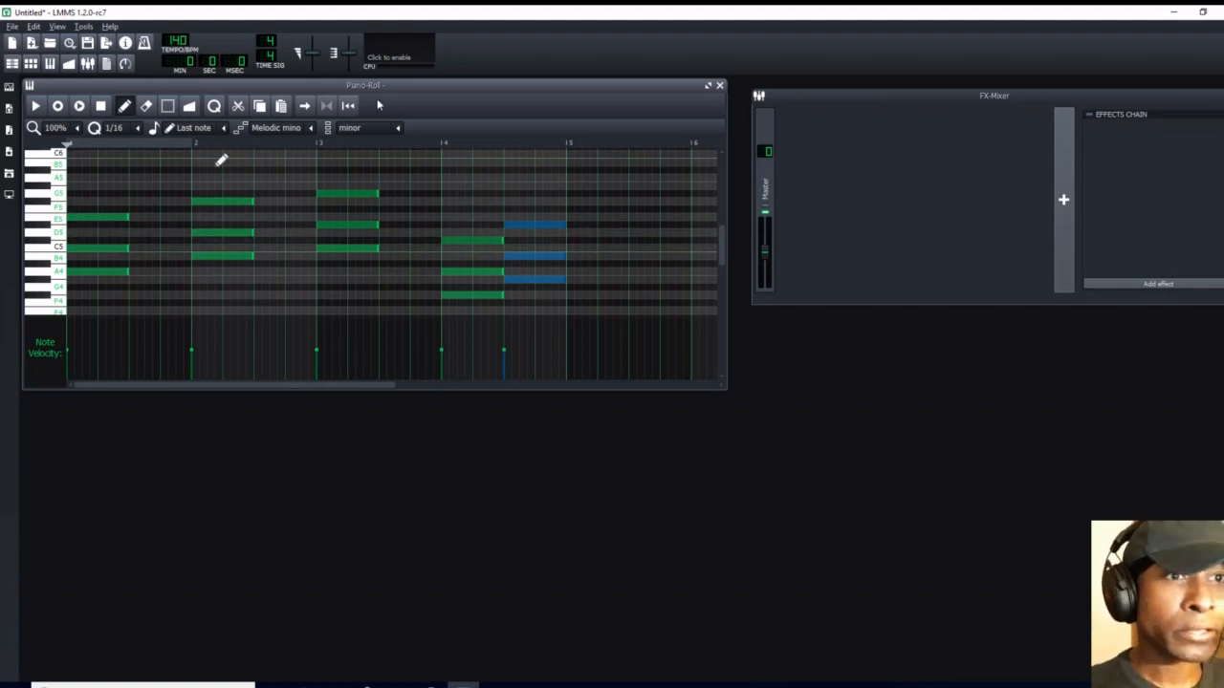
Step: Move the Piano-Roll window clear of the Song-Editor to check WatsynLead's volume, and play its chord pattern
{"action": "left_click_drag", "start_coordinate": [387, 86], "coordinate": [697, 154]}
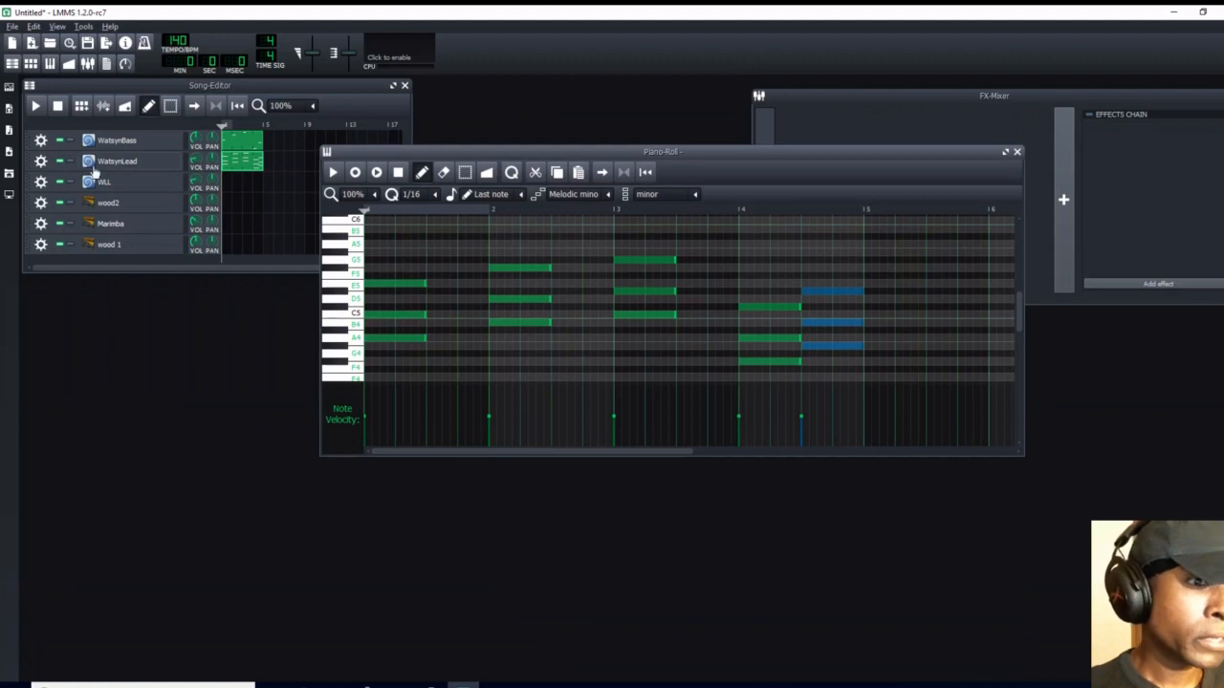
{"action": "double_click", "coordinate": [195, 163]}
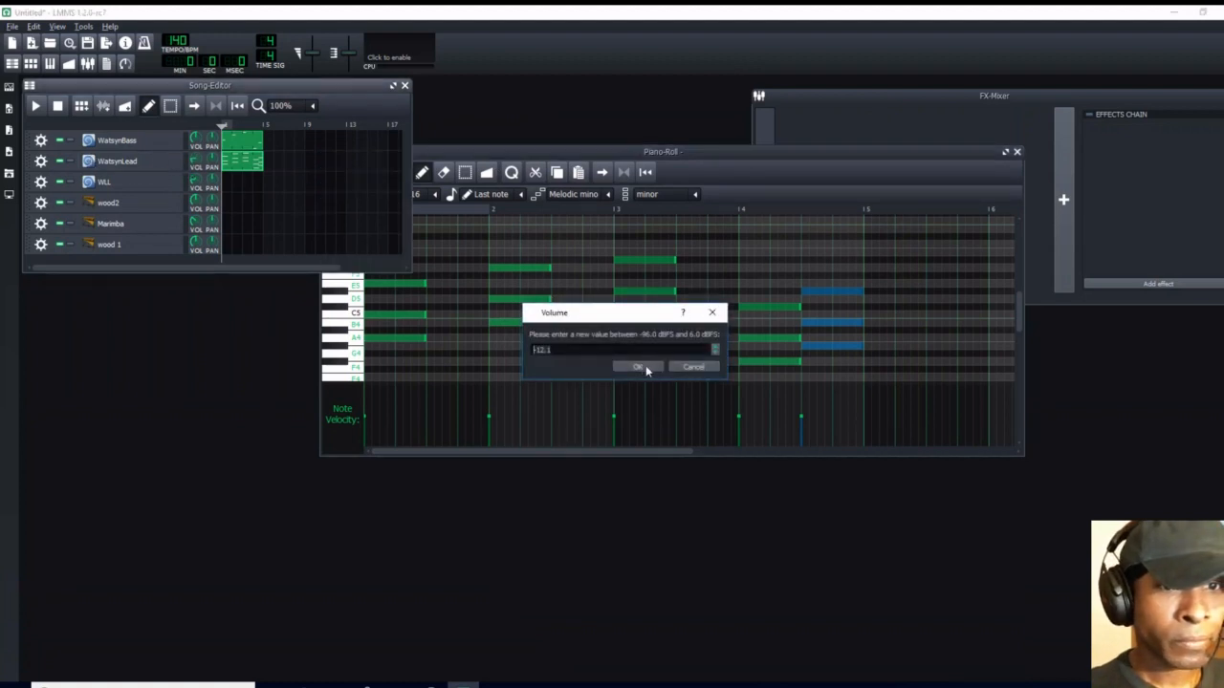
{"action": "left_click", "coordinate": [690, 367]}
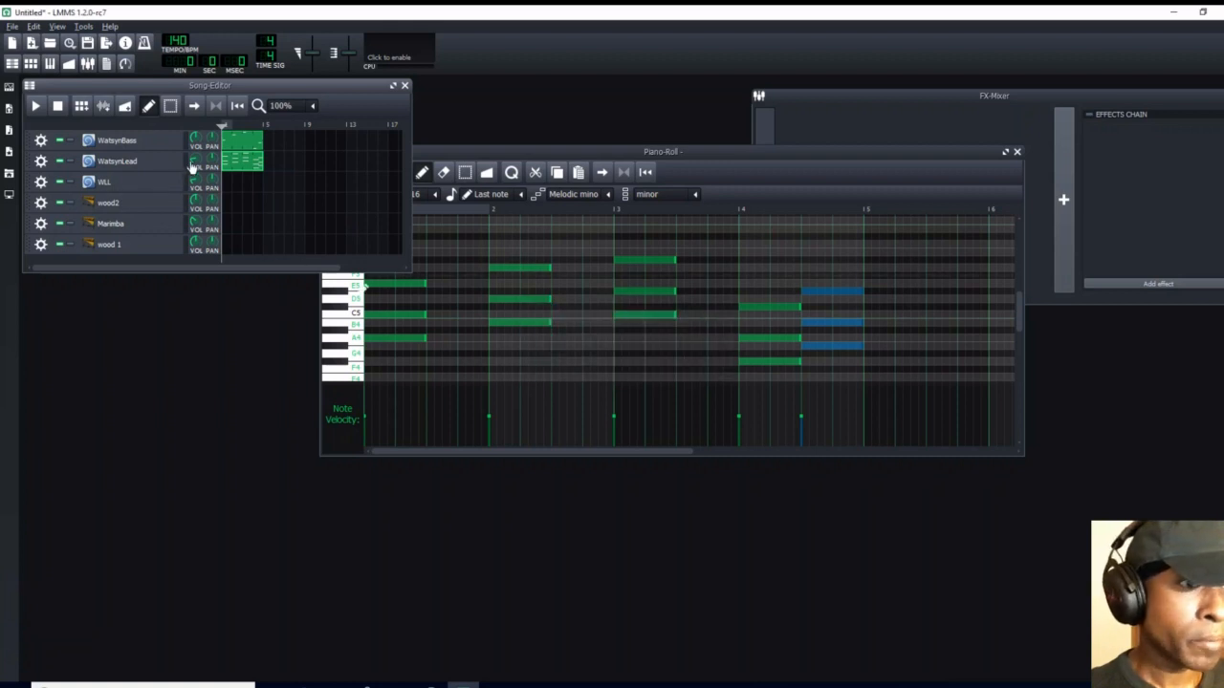
{"action": "mouse_move", "coordinate": [195, 164]}
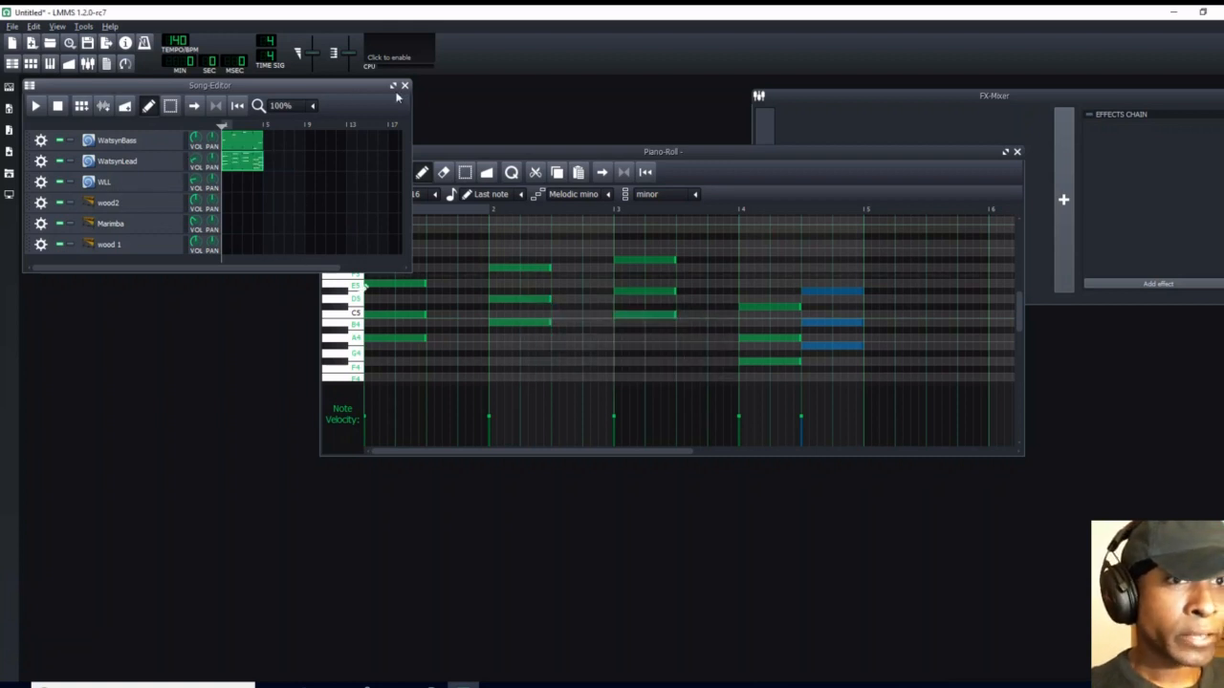
{"action": "left_click", "coordinate": [544, 158]}
{"action": "left_click", "coordinate": [338, 172]}
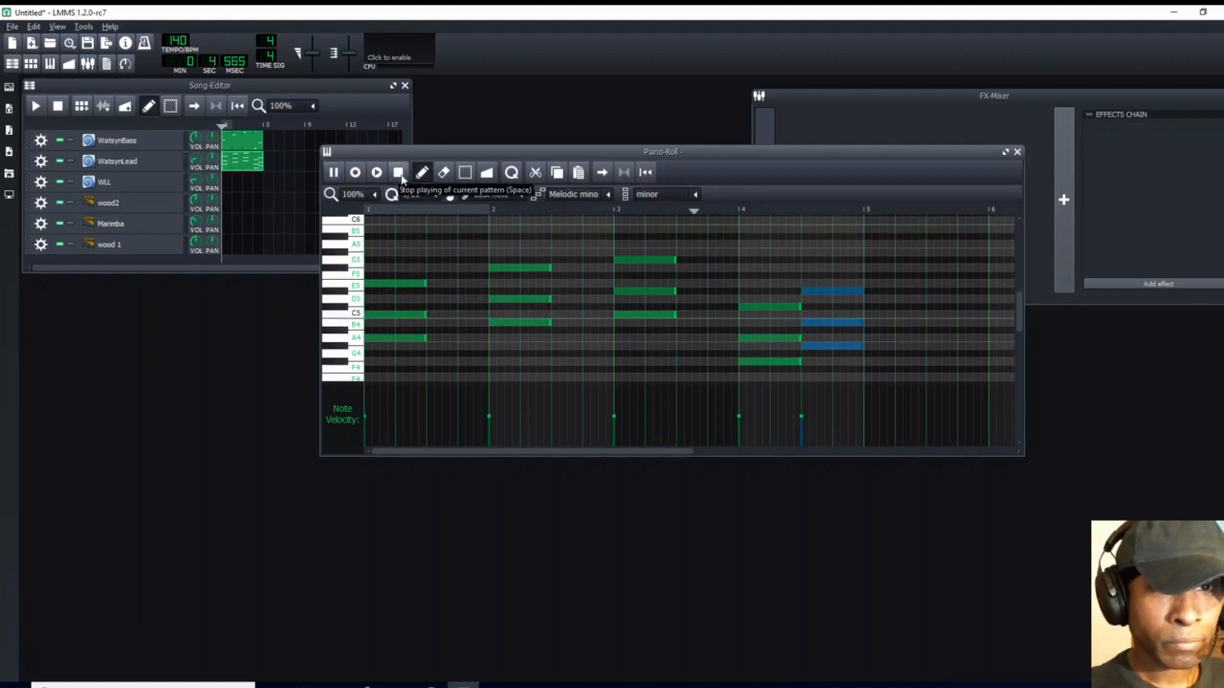
Step: Stop playback and break up bar 1's chord by making E5 and C5 quarter notes on beats 3 and 4
{"action": "left_click", "coordinate": [400, 178]}
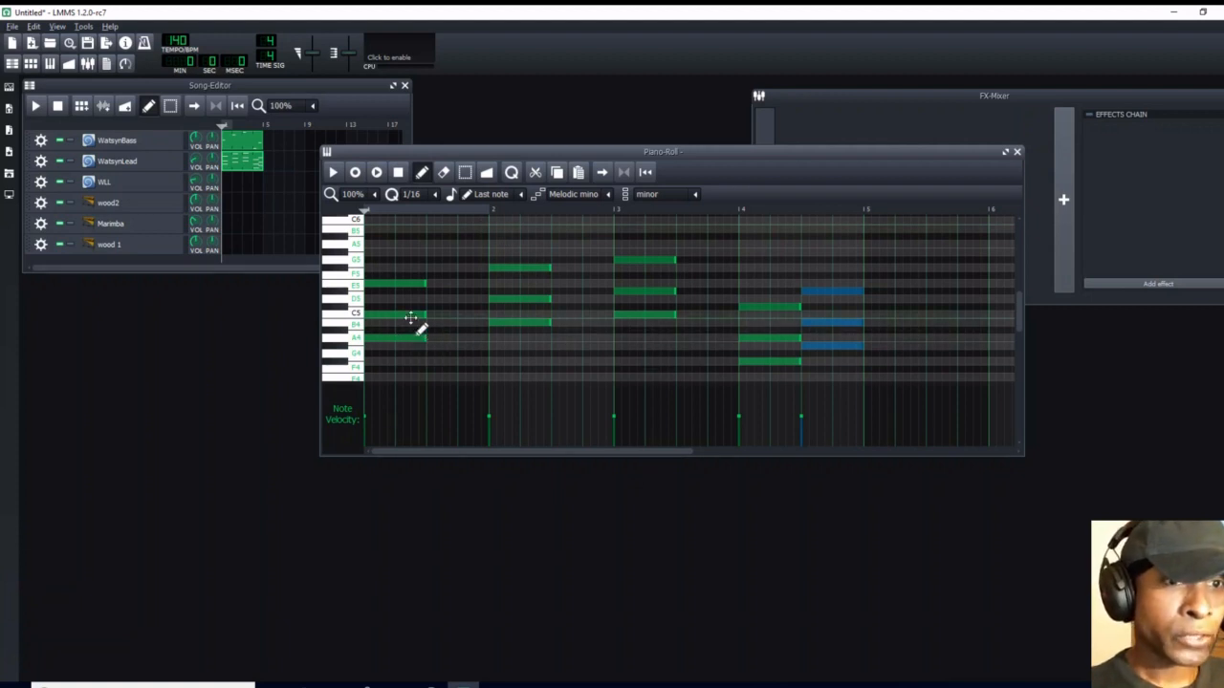
{"action": "left_click_drag", "start_coordinate": [410, 318], "coordinate": [389, 288]}
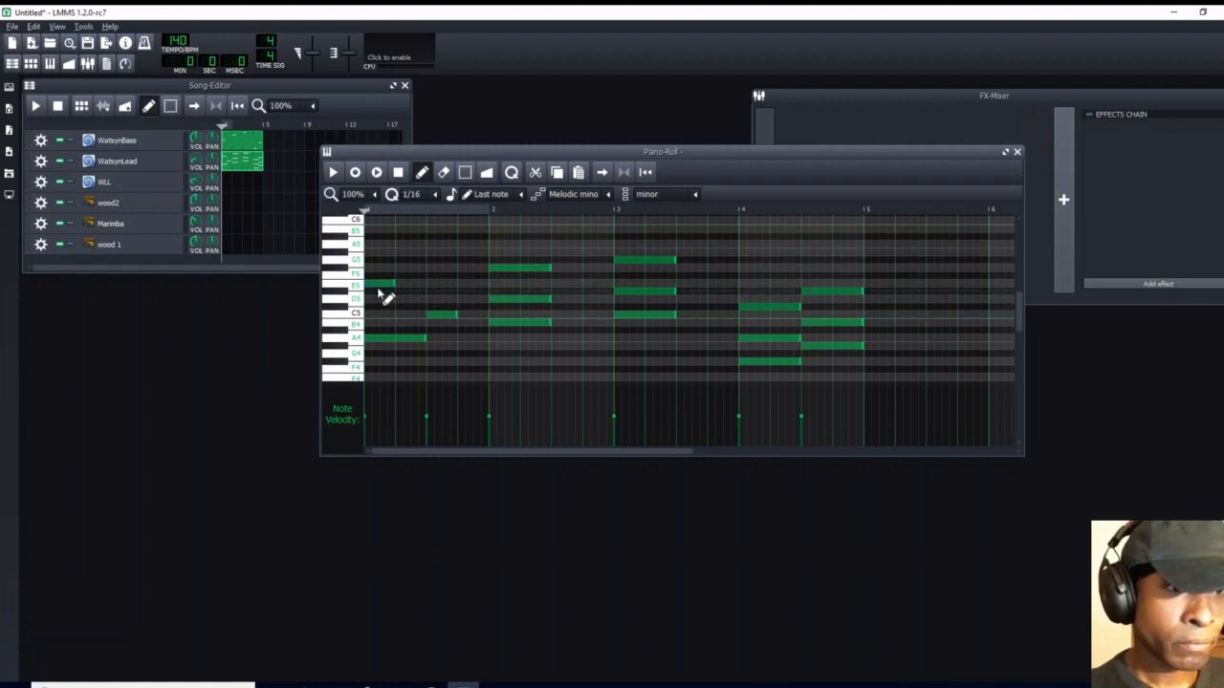
{"action": "left_click_drag", "start_coordinate": [444, 315], "coordinate": [475, 316]}
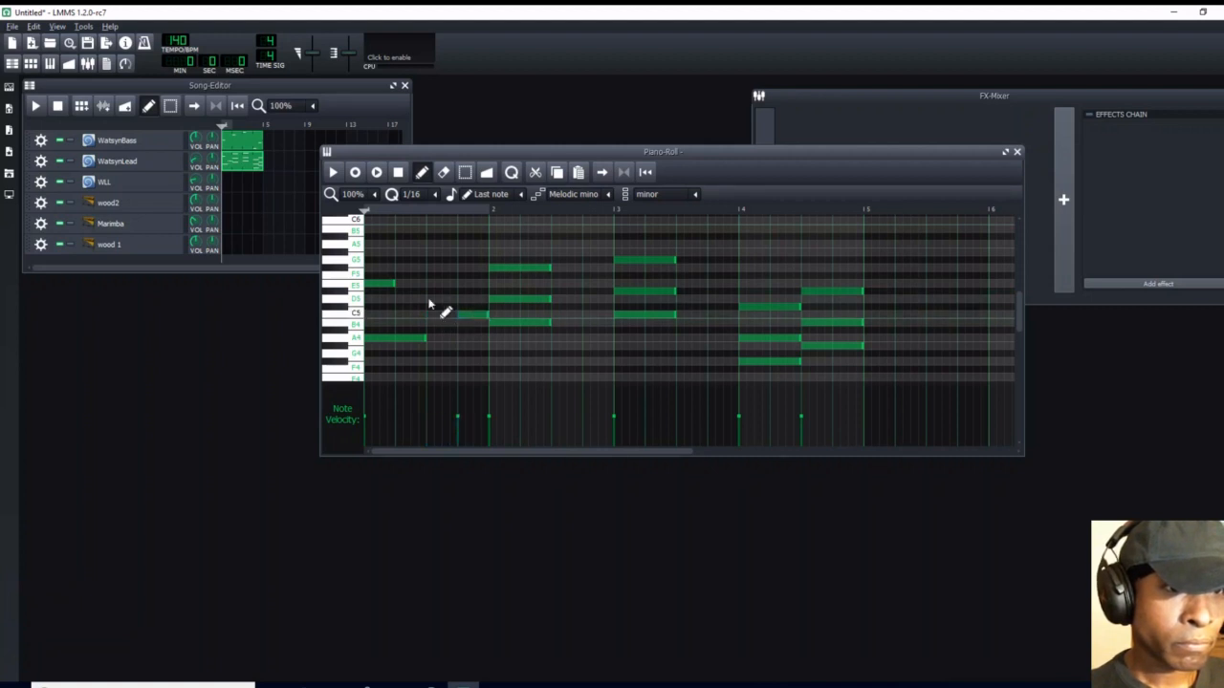
{"action": "left_click_drag", "start_coordinate": [376, 285], "coordinate": [440, 292]}
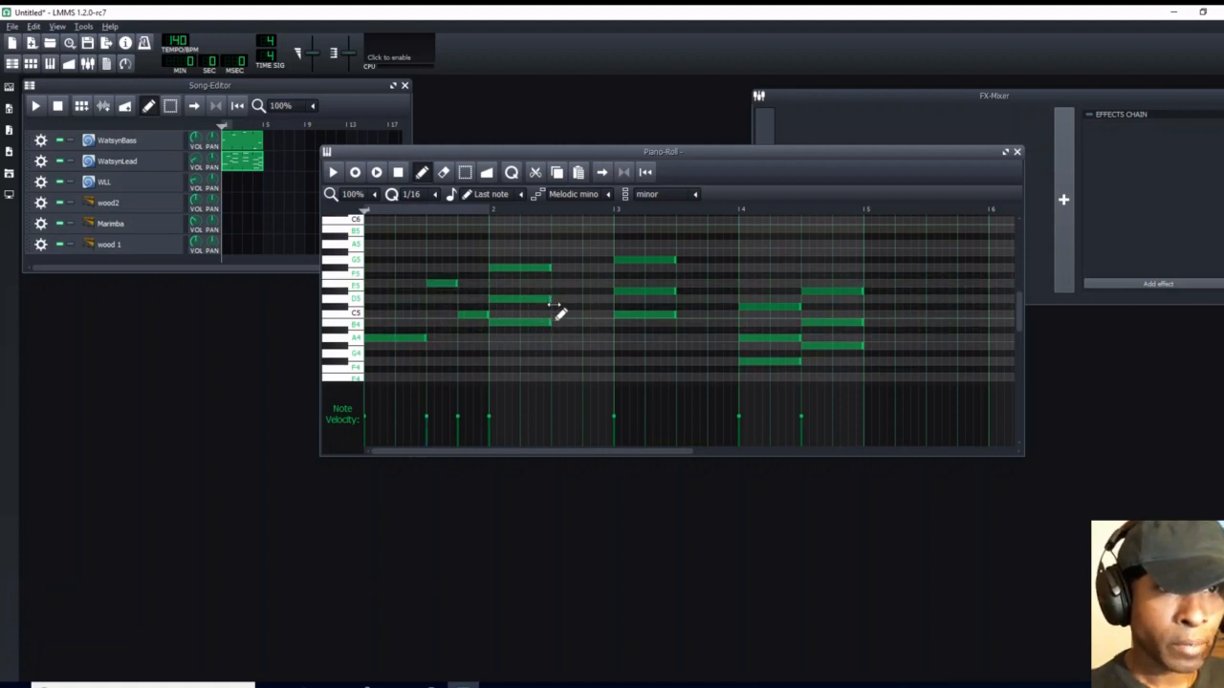
Step: Turn the upper chord notes in bars 2 and 3 into quarter notes on beats 3 and 4: F#5, D5 and D5, F#5 respectively
{"action": "left_click_drag", "start_coordinate": [552, 300], "coordinate": [608, 300]}
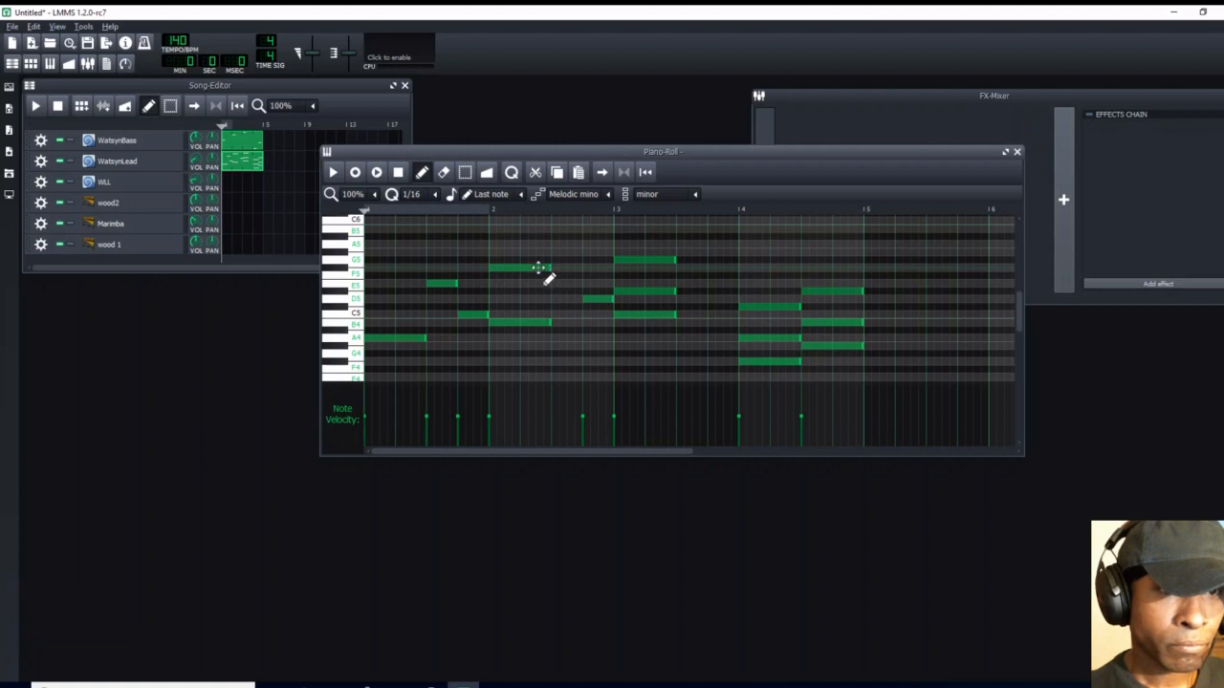
{"action": "left_click_drag", "start_coordinate": [541, 268], "coordinate": [583, 279]}
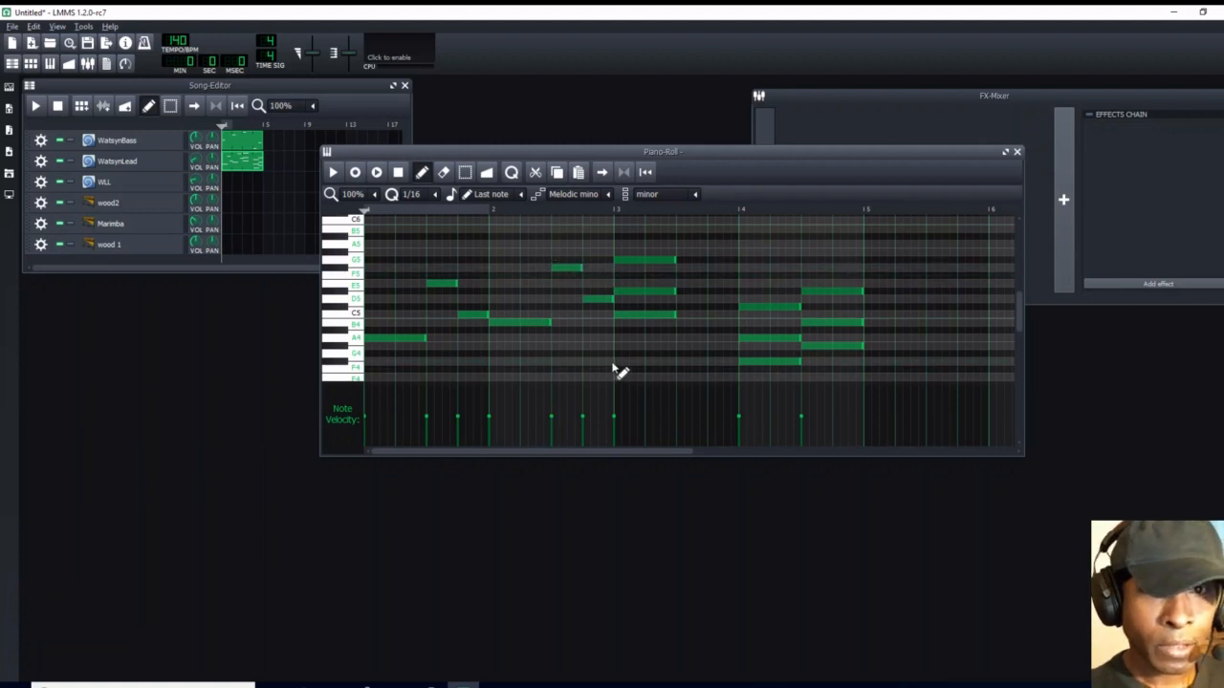
{"action": "left_click", "coordinate": [666, 293]}
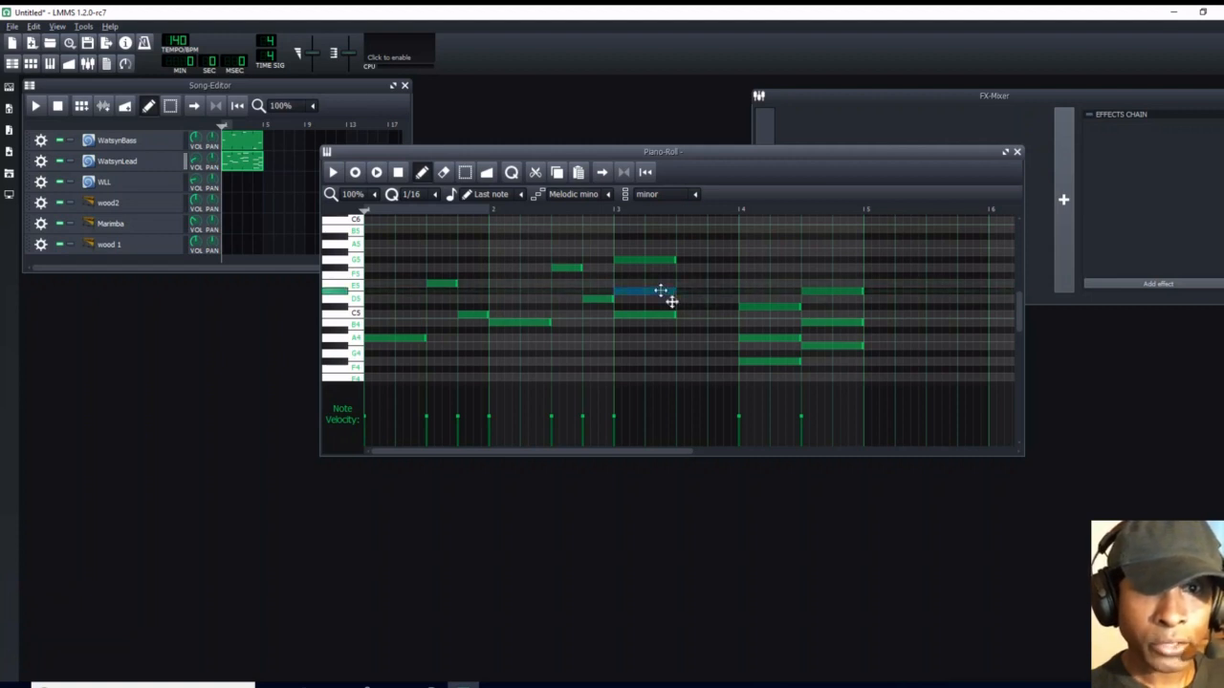
{"action": "left_click_drag", "start_coordinate": [678, 303], "coordinate": [707, 303]}
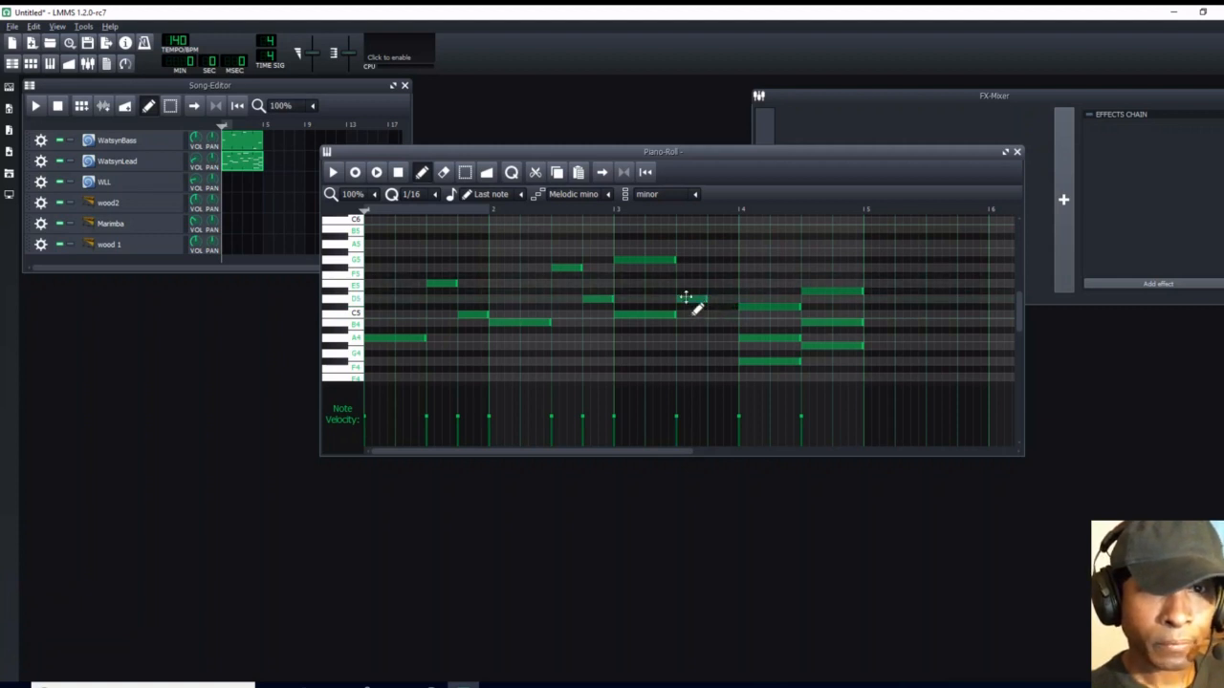
{"action": "mouse_move", "coordinate": [644, 259]}
{"action": "left_mouse_down"}
{"action": "mouse_move", "coordinate": [752, 276]}
{"action": "mouse_move", "coordinate": [738, 280]}
{"action": "left_mouse_up"}
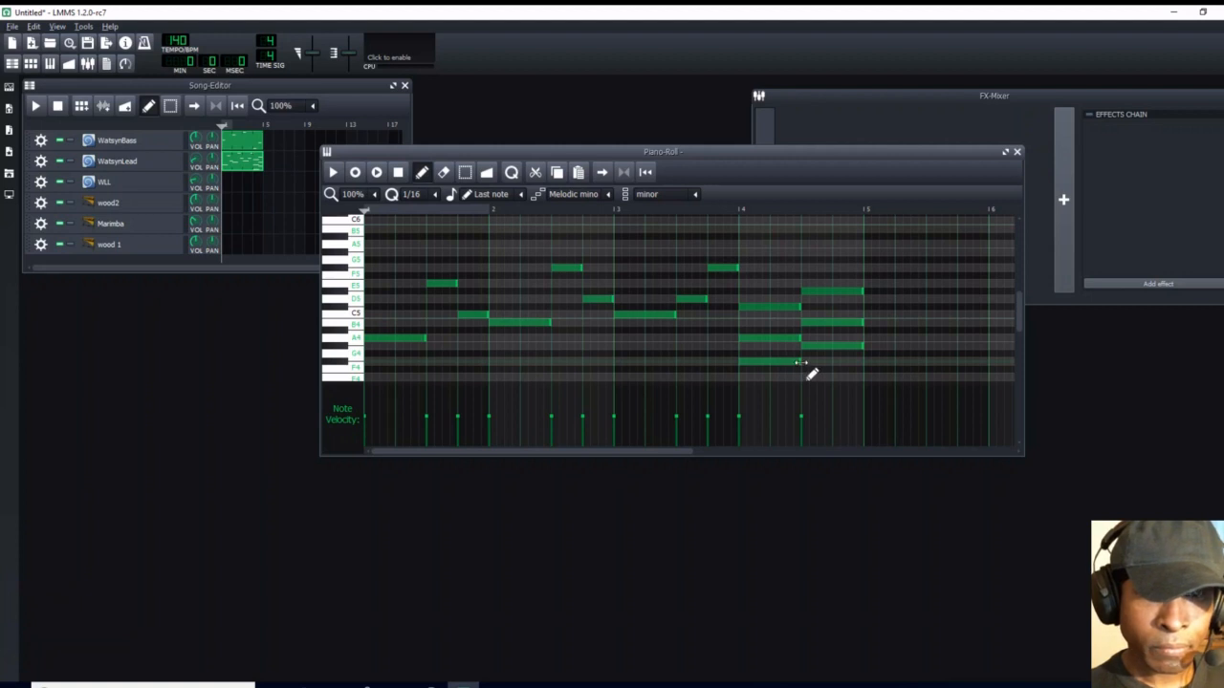
Step: Delete the C#5 note from bar 4's first chord and lower the velocity of its remaining notes
{"action": "right_click", "coordinate": [790, 307]}
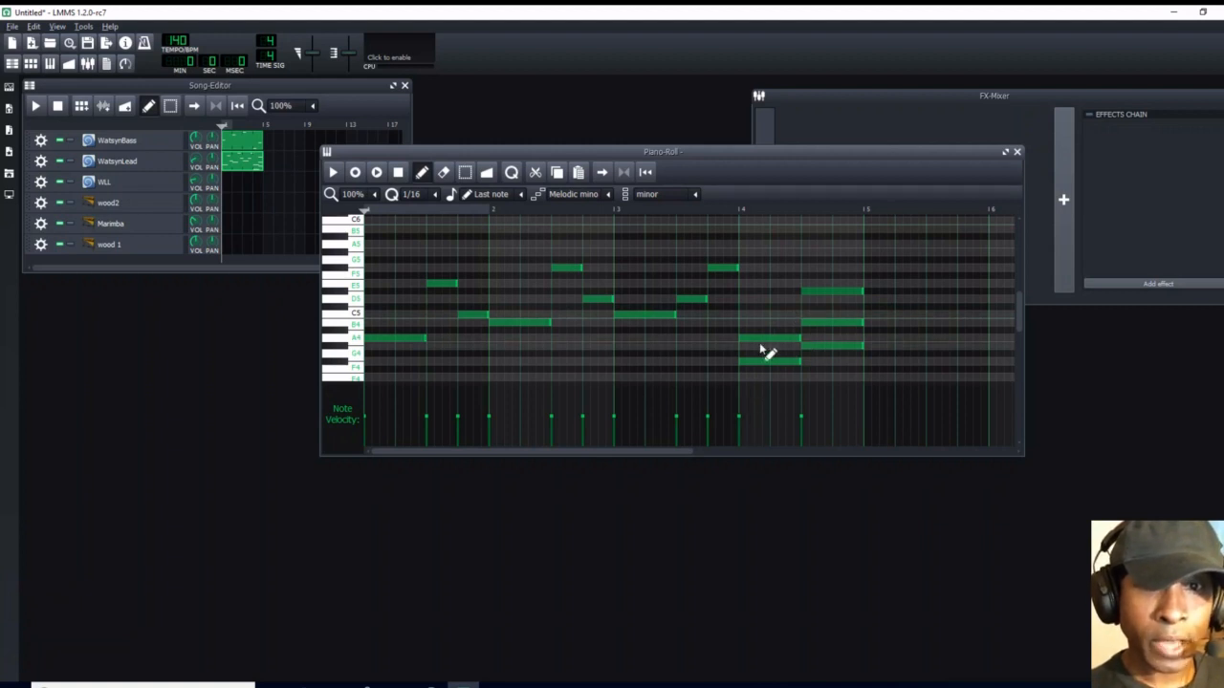
{"action": "left_click", "coordinate": [738, 421]}
{"action": "left_click_drag", "start_coordinate": [738, 426], "coordinate": [740, 435]}
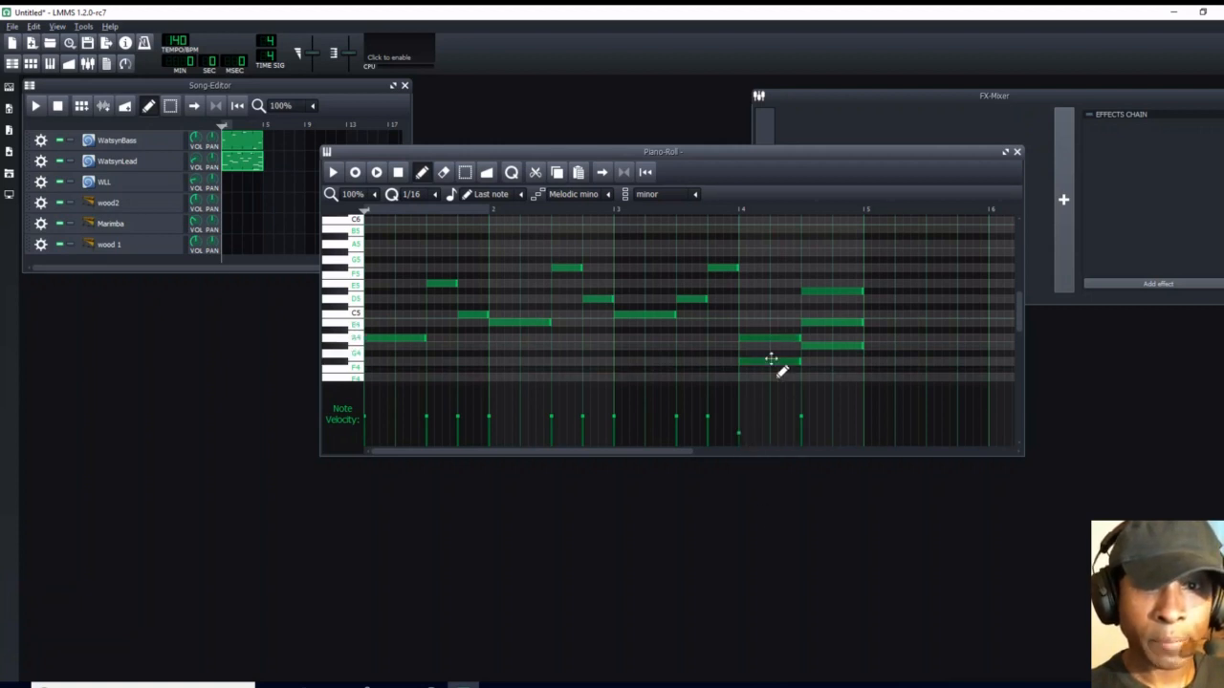
Step: Delete the top note from the last chord in bar 4 and lower that chord's velocity
{"action": "right_click", "coordinate": [833, 289]}
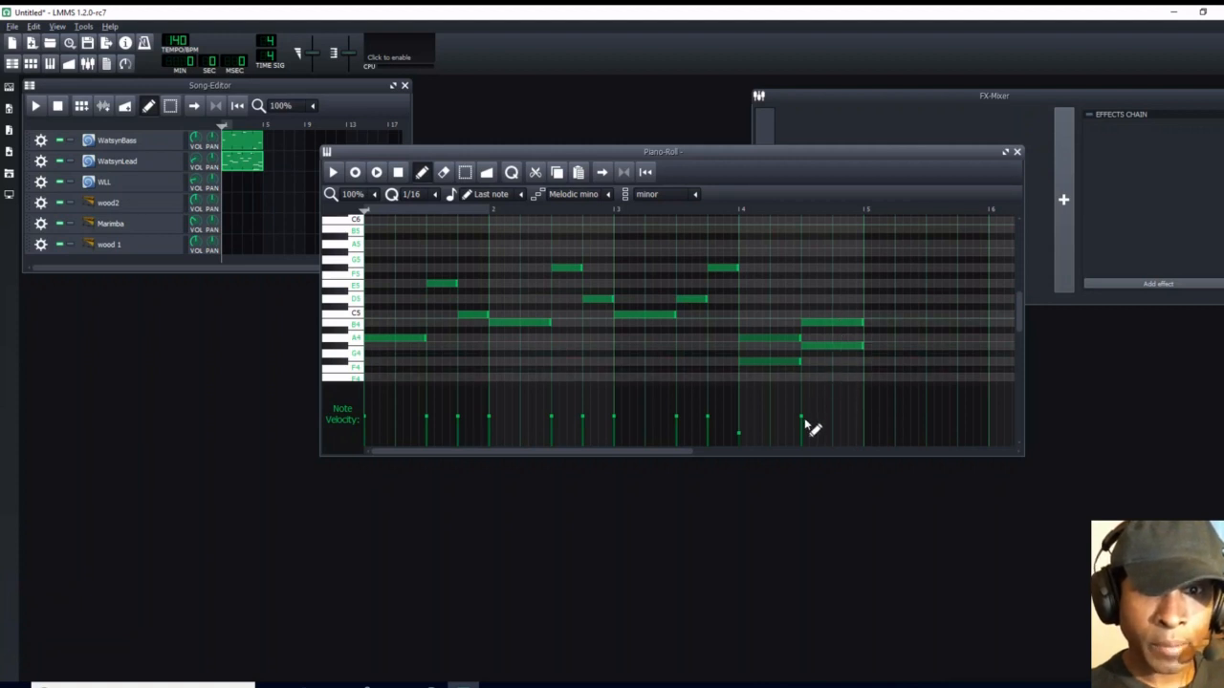
{"action": "left_click_drag", "start_coordinate": [803, 421], "coordinate": [801, 426]}
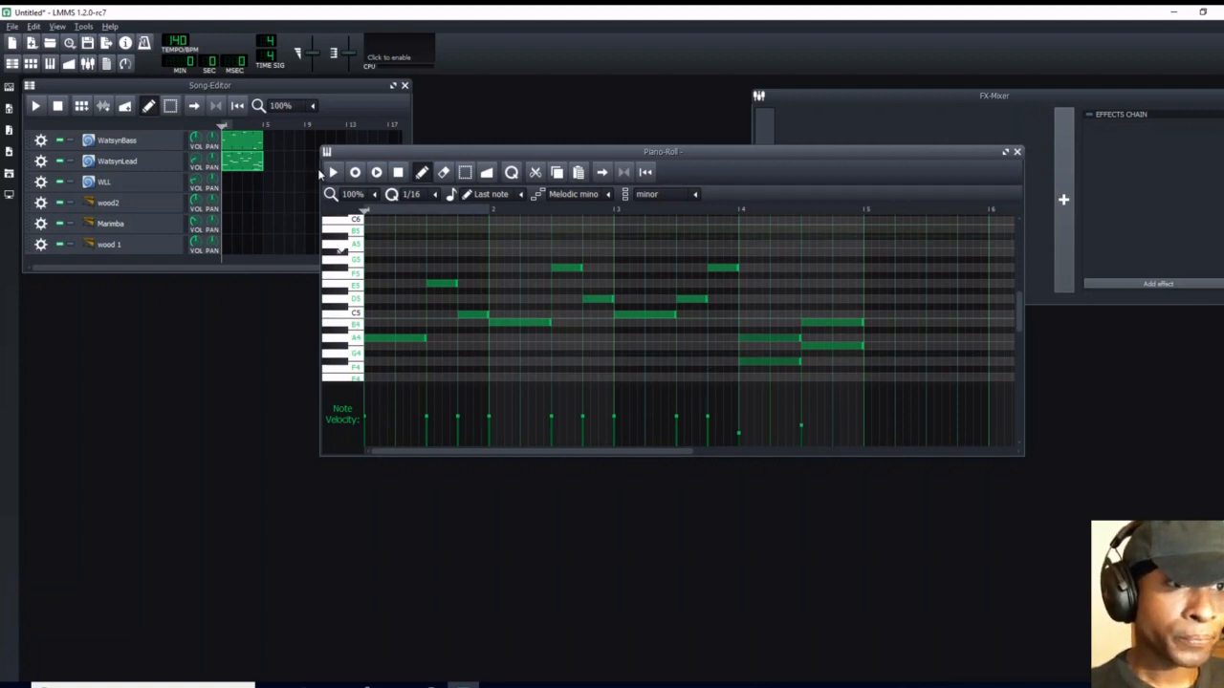
Step: Play the edited lead pattern through its final chord, stop playback and close the note editor
{"action": "left_click", "coordinate": [333, 173]}
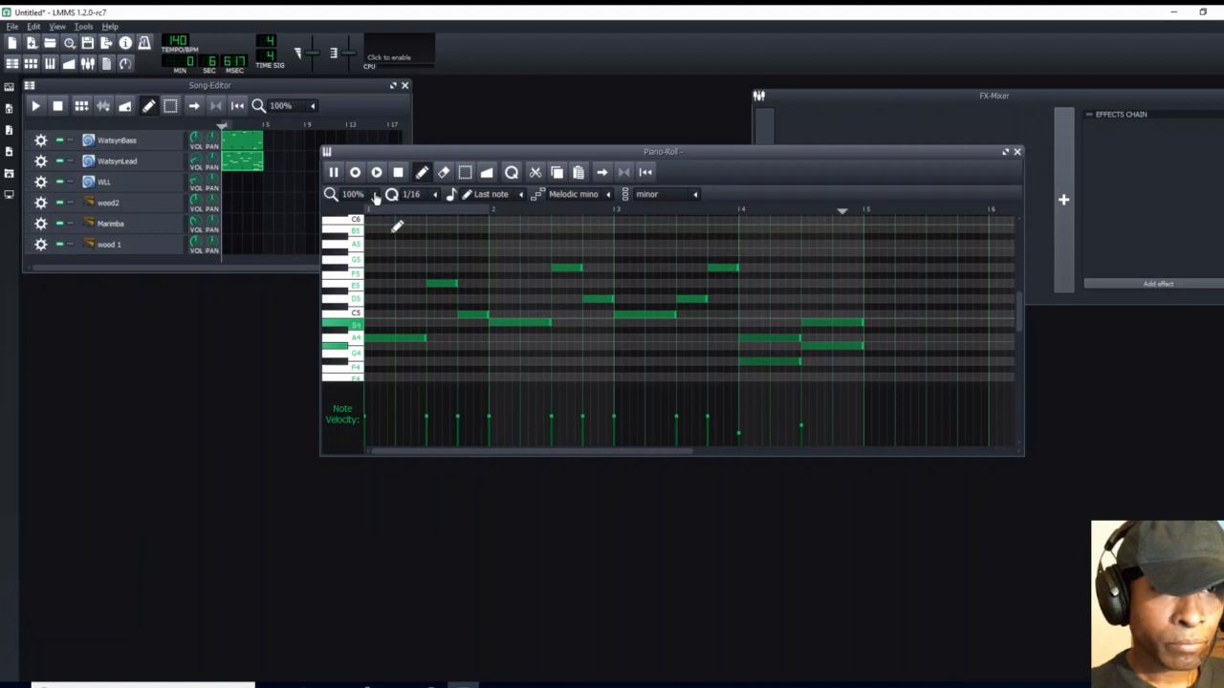
{"action": "left_click", "coordinate": [400, 174]}
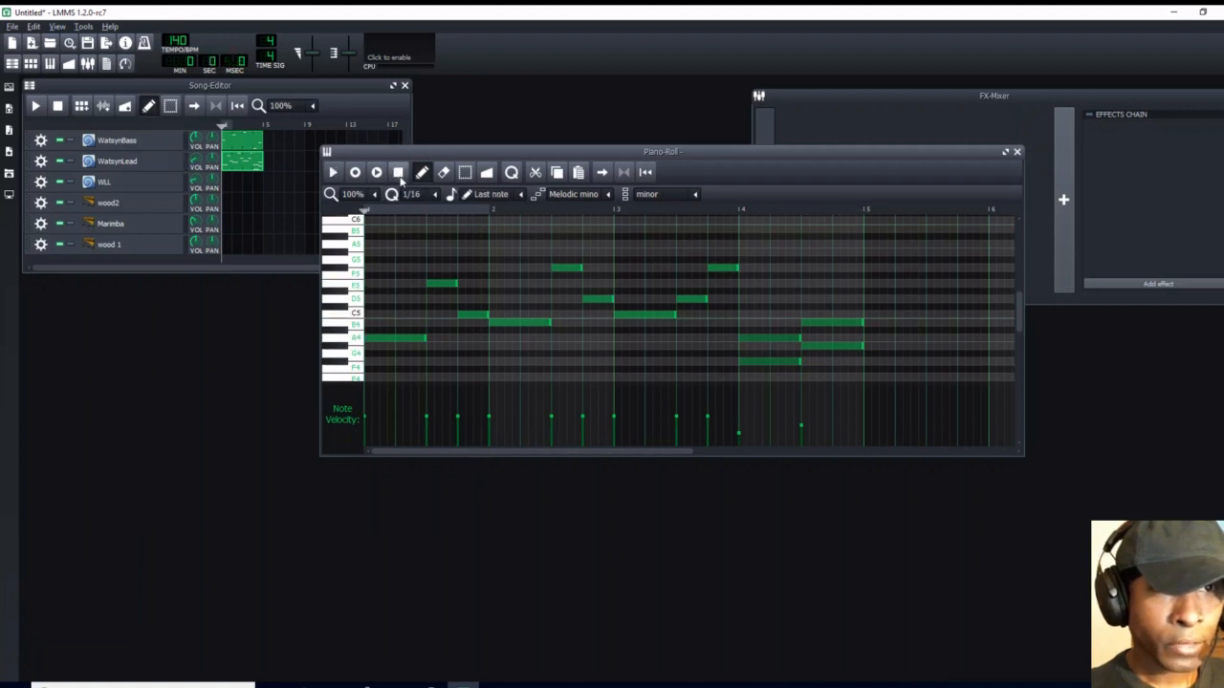
{"action": "left_click", "coordinate": [1018, 153]}
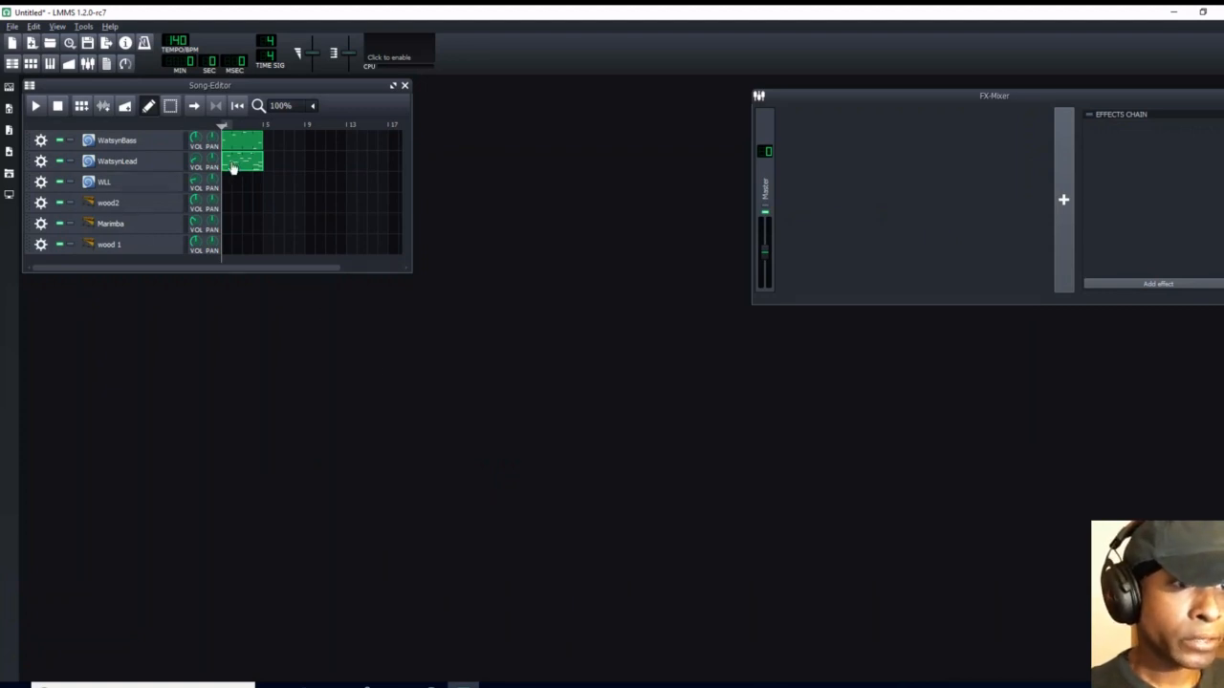
Step: Copy the WatsynLead pattern to the start of the WLL track and open the copy for note editing
{"action": "left_click_drag", "start_coordinate": [231, 167], "coordinate": [233, 183]}
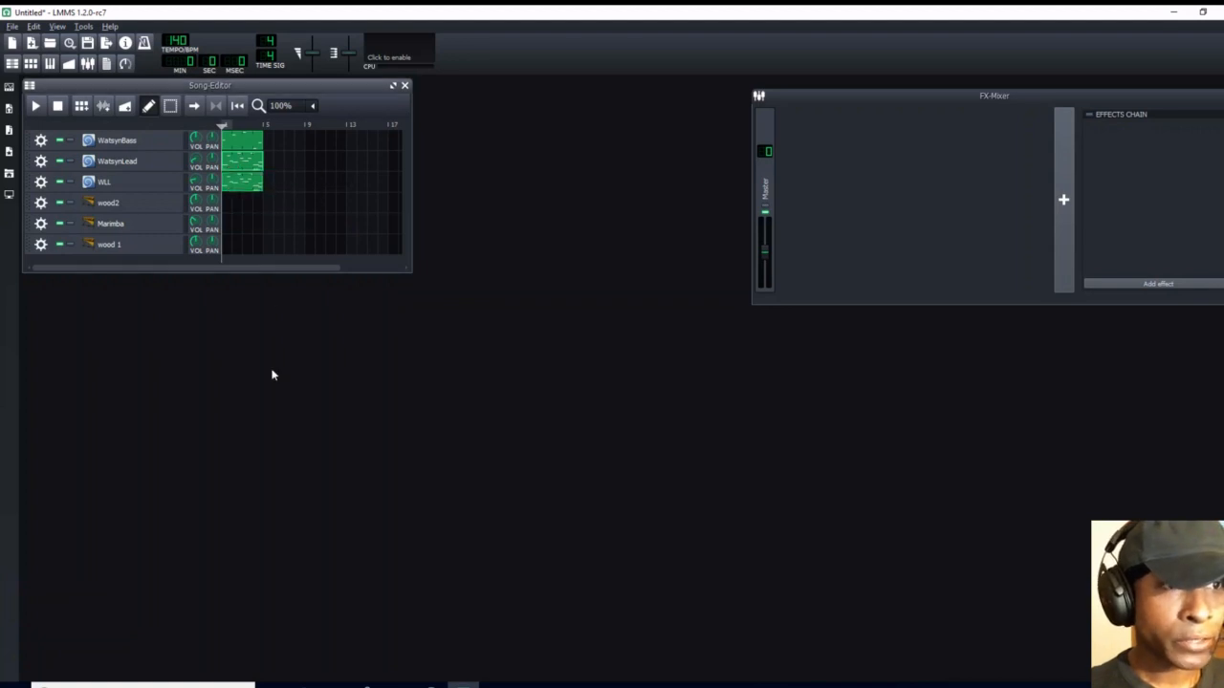
{"action": "double_click", "coordinate": [242, 191]}
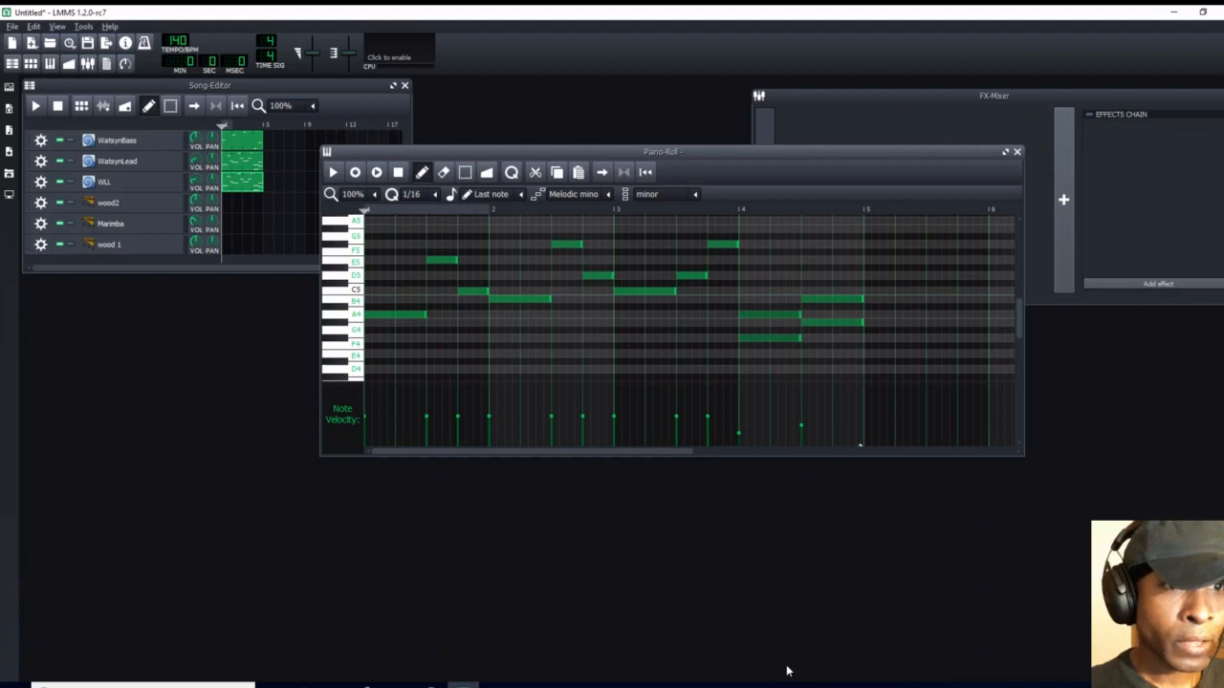
Step: Delete the short melody notes from bars 1 to 3 and extend the remaining A4, B4 and C5 notes to a full bar each
{"action": "right_click", "coordinate": [441, 259]}
{"action": "right_click", "coordinate": [471, 291]}
{"action": "right_click", "coordinate": [571, 244]}
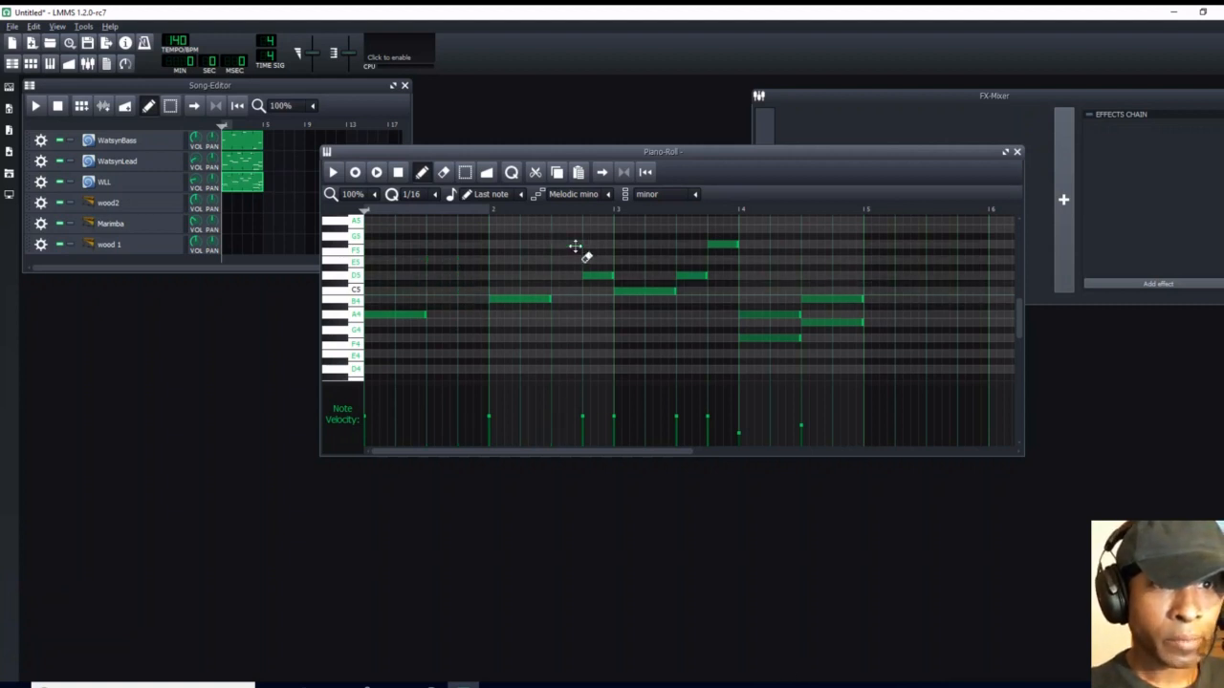
{"action": "right_click", "coordinate": [604, 276]}
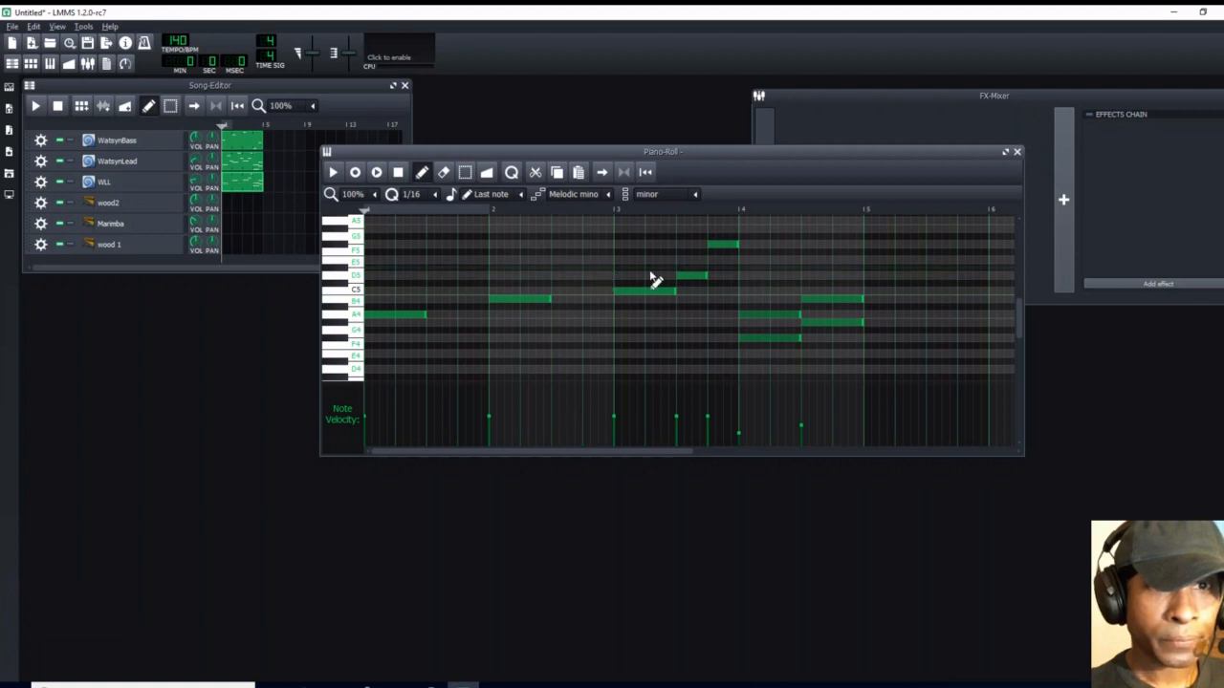
{"action": "right_click", "coordinate": [690, 275]}
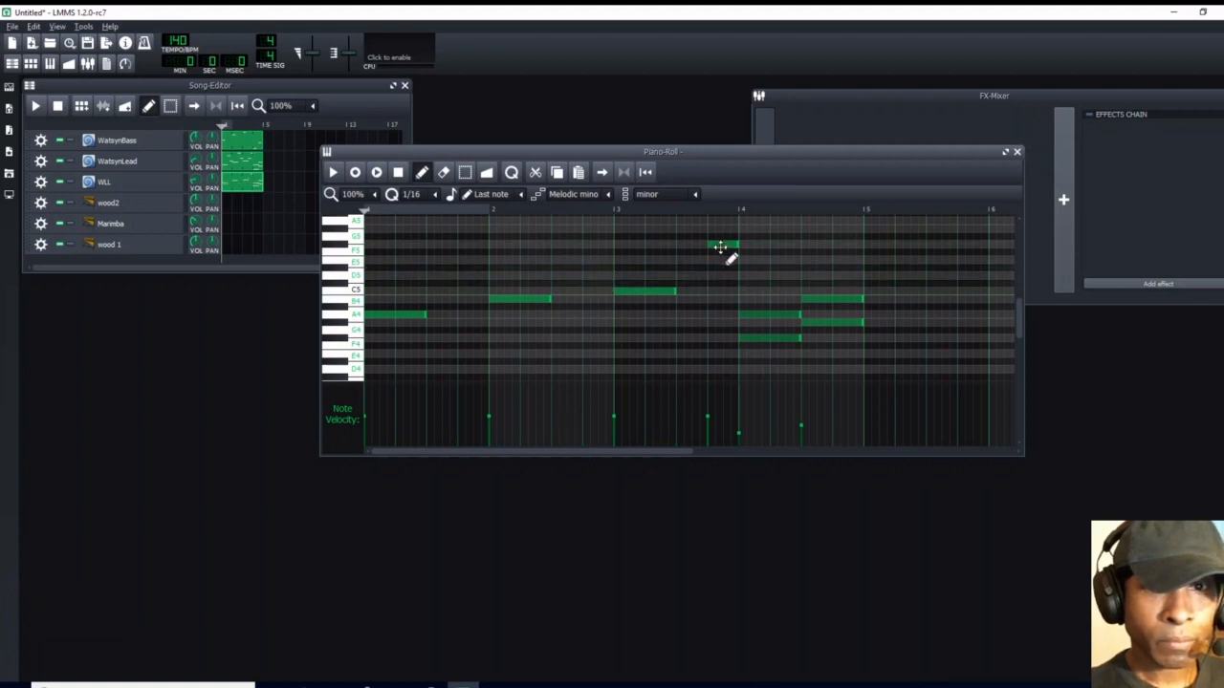
{"action": "right_click", "coordinate": [724, 246]}
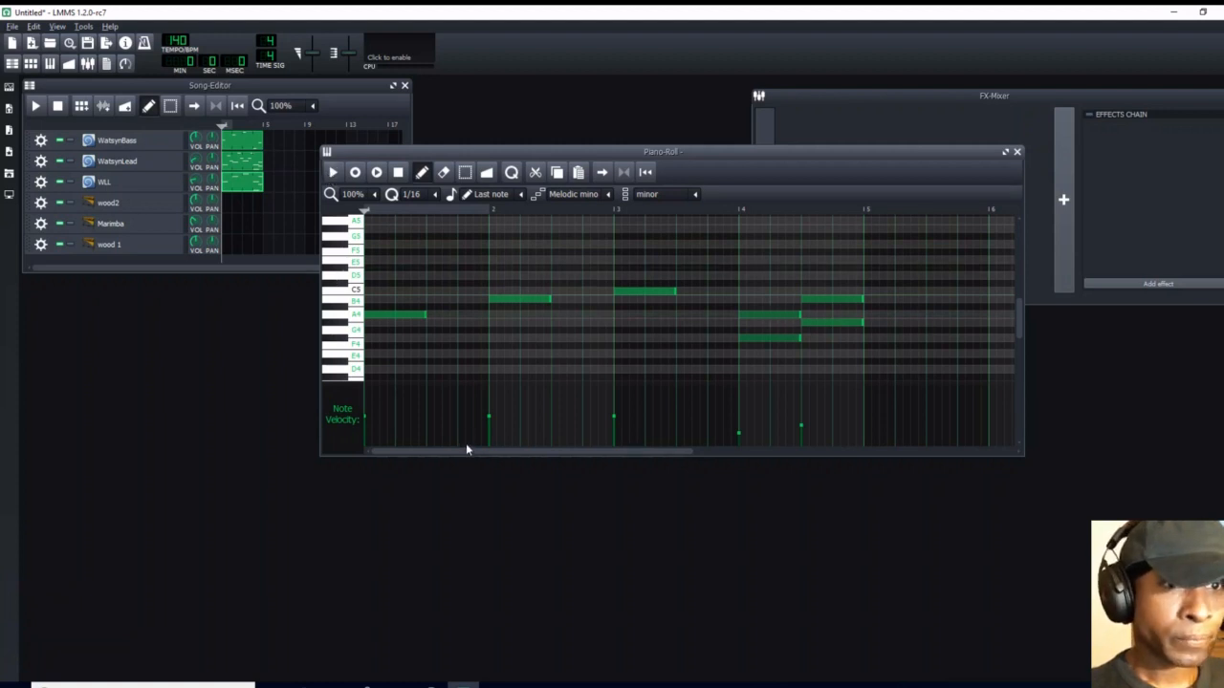
{"action": "left_click_drag", "start_coordinate": [427, 315], "coordinate": [738, 291]}
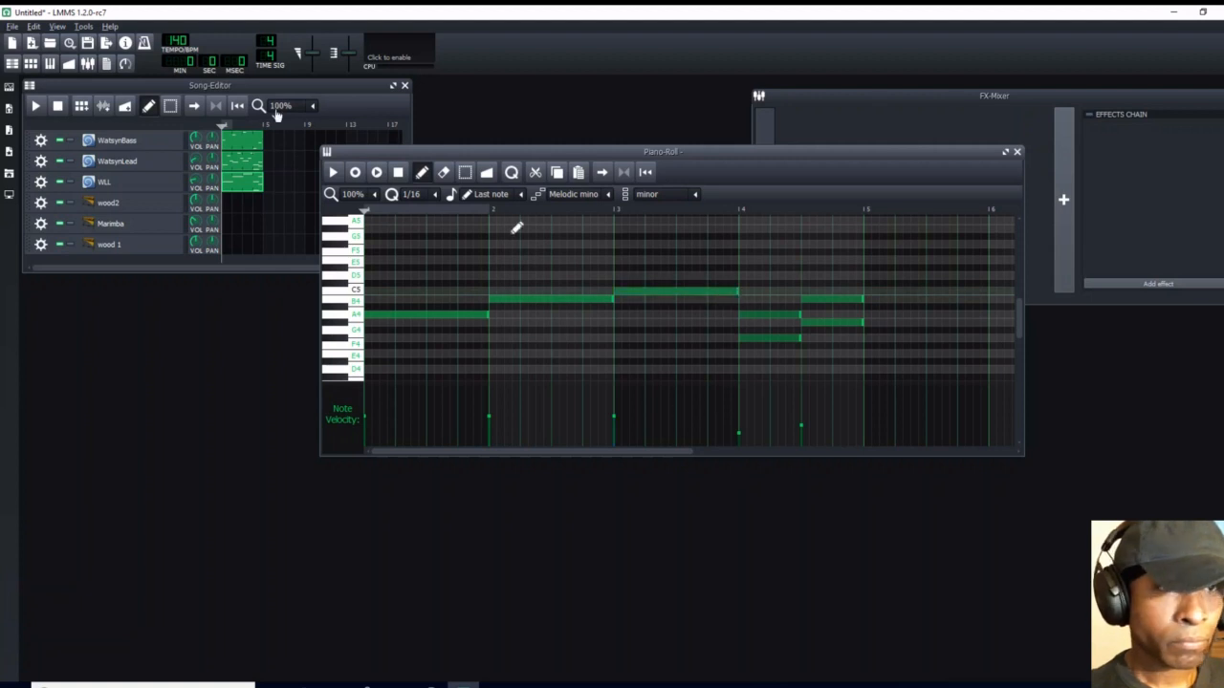
Step: Raise the velocity of the first chord in bar 4 during playback of the WLL pattern, and close the pattern
{"action": "key", "text": "space"}
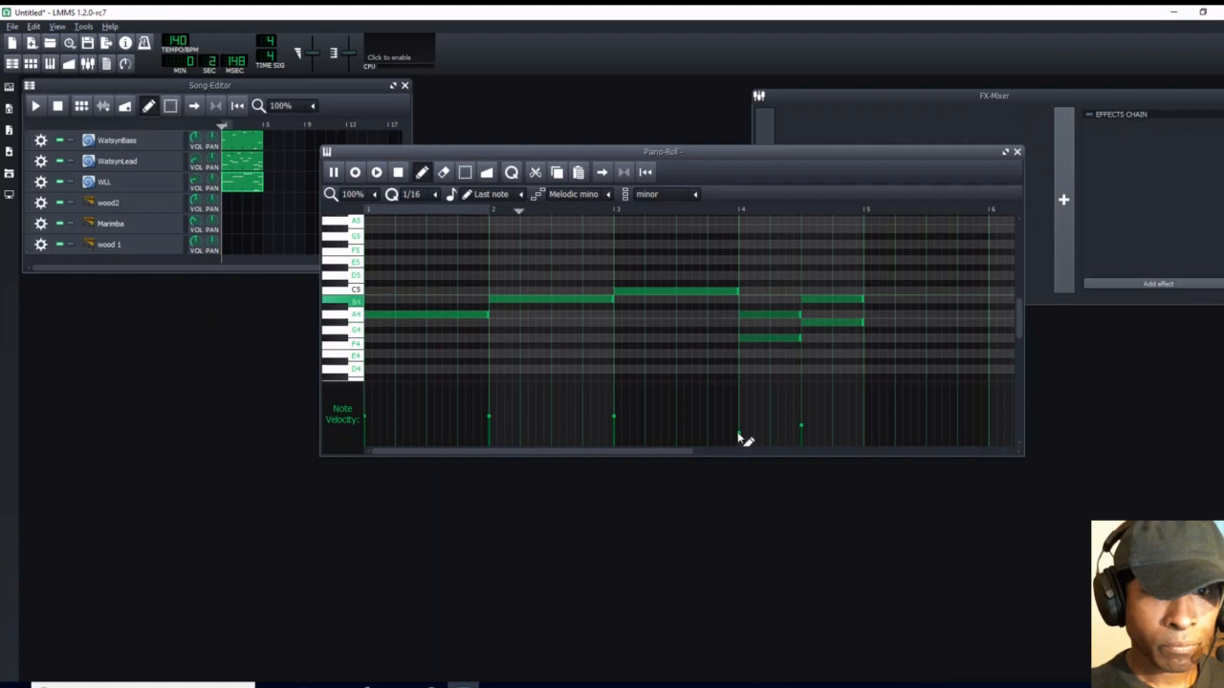
{"action": "mouse_move", "coordinate": [740, 430]}
{"action": "scroll", "coordinate": [740, 430], "scroll_direction": "up", "scroll_amount": 3}
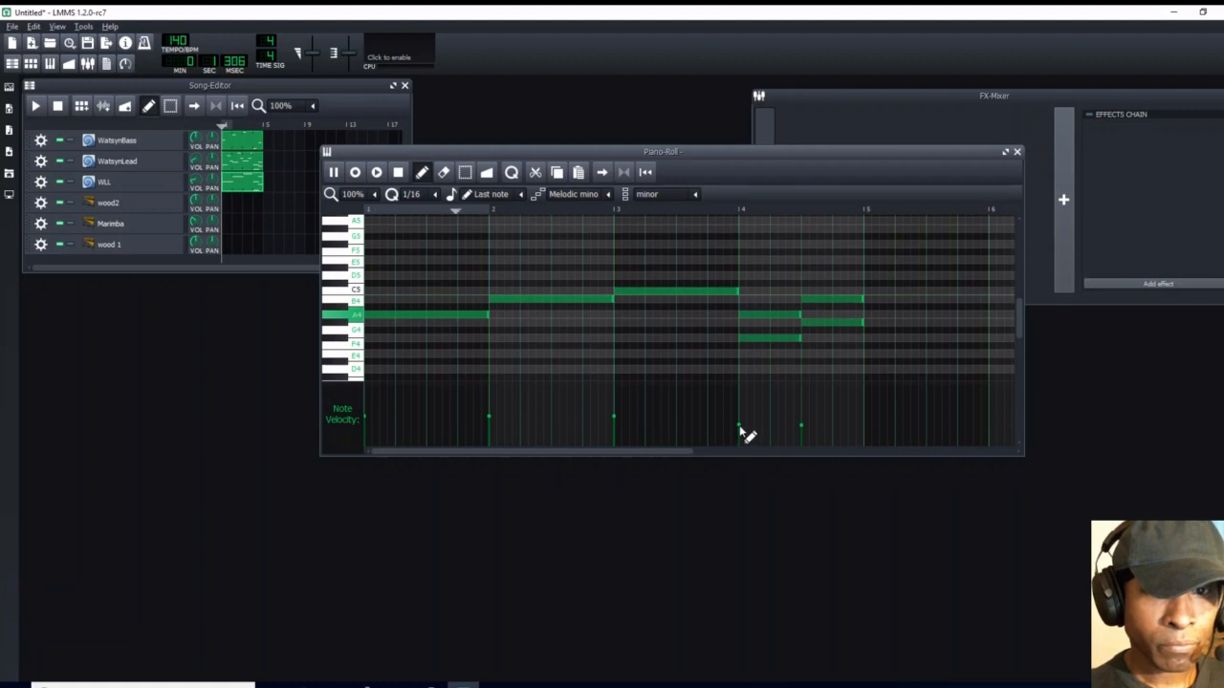
{"action": "scroll", "coordinate": [740, 431], "scroll_direction": "up", "scroll_amount": 3}
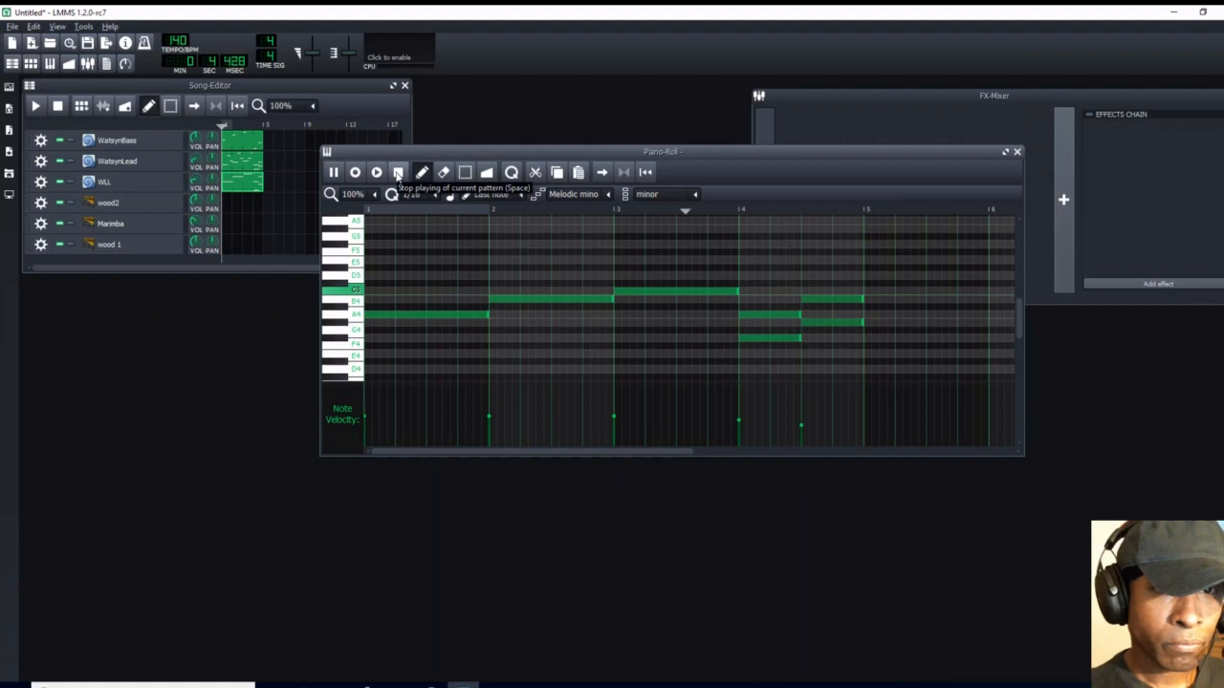
{"action": "left_click", "coordinate": [398, 175]}
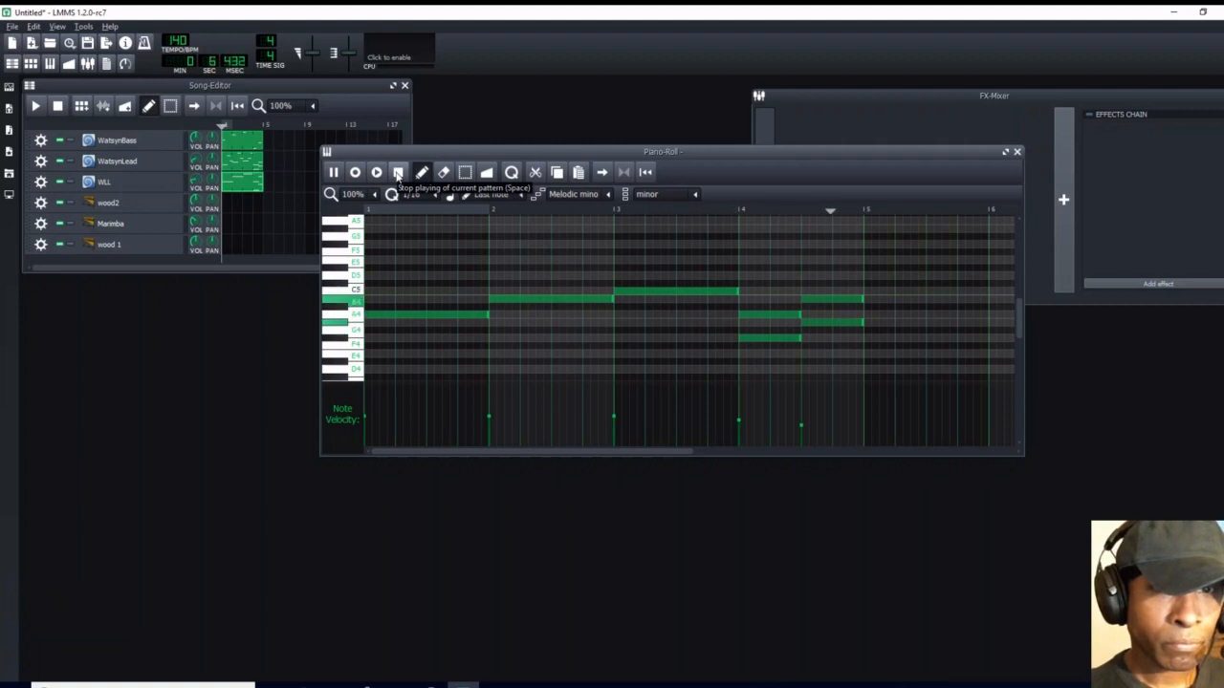
{"action": "left_click", "coordinate": [1016, 153]}
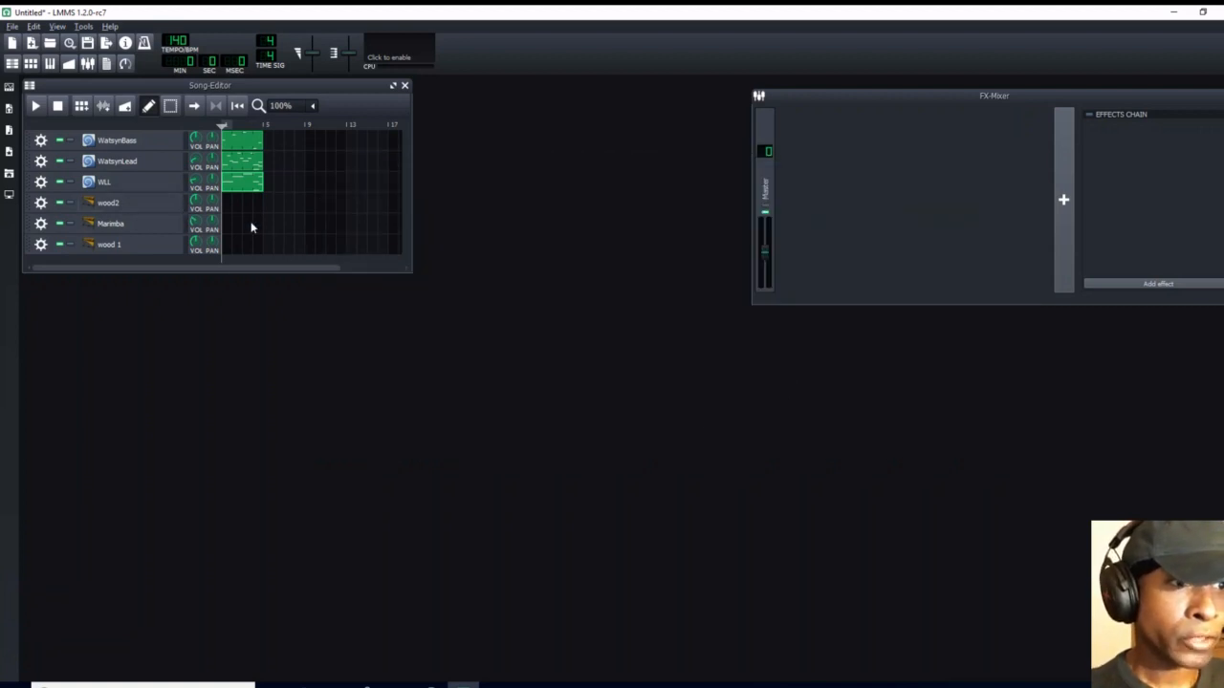
Step: Create a pattern at the start of the wood2 track, switch note entry to No chord, and clear the minor chord placed on A4
{"action": "double_click", "coordinate": [225, 201]}
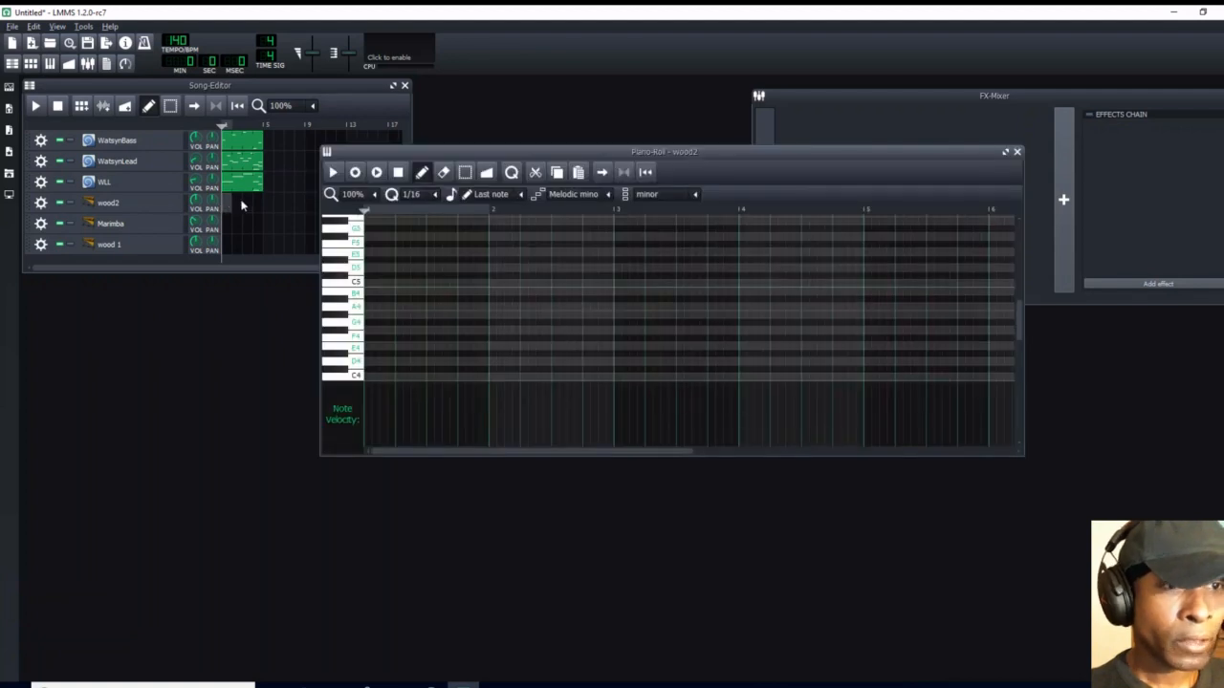
{"action": "left_click", "coordinate": [373, 306]}
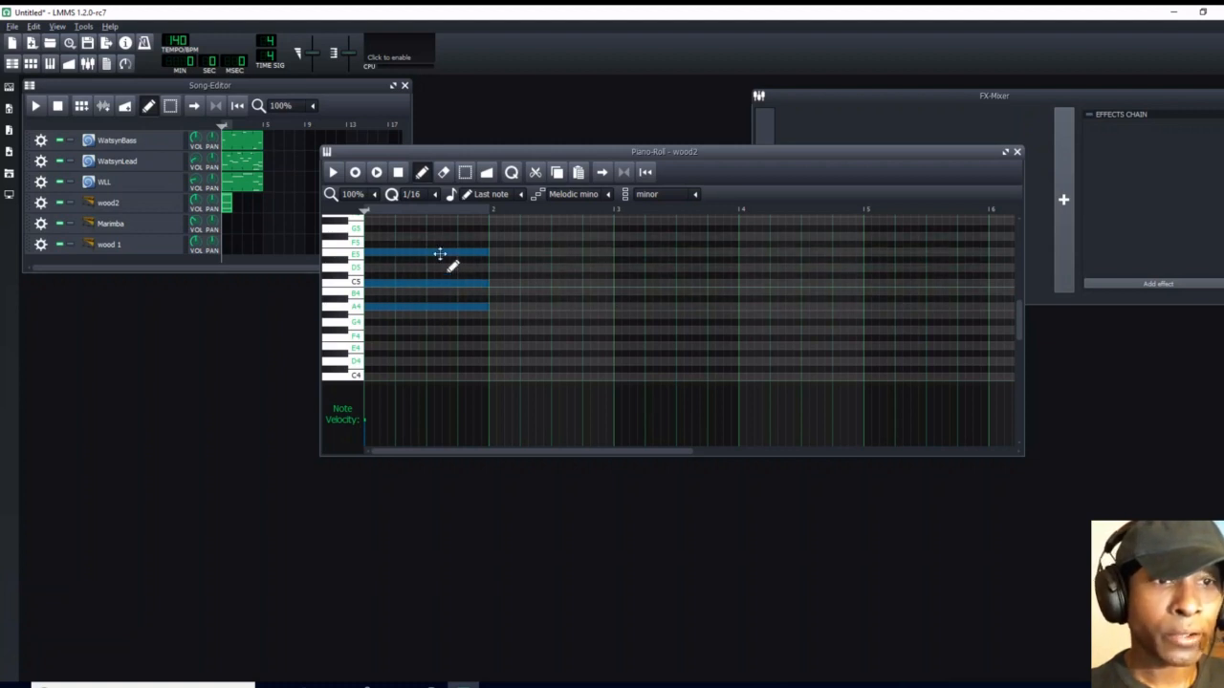
{"action": "left_click", "coordinate": [695, 196]}
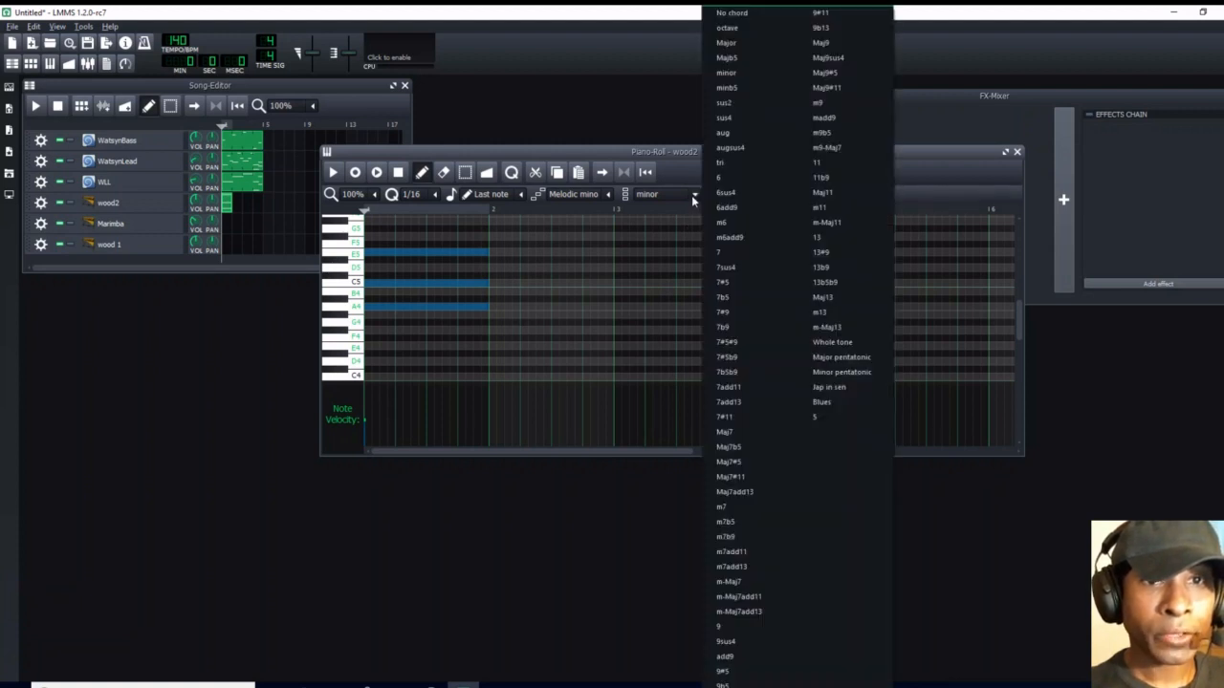
{"action": "left_click", "coordinate": [734, 13]}
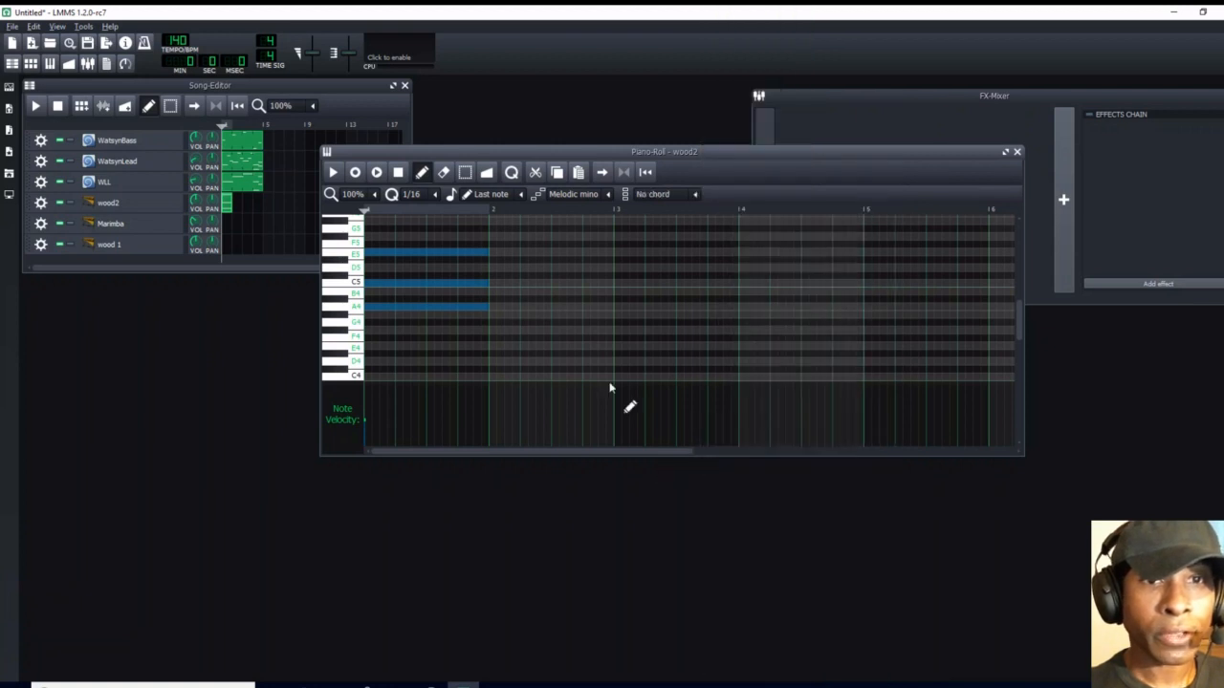
{"action": "right_click", "coordinate": [436, 253]}
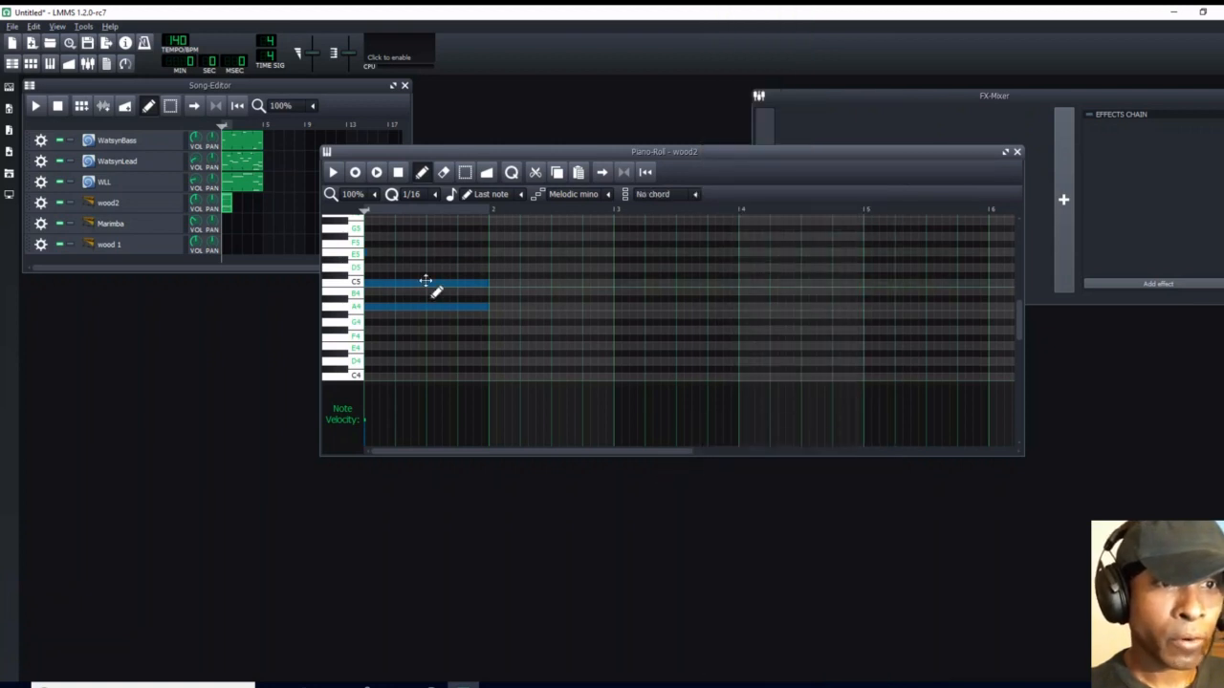
{"action": "right_click", "coordinate": [436, 285]}
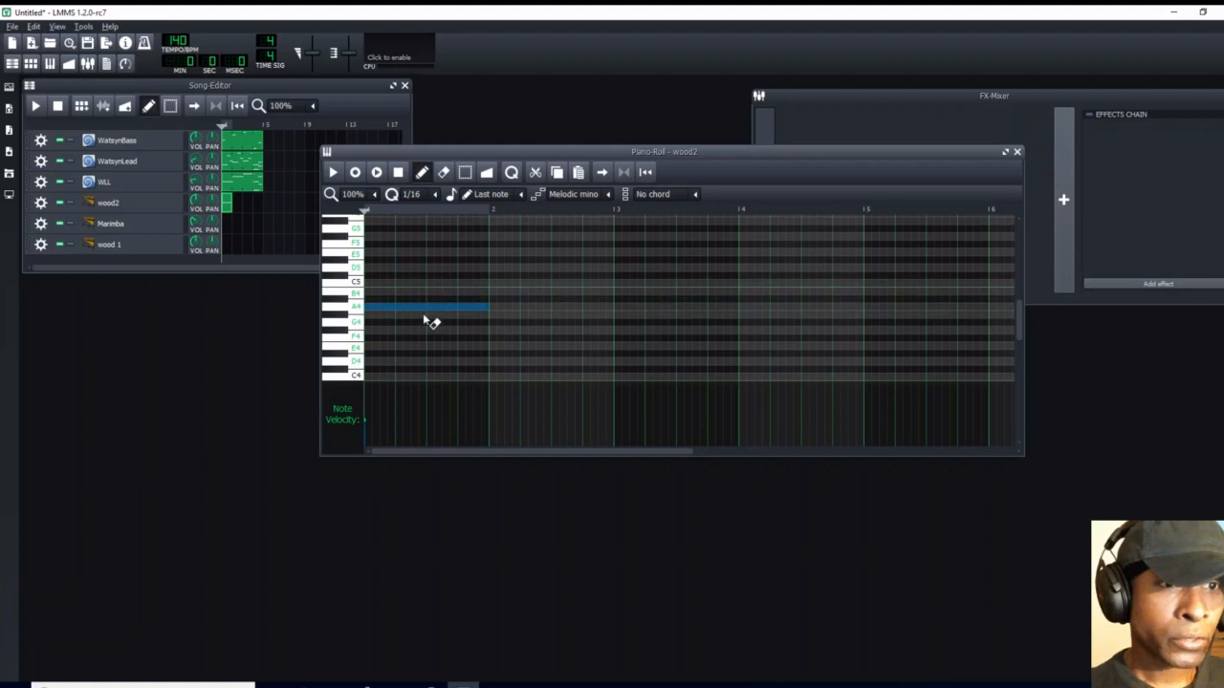
{"action": "right_click", "coordinate": [431, 308]}
Step: Place two back-to-back quarter notes on A4 in bar 1, and two A4 notes starting on beats 1 and 2.5 in bar 2
{"action": "left_click", "coordinate": [374, 308]}
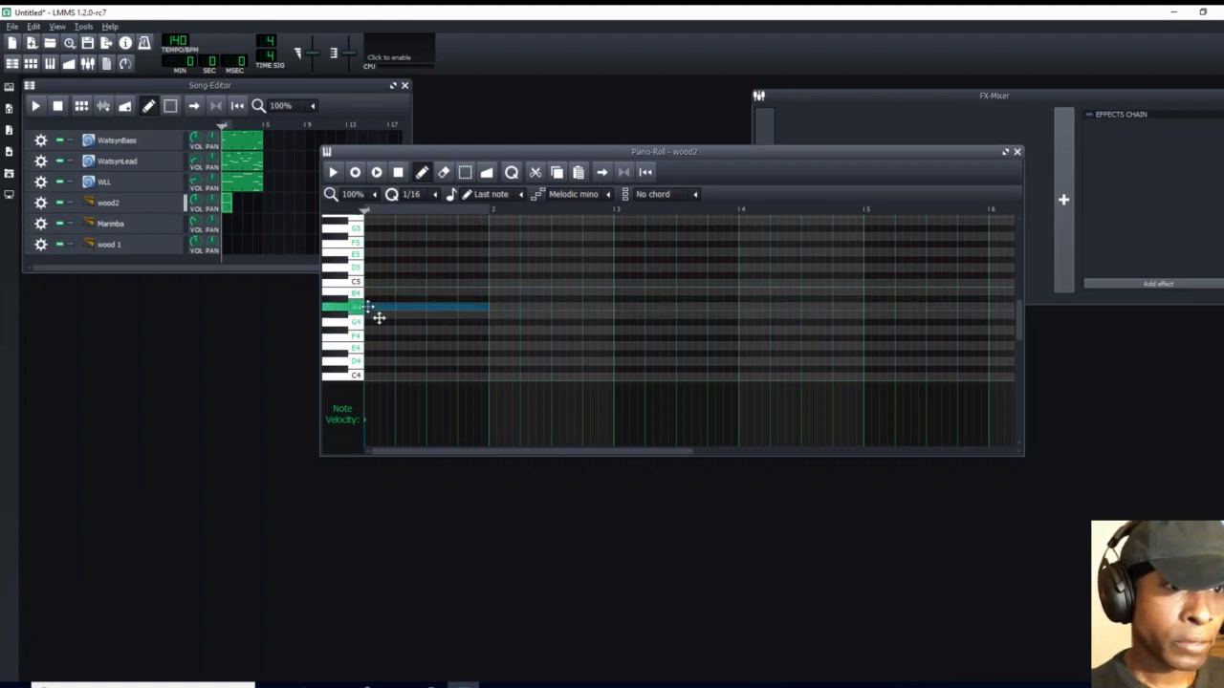
{"action": "left_click_drag", "start_coordinate": [498, 318], "coordinate": [426, 318]}
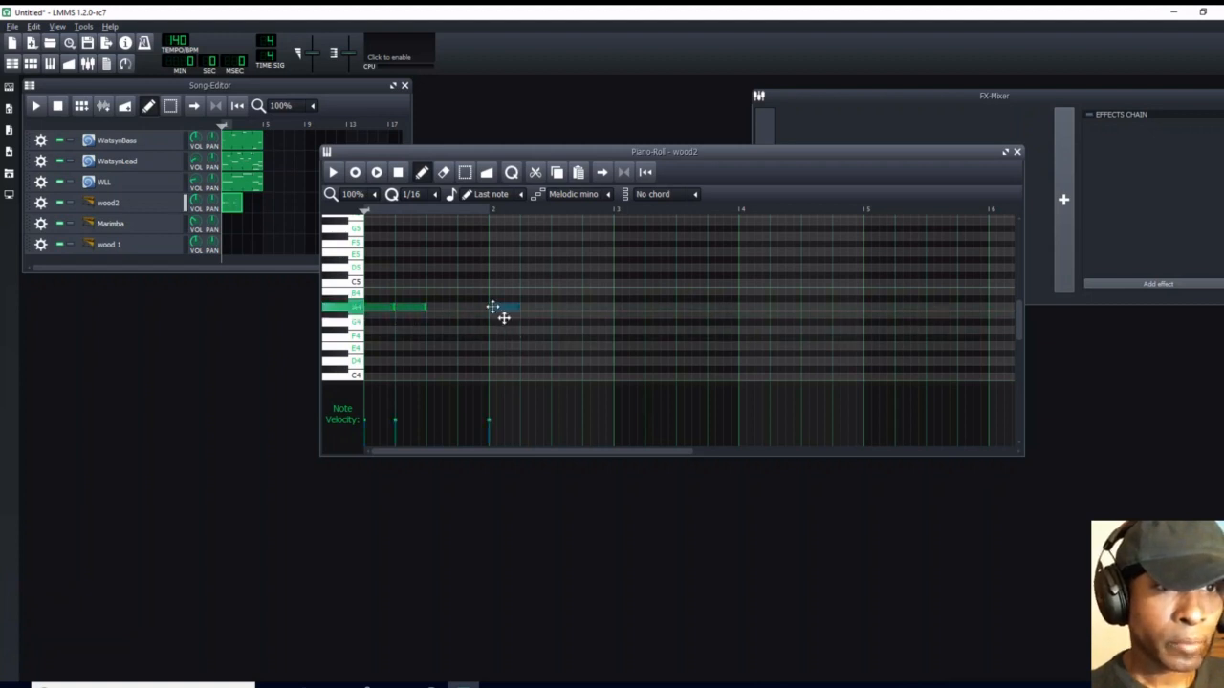
{"action": "left_click", "coordinate": [498, 309]}
{"action": "left_click", "coordinate": [540, 309]}
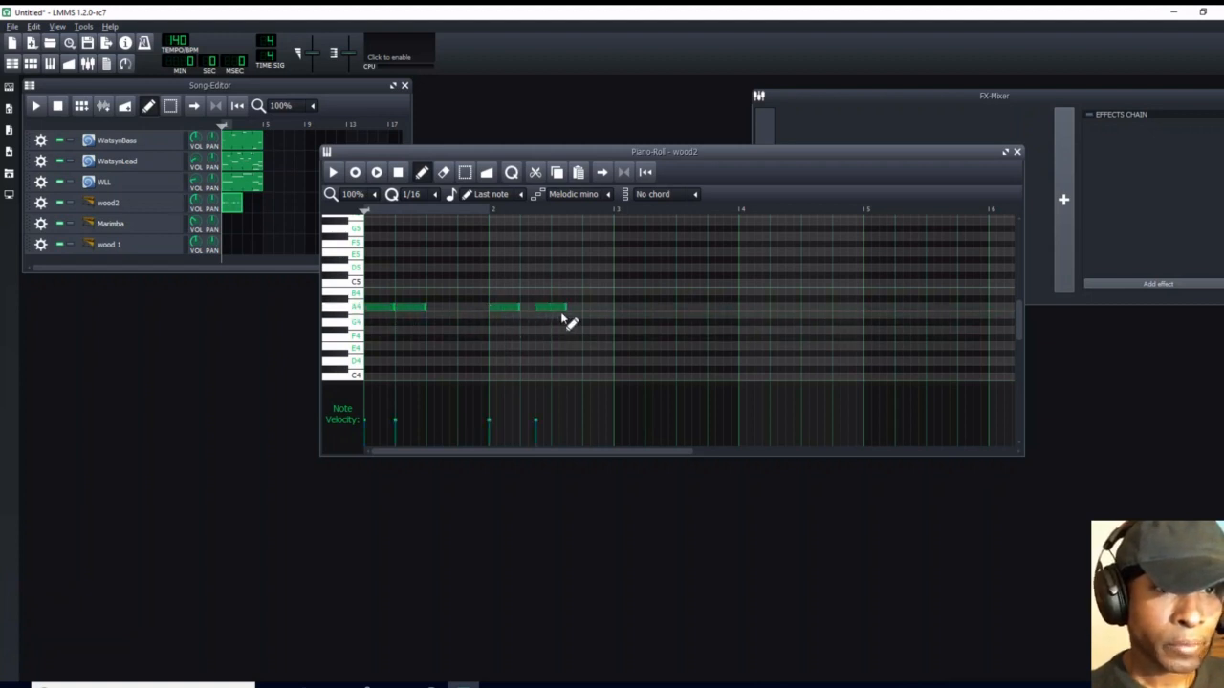
Step: Repeat the A4 rhythm in bars 3 and 4: two back-to-back quarter notes, followed by a quarter note and an offbeat eighth note
{"action": "left_click", "coordinate": [620, 309]}
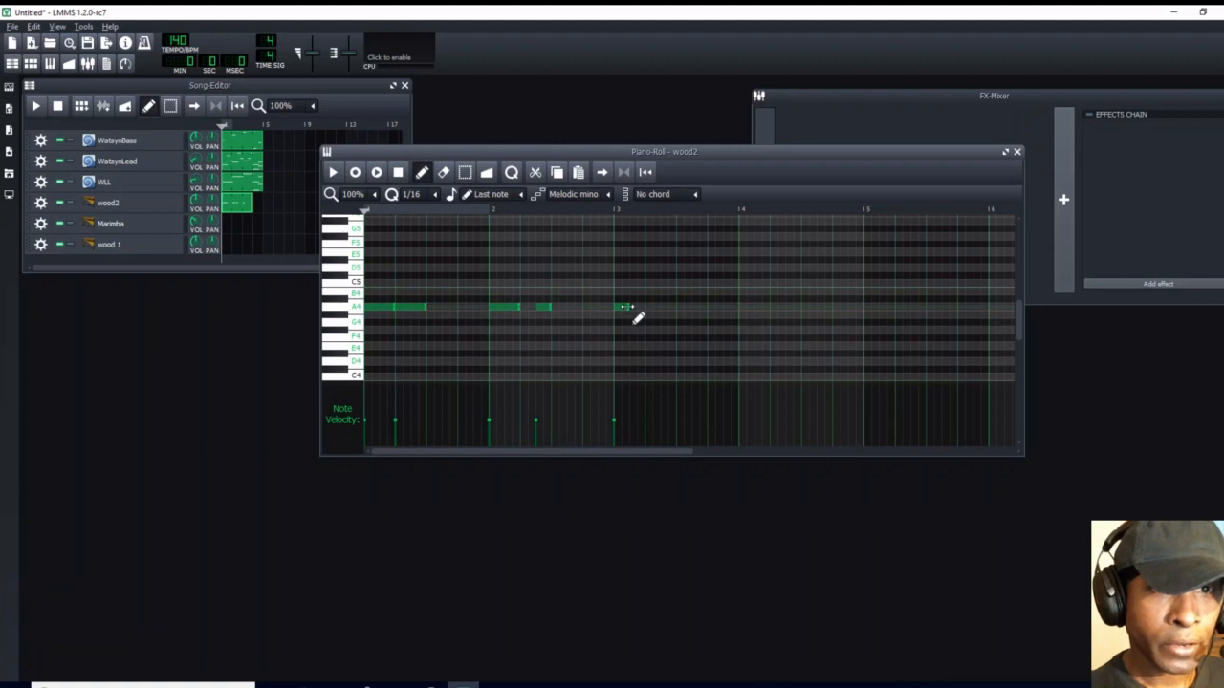
{"action": "left_click_drag", "start_coordinate": [629, 307], "coordinate": [663, 325]}
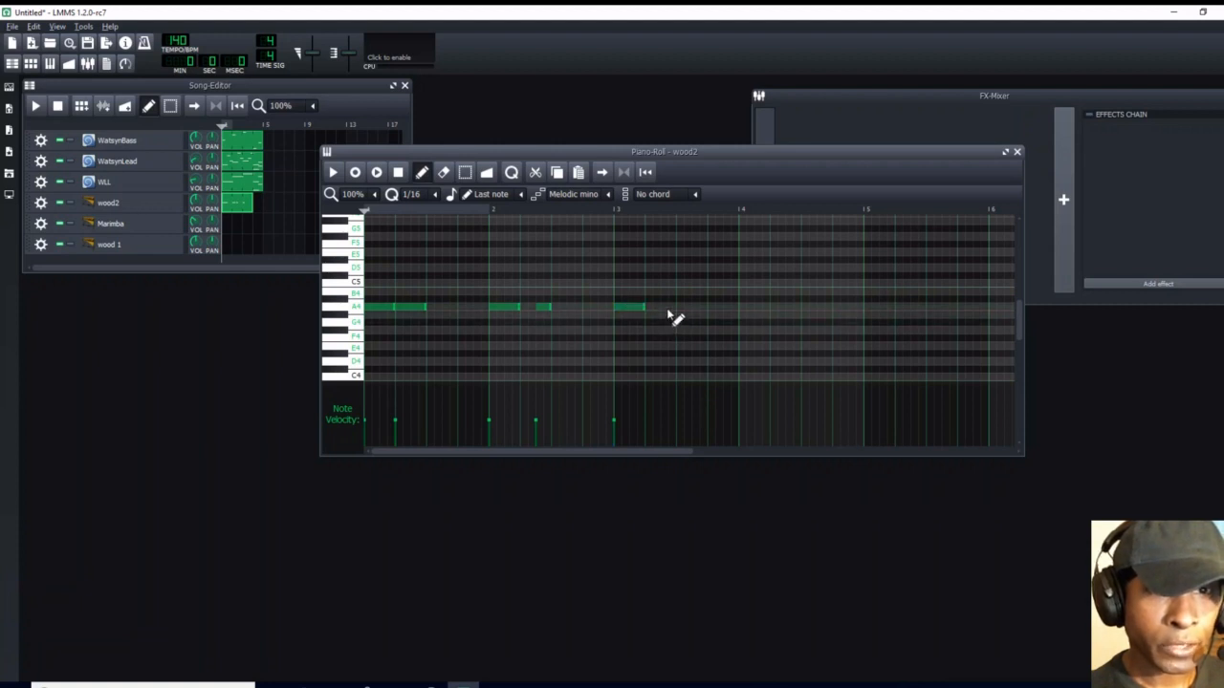
{"action": "left_click", "coordinate": [668, 308]}
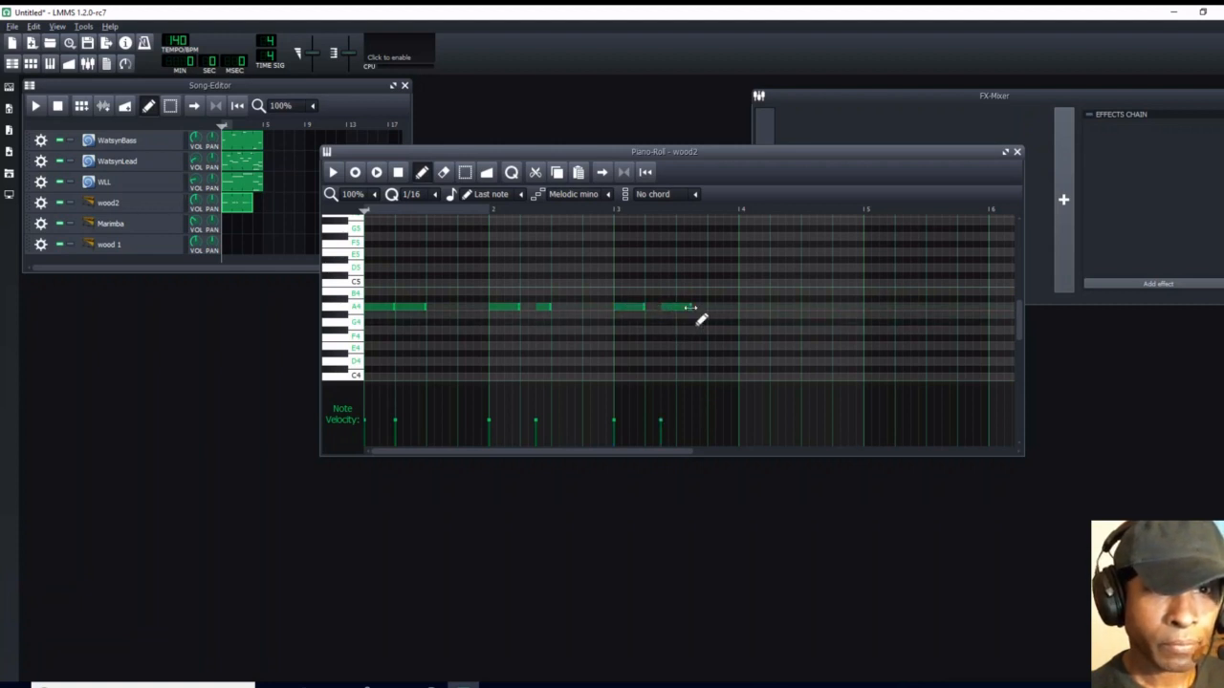
{"action": "left_click_drag", "start_coordinate": [677, 309], "coordinate": [661, 308]}
{"action": "left_click", "coordinate": [746, 309]}
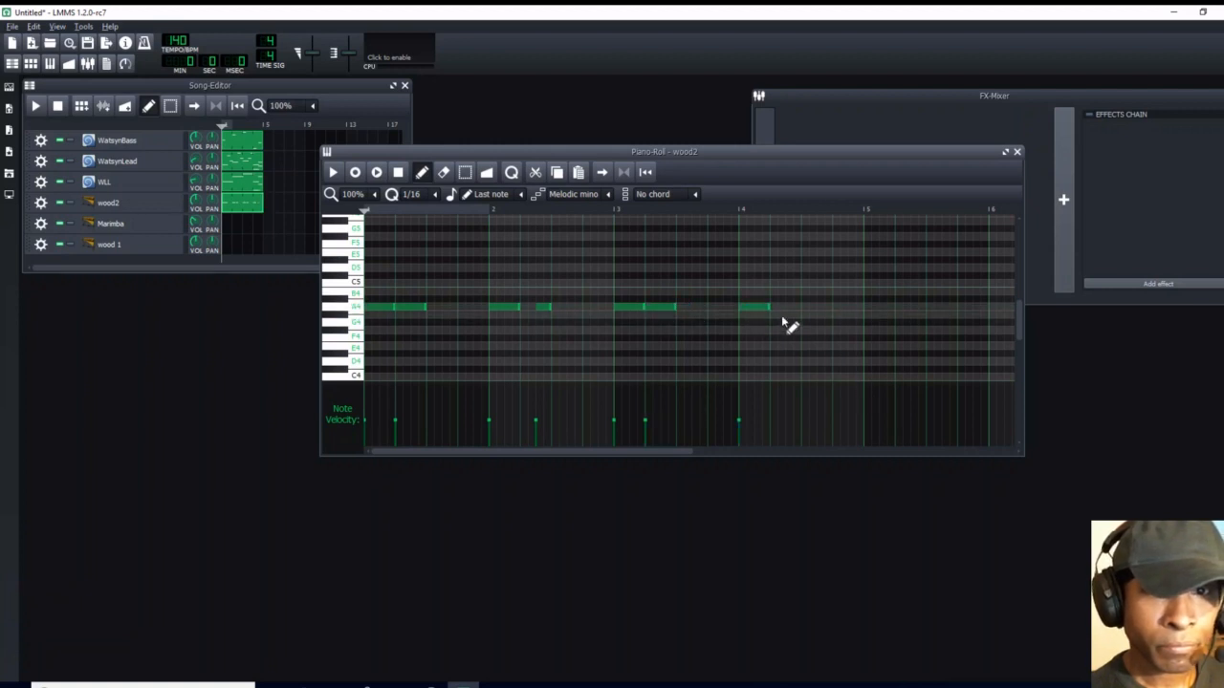
{"action": "left_click", "coordinate": [791, 308]}
{"action": "left_click_drag", "start_coordinate": [813, 308], "coordinate": [802, 311]}
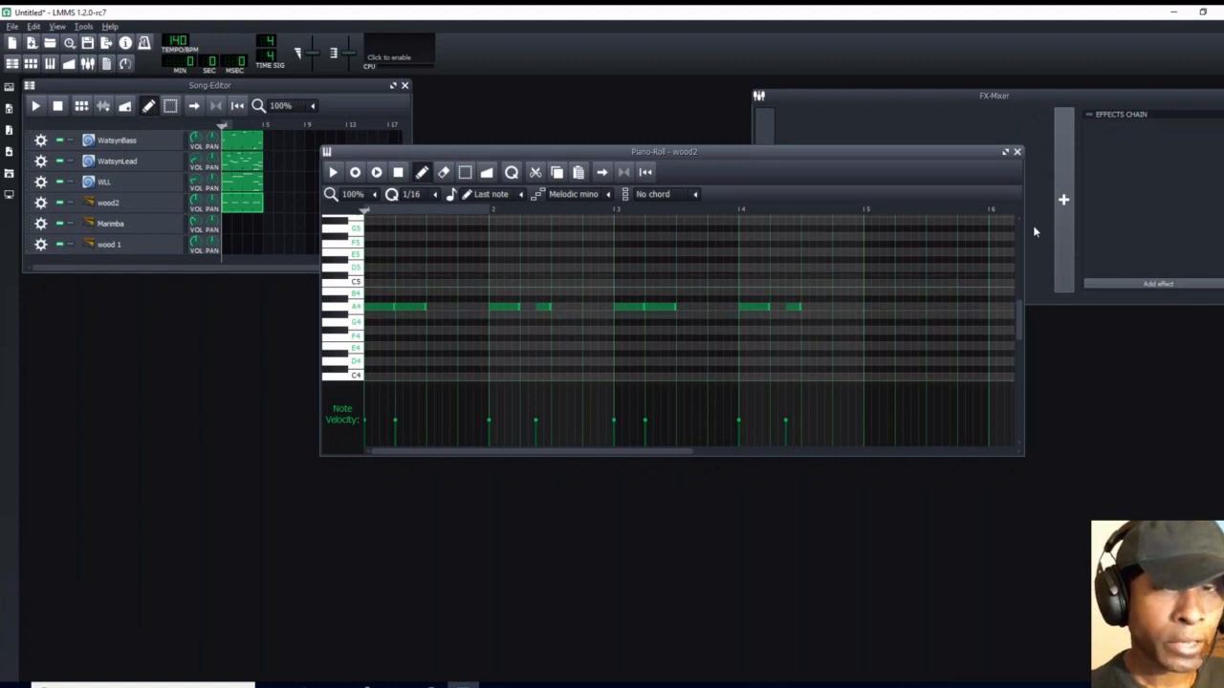
Step: Play the wood2 pattern to audition its rhythm and return to the song arrangement
{"action": "left_click", "coordinate": [333, 173]}
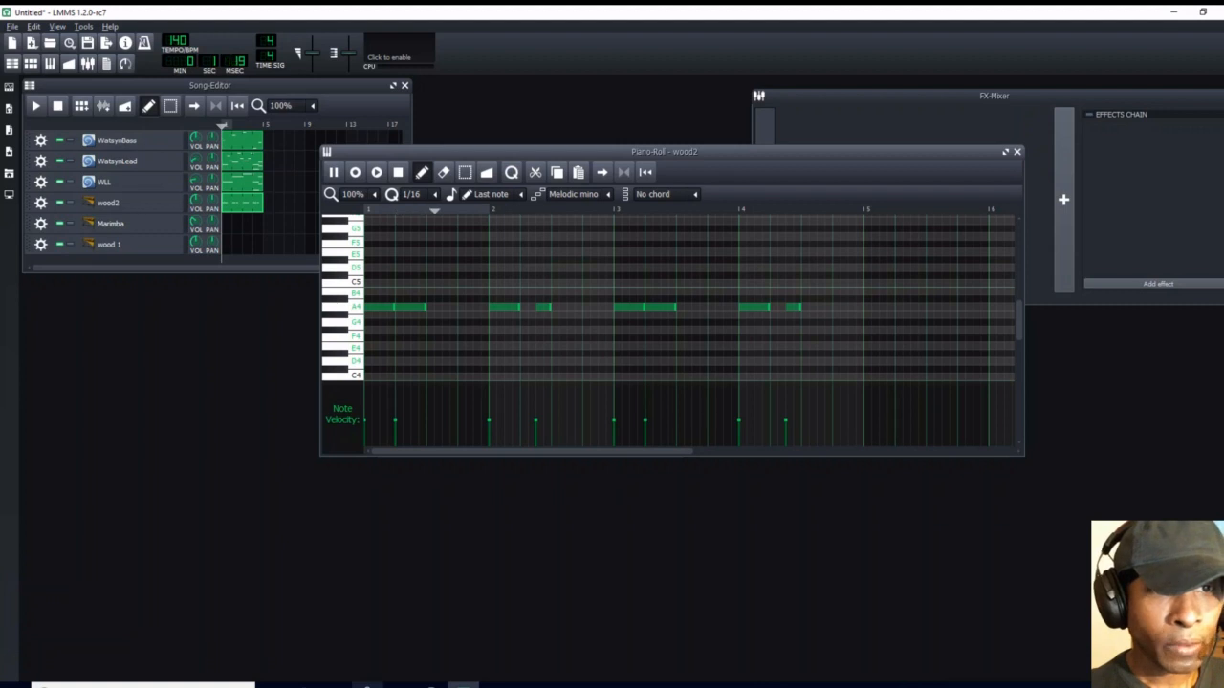
{"action": "mouse_move", "coordinate": [451, 679]}
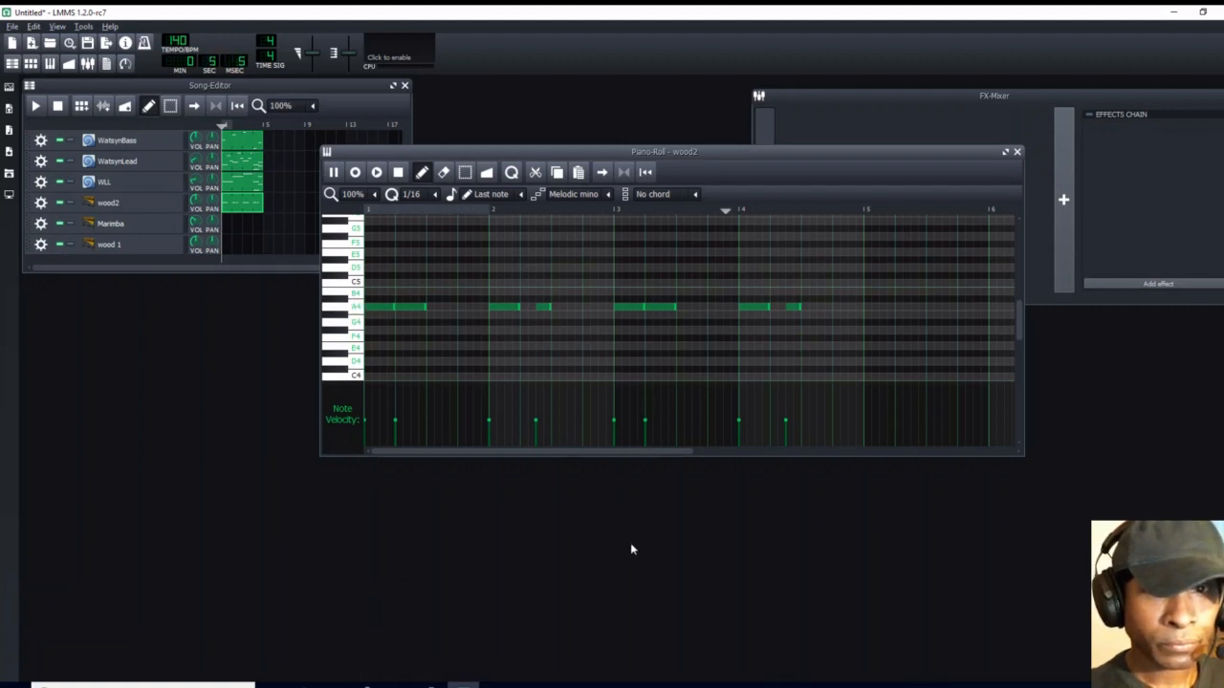
{"action": "left_click", "coordinate": [1017, 153]}
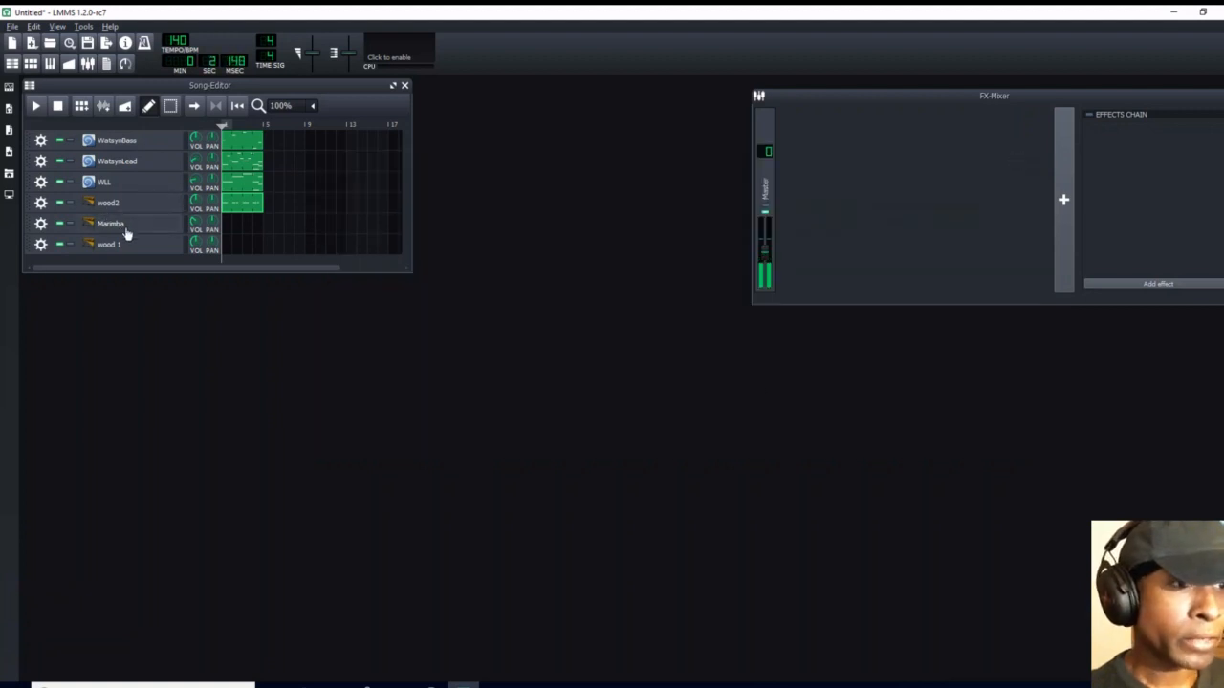
{"action": "left_click", "coordinate": [238, 203]}
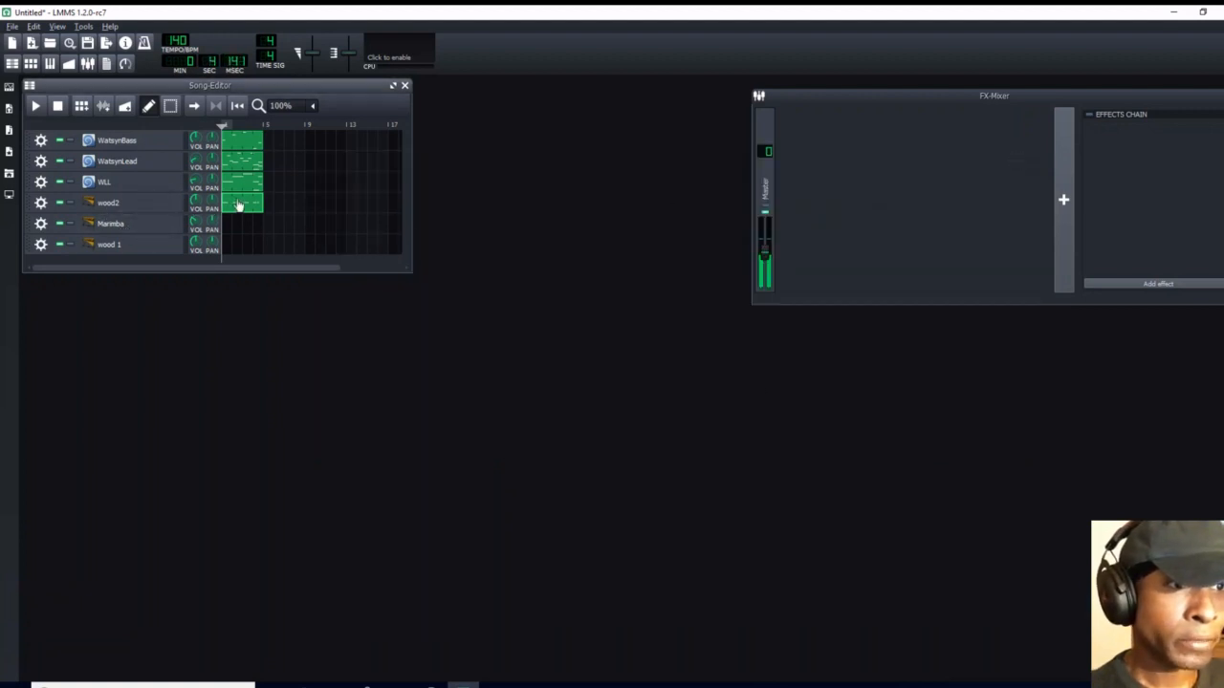
Step: Stop playback, create a pattern at the start of the Marimba track, and place an A4 eighth note on beat 3 of bars 1 to 4
{"action": "key", "text": "space"}
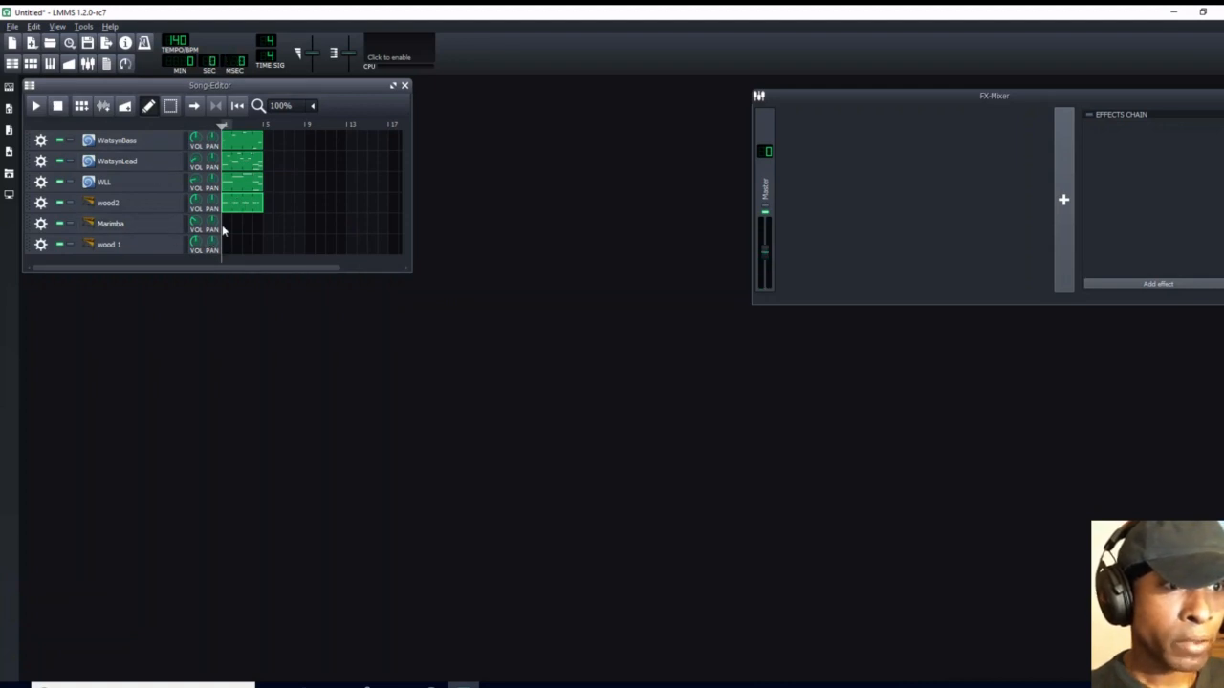
{"action": "double_click", "coordinate": [227, 228]}
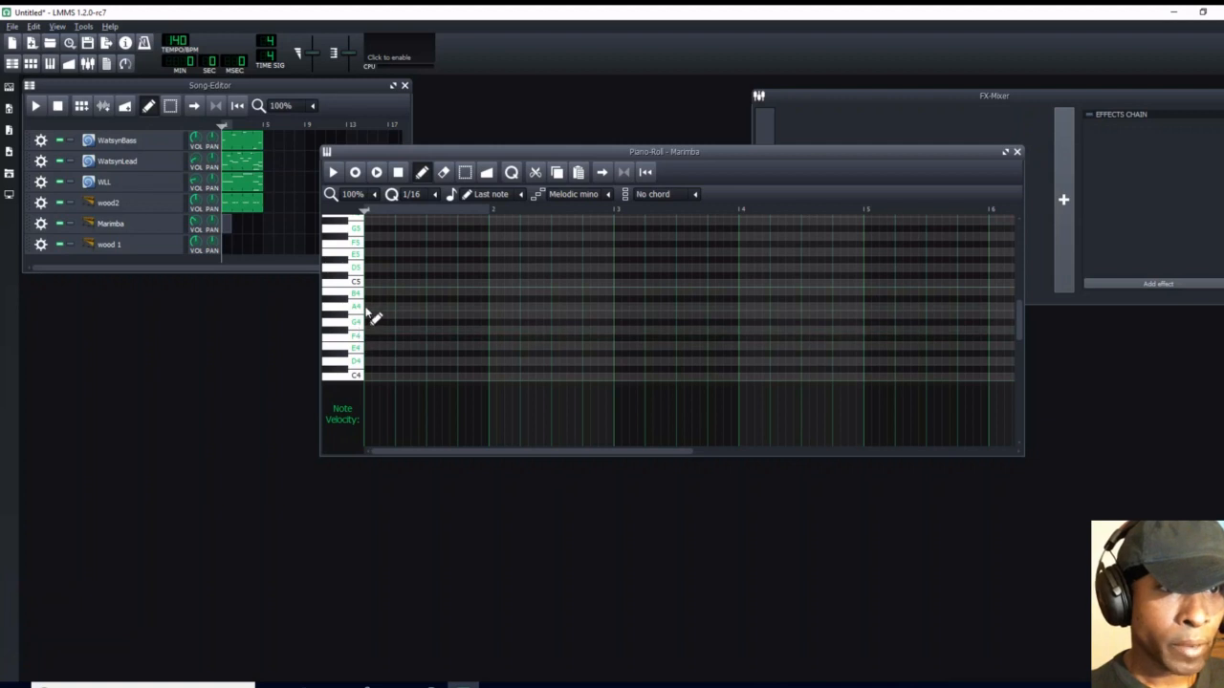
{"action": "left_click", "coordinate": [430, 307]}
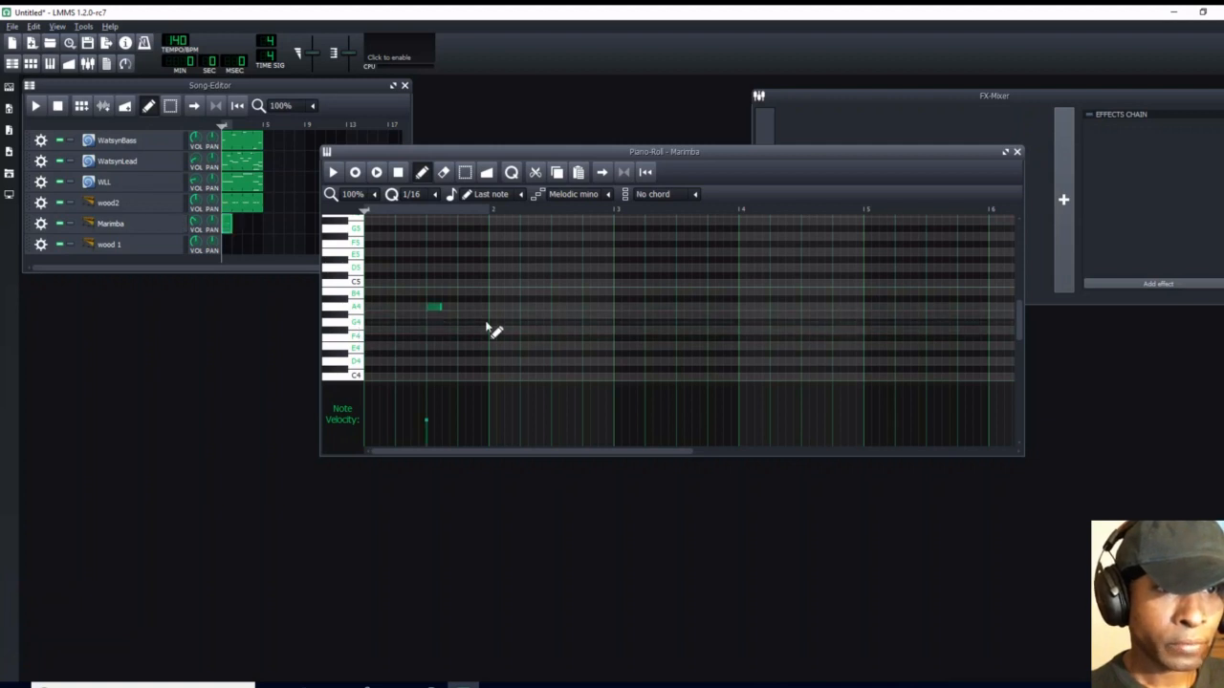
{"action": "left_click", "coordinate": [552, 308]}
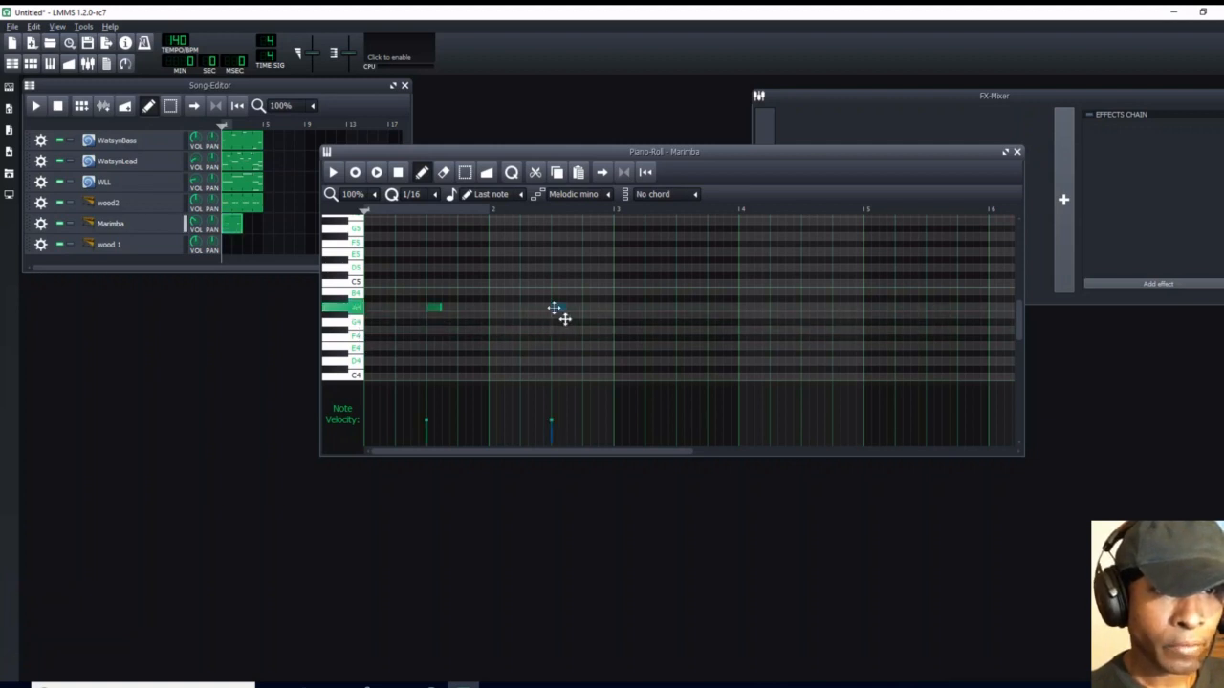
{"action": "left_click", "coordinate": [679, 308]}
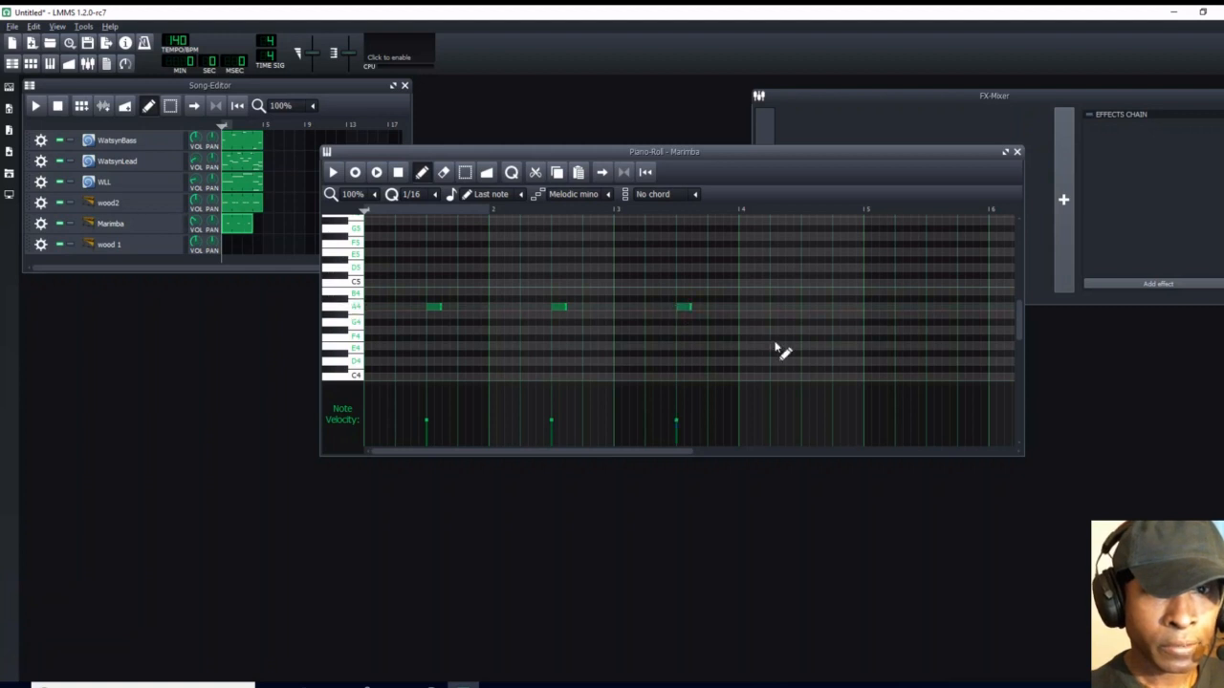
{"action": "left_click", "coordinate": [805, 308]}
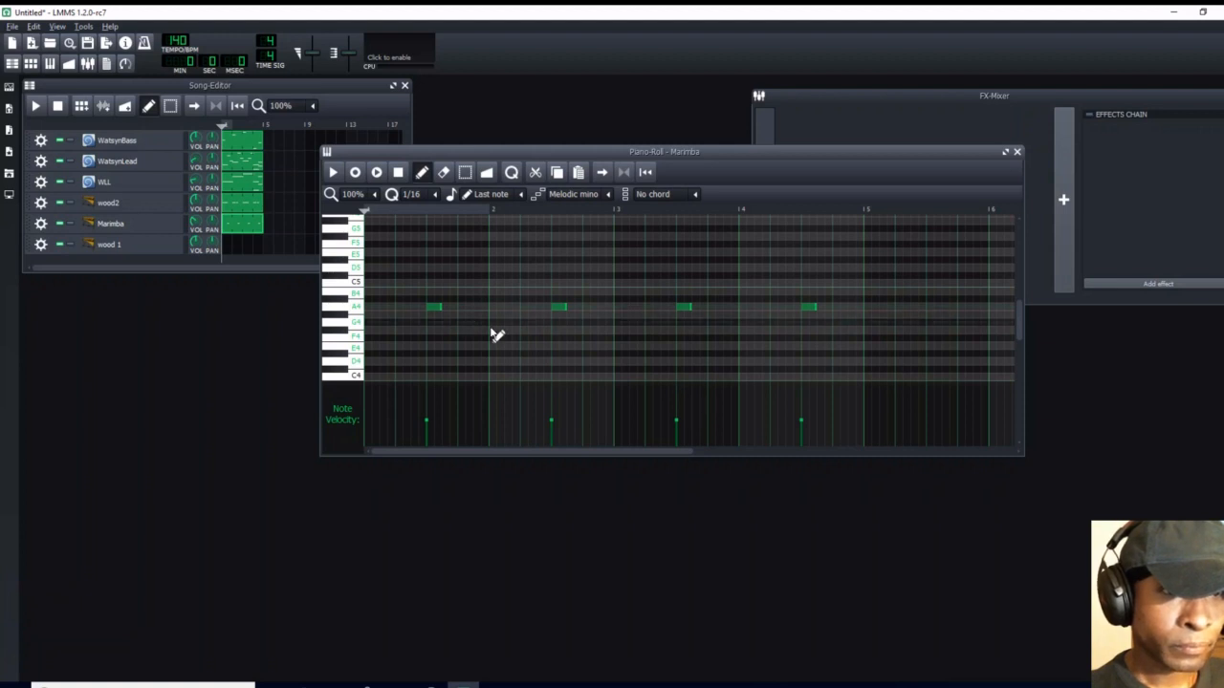
Step: Add an A4 eighth note on beat 4 of bar 2, and four consecutive A4 sixteenth notes from beat 4 of bar 4
{"action": "left_click", "coordinate": [587, 308]}
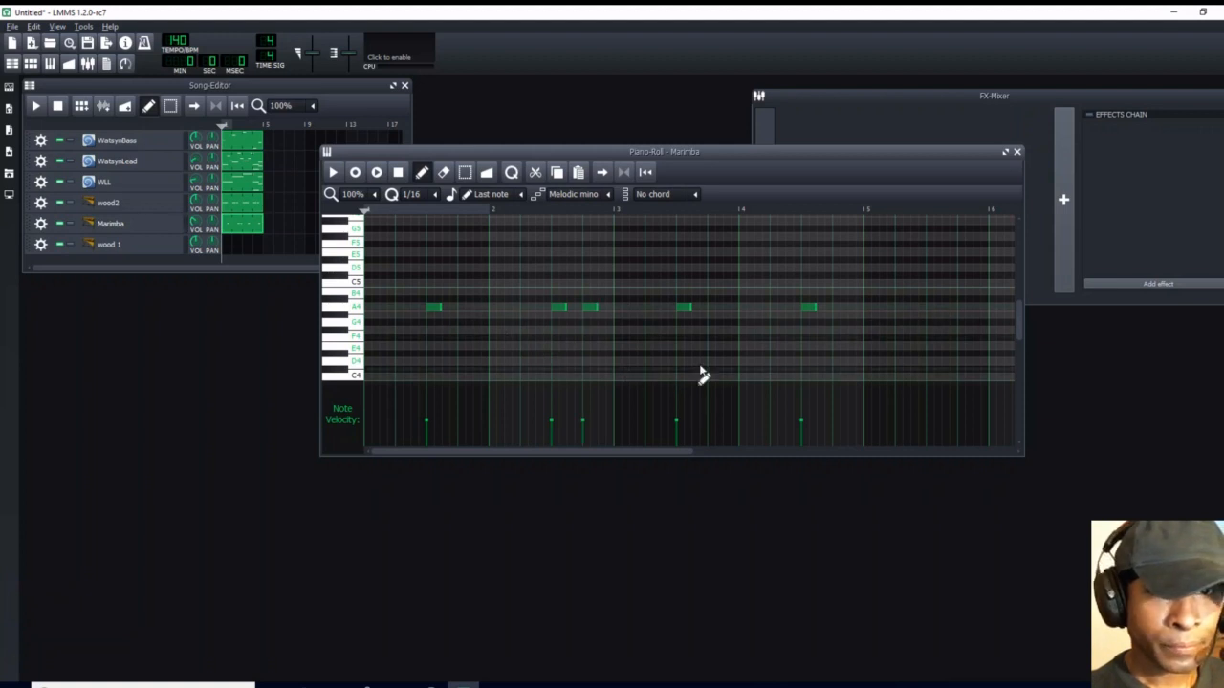
{"action": "left_click", "coordinate": [838, 309]}
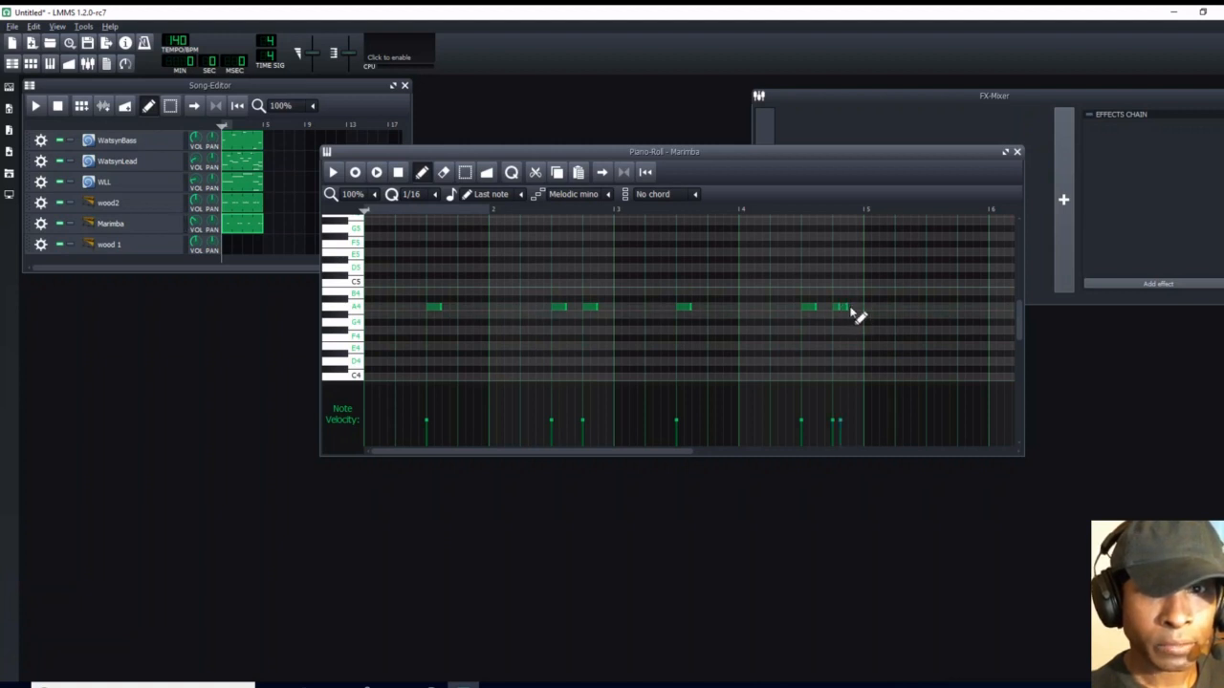
{"action": "left_click", "coordinate": [856, 307]}
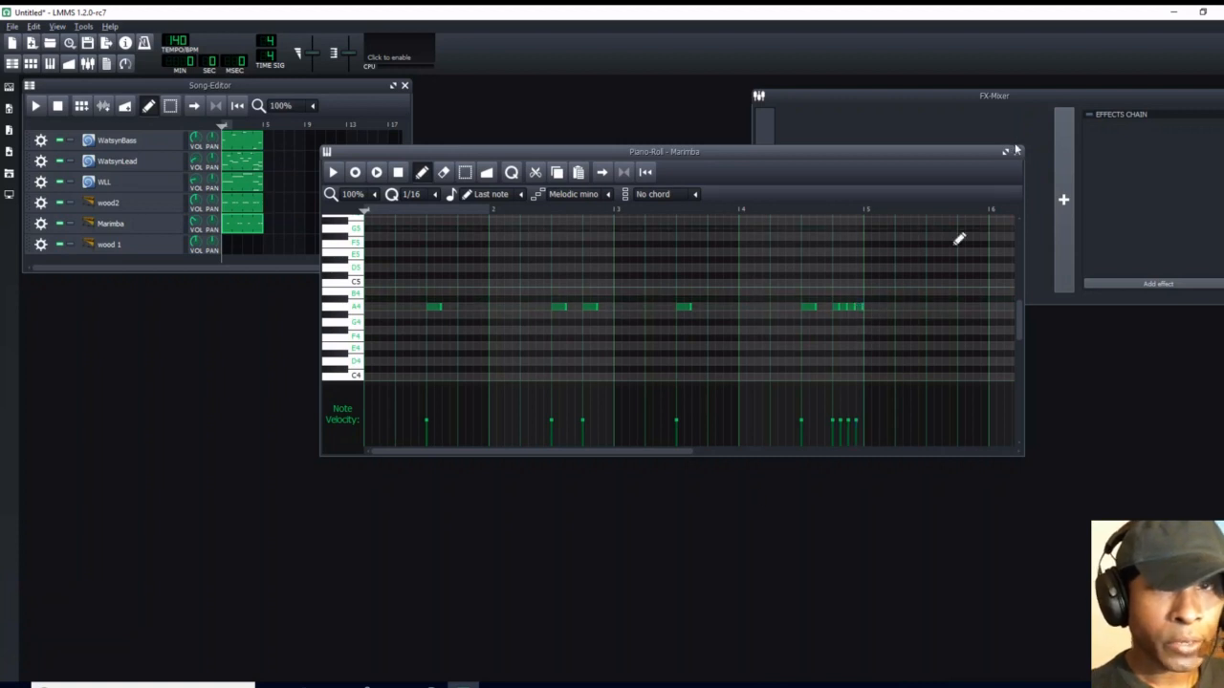
Step: Play the Marimba pattern to audition its rhythm and return to the song arrangement
{"action": "left_click", "coordinate": [334, 174]}
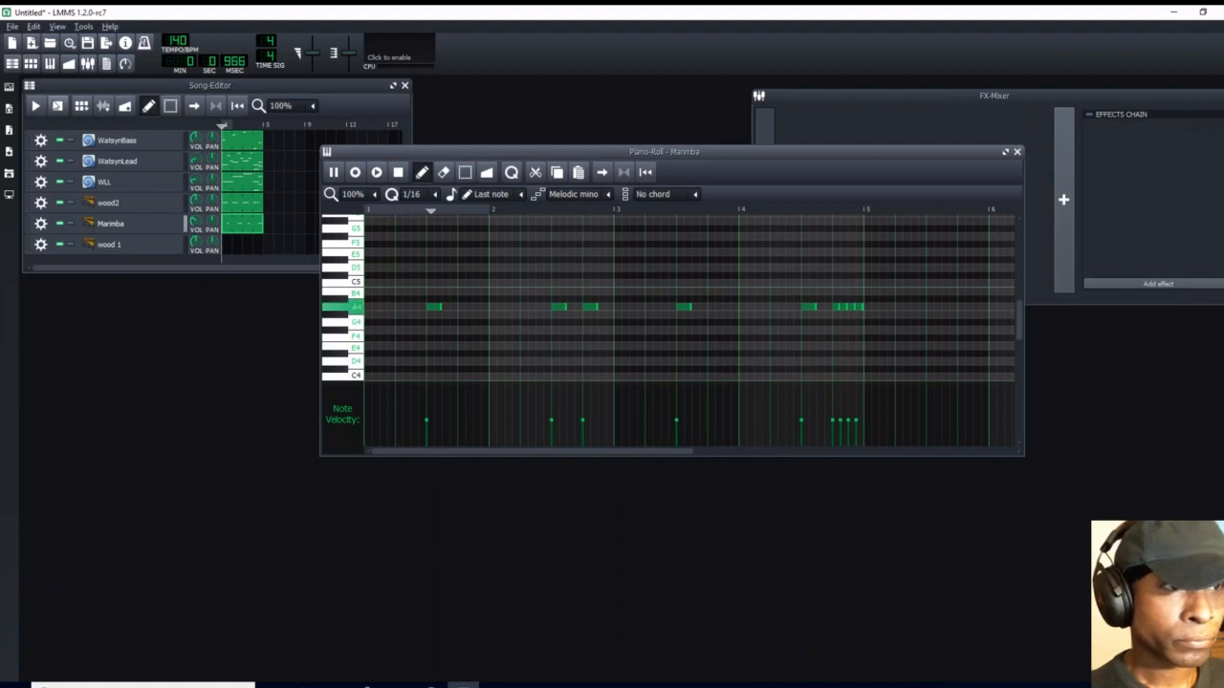
{"action": "left_click", "coordinate": [57, 106]}
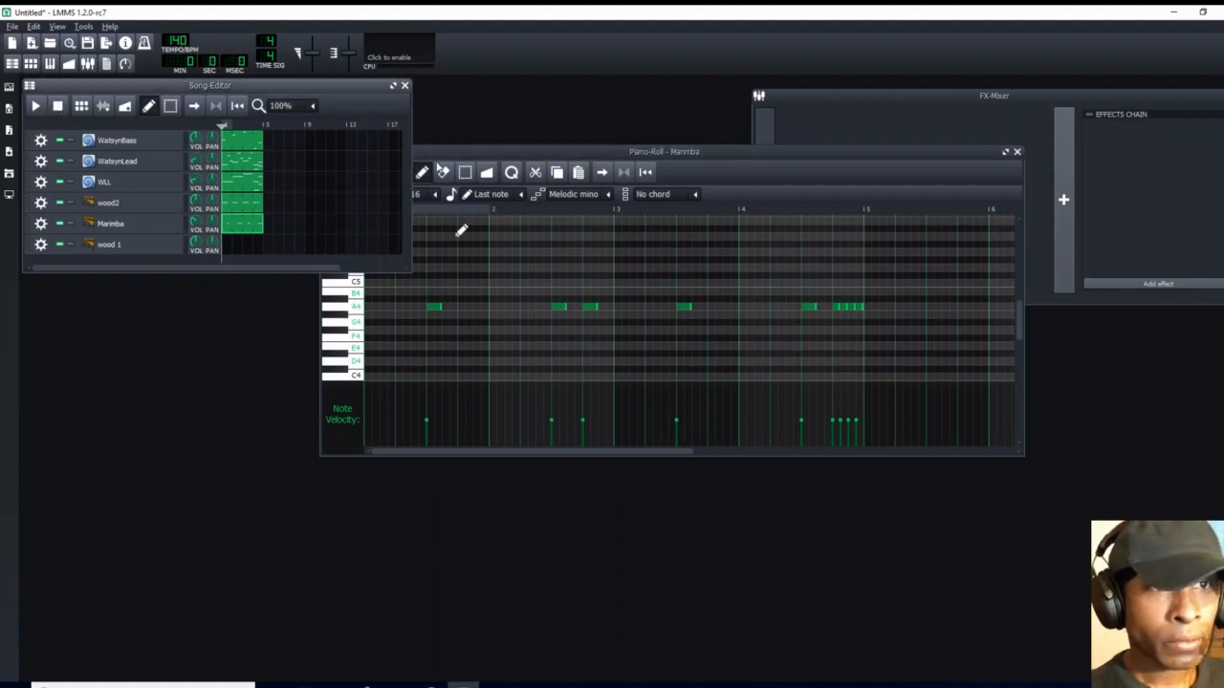
{"action": "left_click", "coordinate": [453, 156]}
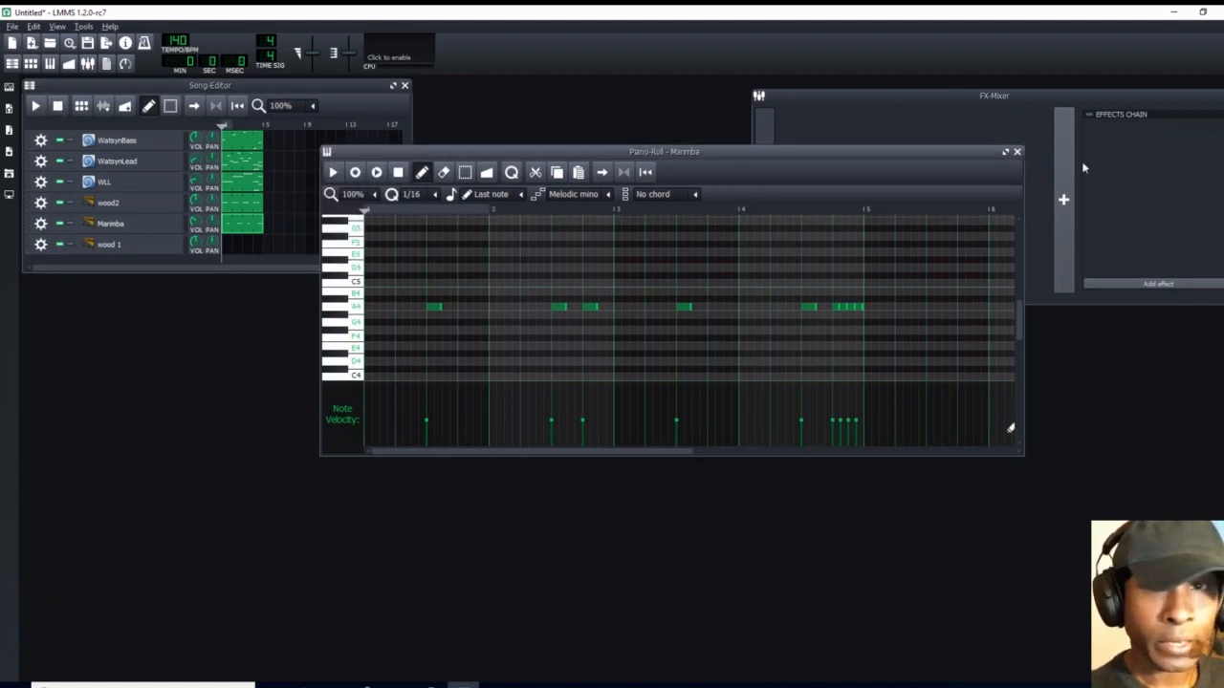
{"action": "left_click", "coordinate": [1018, 153]}
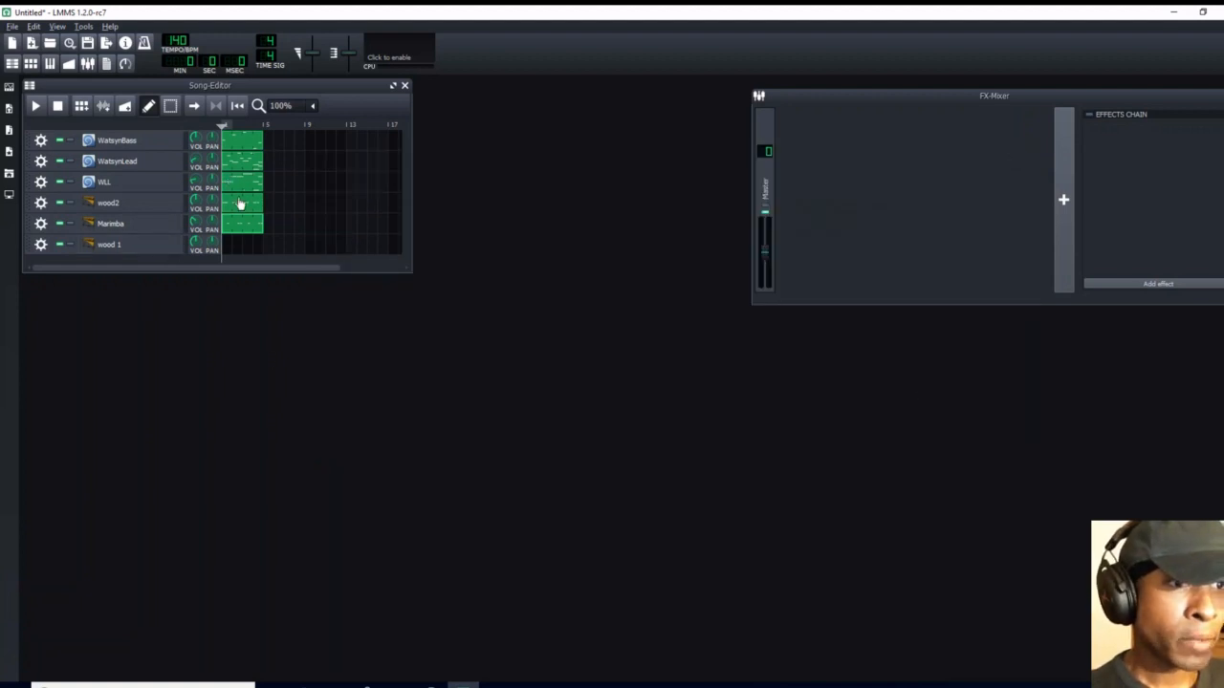
Step: Copy the wood2 pattern to the start of the wood 1 track and open the copy for note editing
{"action": "left_click_drag", "start_coordinate": [240, 204], "coordinate": [221, 249]}
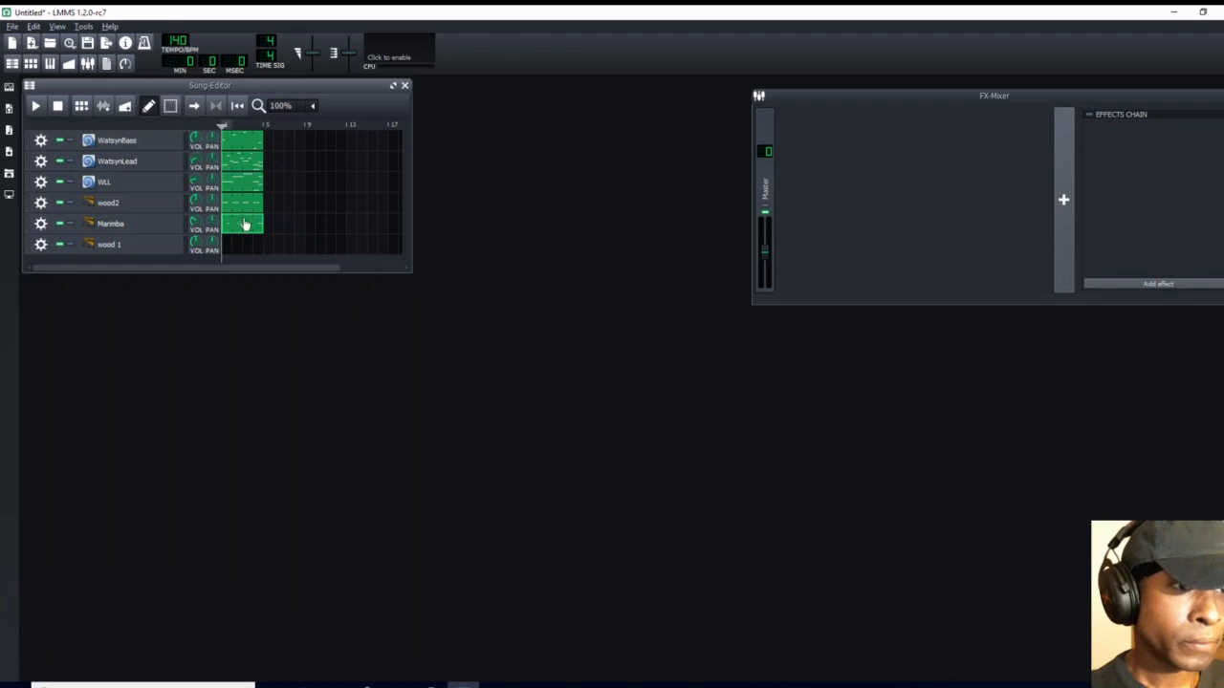
{"action": "left_click_drag", "start_coordinate": [245, 208], "coordinate": [230, 247]}
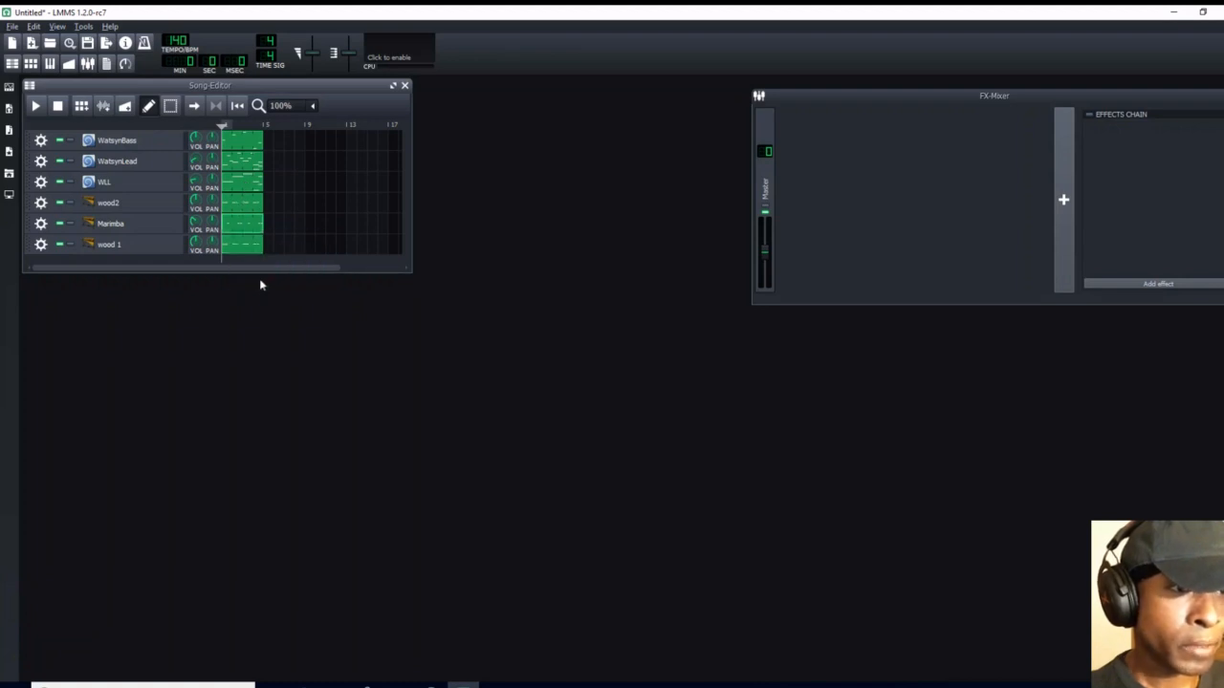
{"action": "double_click", "coordinate": [244, 250]}
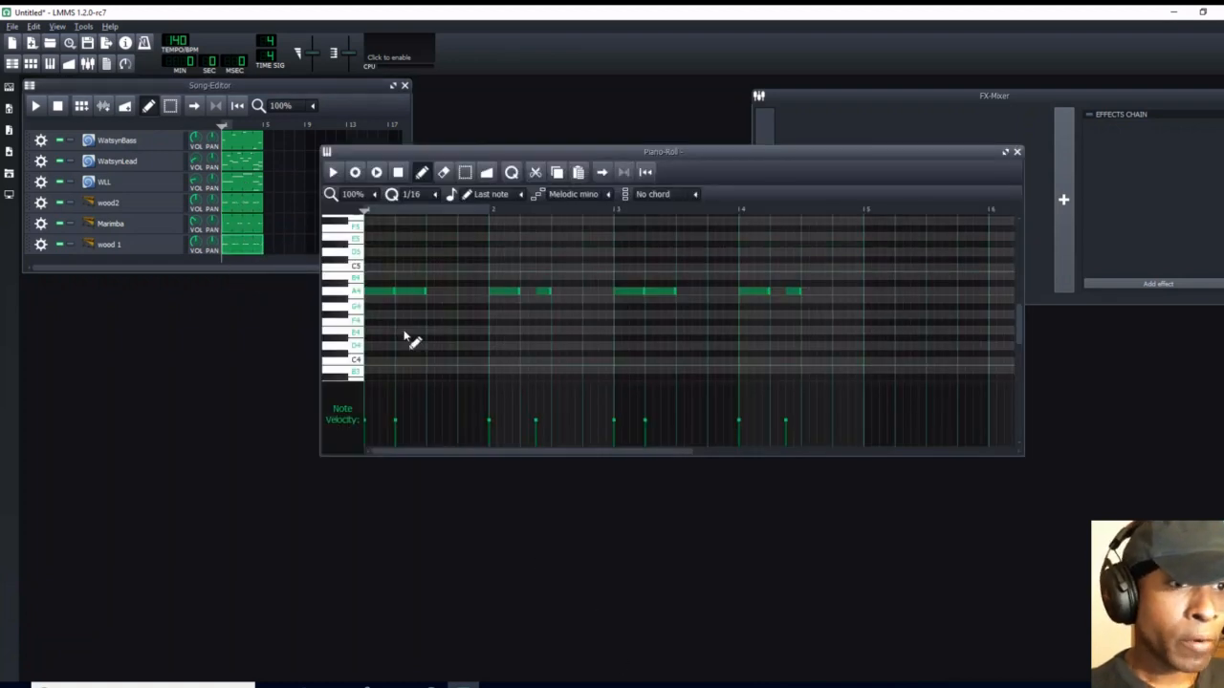
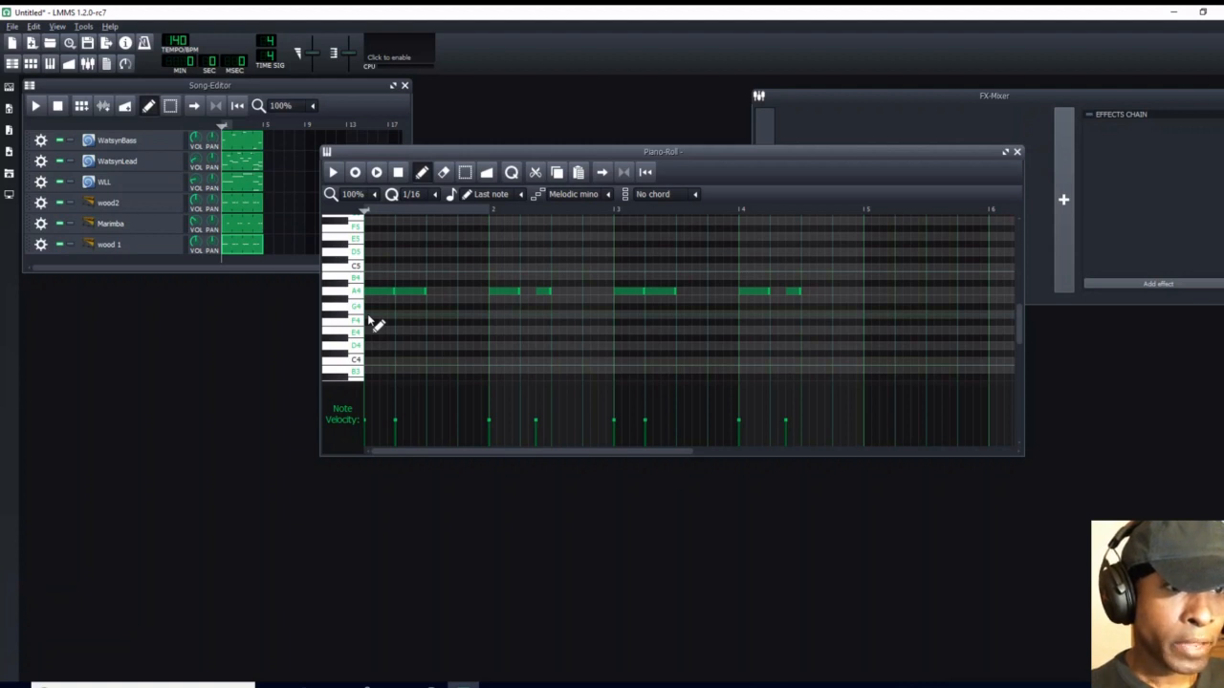
Step: Add F#4 eighth notes on beat 2 of bars 2 and 4 and on beat 2.5 of bars 1 and 3
{"action": "left_click", "coordinate": [524, 314]}
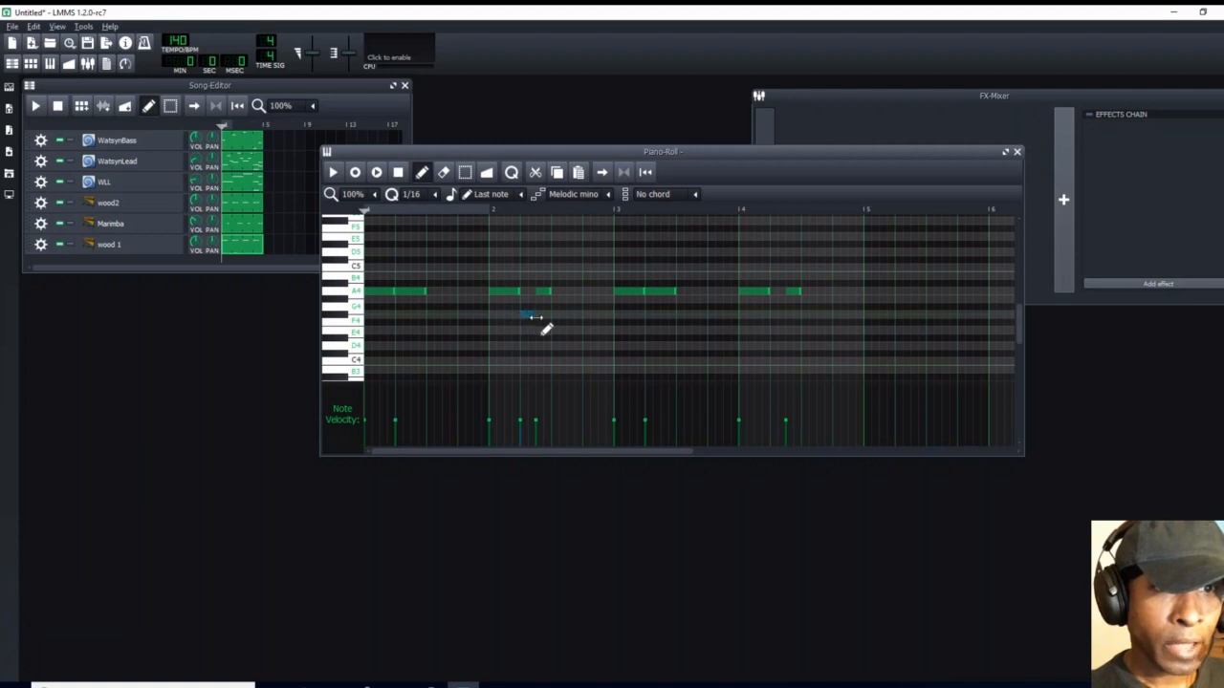
{"action": "left_click", "coordinate": [773, 315]}
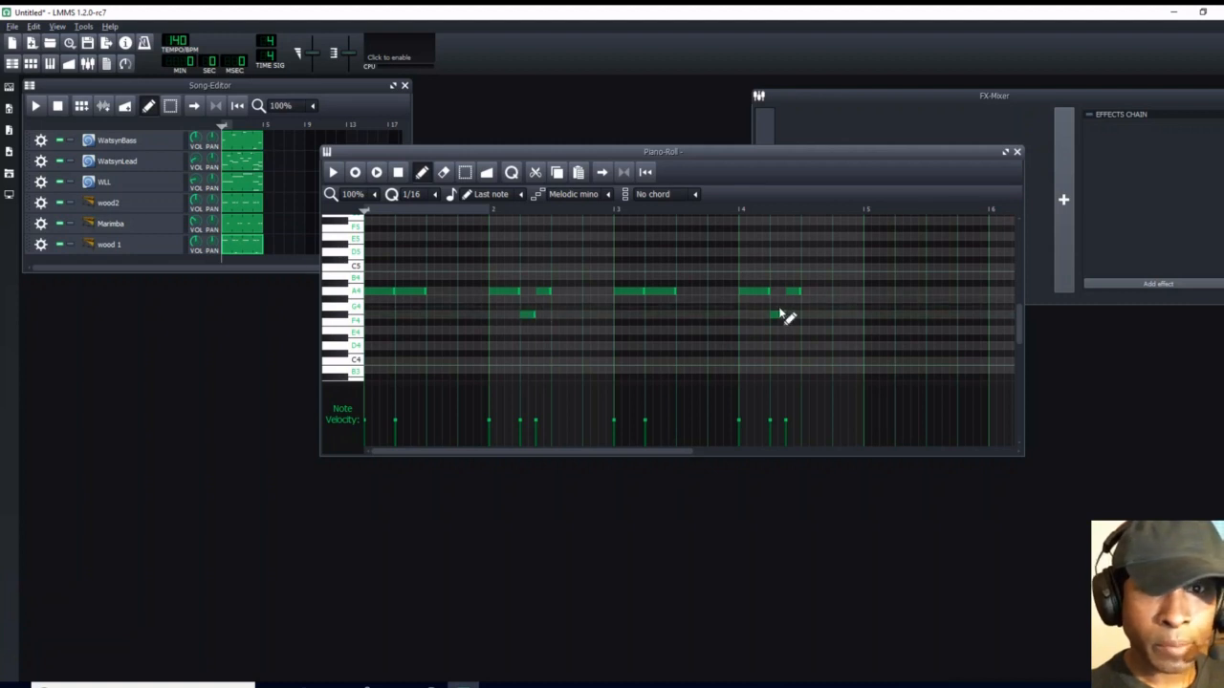
{"action": "left_click", "coordinate": [418, 317]}
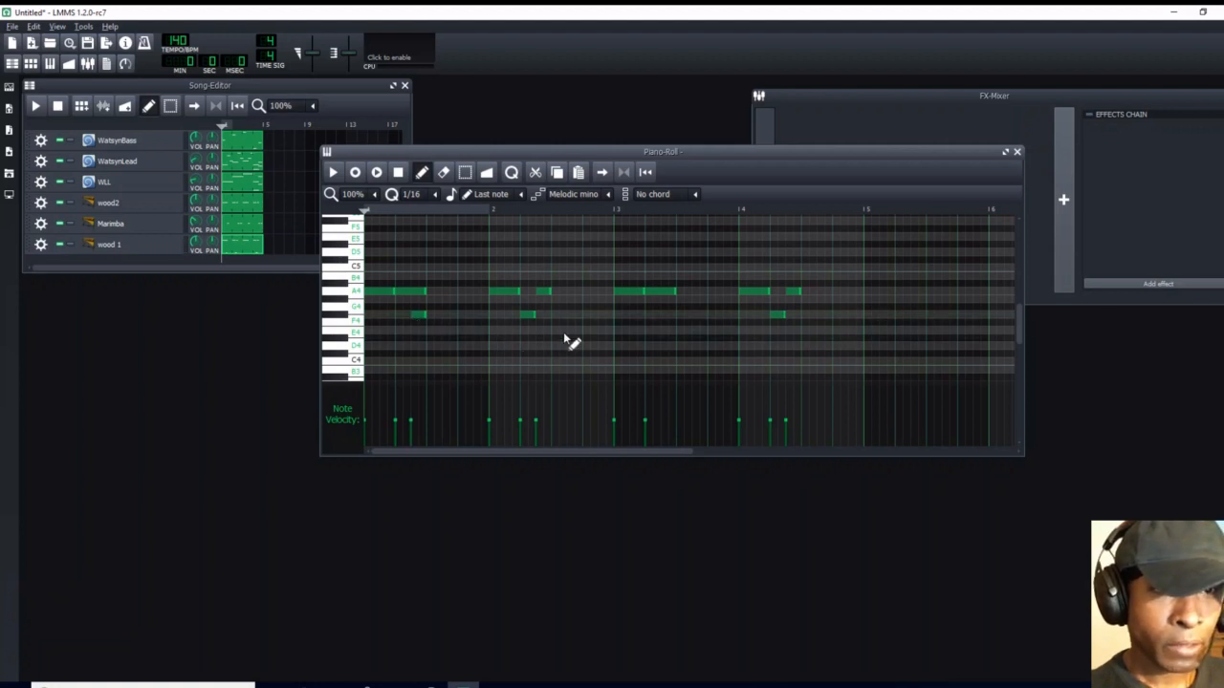
{"action": "left_click", "coordinate": [668, 315]}
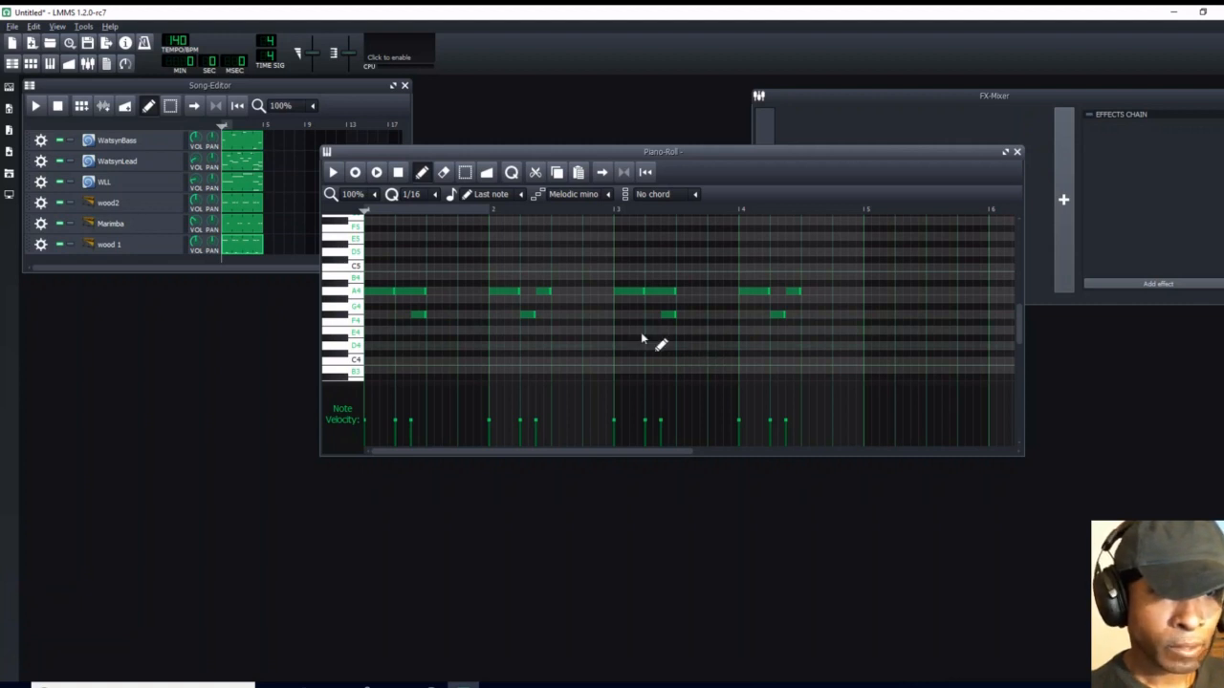
Step: Add an F#4 eighth note on beat 4.5 of bars 1, 2 and 3
{"action": "left_click", "coordinate": [727, 317]}
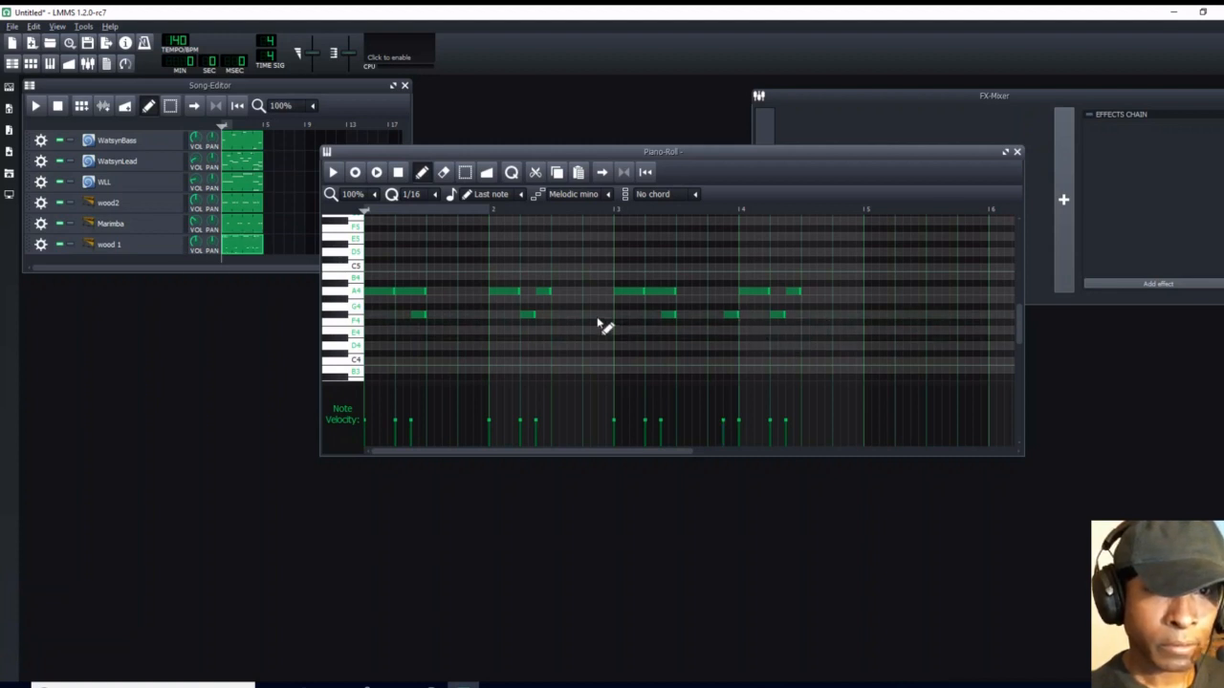
{"action": "left_click", "coordinate": [602, 317]}
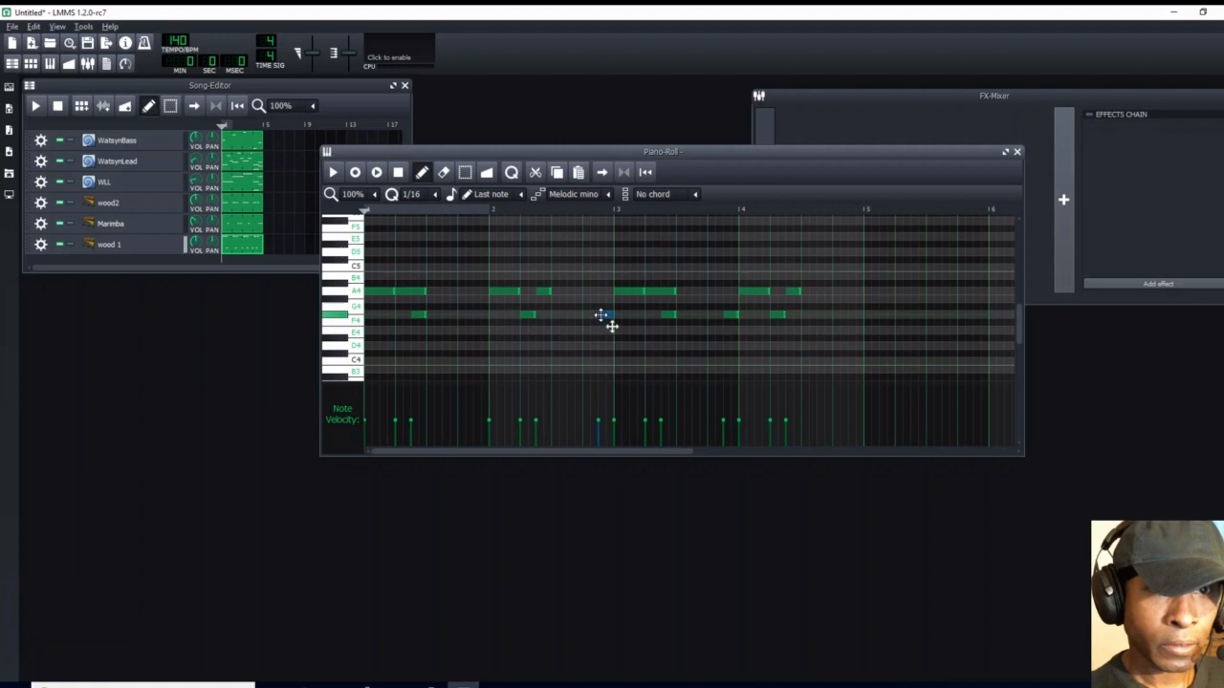
{"action": "left_click", "coordinate": [479, 316]}
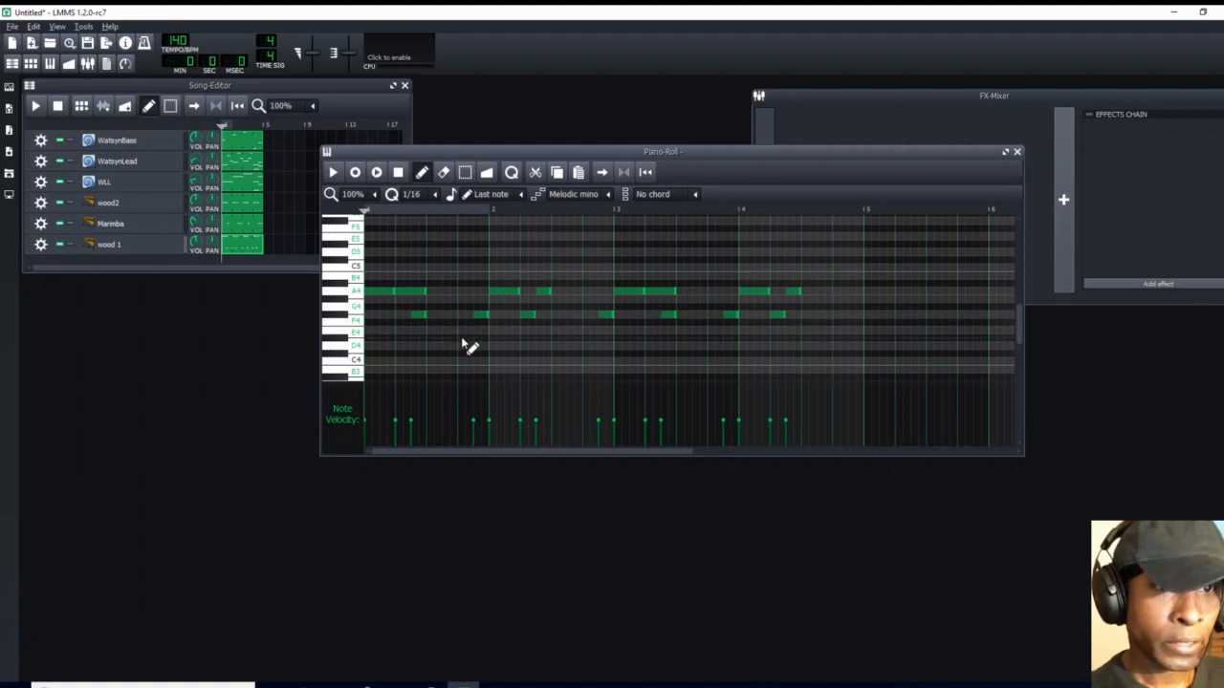
Step: Delete all the copied A4 notes from the wood 1 pattern, keeping only the F#4 notes
{"action": "right_click", "coordinate": [380, 292]}
{"action": "right_click", "coordinate": [411, 291]}
{"action": "right_click", "coordinate": [502, 291]}
{"action": "right_click", "coordinate": [540, 292]}
{"action": "right_click", "coordinate": [627, 291]}
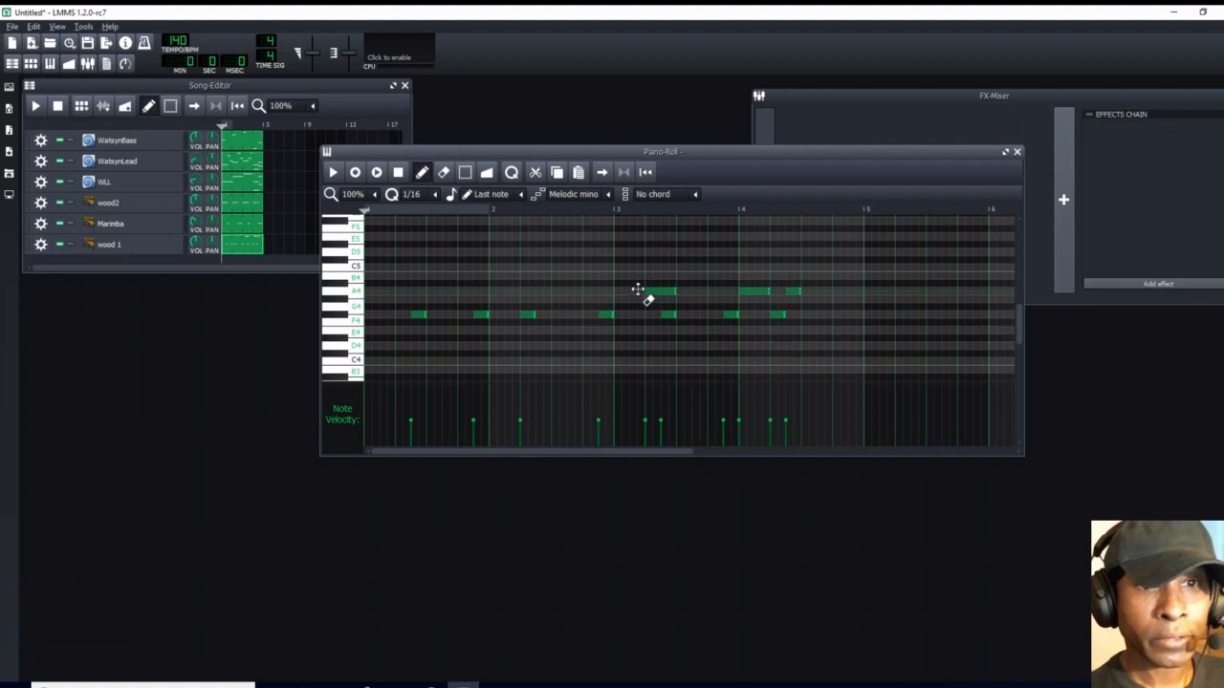
{"action": "right_click", "coordinate": [655, 291]}
{"action": "right_click", "coordinate": [750, 291]}
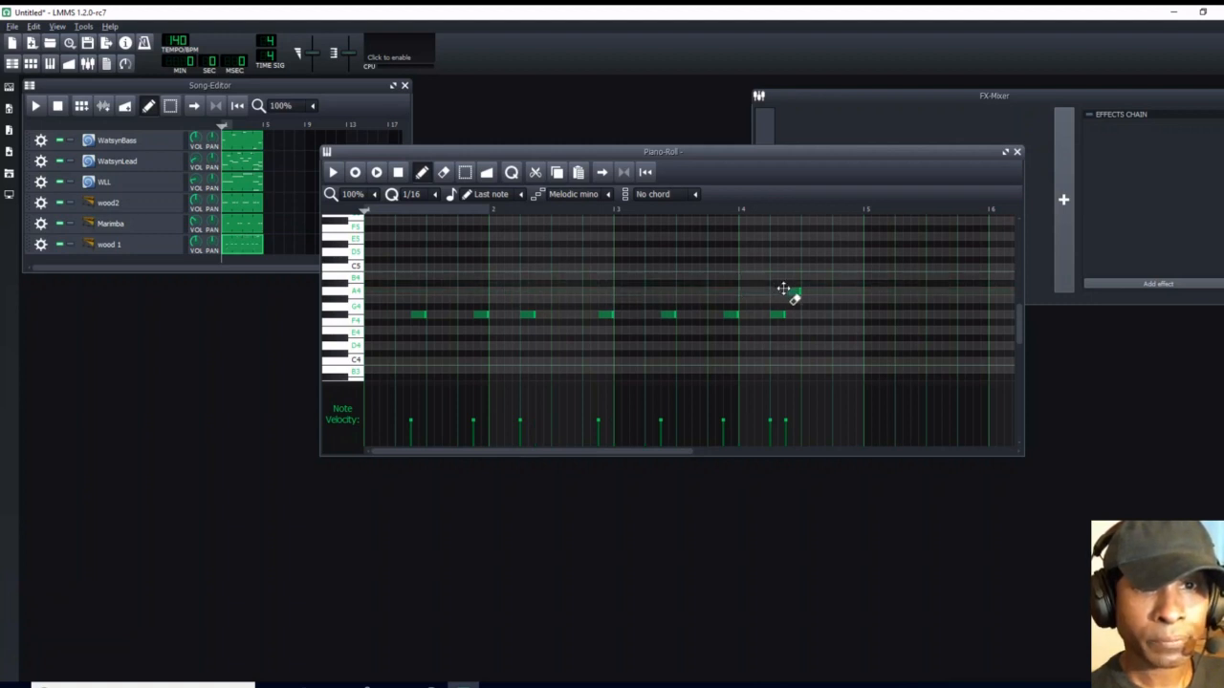
{"action": "right_click", "coordinate": [786, 291]}
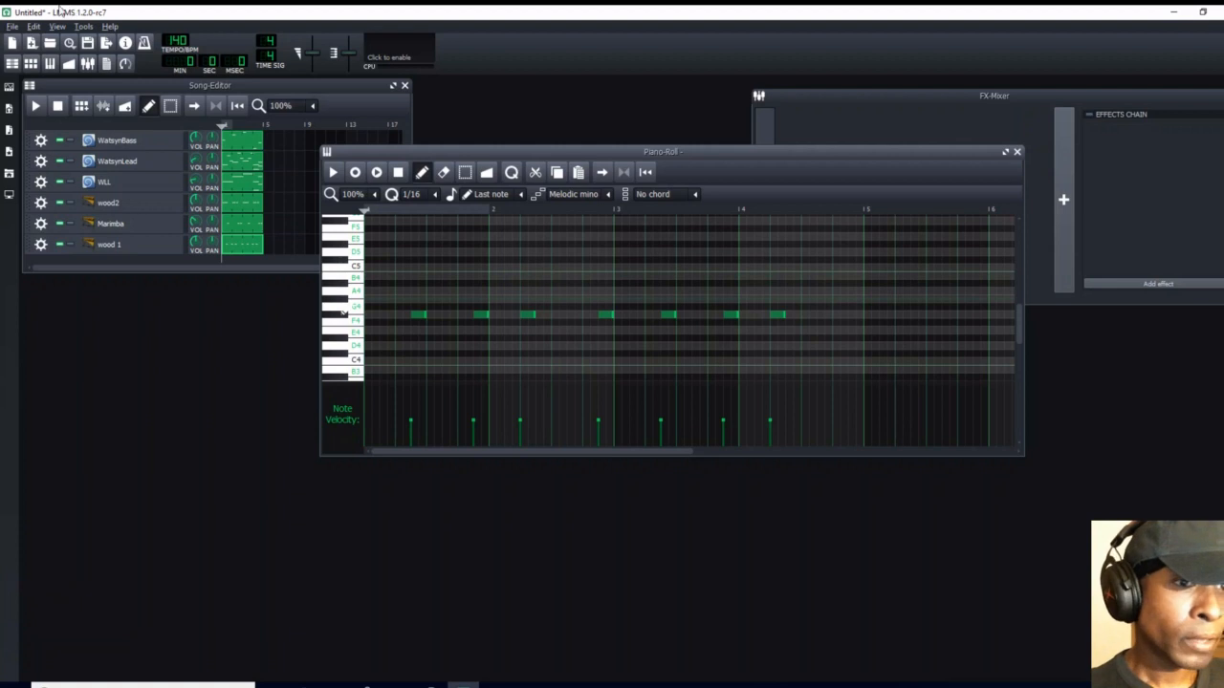
Step: Play the wood 1 pattern to audition its rhythm and return to the song arrangement
{"action": "left_click", "coordinate": [333, 172]}
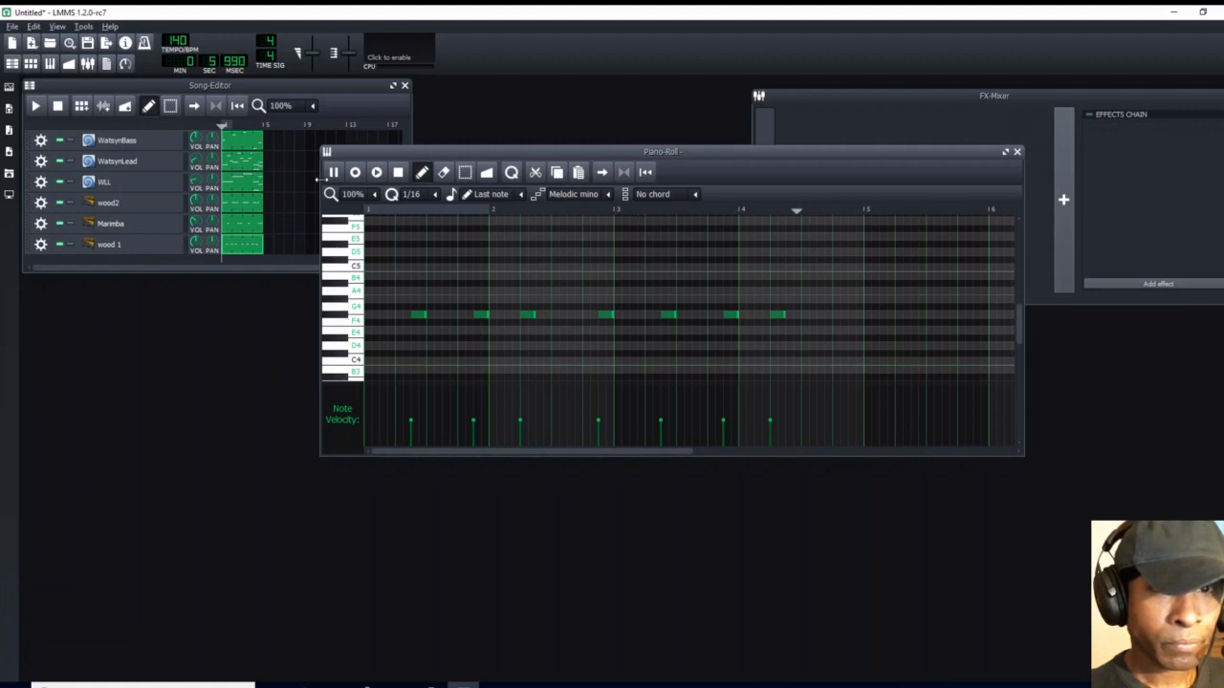
{"action": "left_click", "coordinate": [58, 105]}
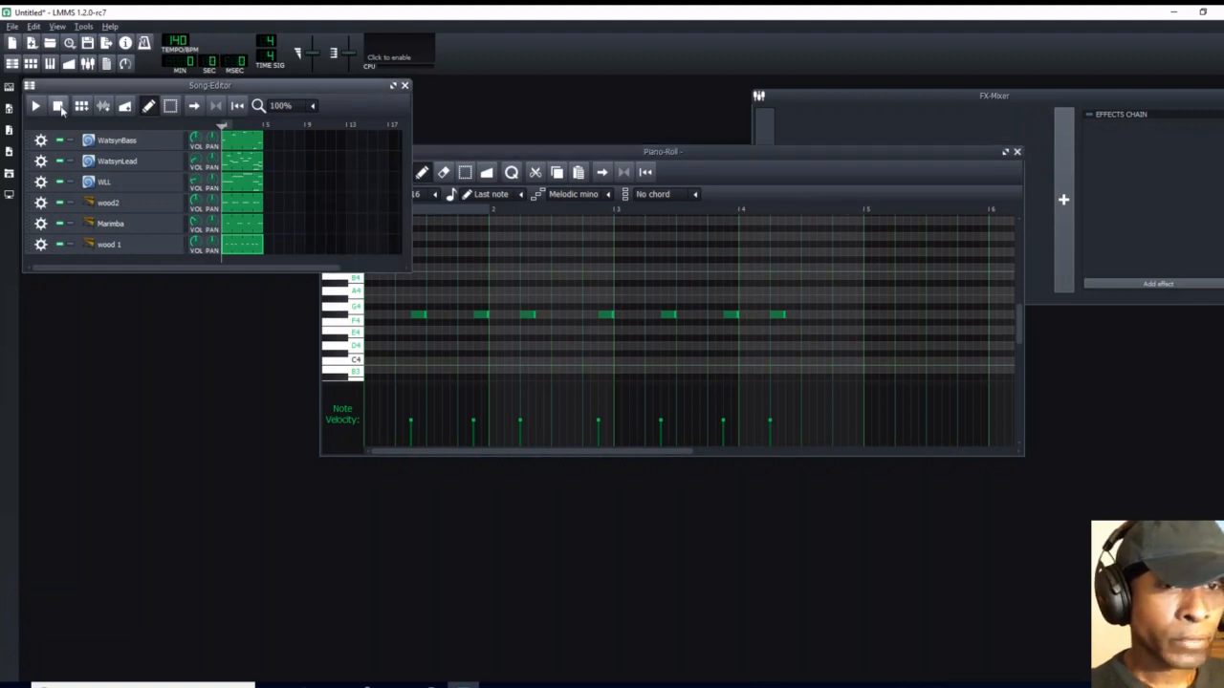
{"action": "left_click", "coordinate": [490, 153]}
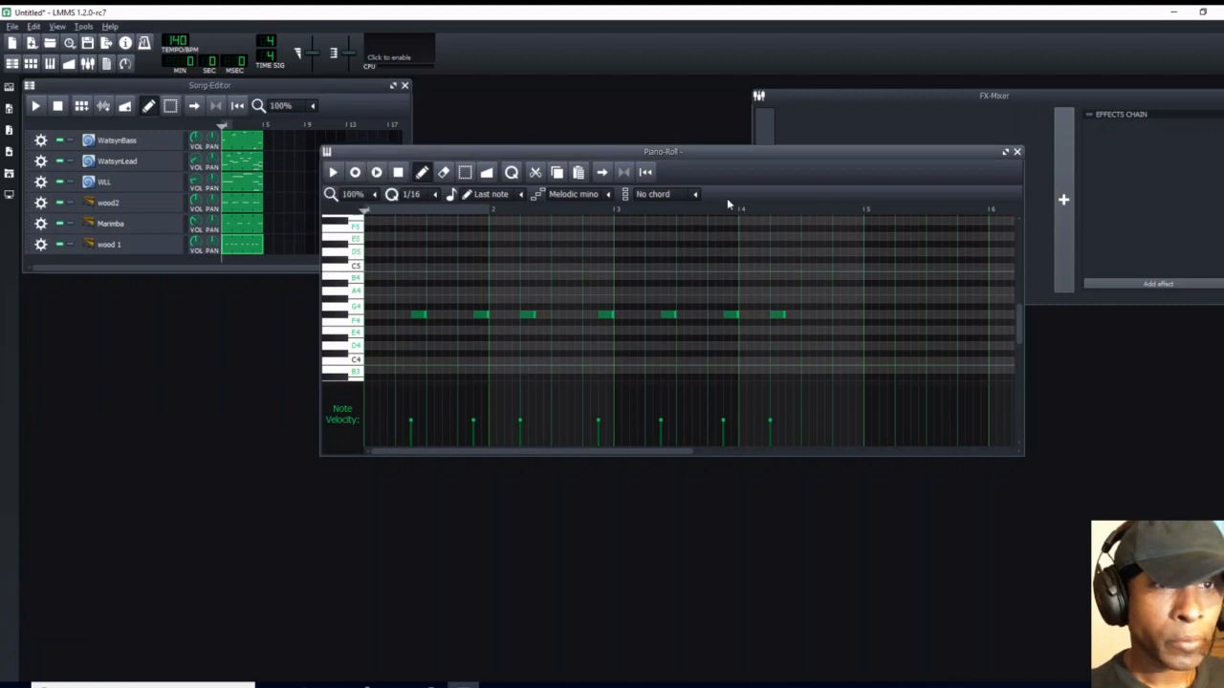
{"action": "left_click", "coordinate": [1015, 152]}
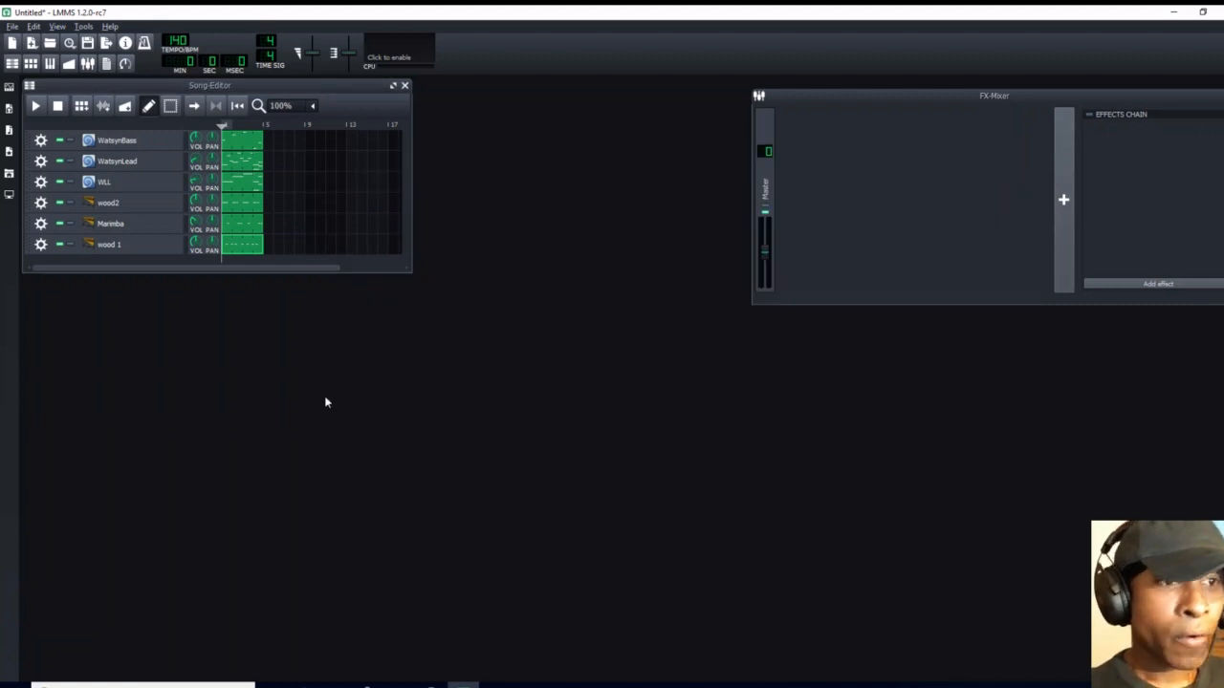
Step: Make the Song-Editor wider and taller, and move the FX-Mixer closer to it so the whole mixer fits on screen
{"action": "left_click_drag", "start_coordinate": [410, 227], "coordinate": [486, 223]}
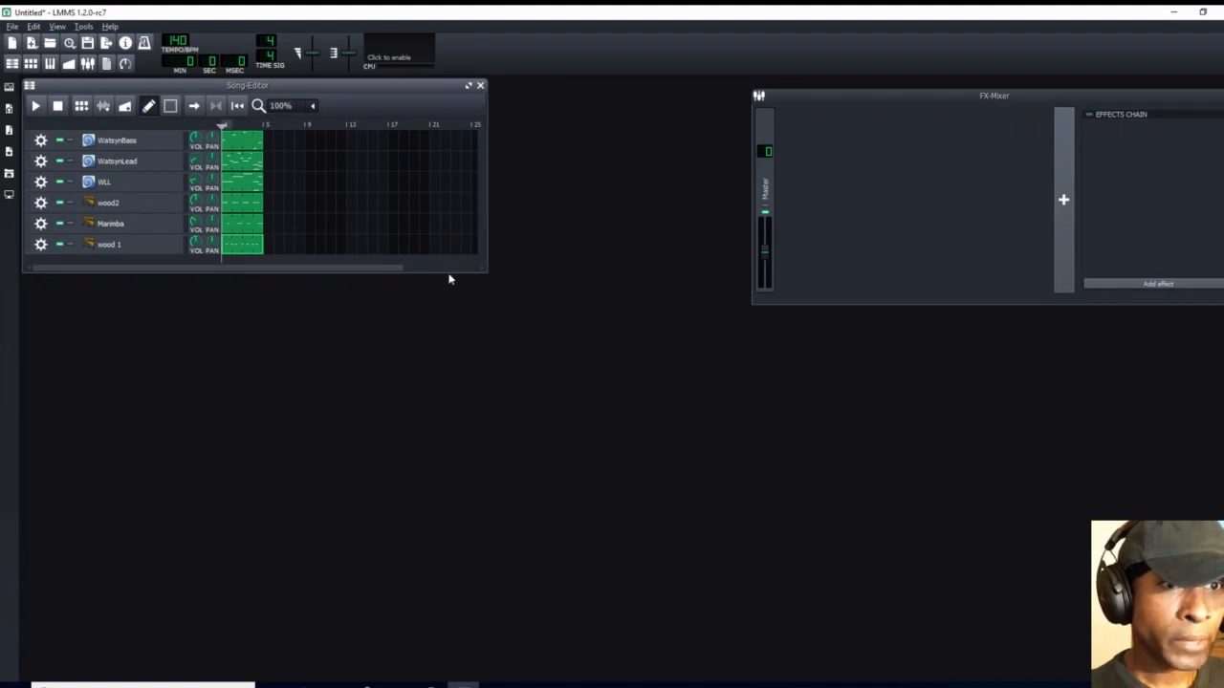
{"action": "left_click_drag", "start_coordinate": [447, 271], "coordinate": [444, 293]}
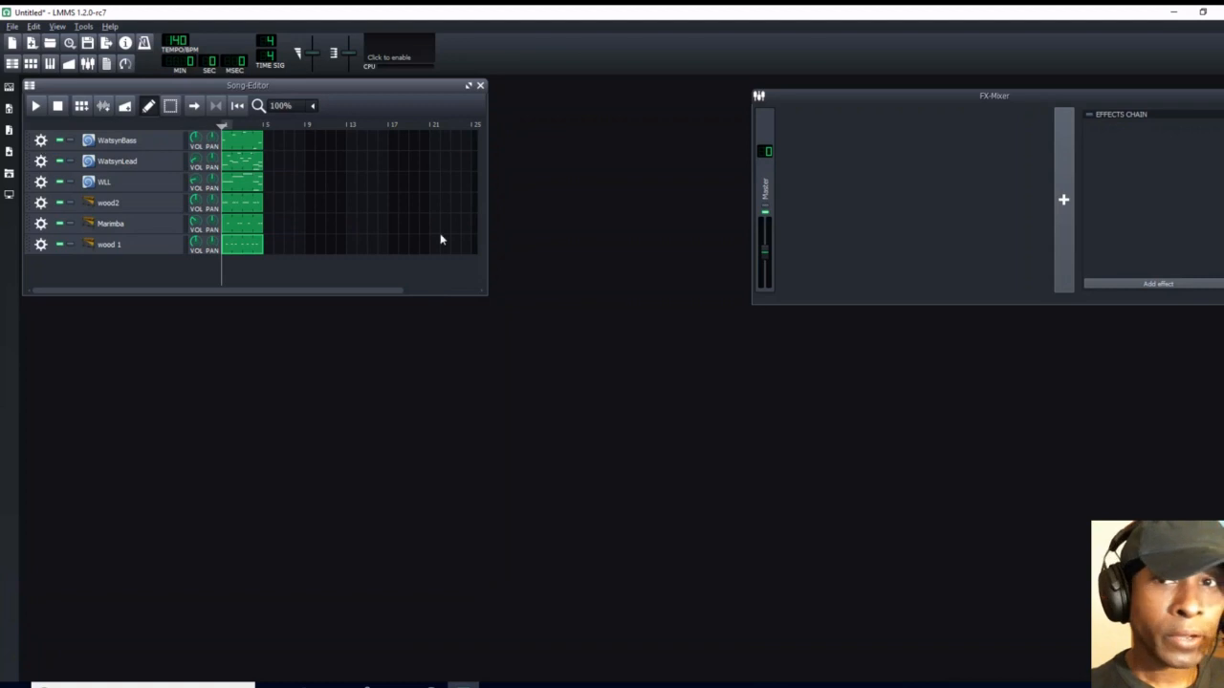
{"action": "left_click_drag", "start_coordinate": [1028, 96], "coordinate": [876, 99]}
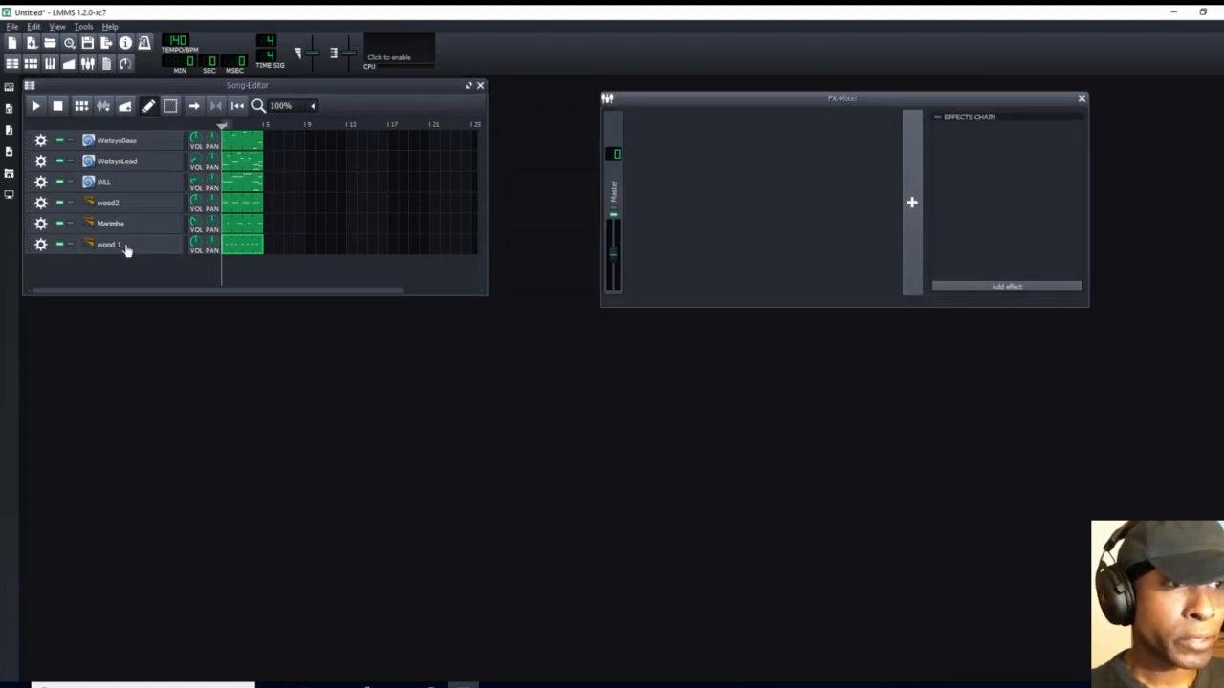
Step: Assign the WatsynBass, WatsynLead and WLL tracks each to their own new FX channel
{"action": "left_click", "coordinate": [40, 142]}
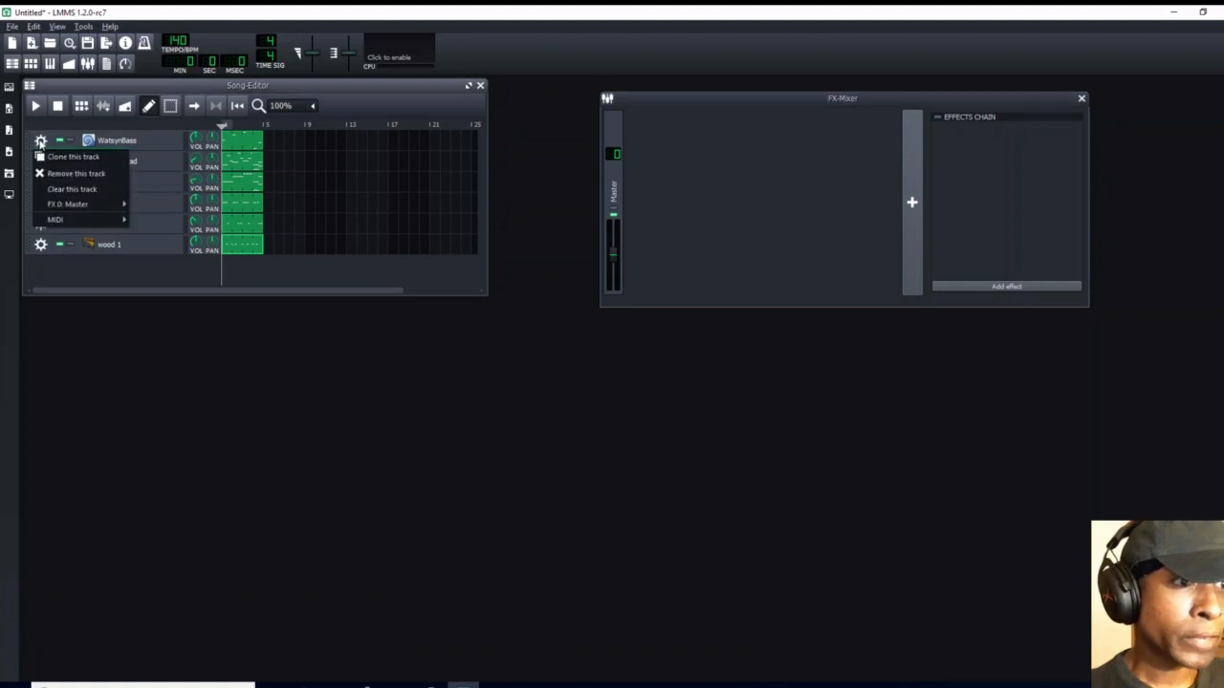
{"action": "mouse_move", "coordinate": [67, 204]}
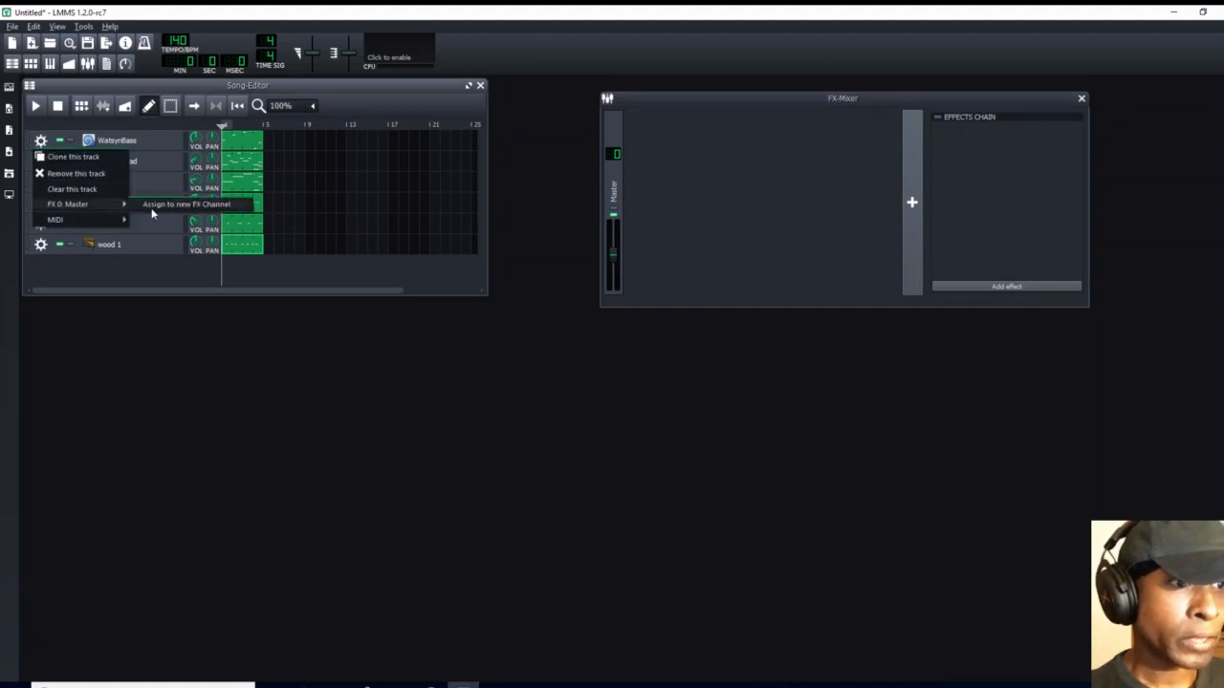
{"action": "left_click", "coordinate": [156, 206]}
{"action": "left_click", "coordinate": [41, 162]}
{"action": "mouse_move", "coordinate": [48, 227]}
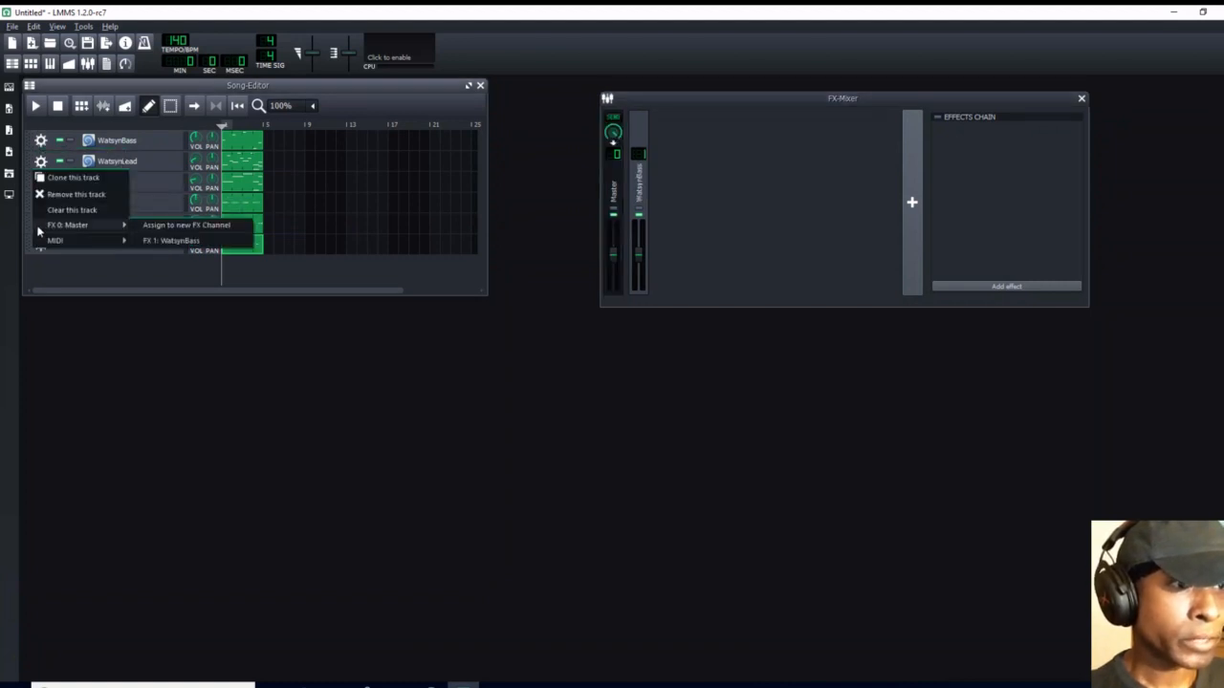
{"action": "left_click", "coordinate": [152, 228]}
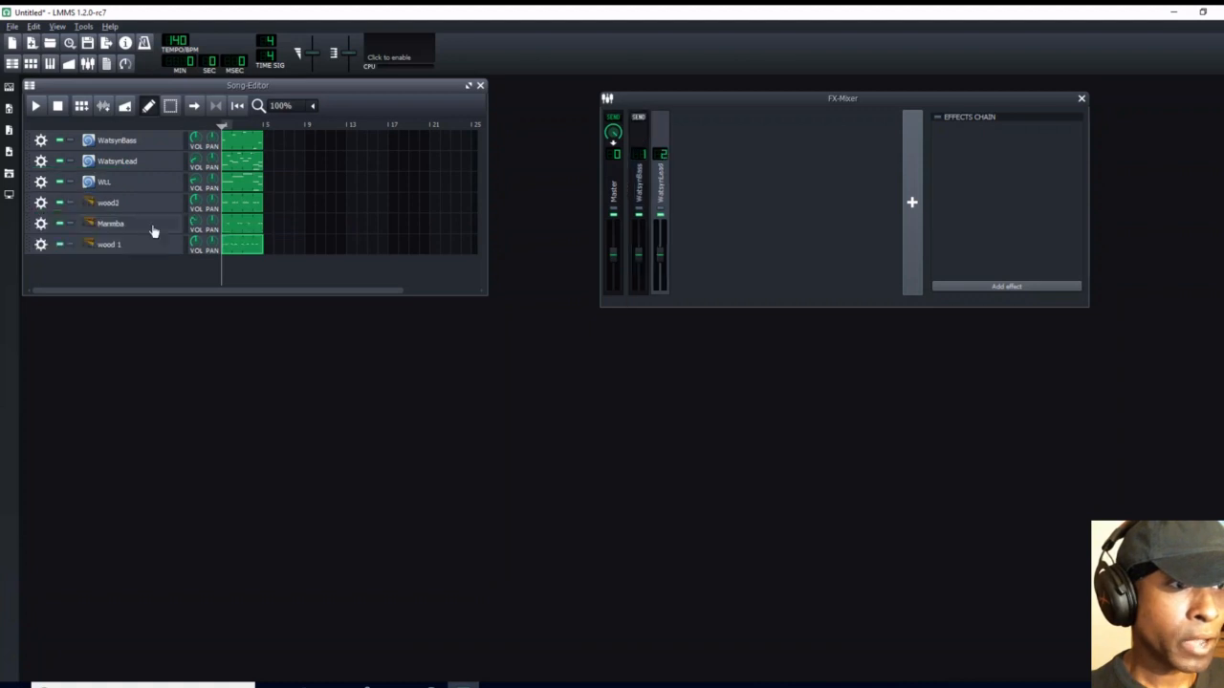
{"action": "left_click", "coordinate": [39, 184]}
{"action": "mouse_move", "coordinate": [57, 246]}
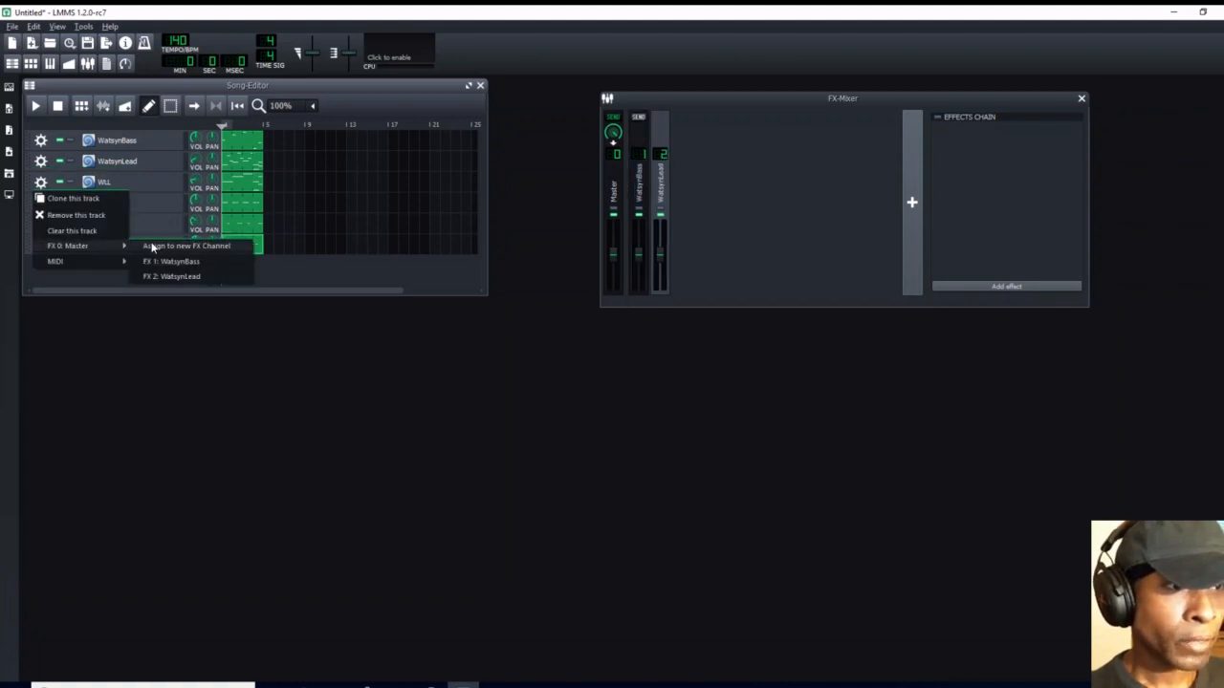
{"action": "left_click", "coordinate": [151, 248]}
Step: Assign the wood2, Marimba and wood 1 tracks each to their own new FX channel
{"action": "left_click", "coordinate": [40, 202]}
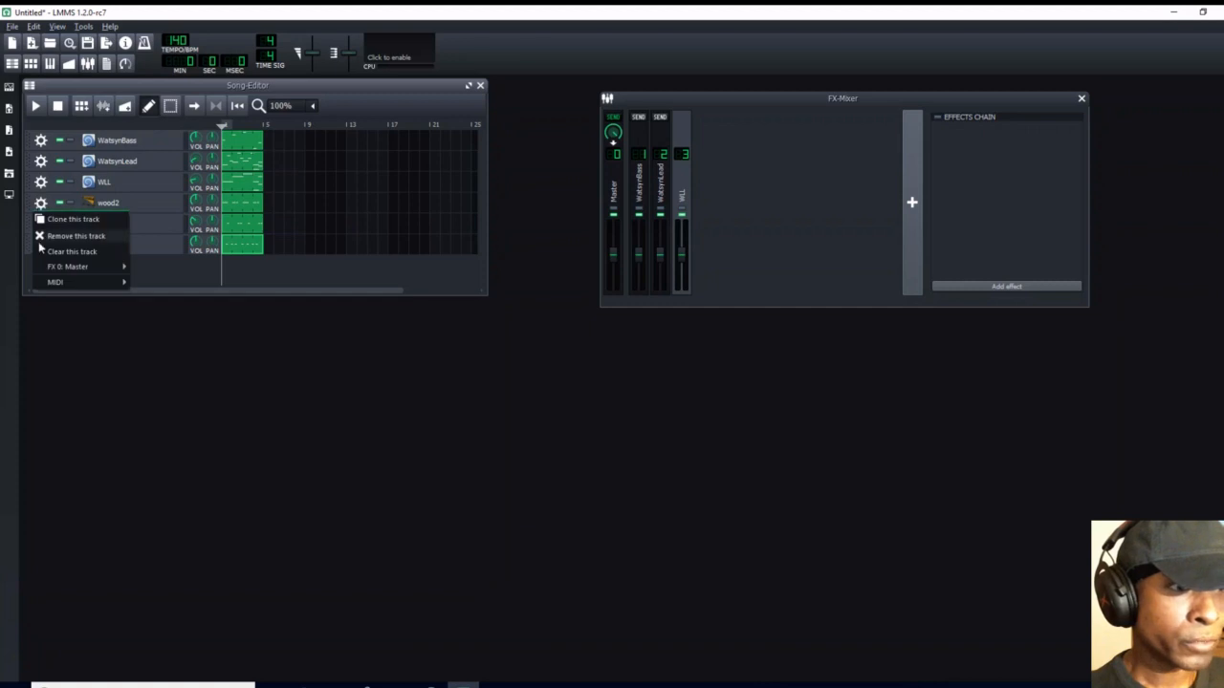
{"action": "mouse_move", "coordinate": [77, 266]}
{"action": "left_click", "coordinate": [169, 267]}
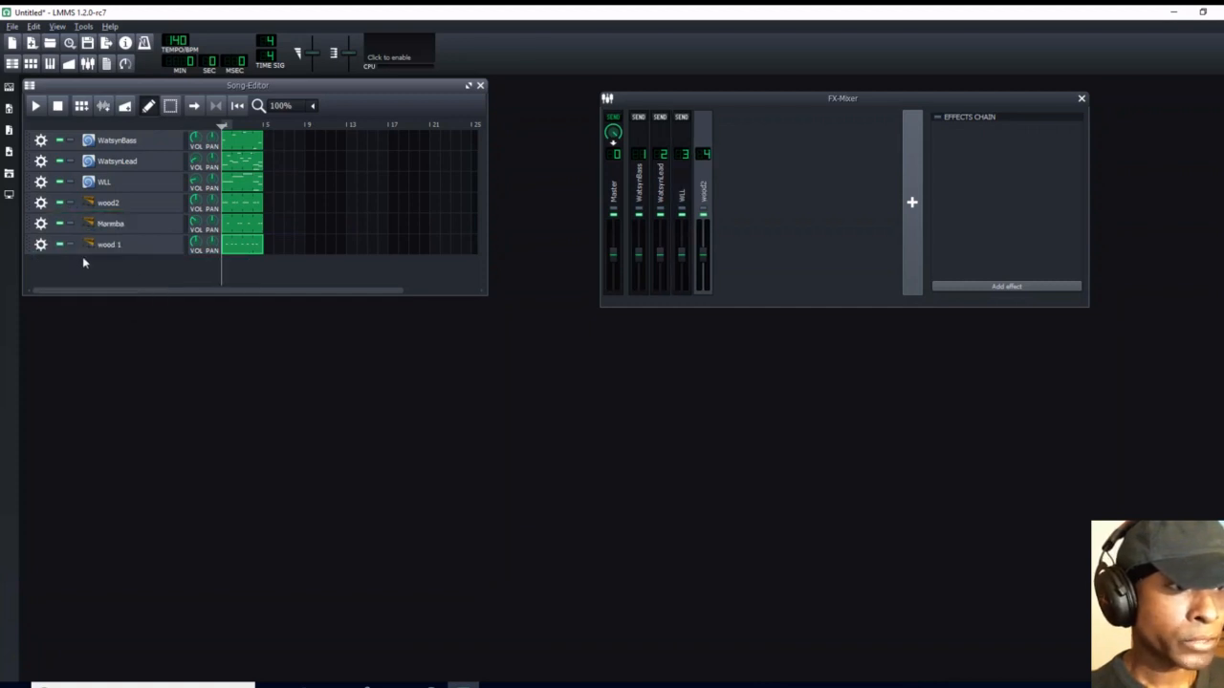
{"action": "left_click", "coordinate": [37, 236]}
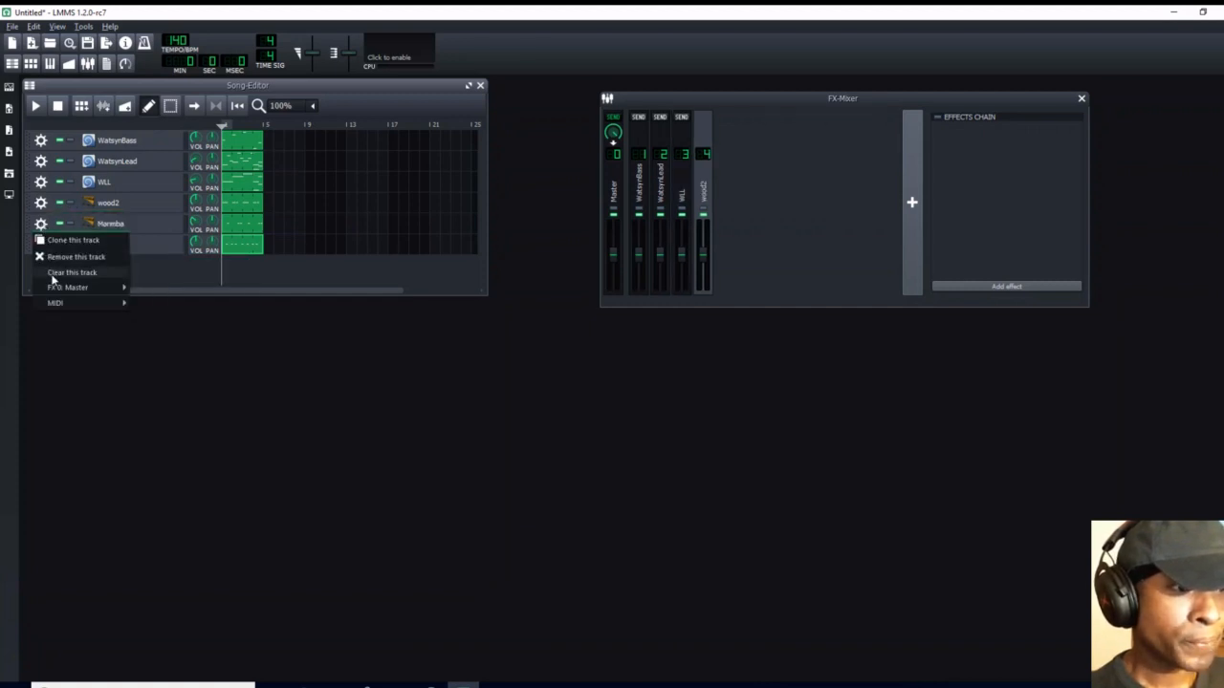
{"action": "mouse_move", "coordinate": [112, 292]}
{"action": "left_click", "coordinate": [163, 286]}
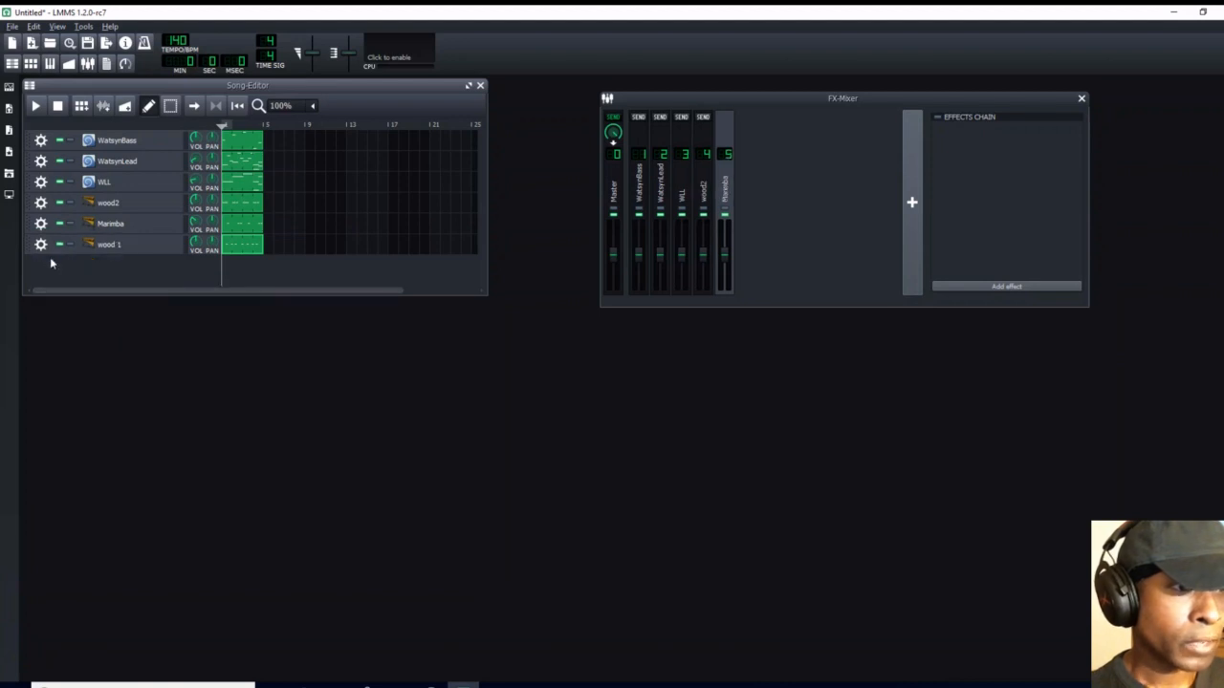
{"action": "left_click", "coordinate": [41, 246]}
{"action": "mouse_move", "coordinate": [71, 308]}
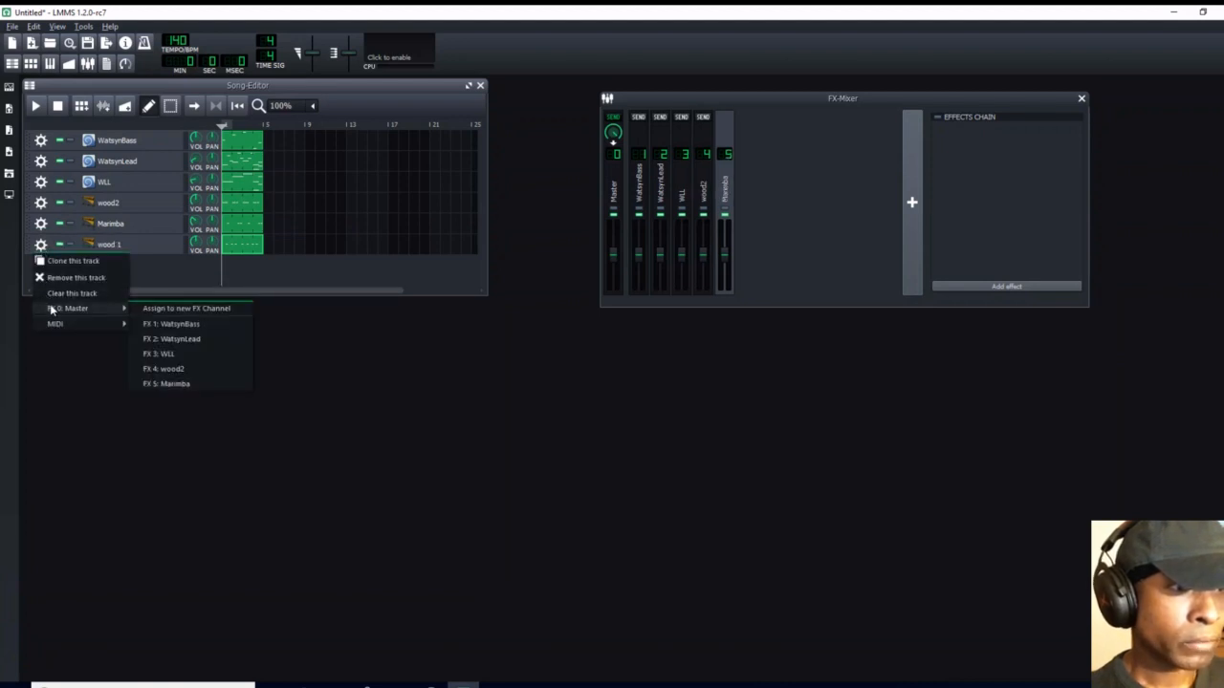
{"action": "left_click", "coordinate": [188, 308]}
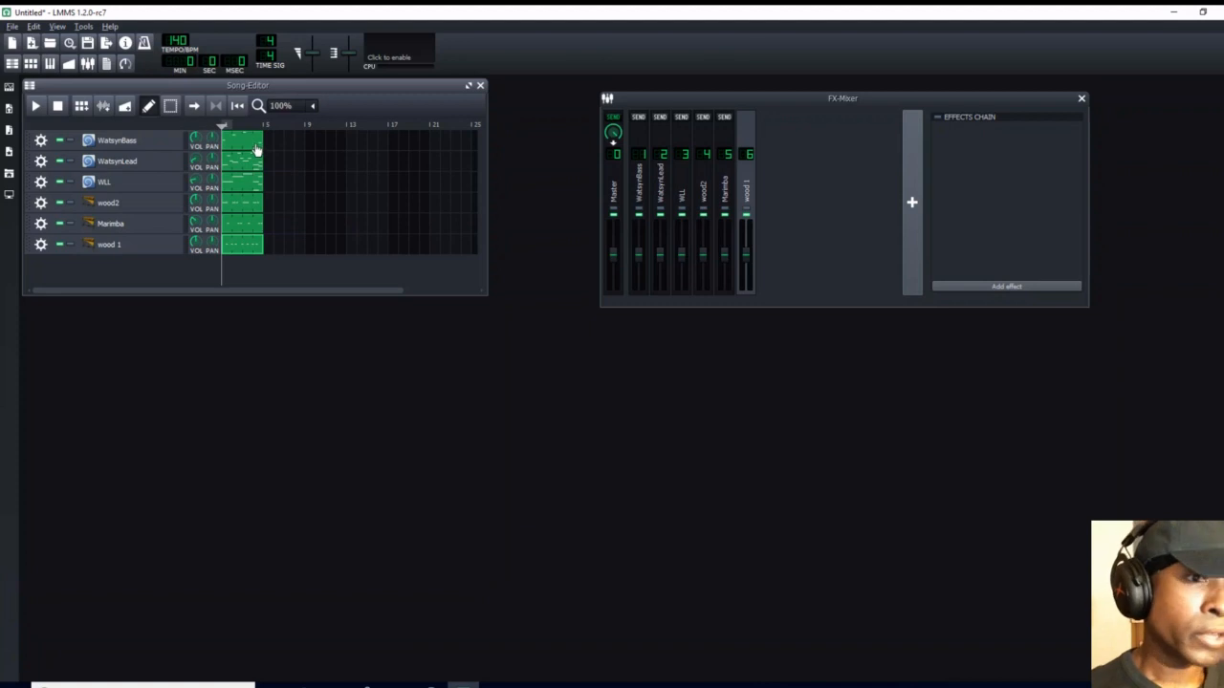
Step: Copy the four-bar patterns of all six tracks to bar 5 and play through the eight bars
{"action": "left_click_drag", "start_coordinate": [249, 148], "coordinate": [267, 246]}
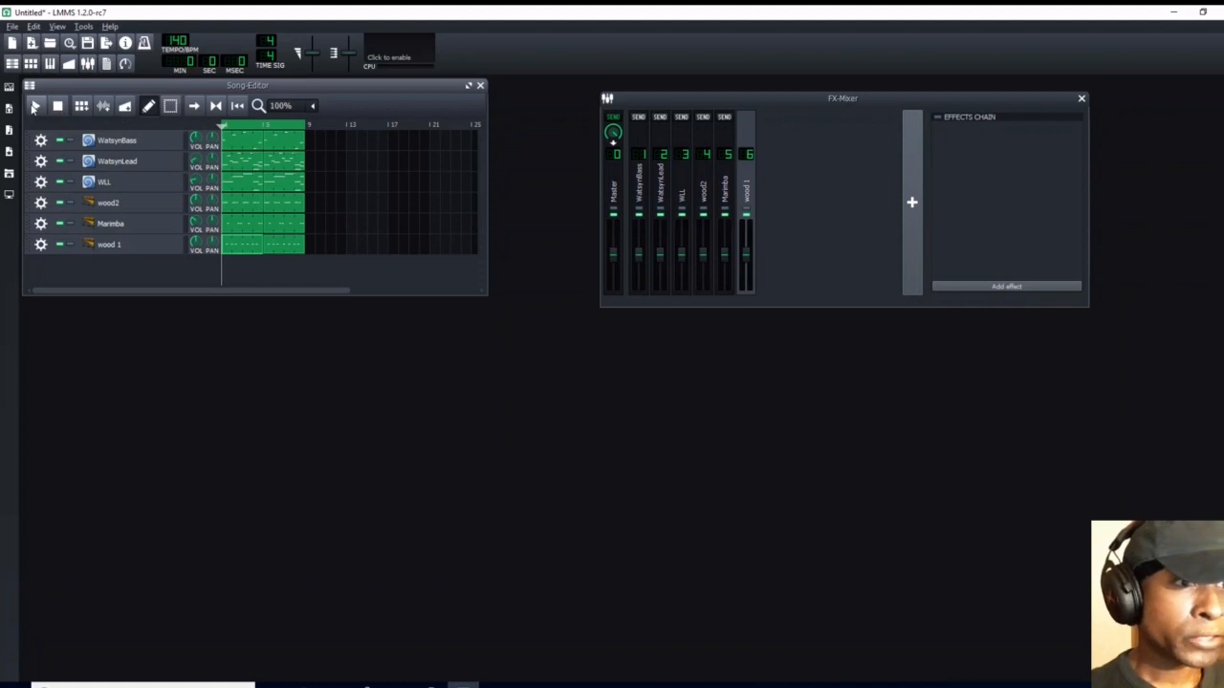
{"action": "left_click", "coordinate": [36, 108]}
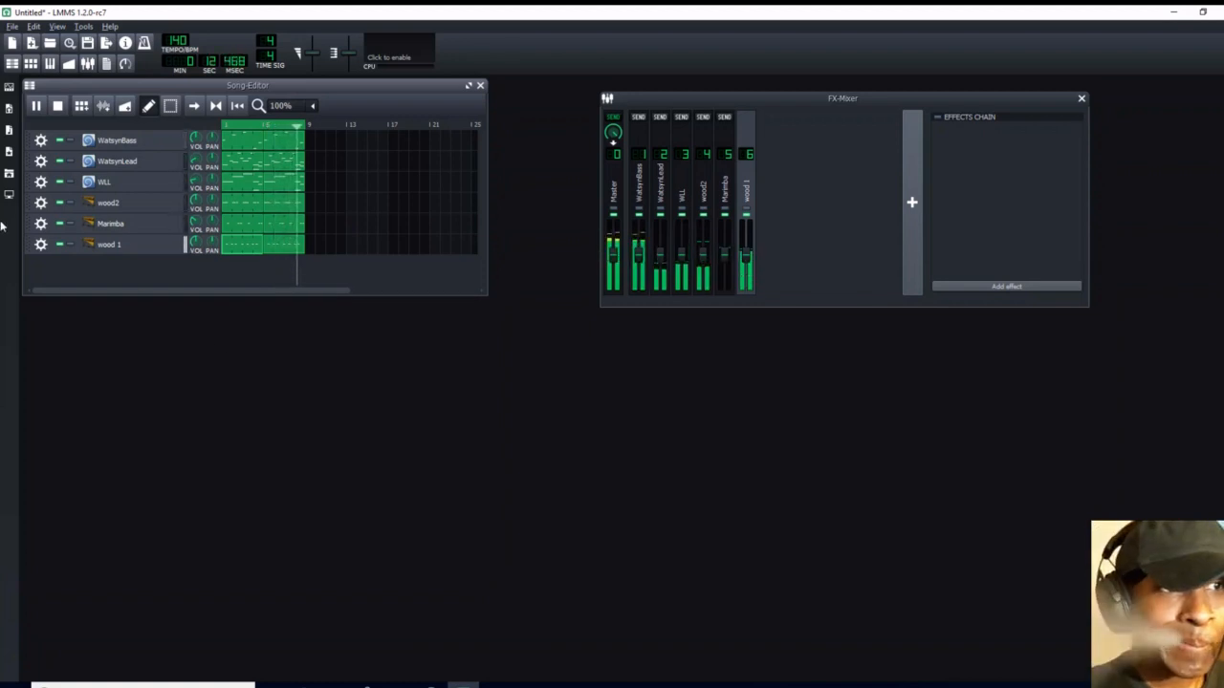
{"action": "left_click", "coordinate": [58, 106]}
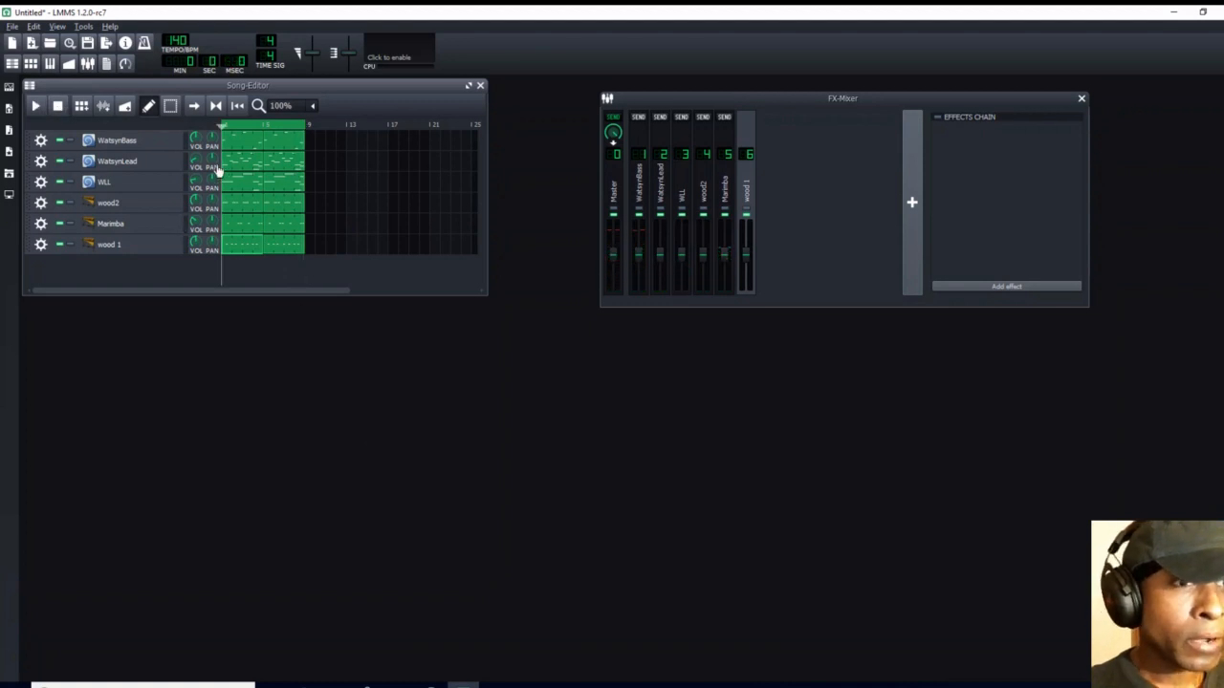
Step: Replace the WatsynLead pattern at bar 5 with a fresh copy of its first pattern
{"action": "middle_click", "coordinate": [273, 165]}
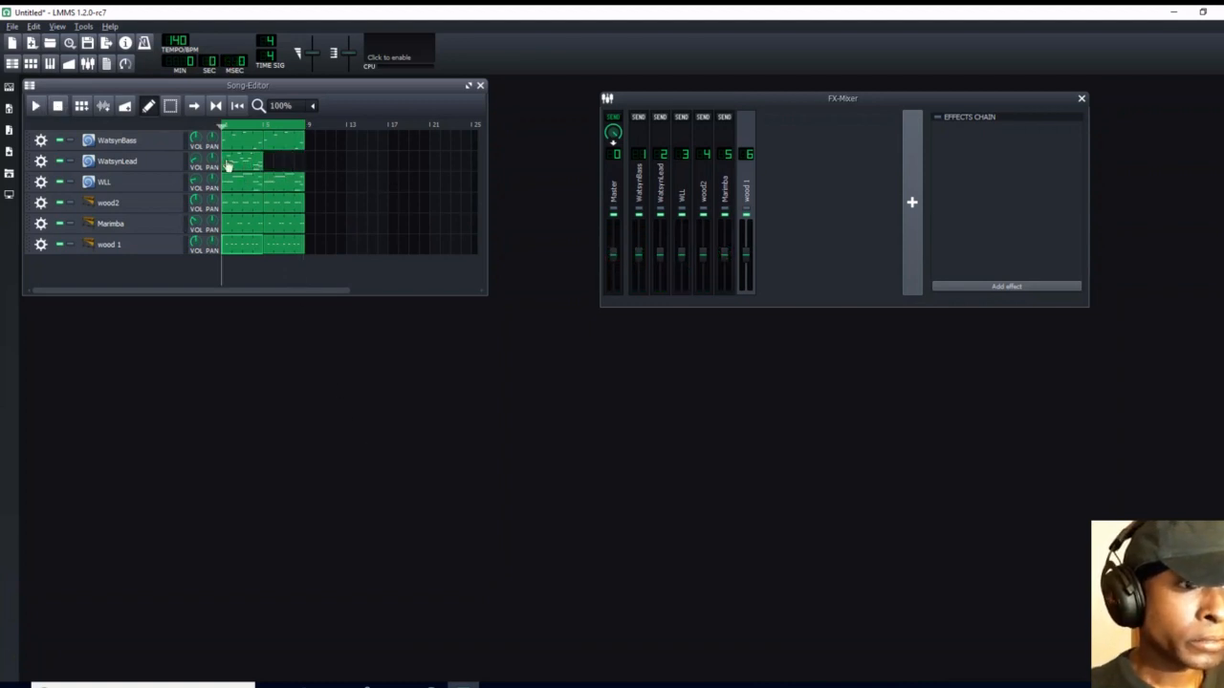
{"action": "left_click_drag", "start_coordinate": [227, 165], "coordinate": [267, 158]}
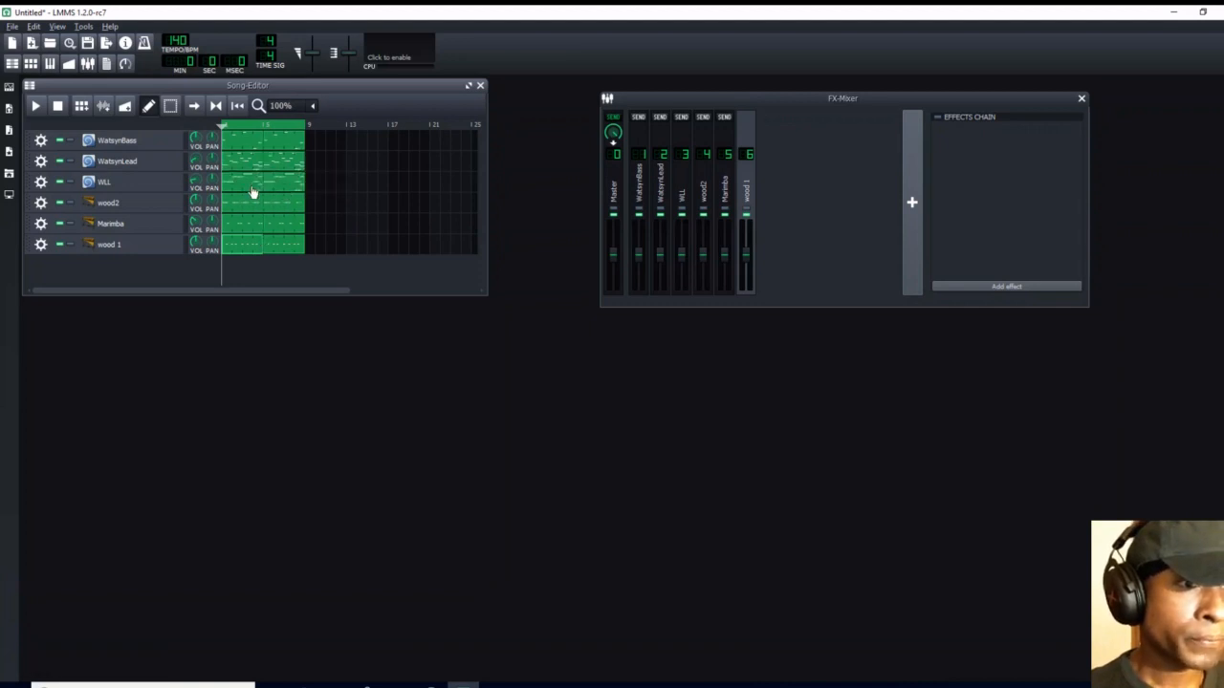
Step: In bar 4 of the first WLL pattern, delete the A4 and B4 notes and raise the velocity of the remaining F#4 and G#4 notes
{"action": "double_click", "coordinate": [254, 193]}
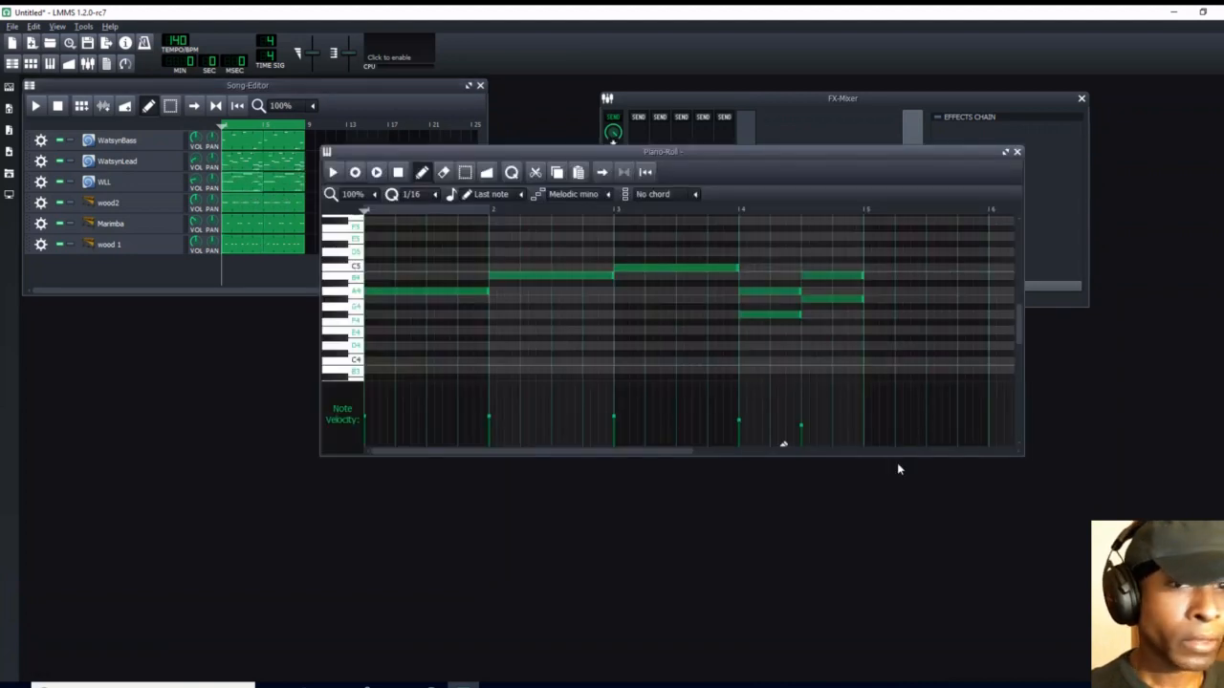
{"action": "right_click", "coordinate": [780, 291]}
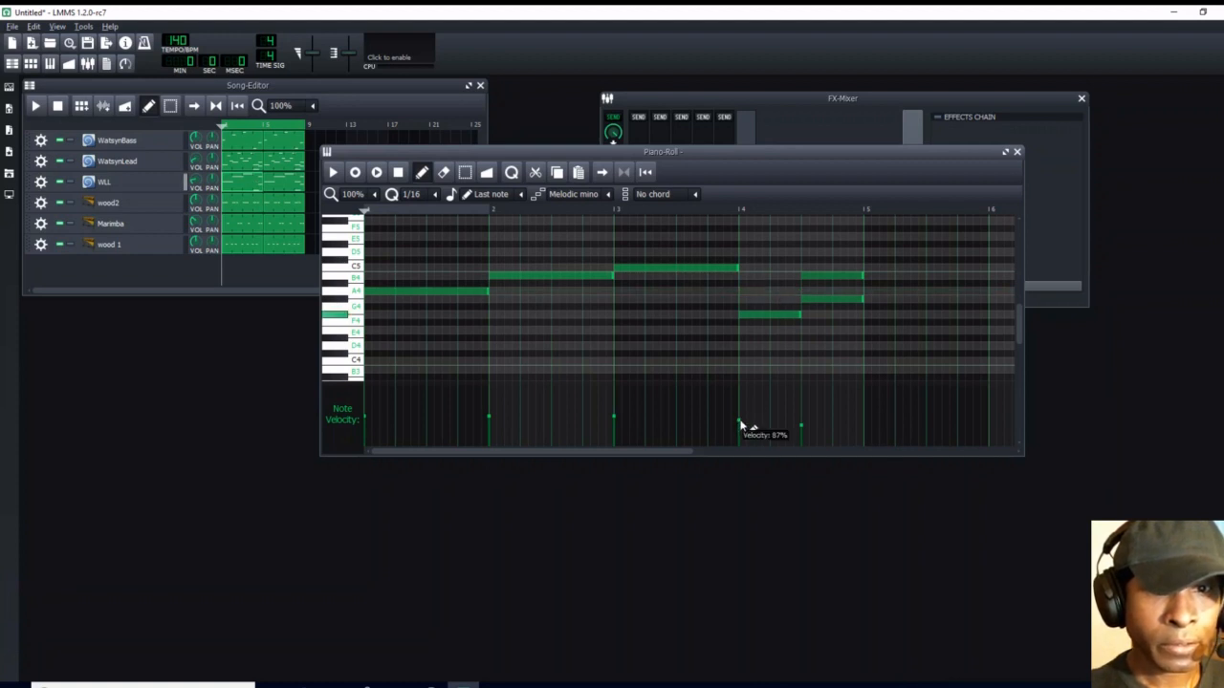
{"action": "left_click_drag", "start_coordinate": [741, 426], "coordinate": [740, 412]}
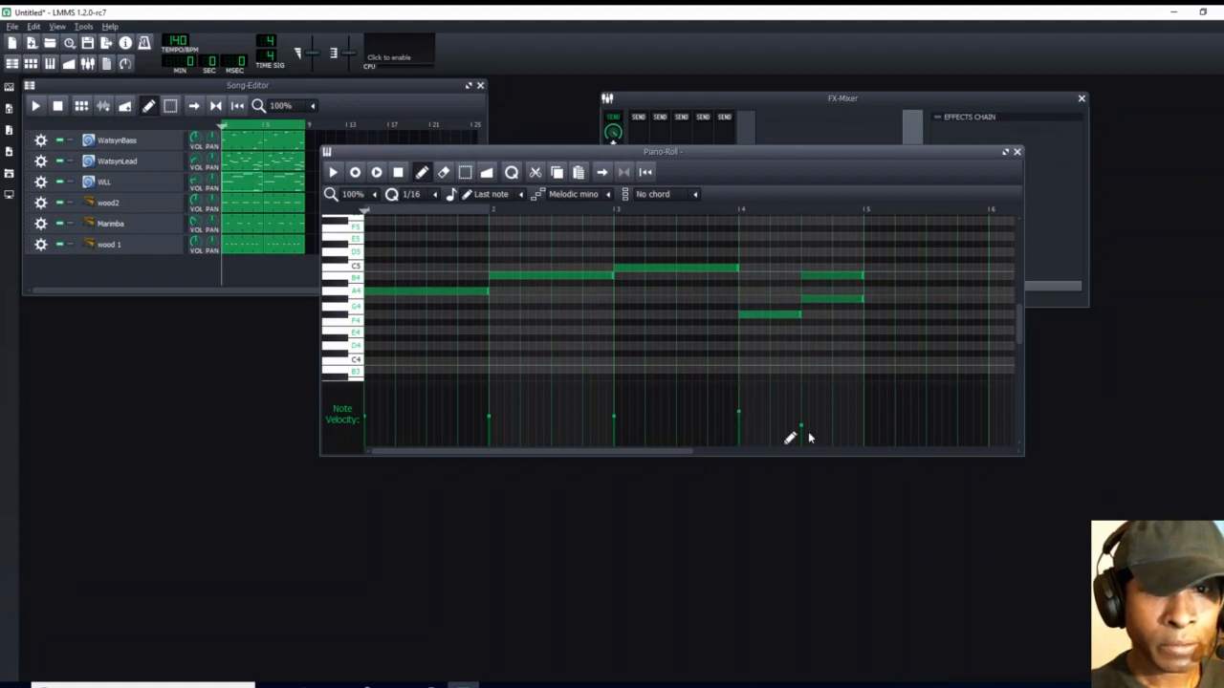
{"action": "right_click", "coordinate": [840, 276]}
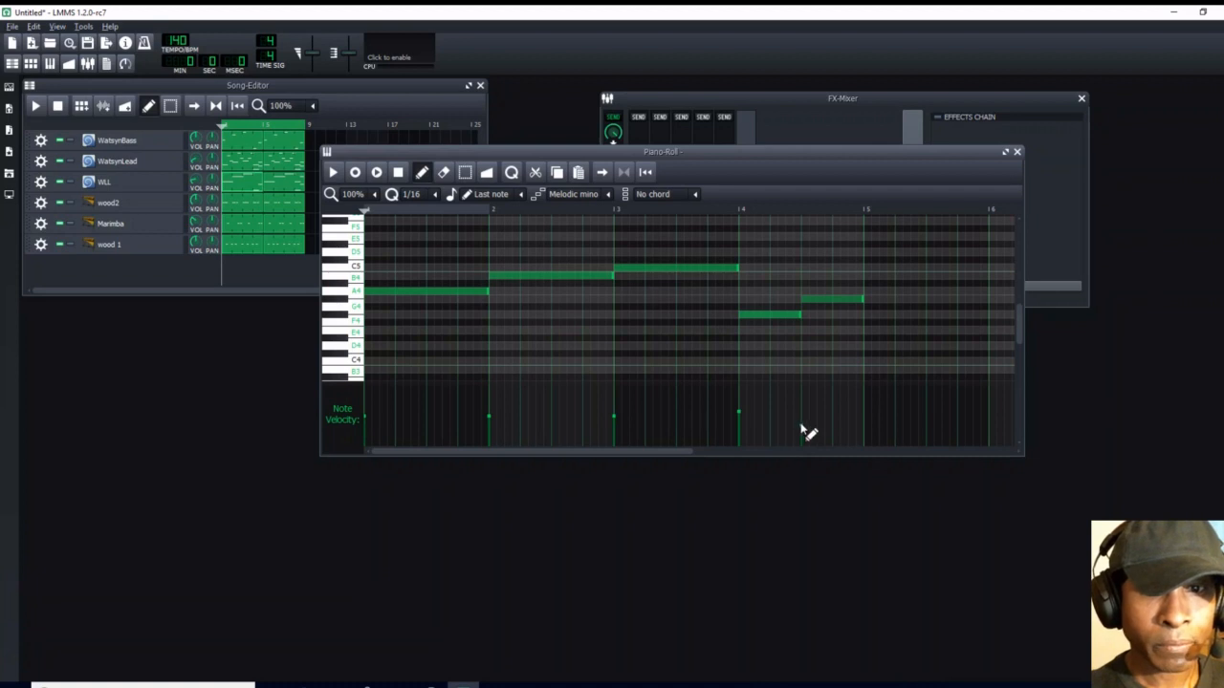
{"action": "left_click_drag", "start_coordinate": [803, 432], "coordinate": [801, 412]}
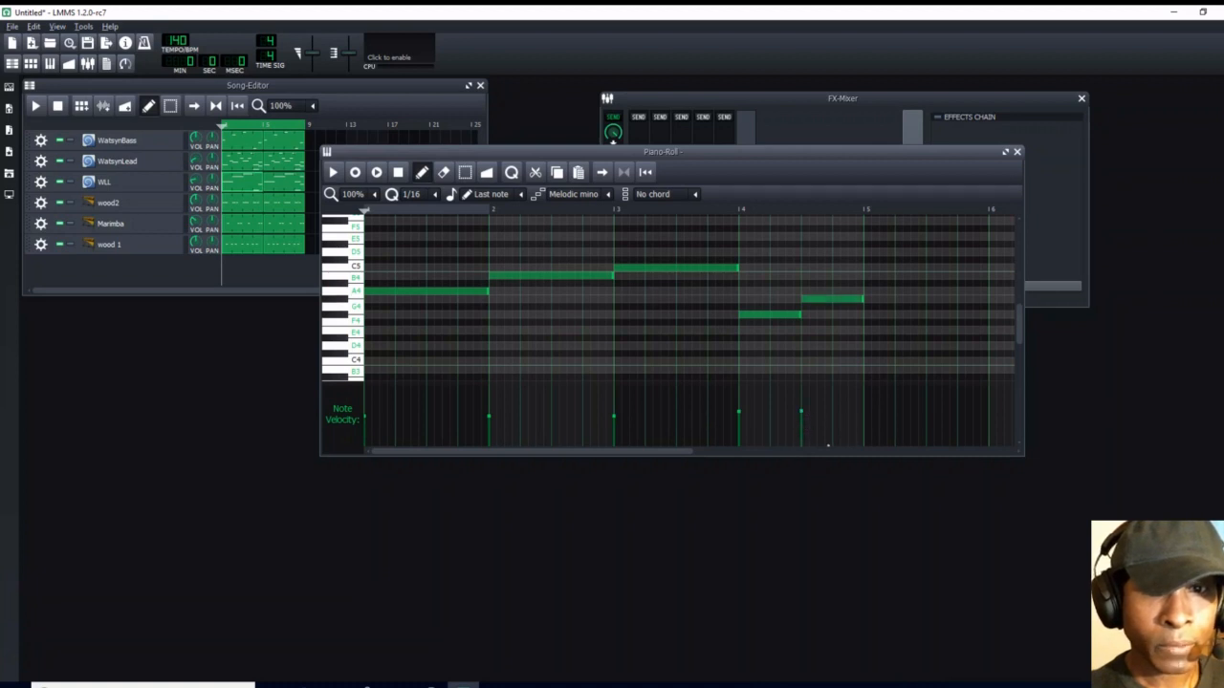
{"action": "left_click", "coordinate": [1018, 153]}
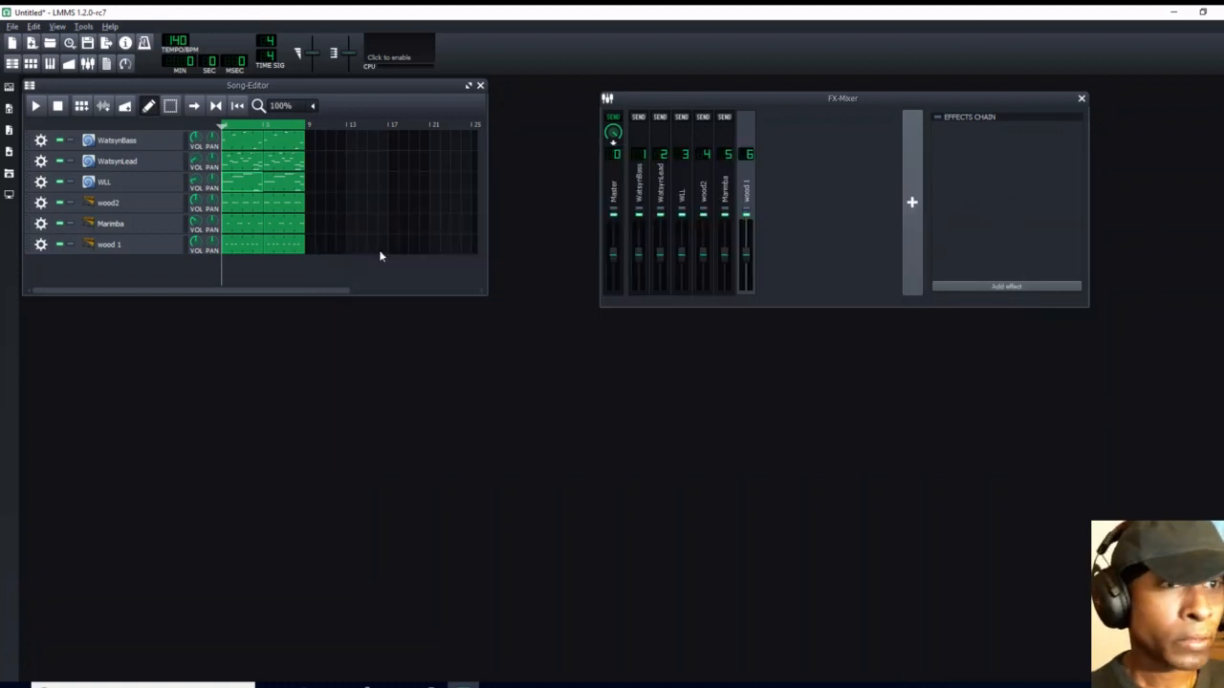
Step: Replace the WLL pattern at bar 5 with a copy of the edited first WLL pattern
{"action": "left_click", "coordinate": [274, 185]}
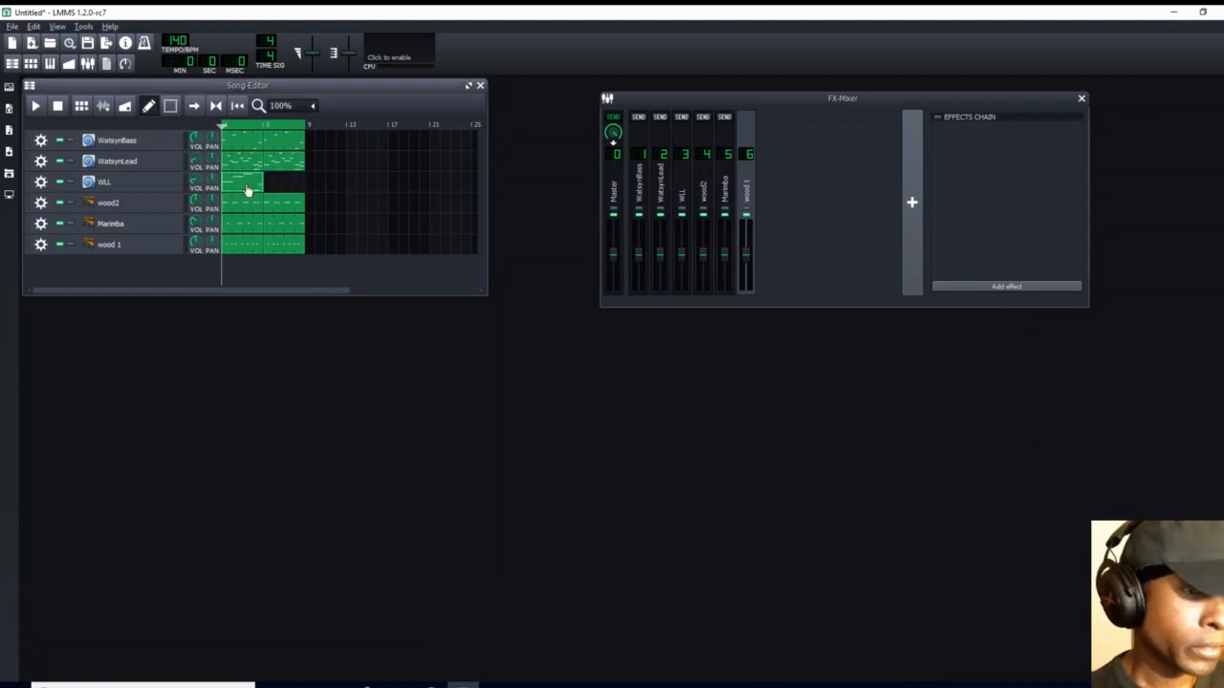
{"action": "left_click_drag", "start_coordinate": [247, 187], "coordinate": [275, 181]}
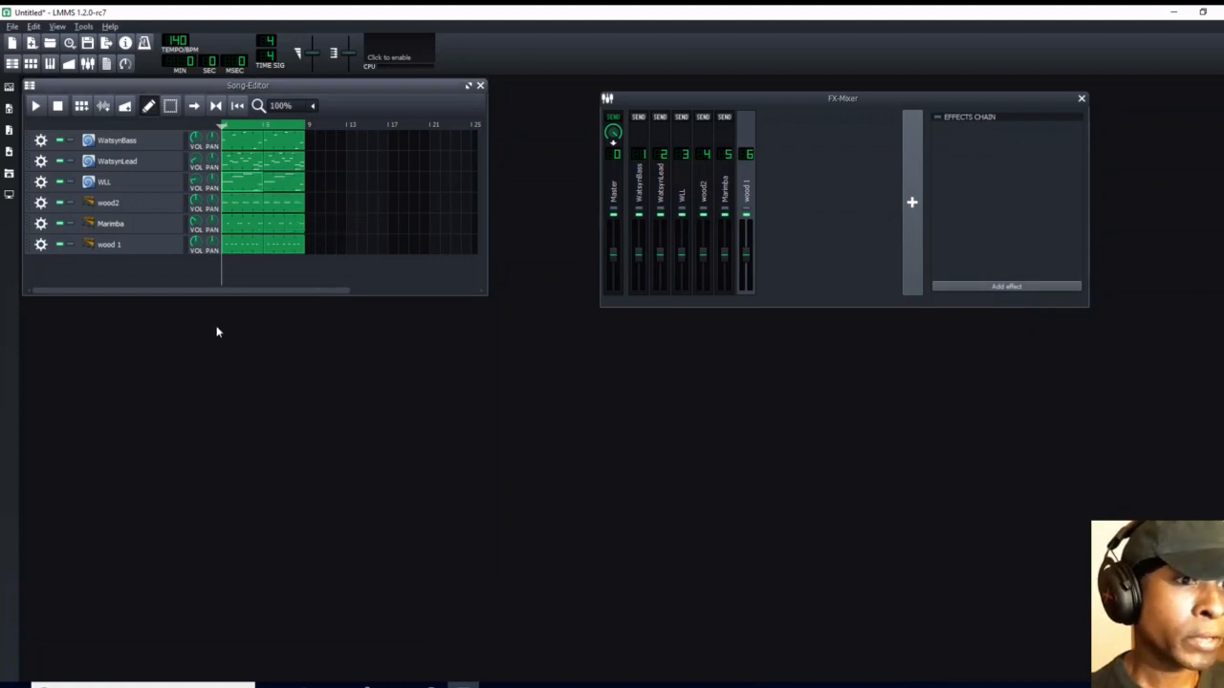
Step: Lower the WatsynLead and, slightly, the WatsynBass mixer faders while playing the arrangement, and stop playback
{"action": "left_click", "coordinate": [39, 108]}
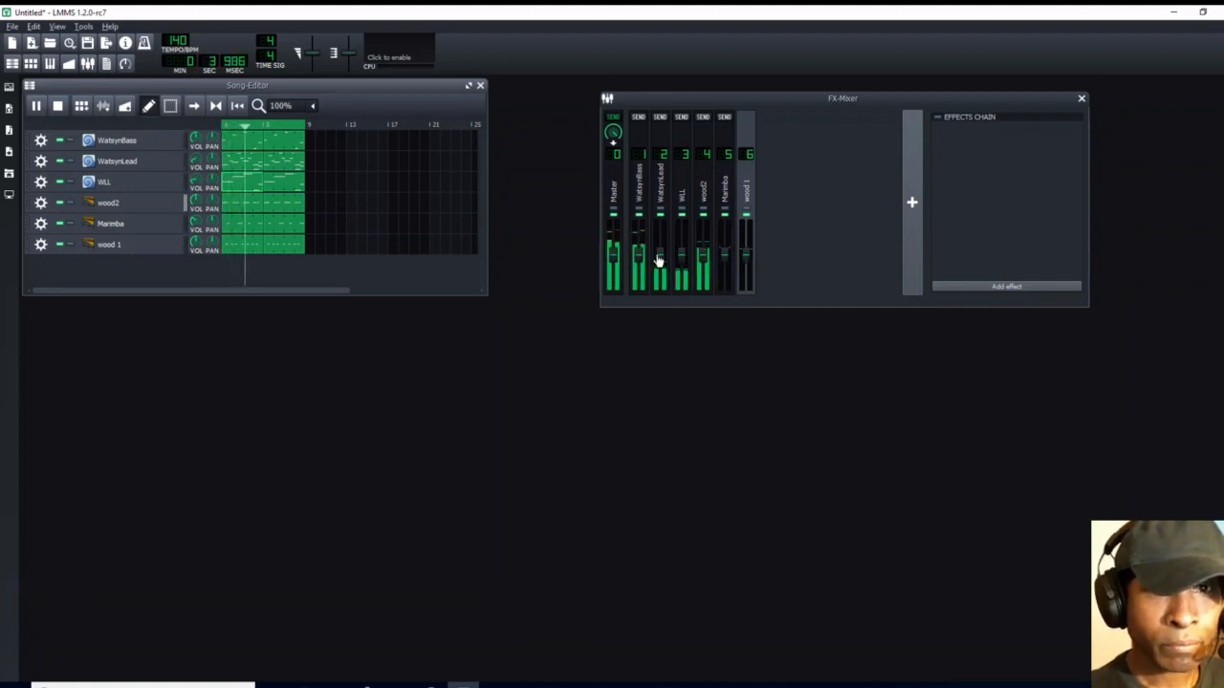
{"action": "left_click", "coordinate": [660, 260]}
{"action": "left_click_drag", "start_coordinate": [661, 260], "coordinate": [639, 268]}
{"action": "left_click", "coordinate": [638, 264]}
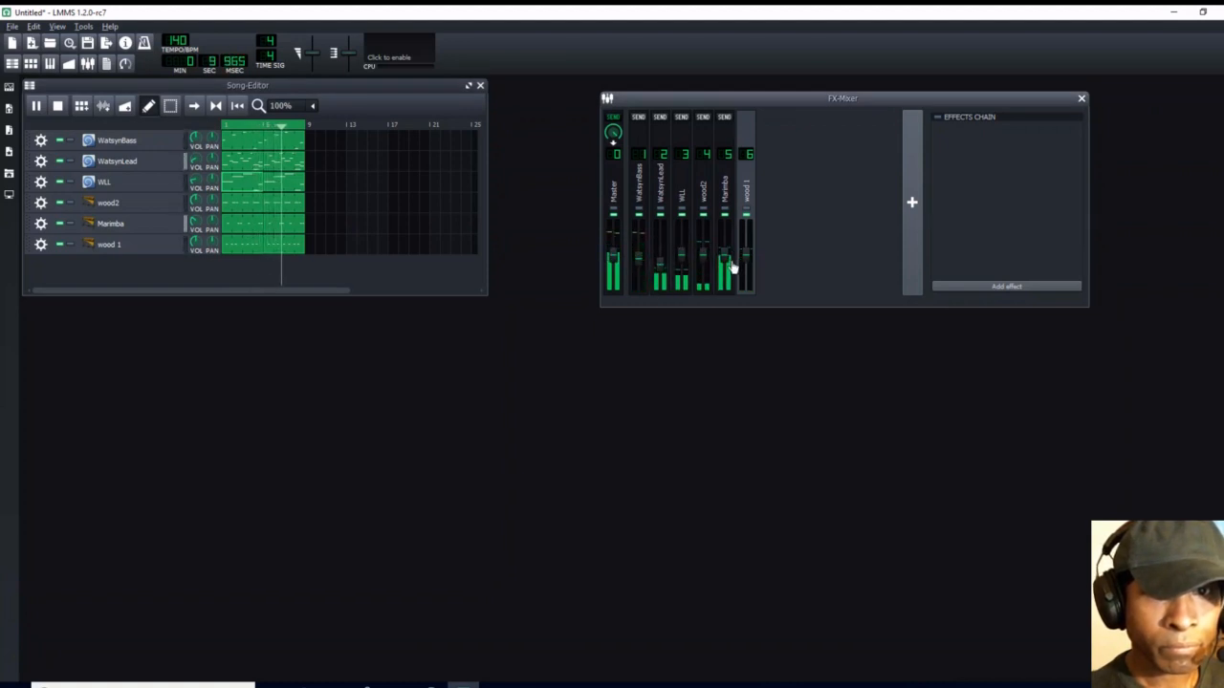
{"action": "left_click", "coordinate": [57, 107]}
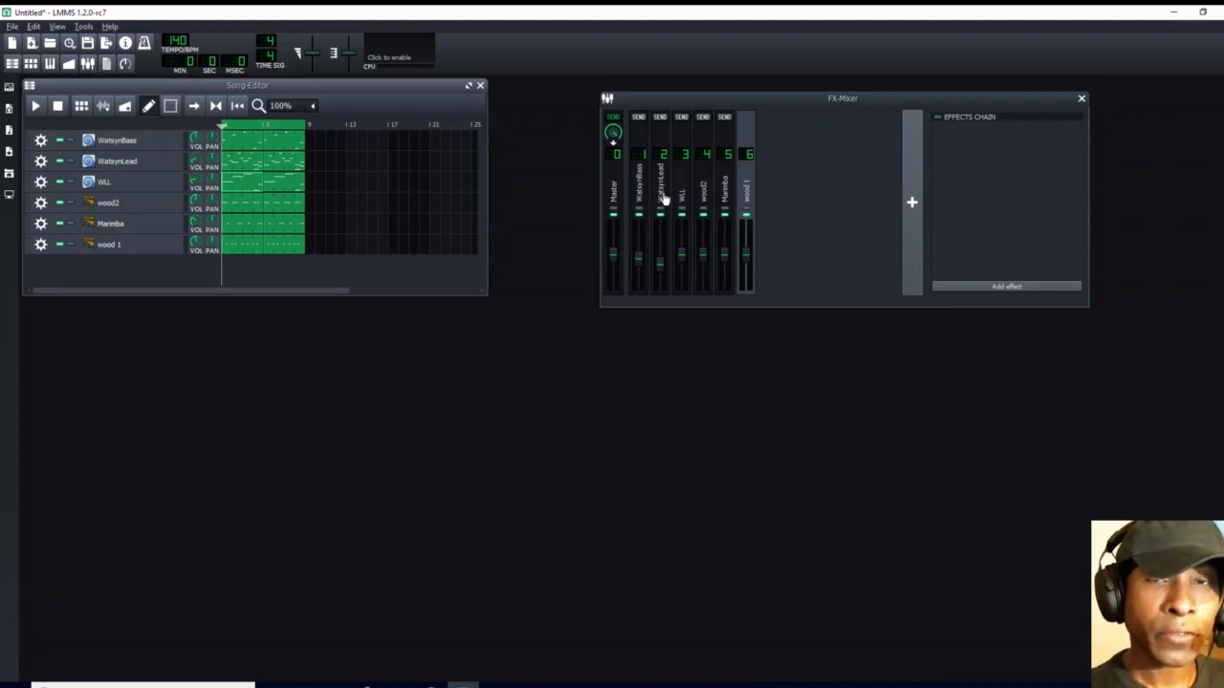
Step: Look at WatsynBass's own effects chain and the list of available effects without adding one
{"action": "left_click", "coordinate": [170, 144]}
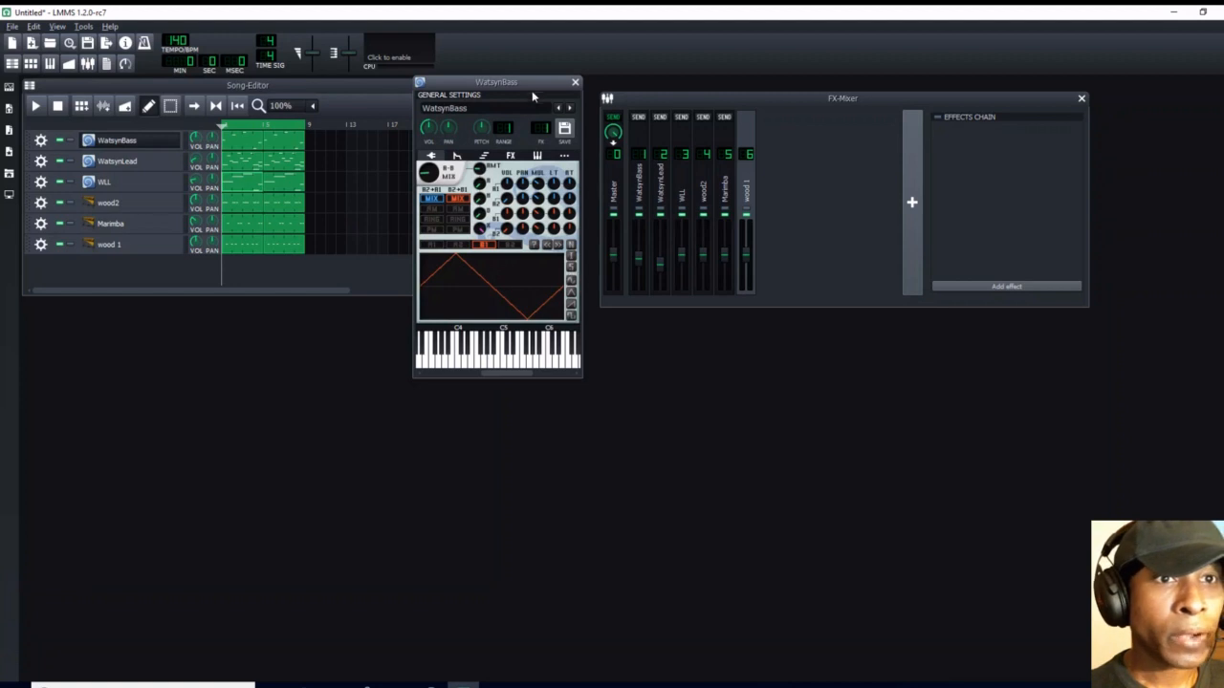
{"action": "left_click_drag", "start_coordinate": [534, 84], "coordinate": [317, 330]}
{"action": "left_click", "coordinate": [296, 401]}
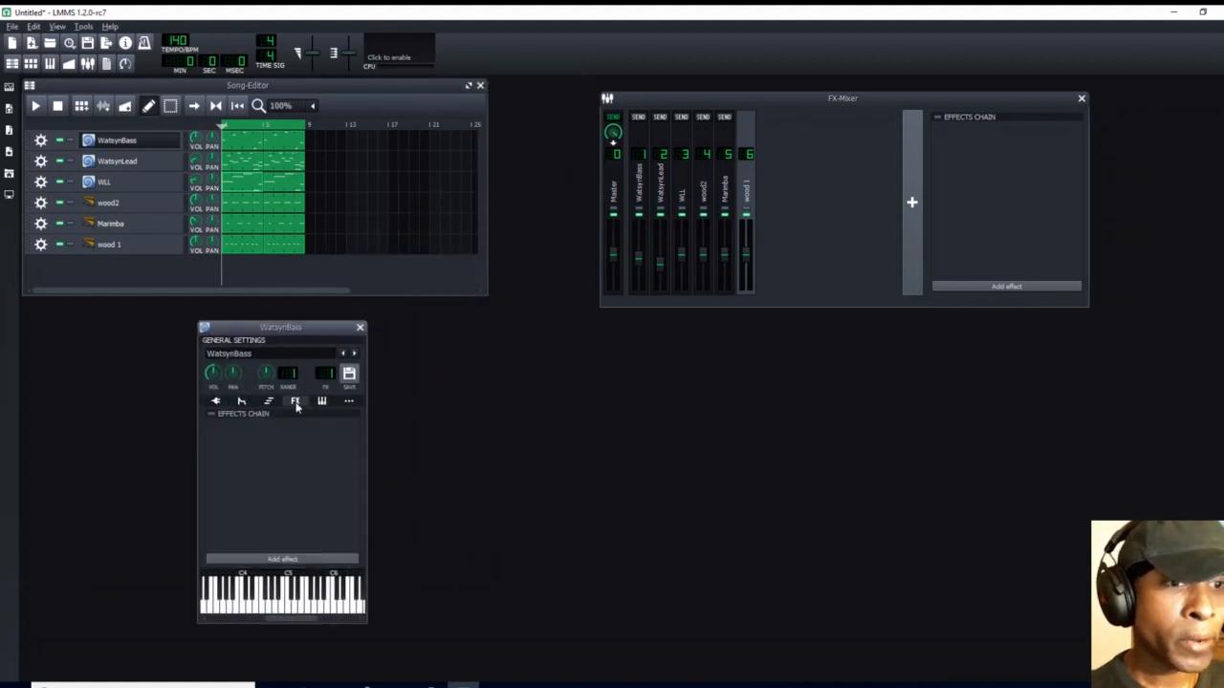
{"action": "left_click", "coordinate": [309, 559]}
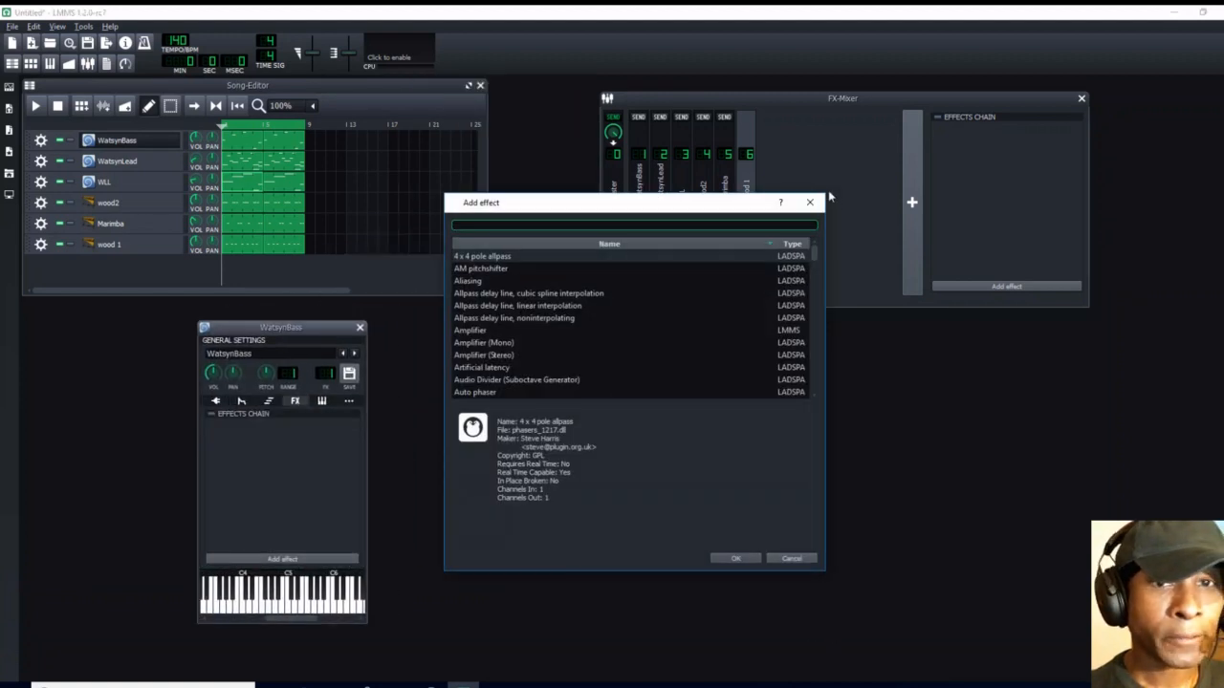
{"action": "left_click", "coordinate": [792, 559]}
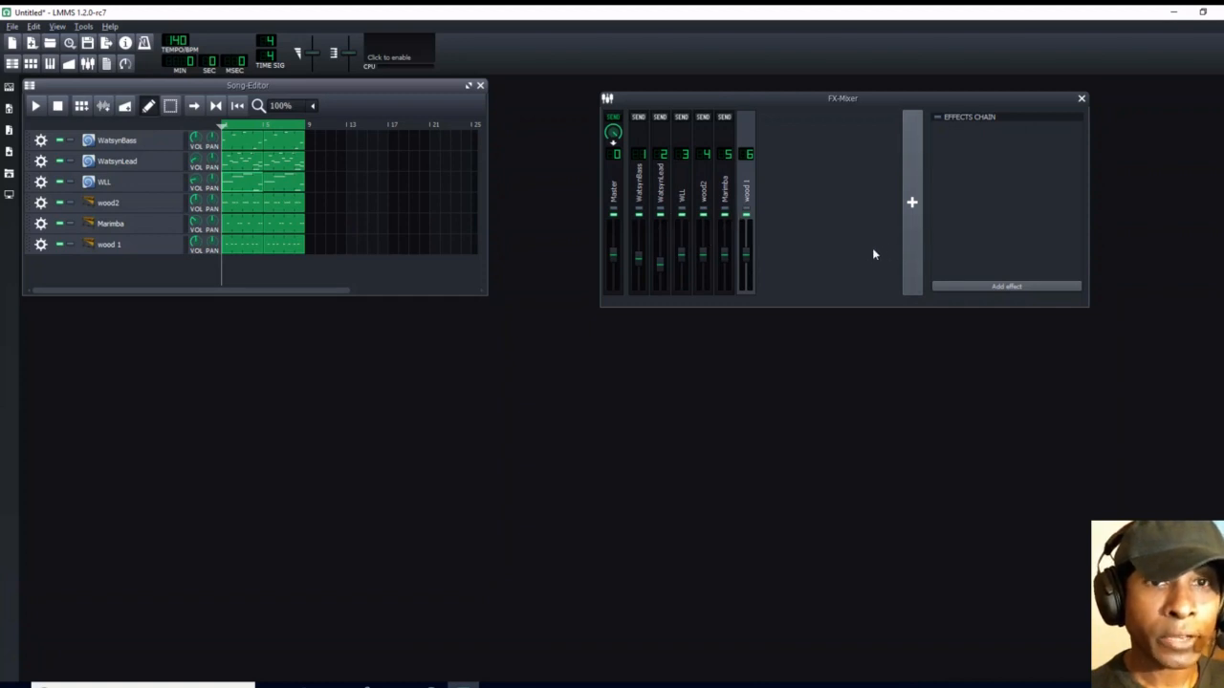
Step: Add a new channel to the FX mixer and name it Pulsator
{"action": "left_click", "coordinate": [912, 202]}
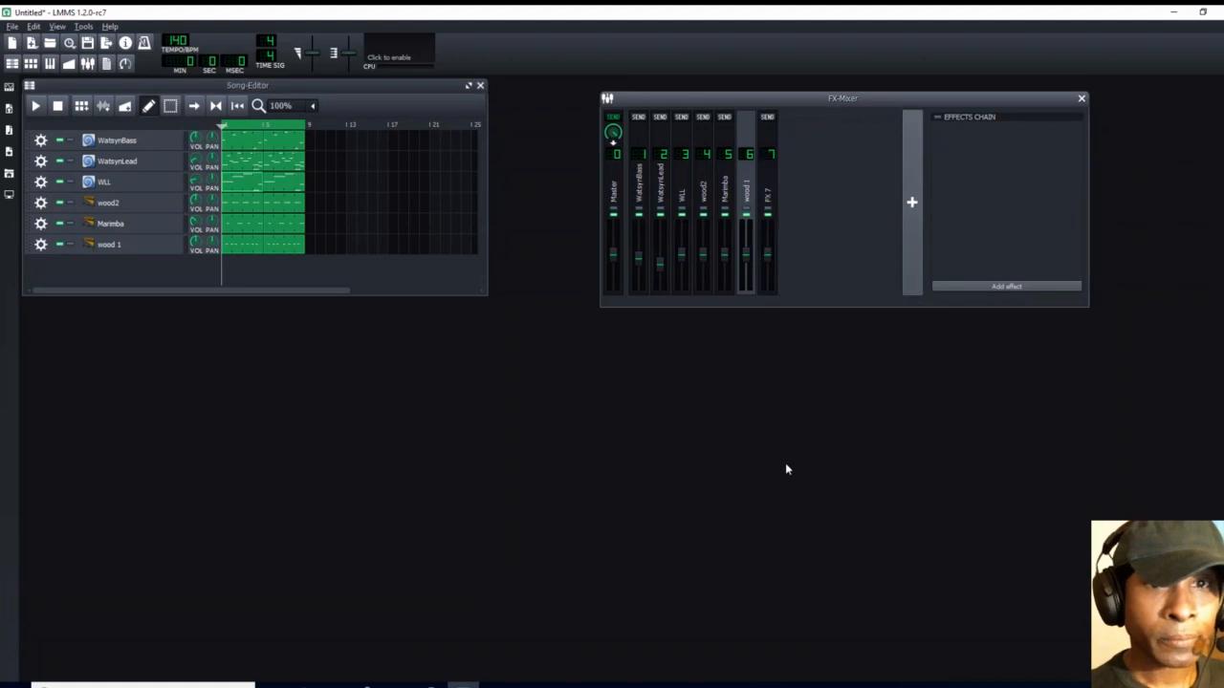
{"action": "left_click", "coordinate": [767, 204]}
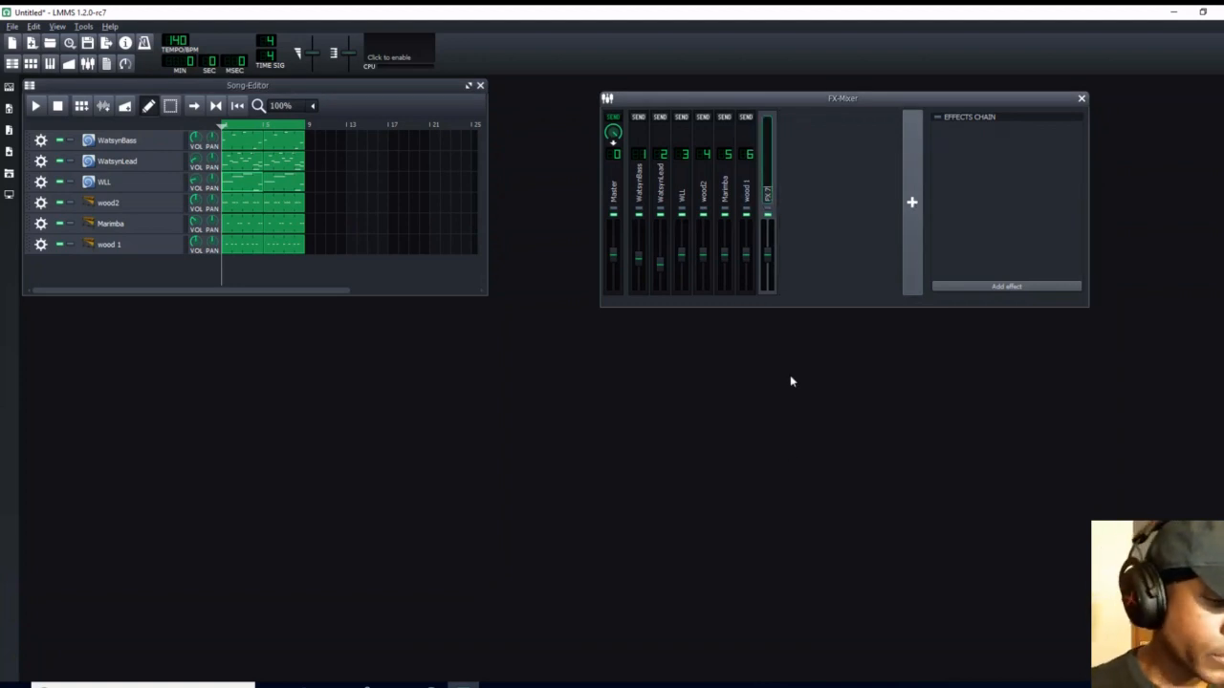
{"action": "type", "text": "Pul"}
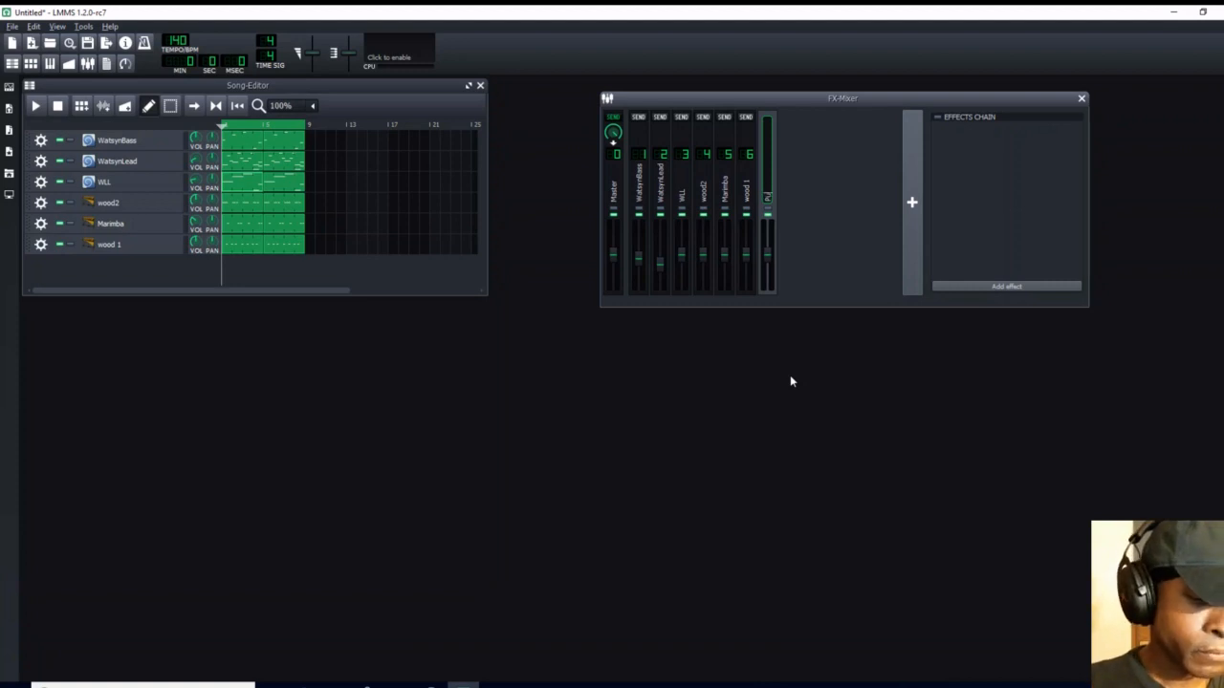
{"action": "type", "text": "sator"}
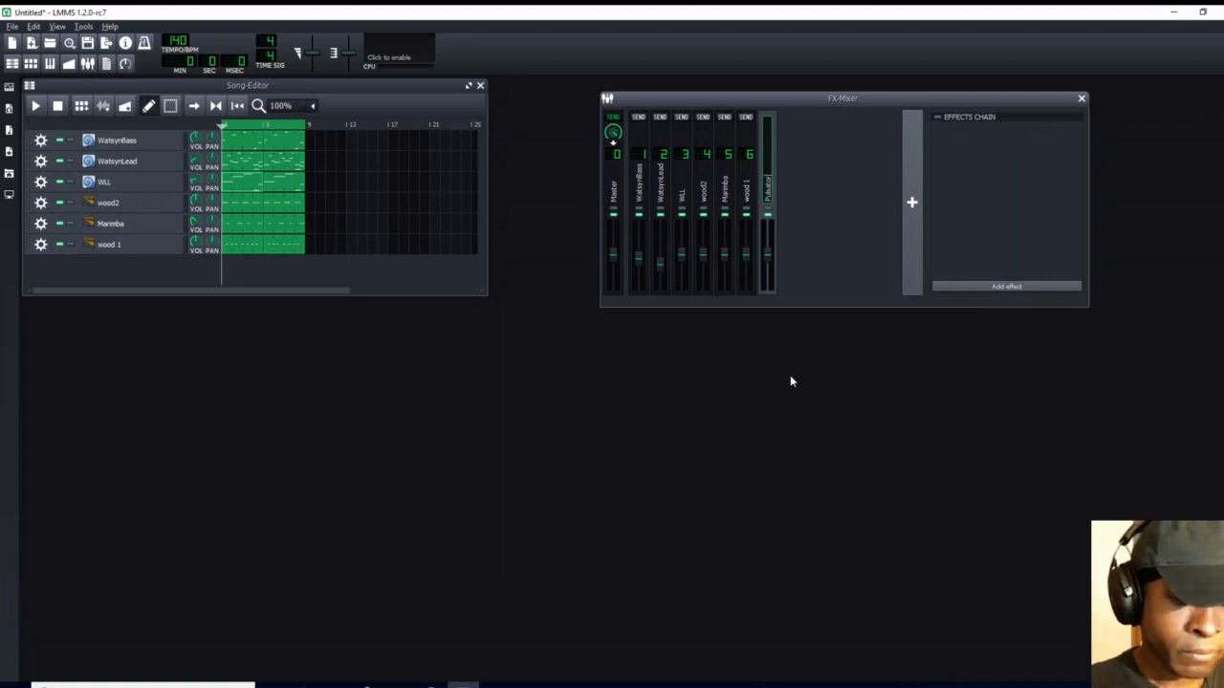
Step: Add the Calf Pulsator LADSPA effect to the Pulsator mixer channel and raise the effect's Frequency
{"action": "key", "text": "Return"}
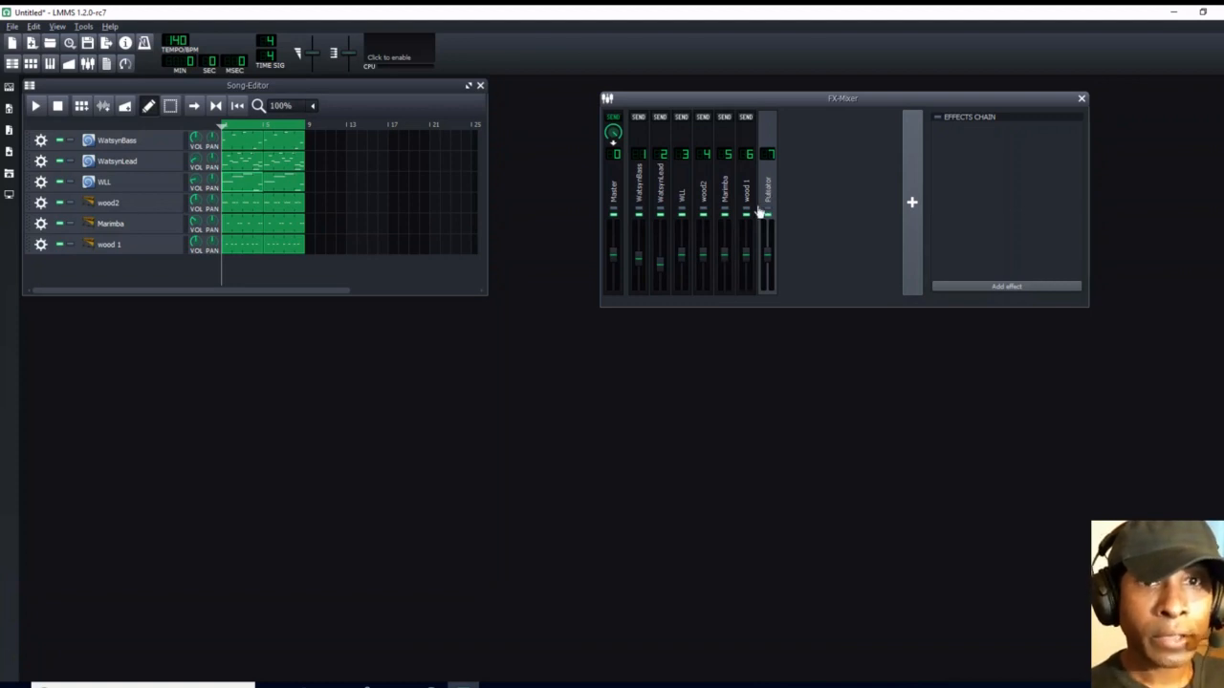
{"action": "left_click", "coordinate": [640, 196]}
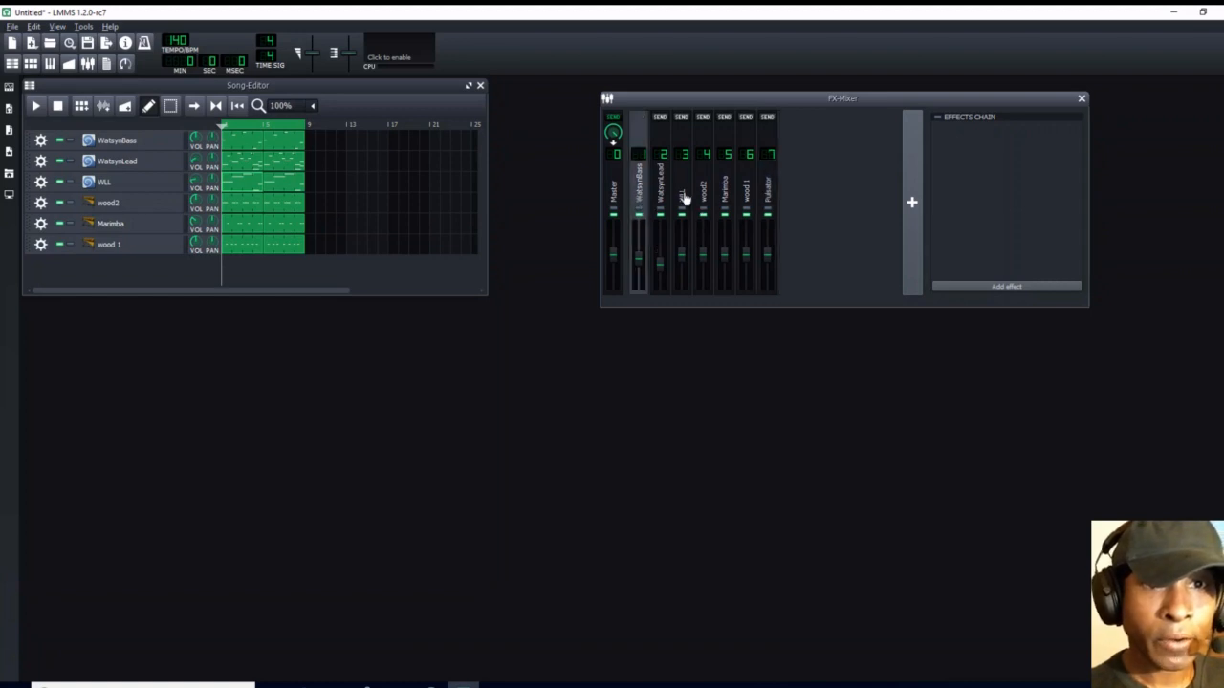
{"action": "left_click", "coordinate": [685, 198]}
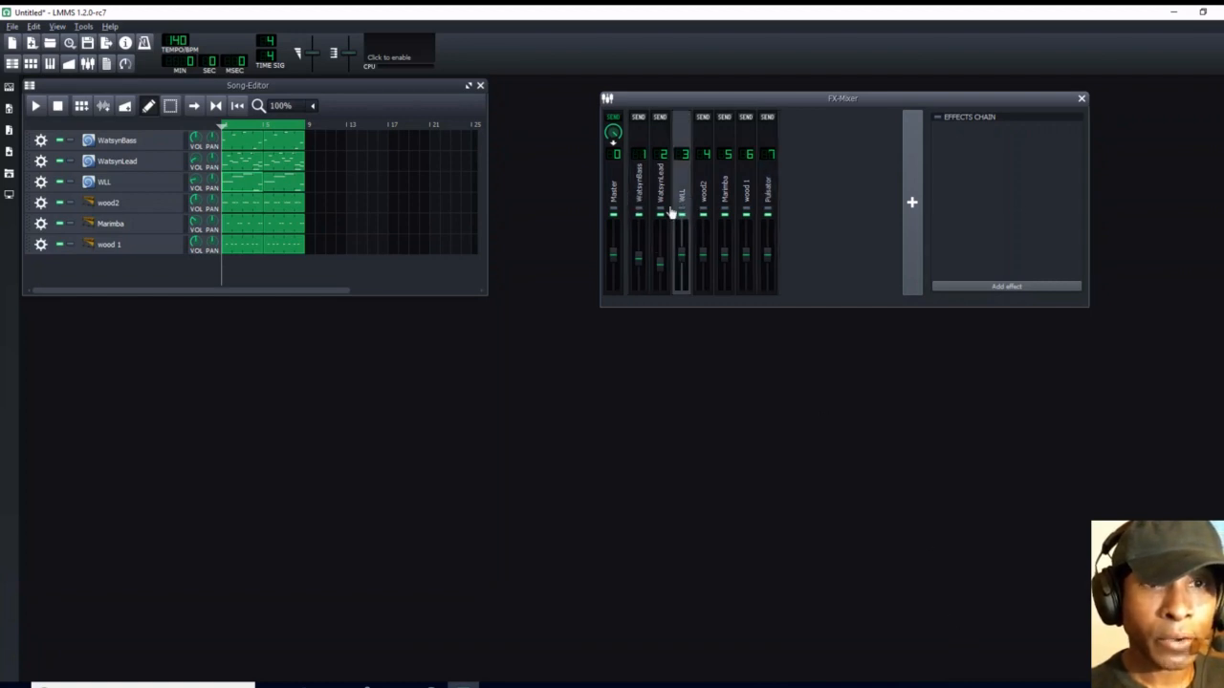
{"action": "left_click", "coordinate": [771, 199]}
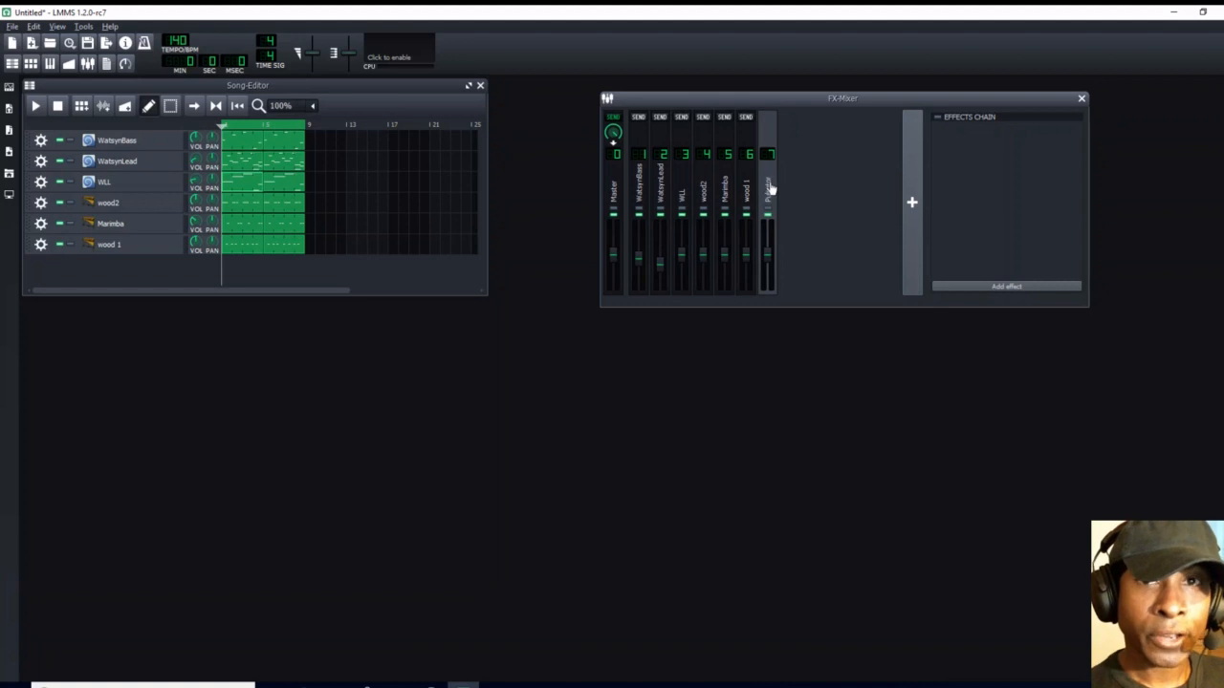
{"action": "left_click", "coordinate": [1012, 286]}
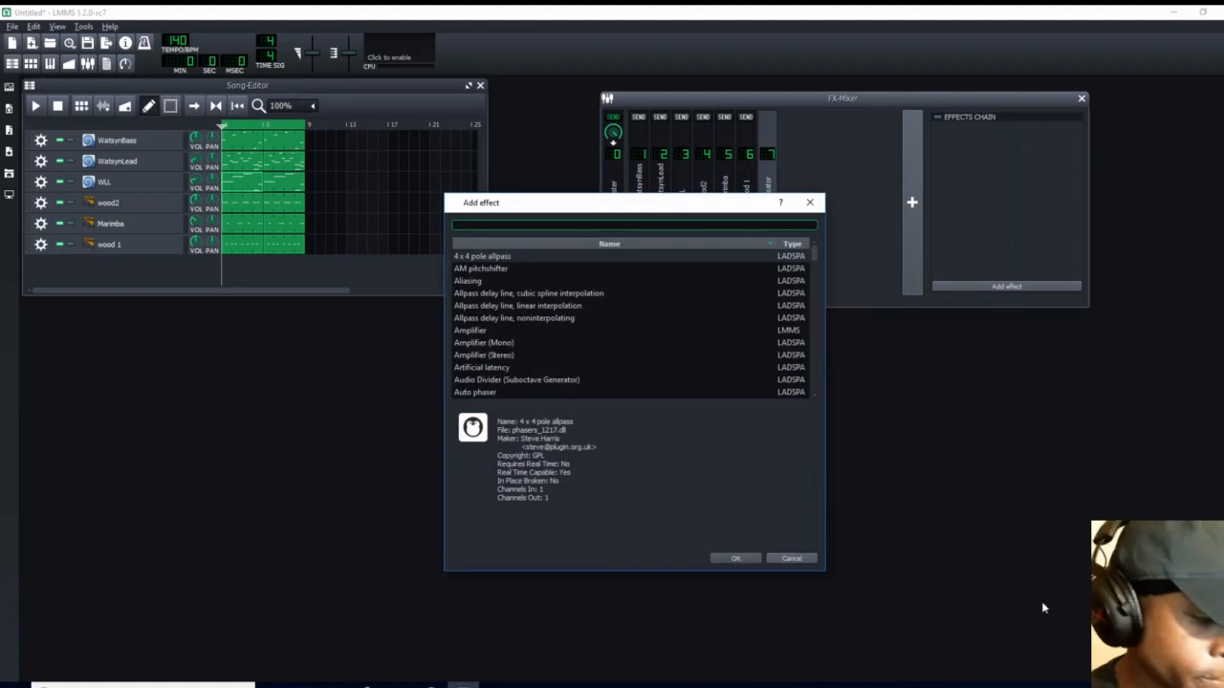
{"action": "type", "text": "Pulsator"}
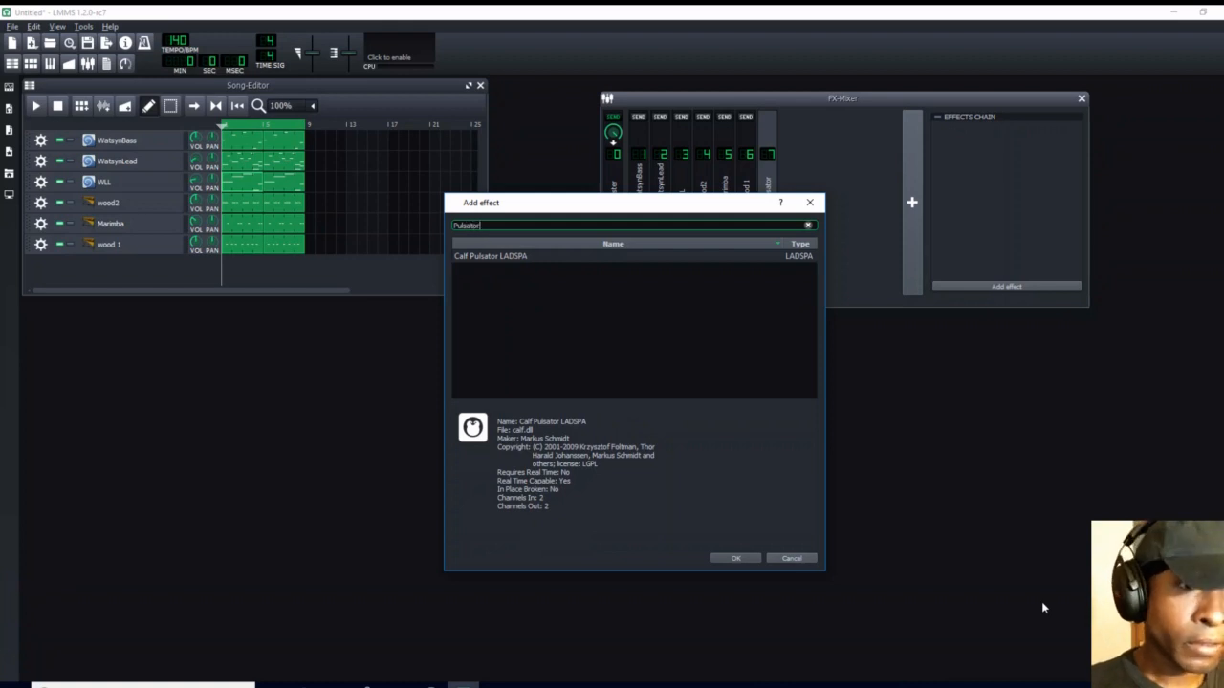
{"action": "key", "text": "Return"}
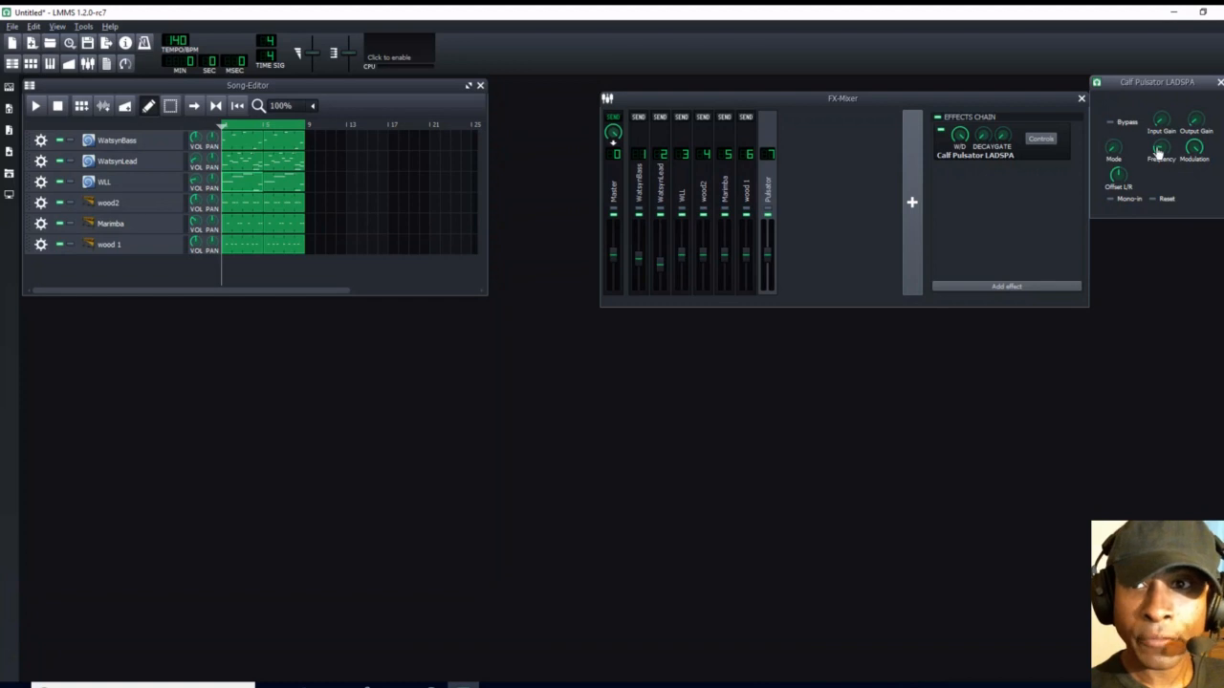
{"action": "left_click_drag", "start_coordinate": [1160, 149], "coordinate": [1160, 128]}
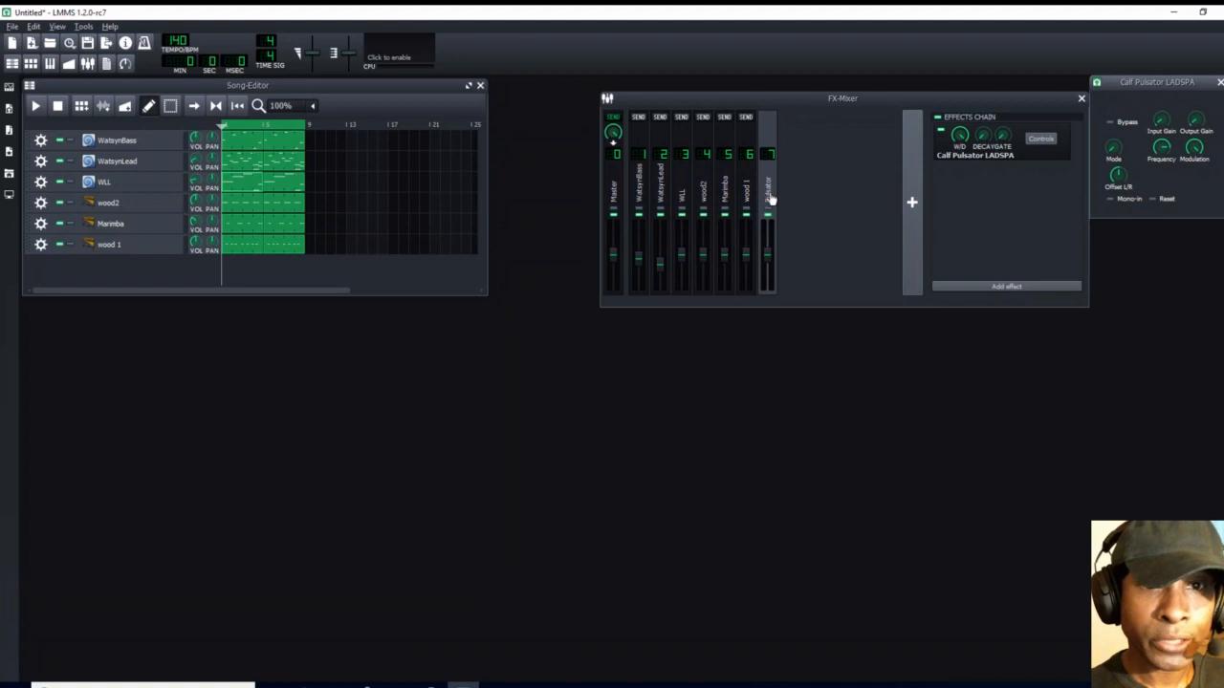
Step: Route a send from the WatsynBass mixer channel to the Pulsator channel and turn its send amount down
{"action": "left_click", "coordinate": [639, 195]}
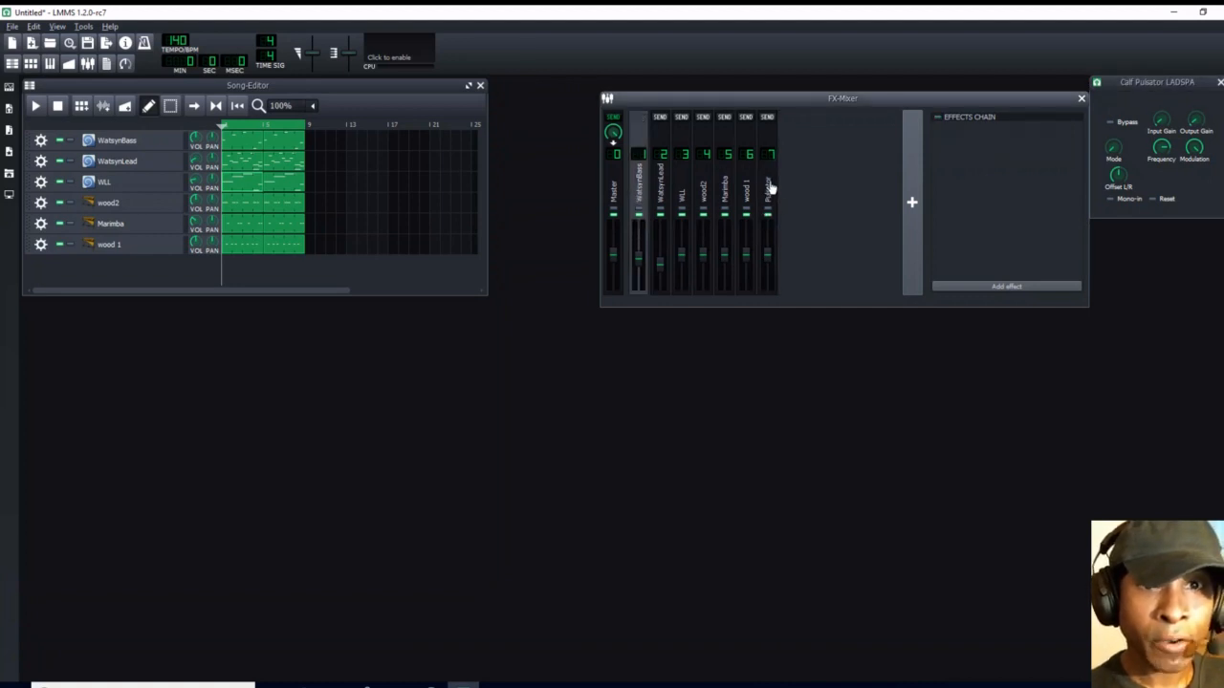
{"action": "left_click", "coordinate": [771, 120]}
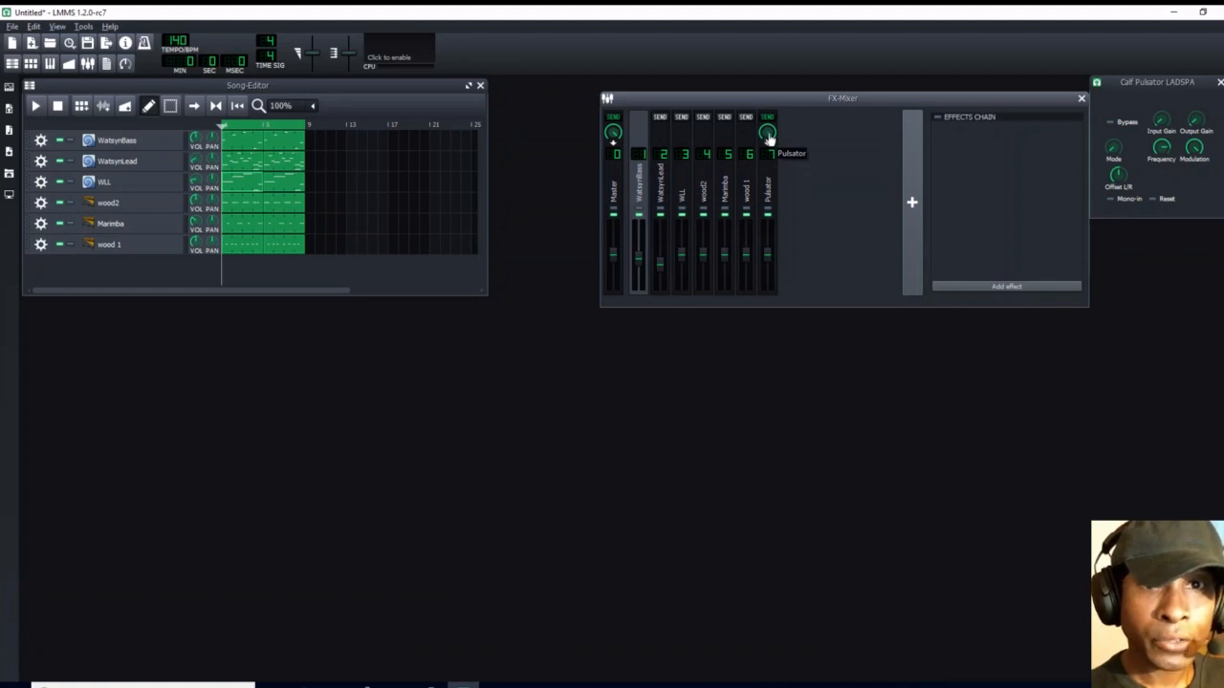
{"action": "left_click_drag", "start_coordinate": [770, 139], "coordinate": [770, 153]}
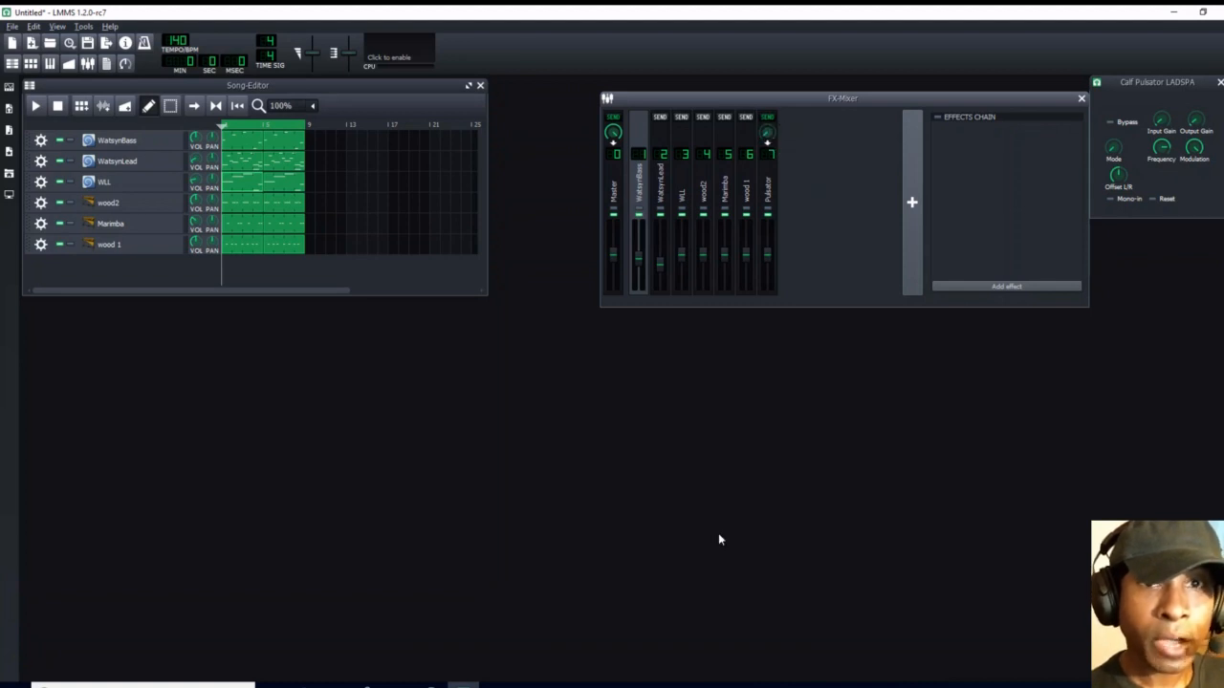
Step: Solo WatsynBass, raise its Pulsator send to about 0.648 and lower its mixer fader during playback, and stop playback
{"action": "left_click", "coordinate": [70, 141]}
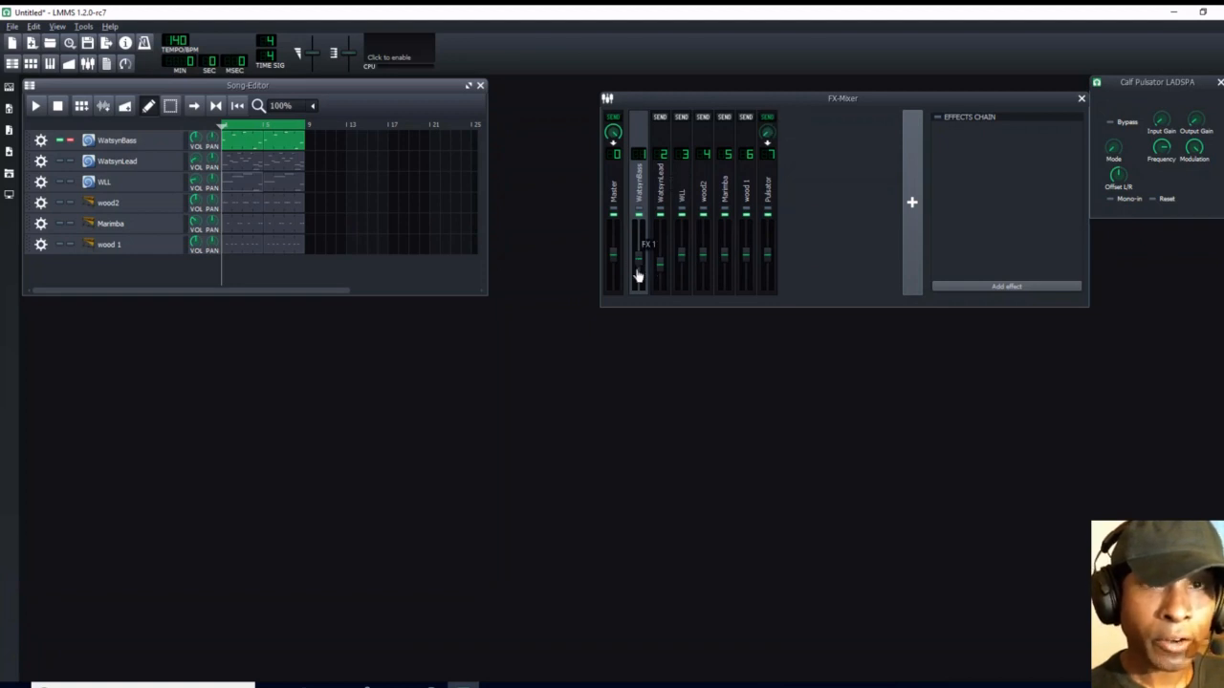
{"action": "left_click", "coordinate": [39, 107]}
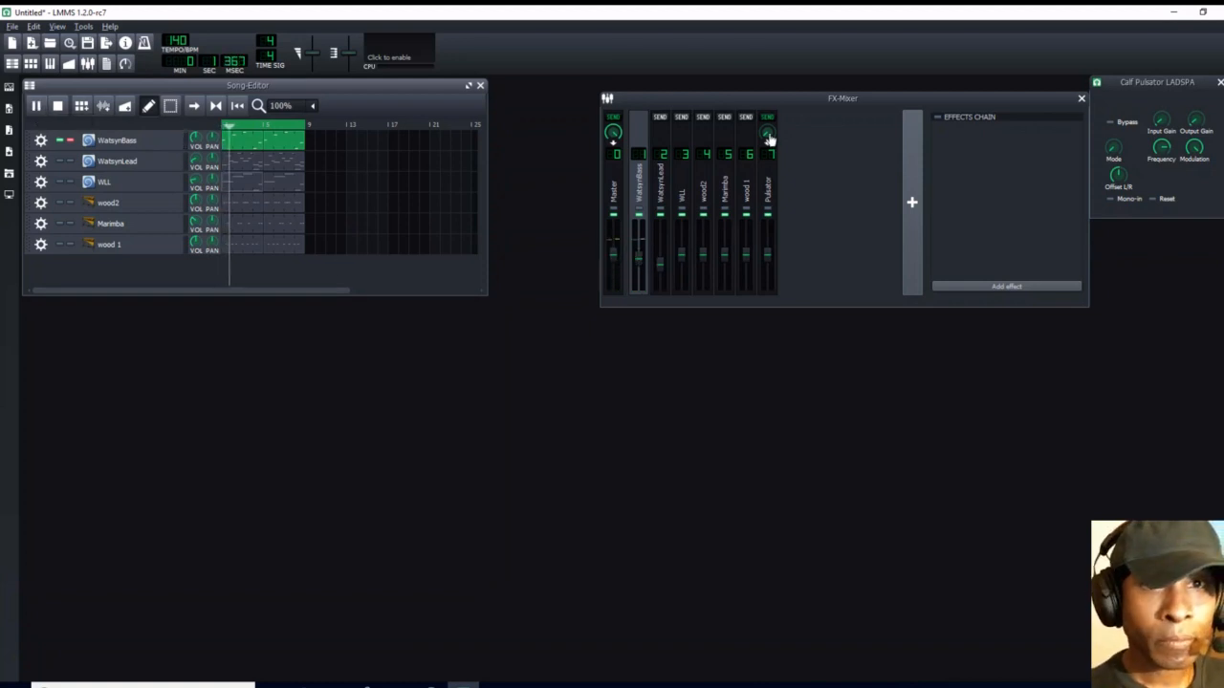
{"action": "left_click_drag", "start_coordinate": [767, 134], "coordinate": [767, 116]}
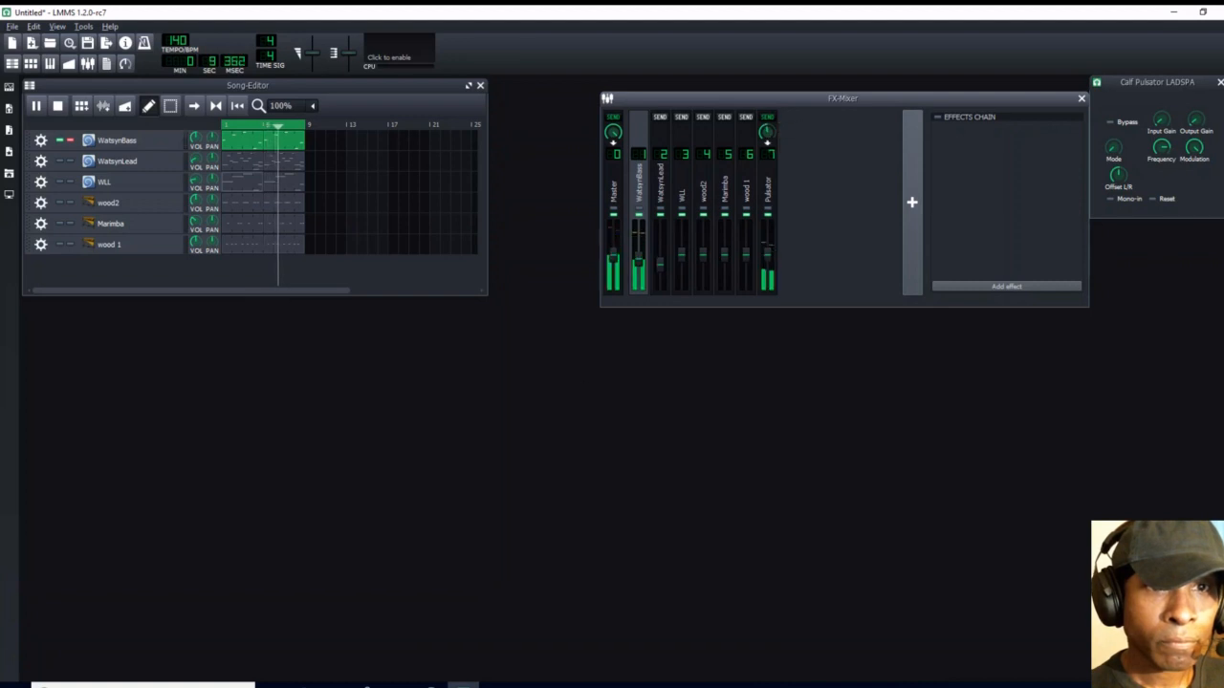
{"action": "left_click_drag", "start_coordinate": [639, 261], "coordinate": [640, 269]}
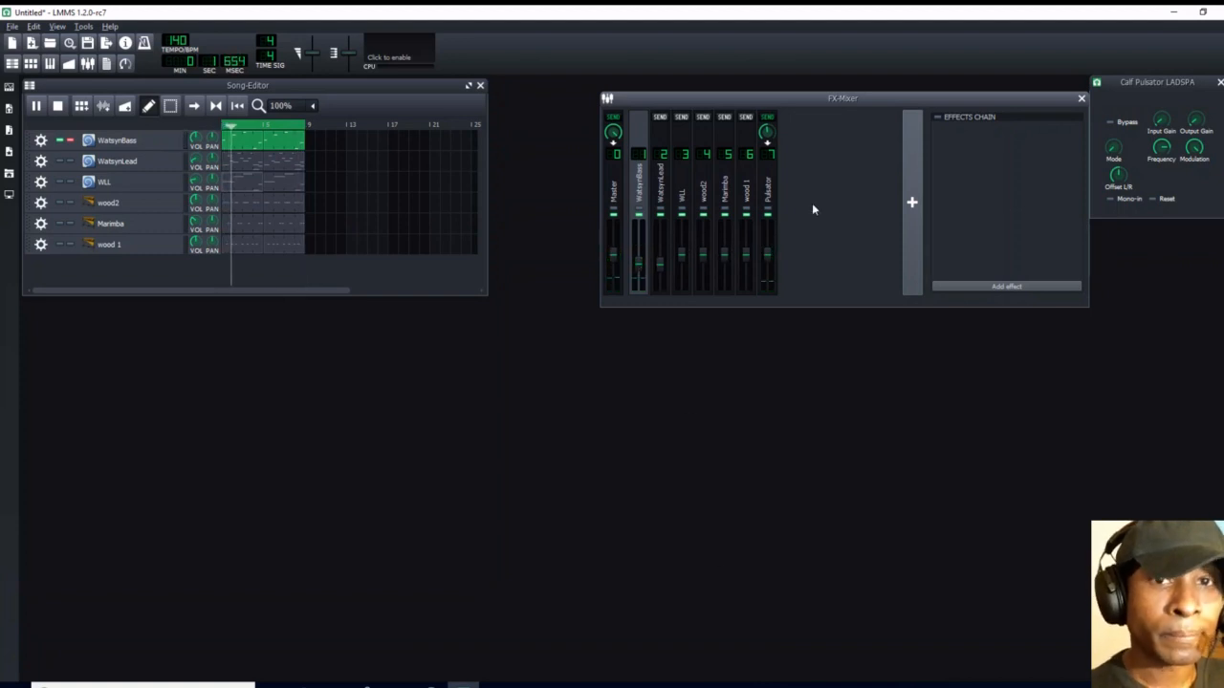
{"action": "left_click_drag", "start_coordinate": [766, 133], "coordinate": [767, 129]}
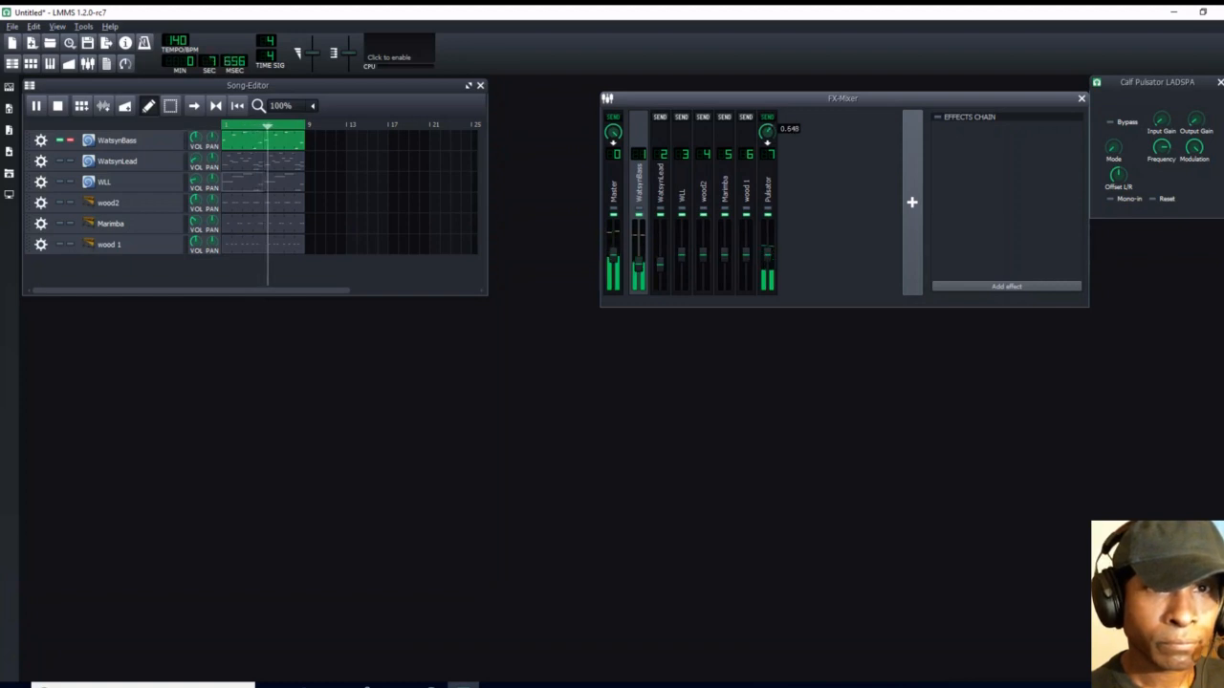
{"action": "left_click_drag", "start_coordinate": [639, 267], "coordinate": [641, 272]}
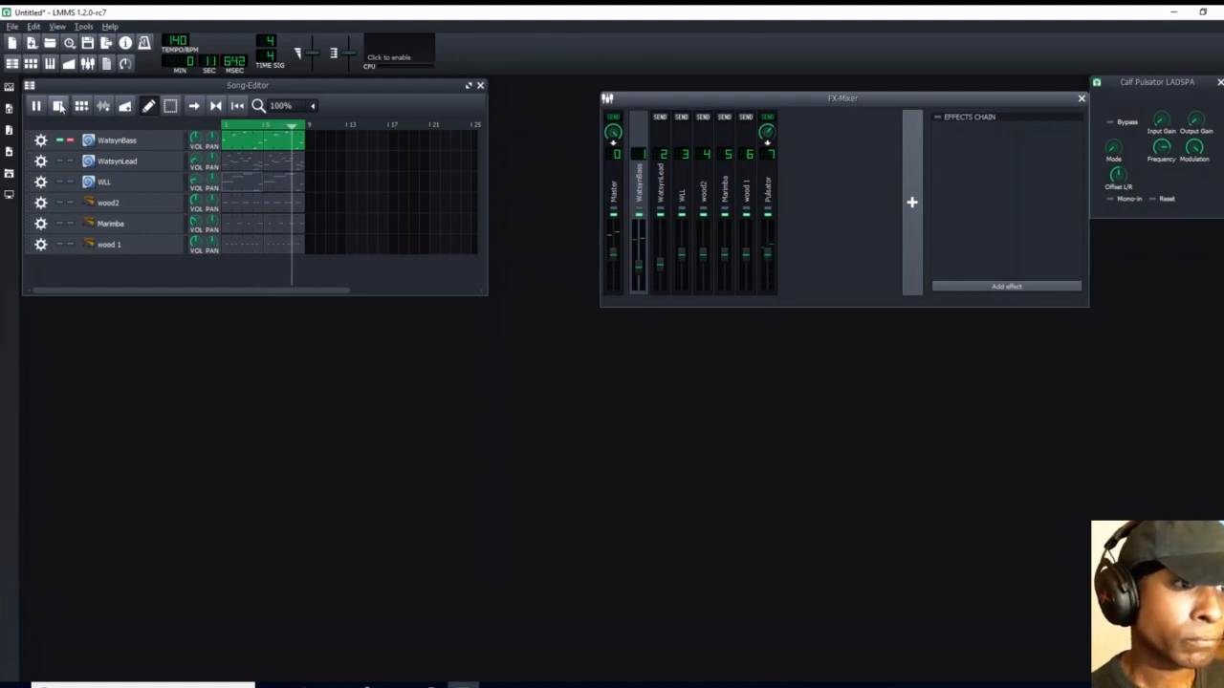
{"action": "left_click", "coordinate": [57, 105]}
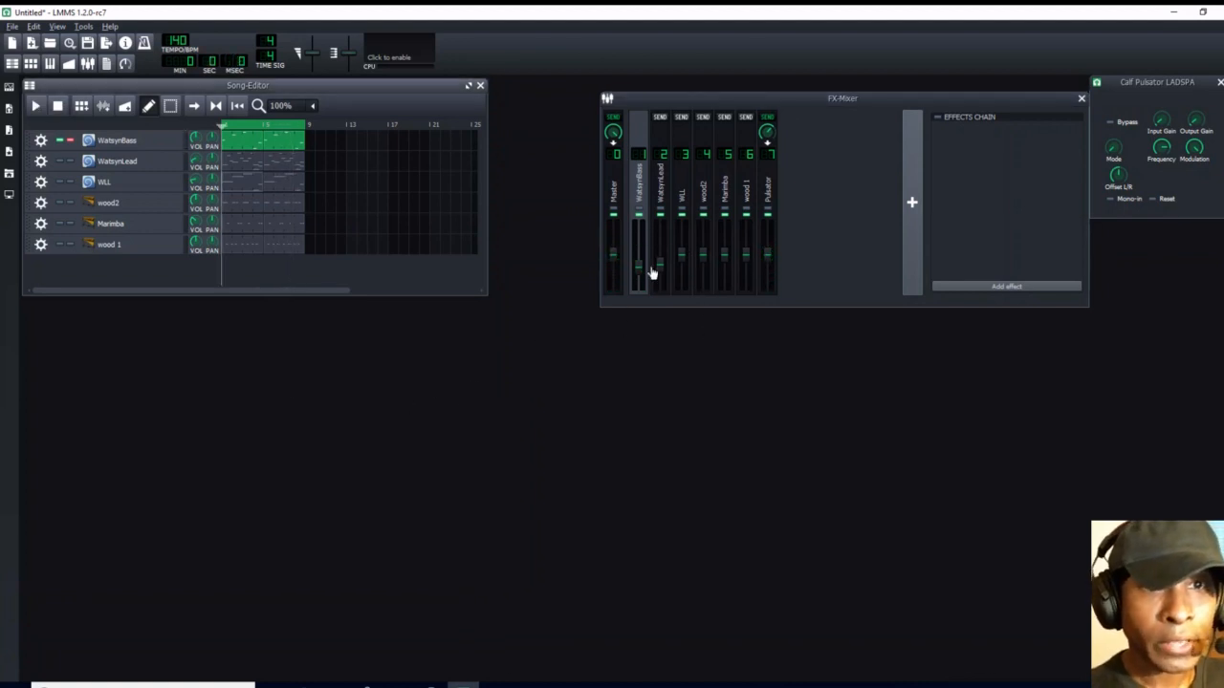
Step: Route a send from the WatsynLead mixer channel to the Pulsator channel and turn its send amount down
{"action": "left_click", "coordinate": [663, 192]}
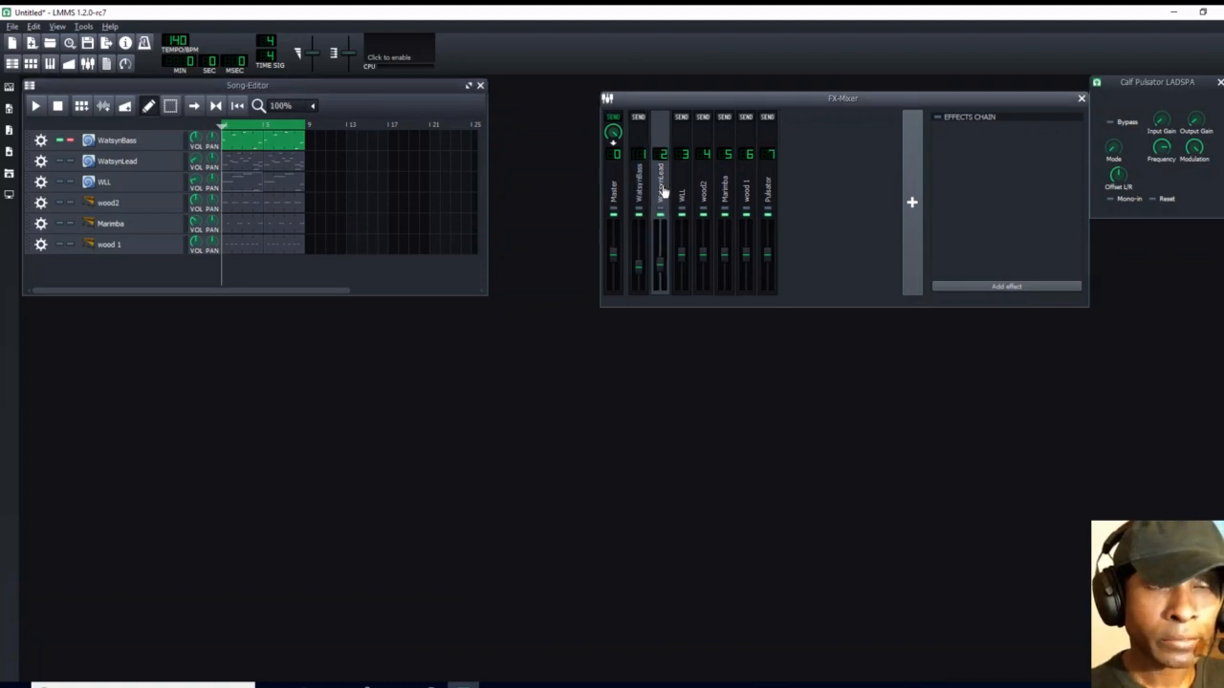
{"action": "left_click", "coordinate": [768, 117]}
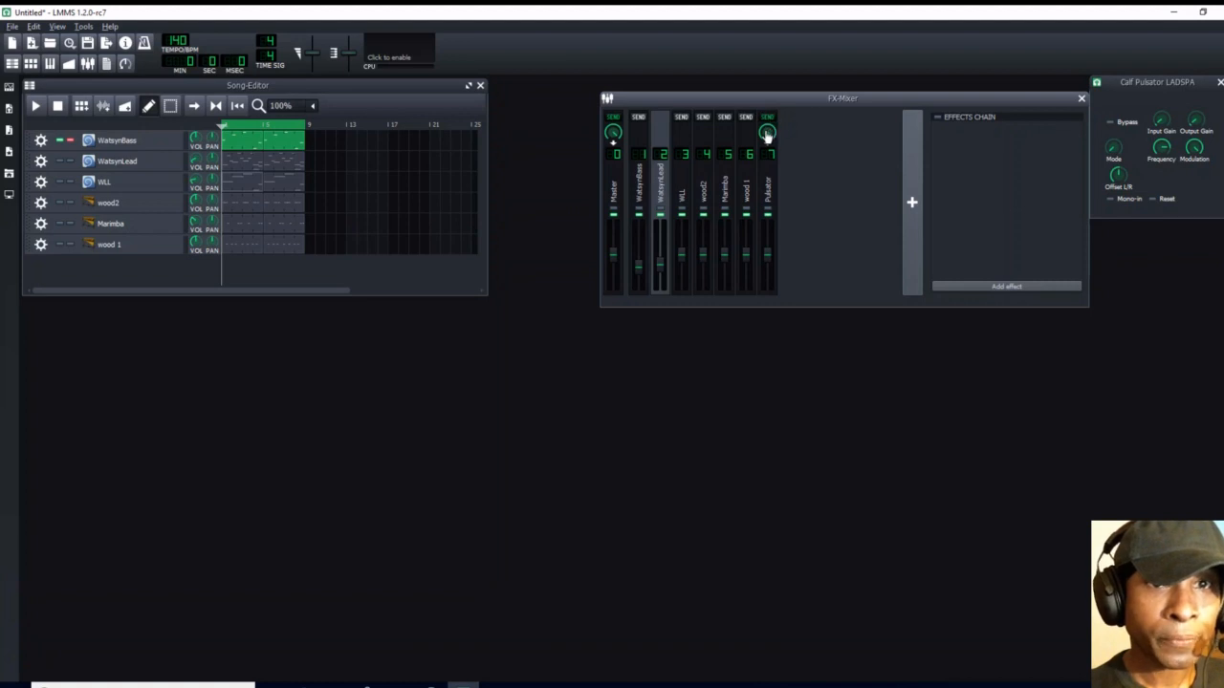
{"action": "left_click_drag", "start_coordinate": [767, 140], "coordinate": [767, 142]}
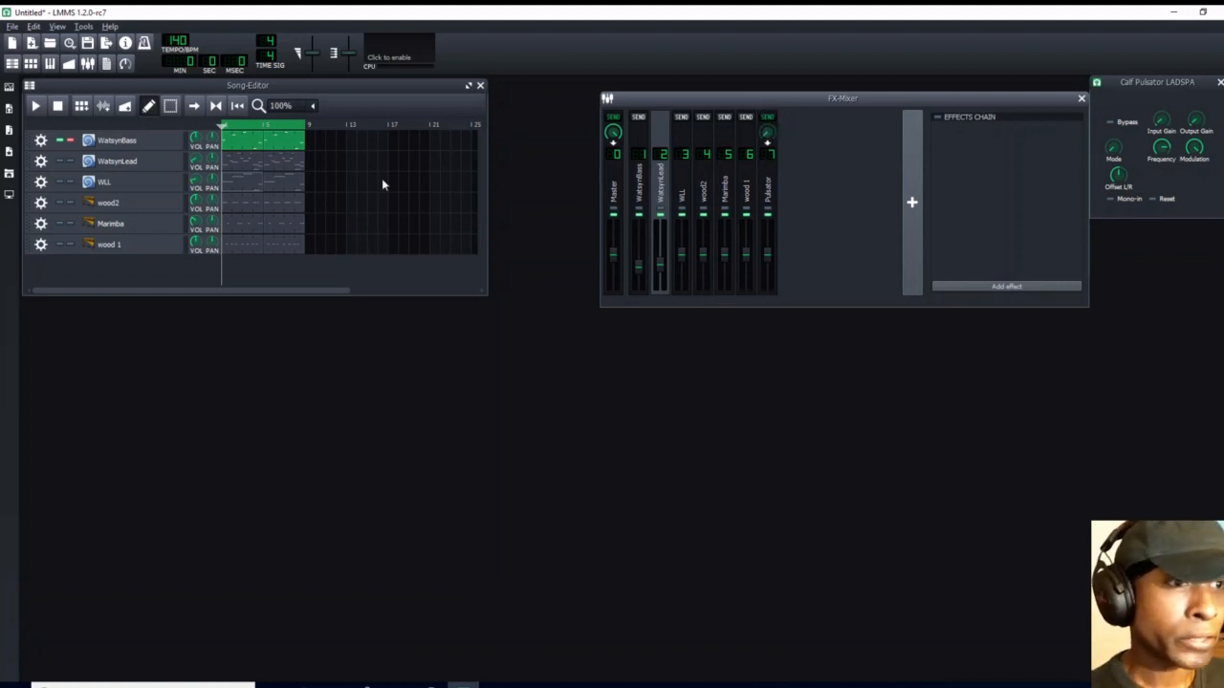
Step: Solo WatsynLead, raise its Pulsator send to about halfway and lower its mixer fader slightly during playback, and stop playback
{"action": "left_click", "coordinate": [70, 162]}
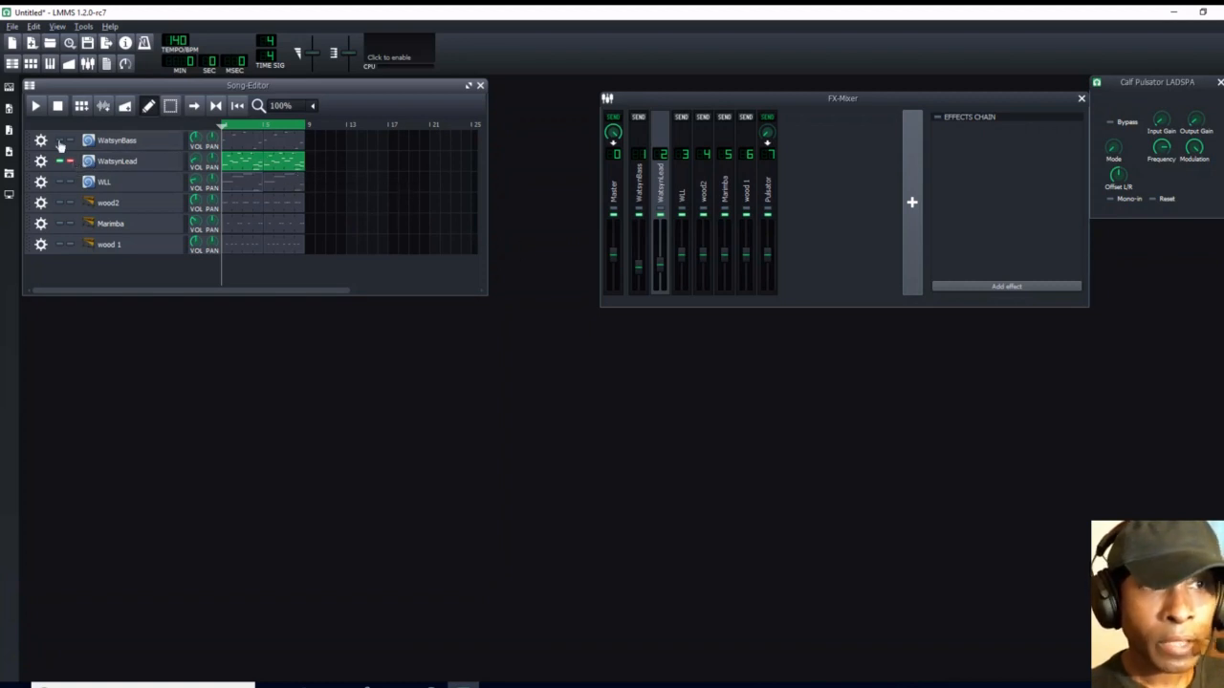
{"action": "left_click", "coordinate": [37, 106]}
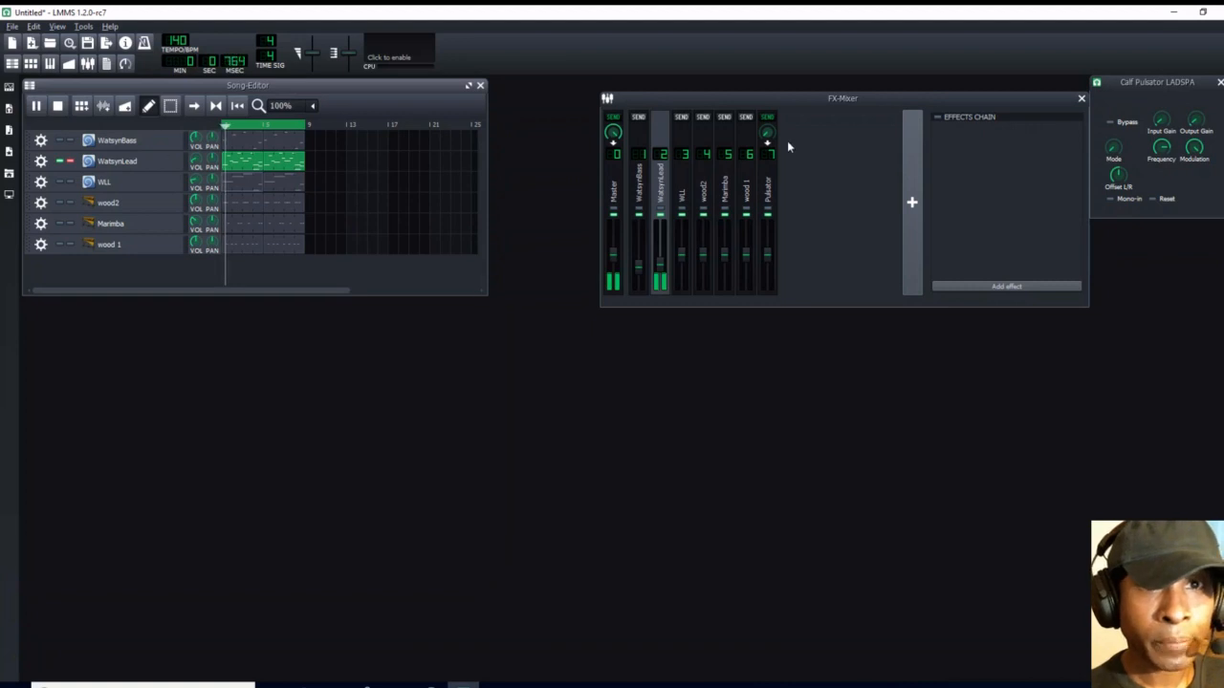
{"action": "left_click_drag", "start_coordinate": [770, 139], "coordinate": [769, 88]}
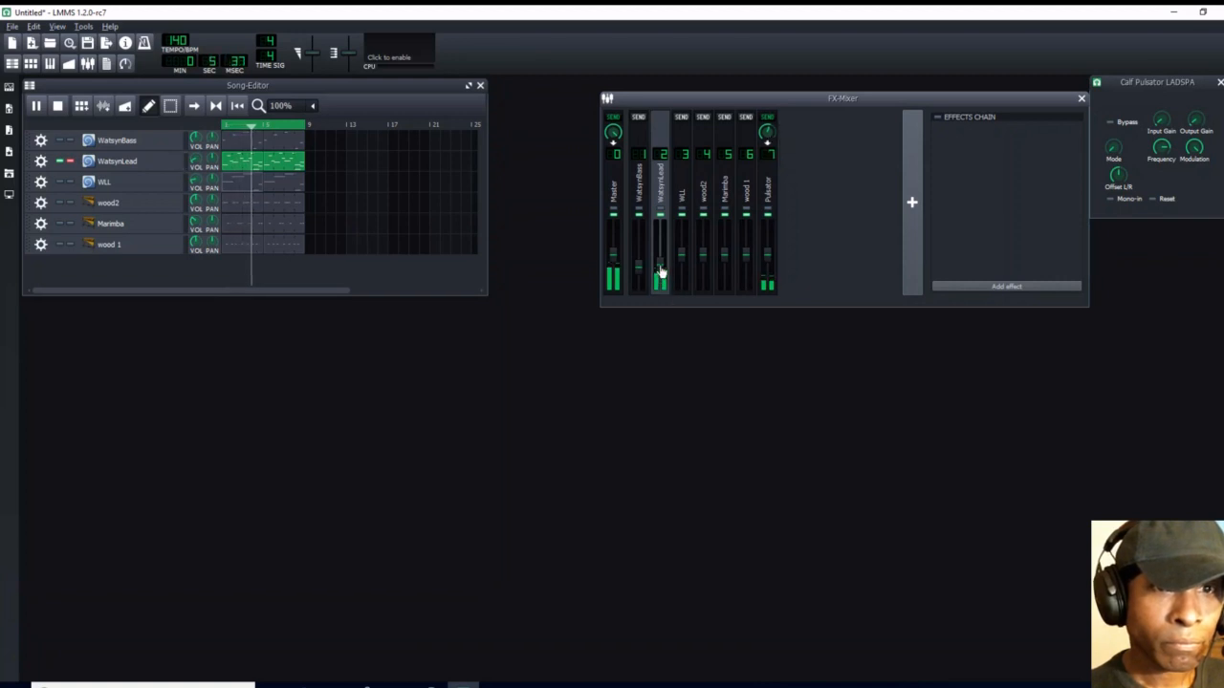
{"action": "left_click_drag", "start_coordinate": [660, 266], "coordinate": [659, 282]}
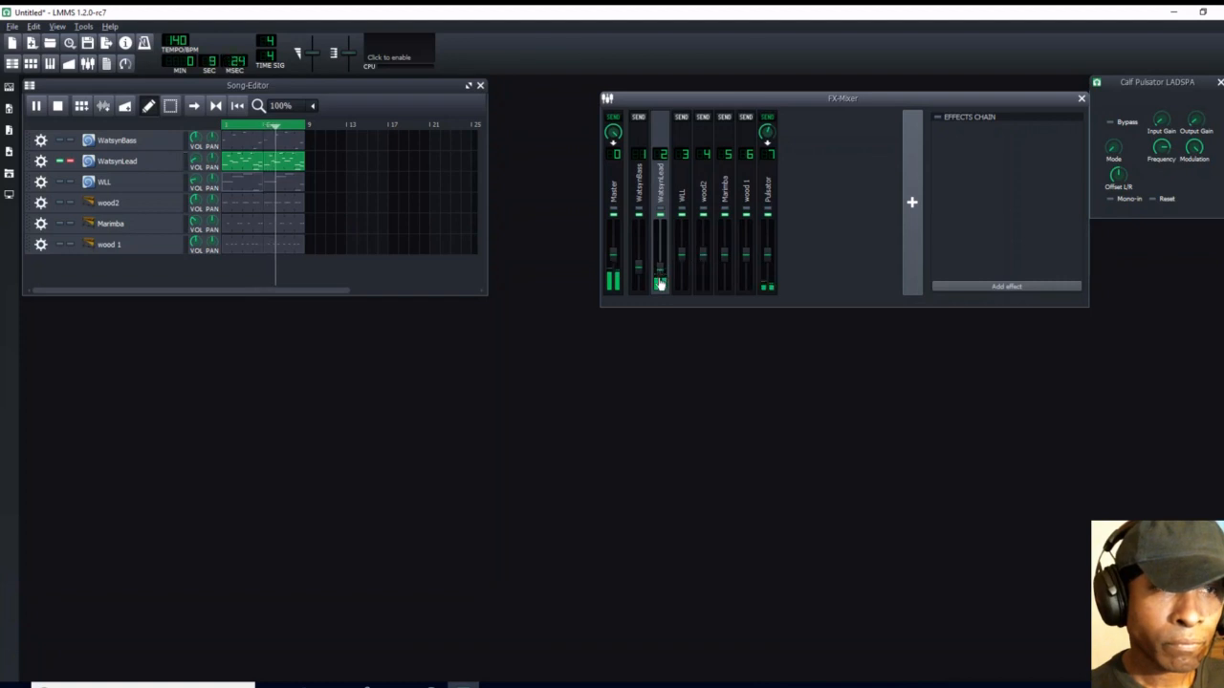
{"action": "key", "text": "space"}
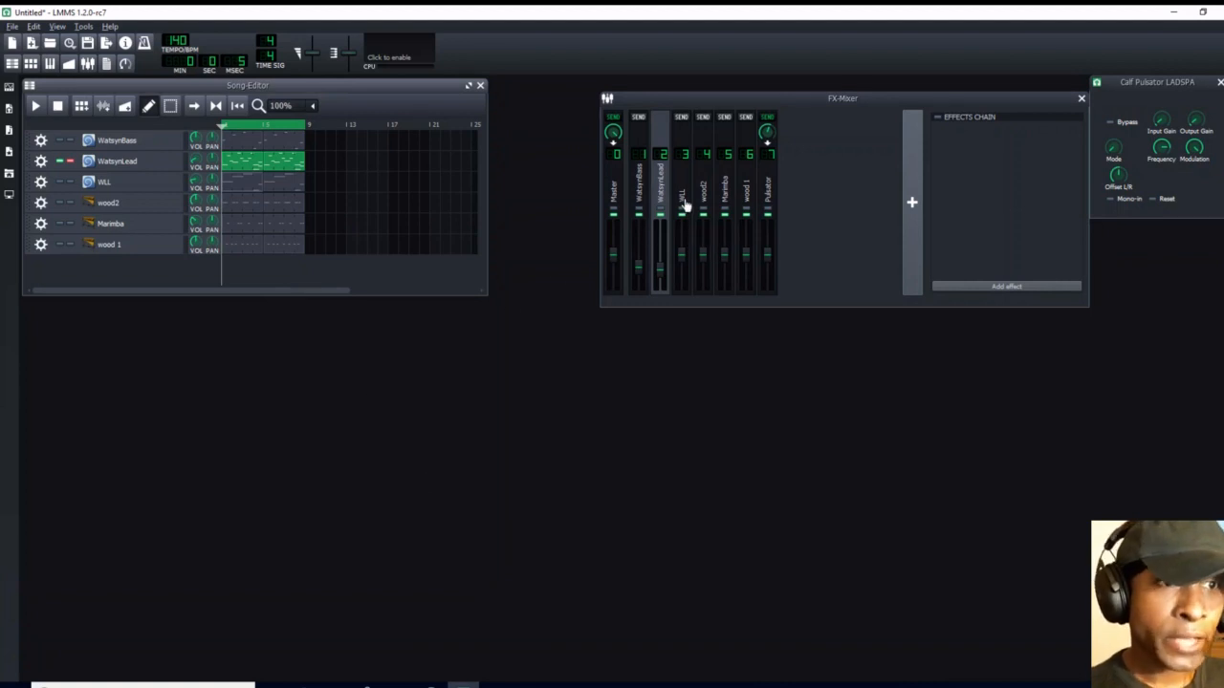
Step: Check the WLL instrument's settings, and route a send from the WLL mixer channel to Pulsator with its amount turned down
{"action": "left_click", "coordinate": [136, 187]}
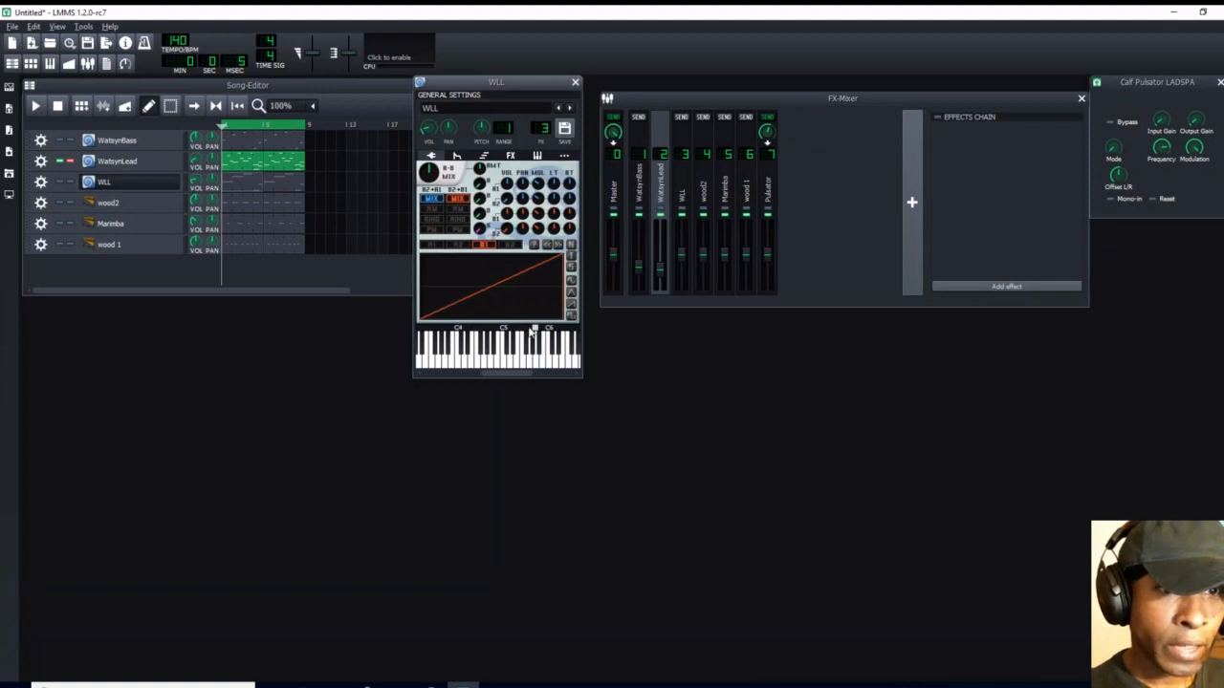
{"action": "left_click", "coordinate": [574, 82]}
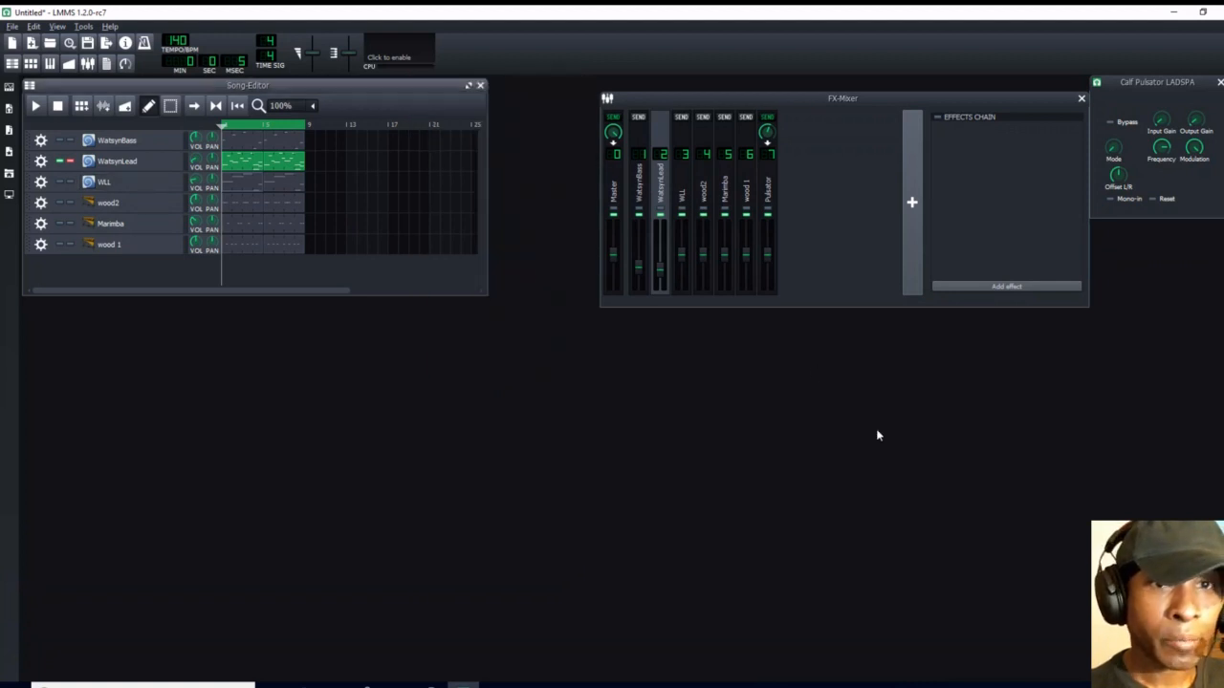
{"action": "left_click", "coordinate": [682, 201]}
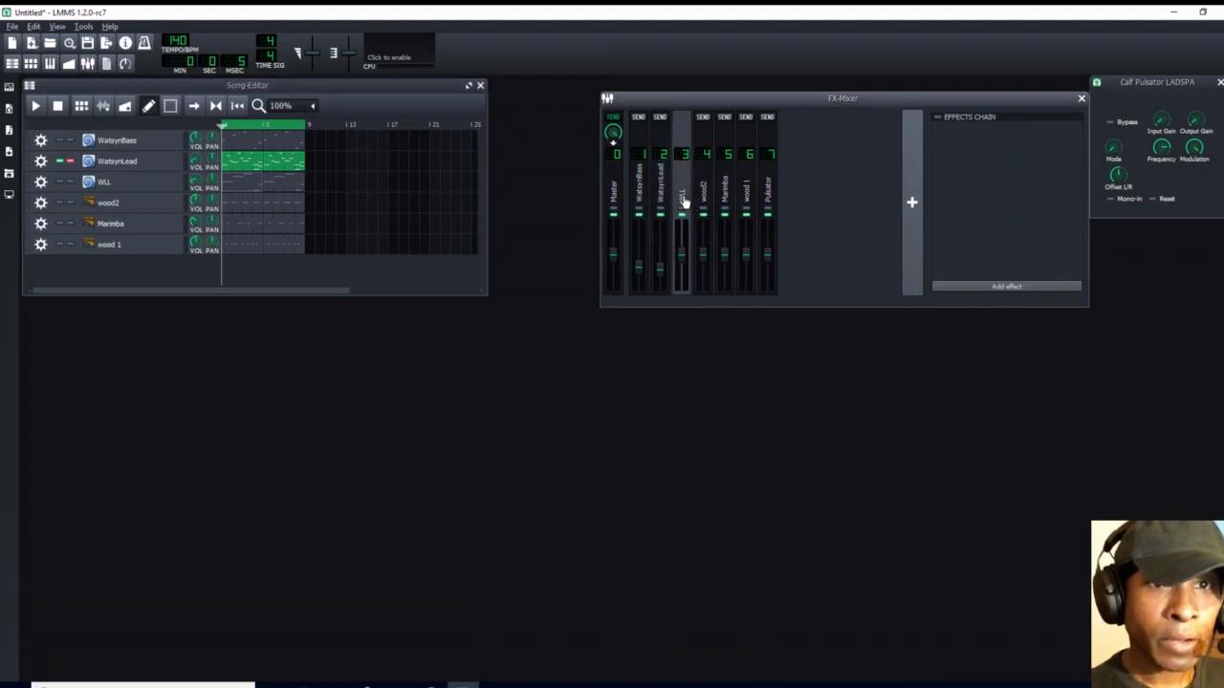
{"action": "left_click", "coordinate": [769, 118]}
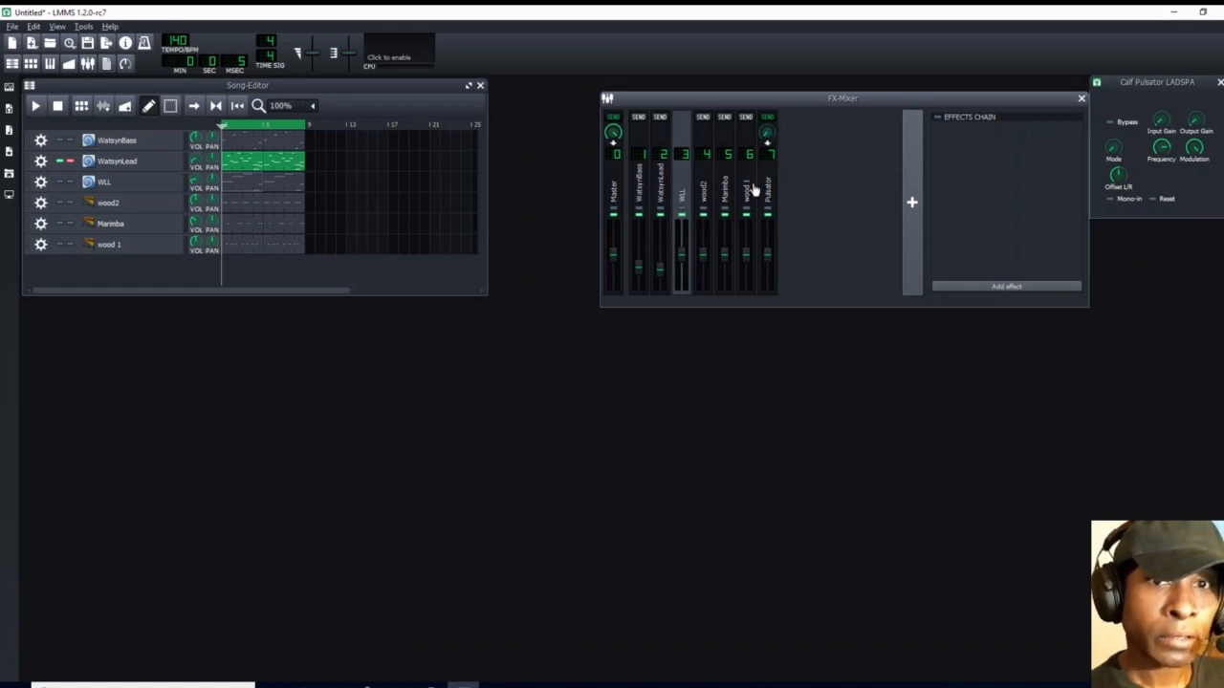
Step: Add a new channel named reverb to the FX mixer and reselect the WLL channel
{"action": "left_click", "coordinate": [912, 203]}
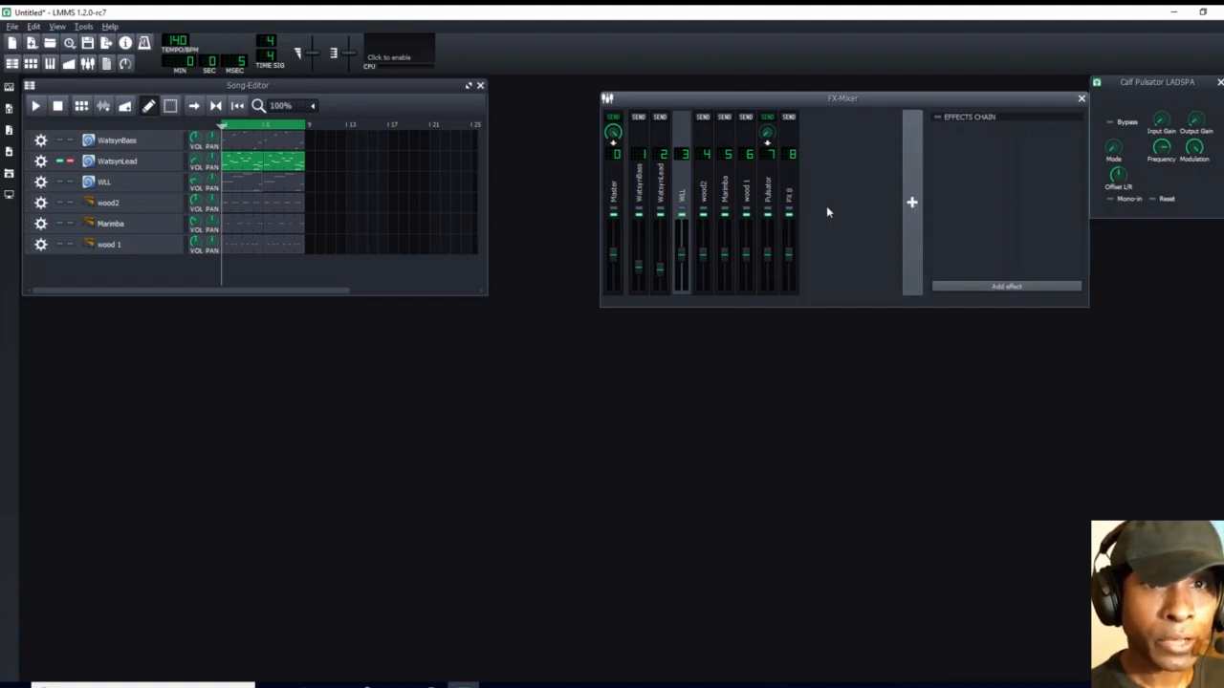
{"action": "left_click", "coordinate": [789, 196]}
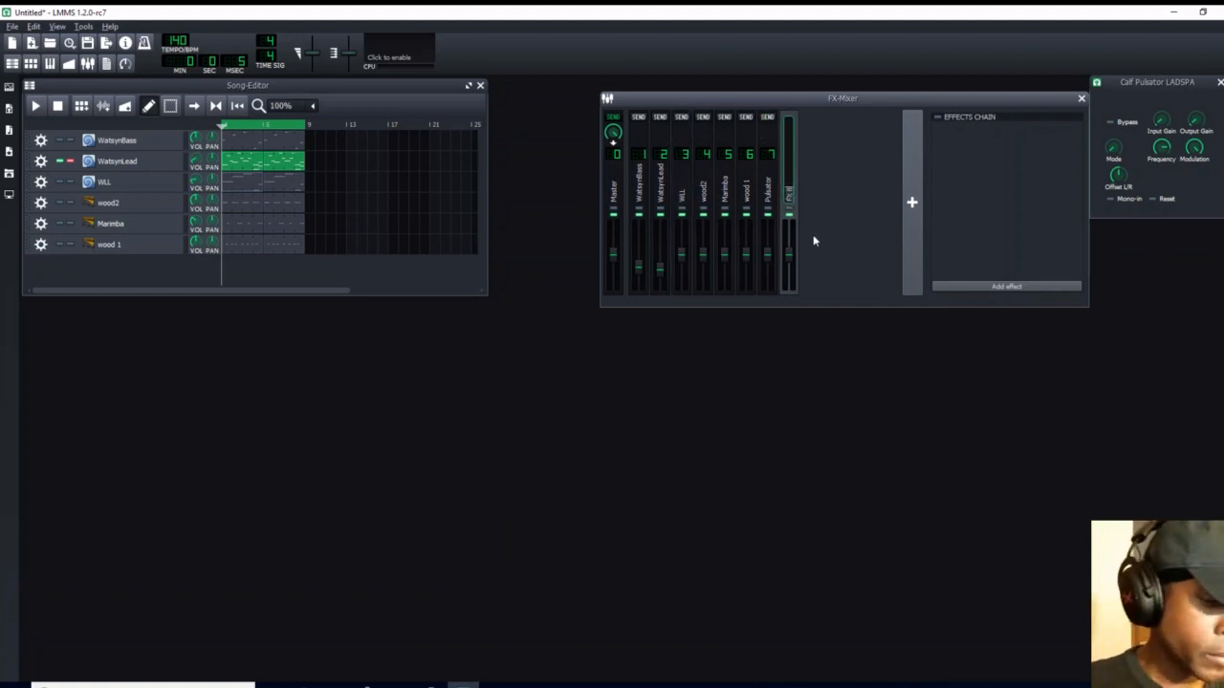
{"action": "type", "text": "reverb"}
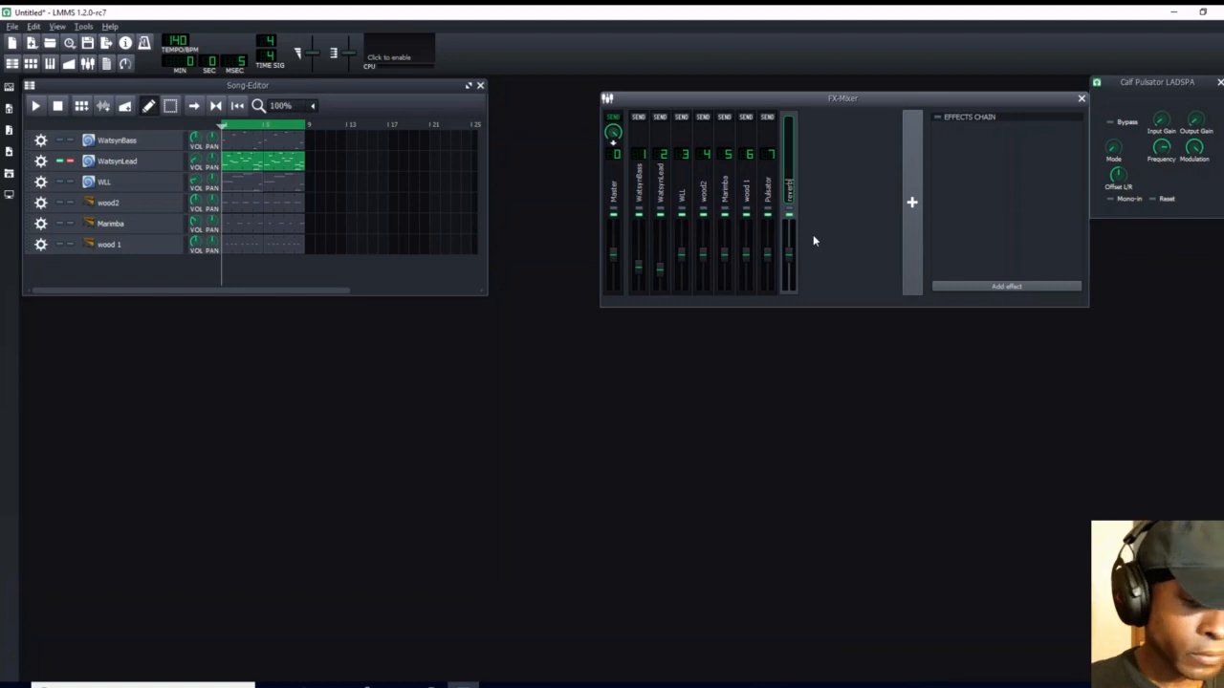
{"action": "key", "text": "Return"}
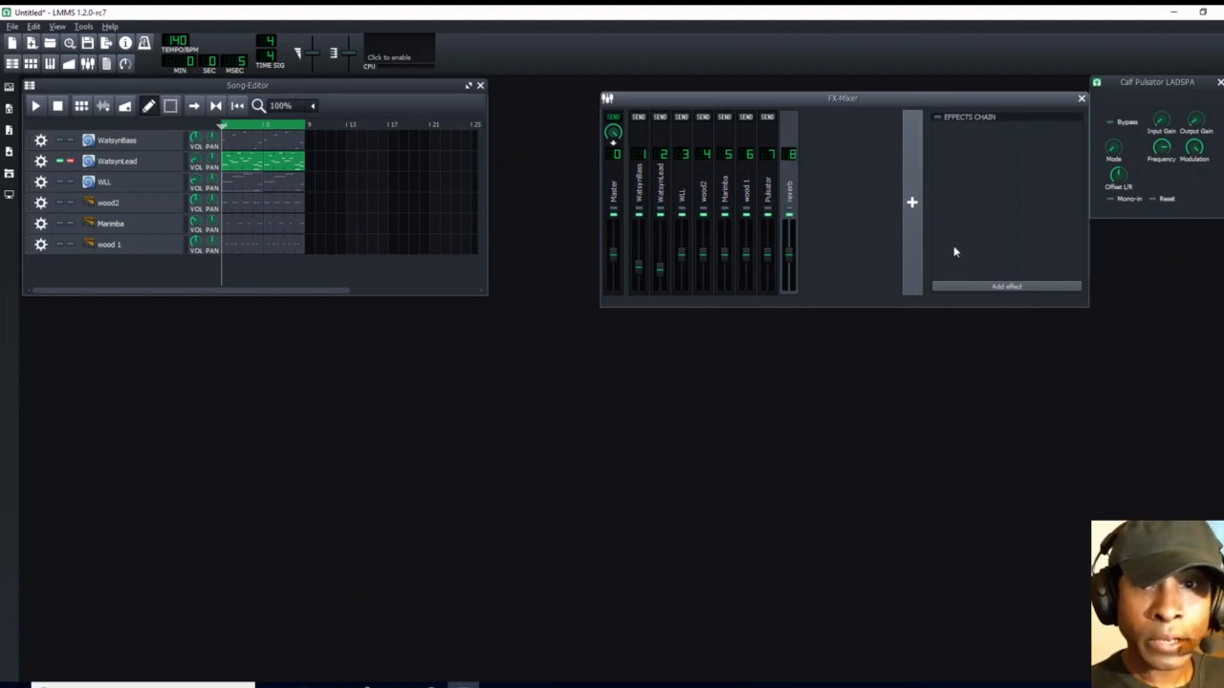
{"action": "left_click", "coordinate": [678, 201]}
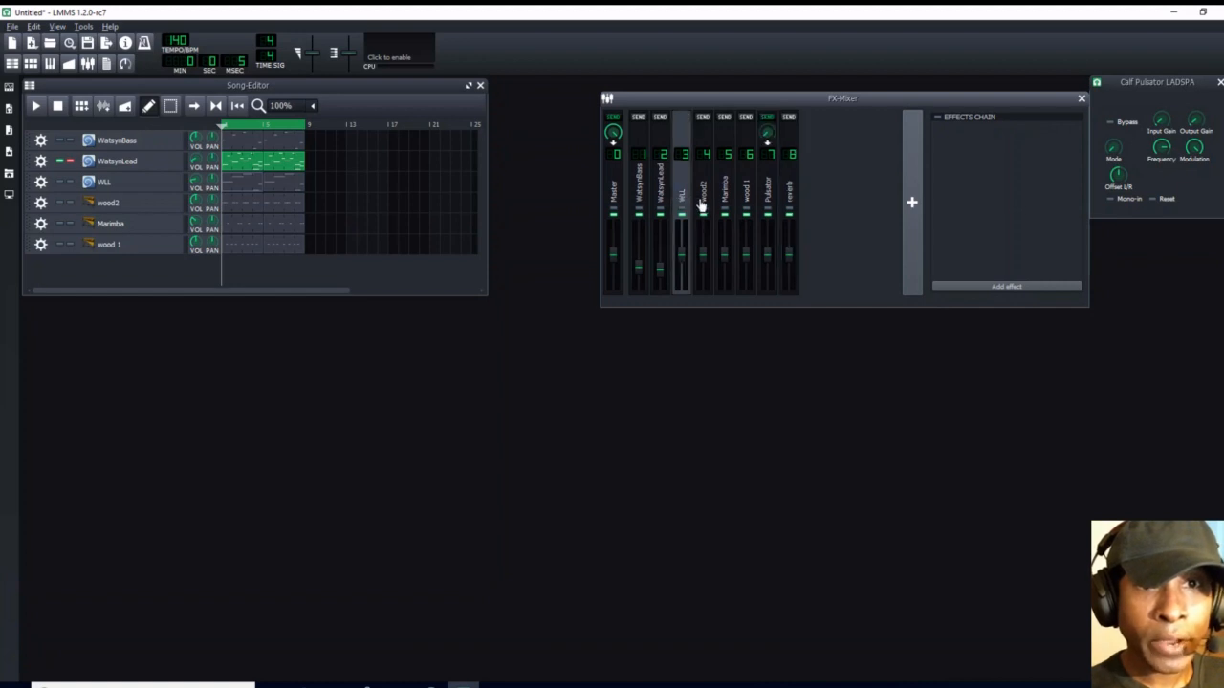
Step: Add the C* Plate2x2 reverb effect to the effects chain of the reverb mixer channel
{"action": "left_click", "coordinate": [706, 199]}
{"action": "left_click", "coordinate": [727, 197]}
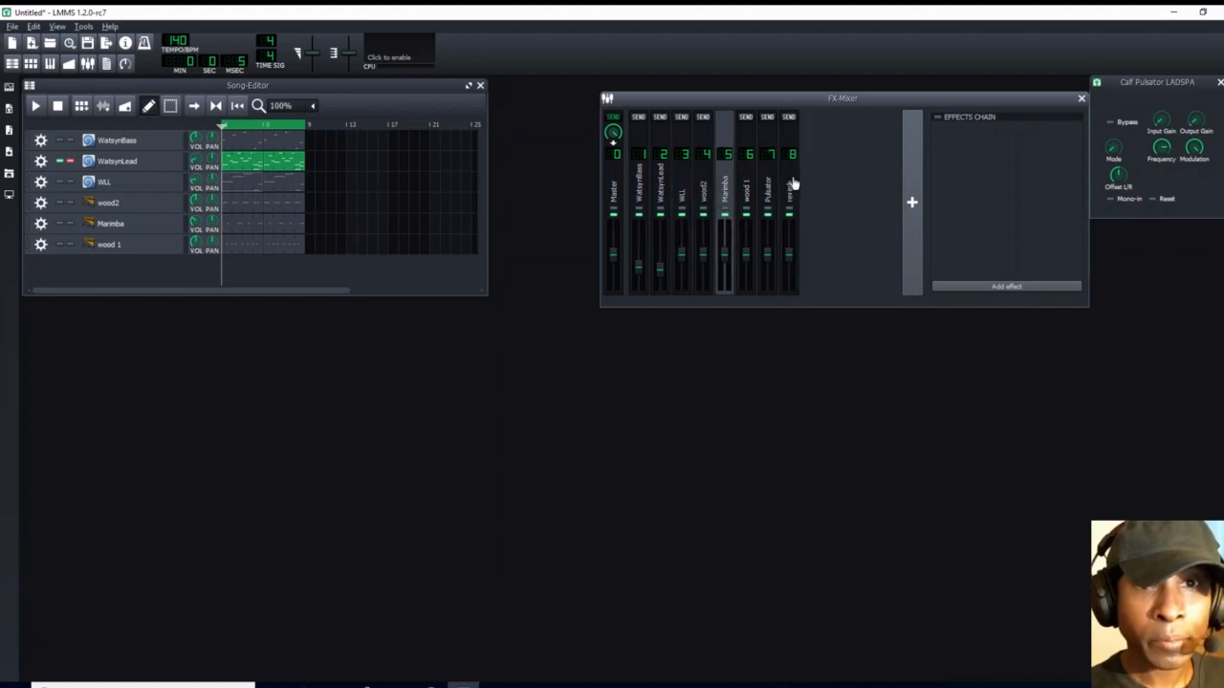
{"action": "left_click", "coordinate": [791, 203]}
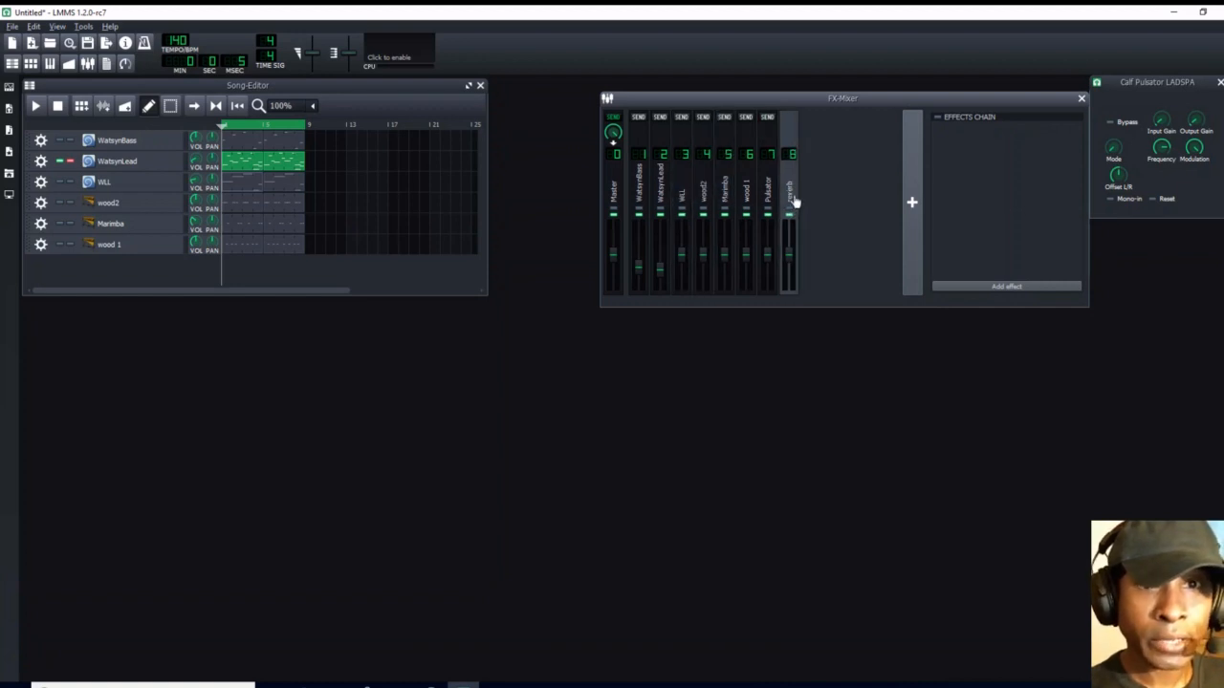
{"action": "left_click", "coordinate": [1021, 287]}
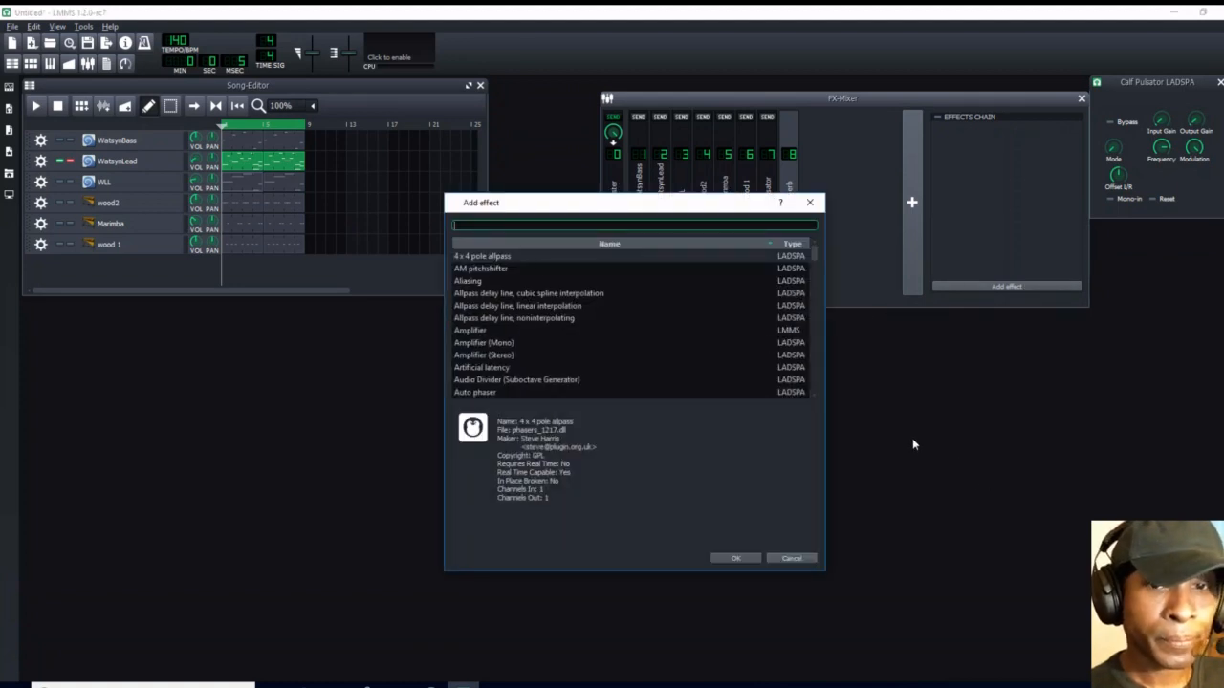
{"action": "type", "text": "refl"}
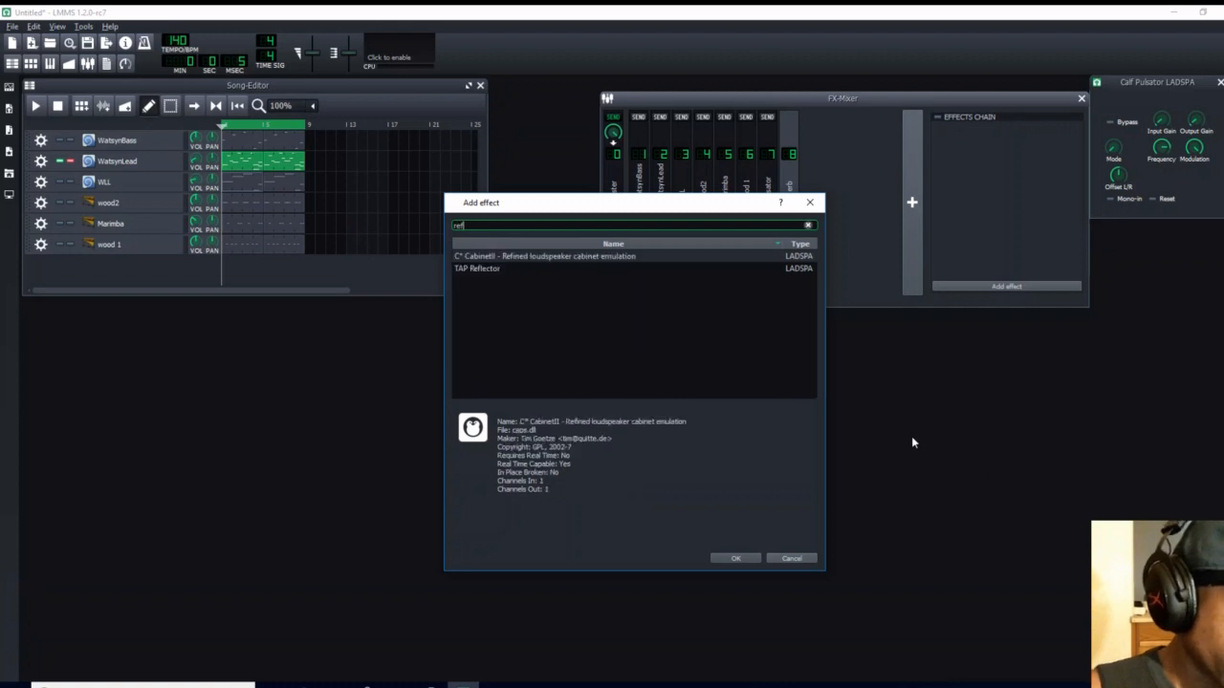
{"action": "key", "text": "BackSpace"}
{"action": "key", "text": "BackSpace"}
{"action": "key", "text": "BackSpace"}
{"action": "key", "text": "BackSpace"}
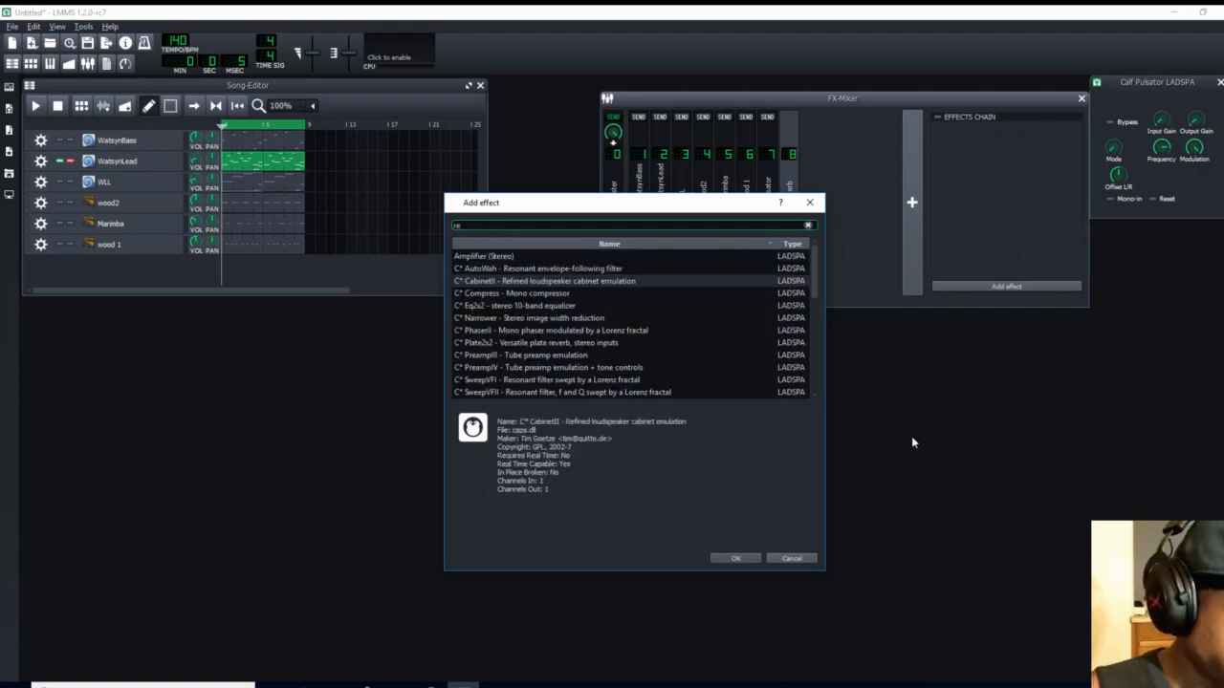
{"action": "type", "text": "reverb"}
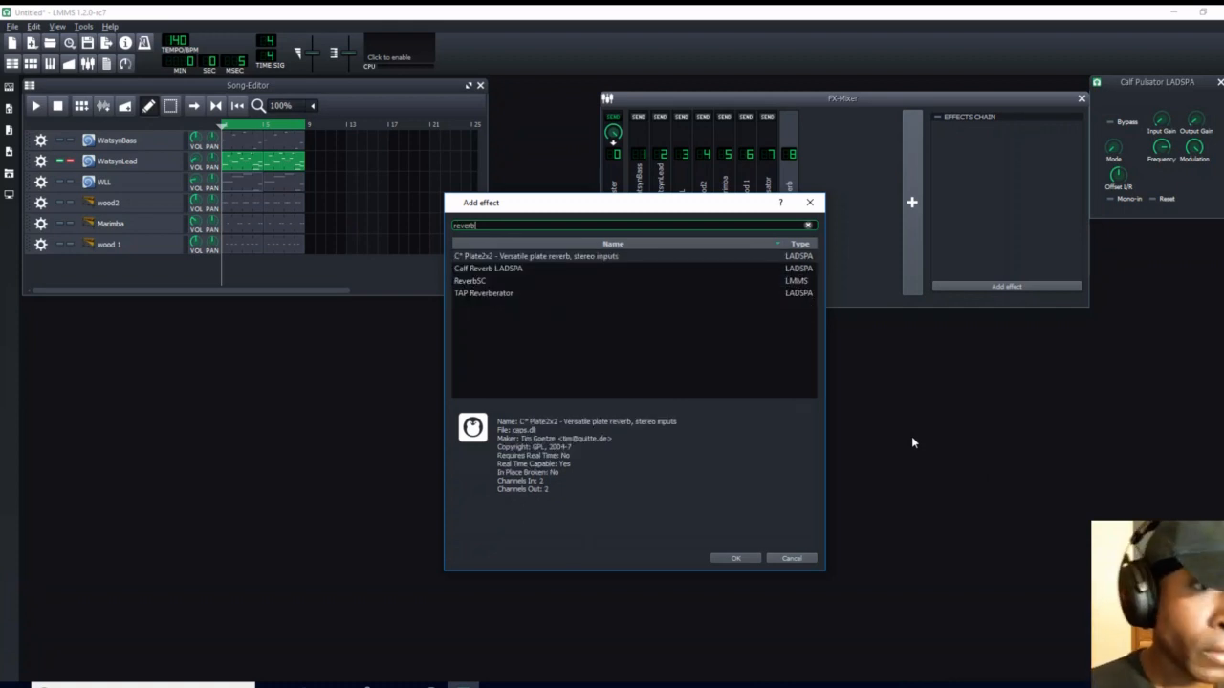
{"action": "key", "text": "Return"}
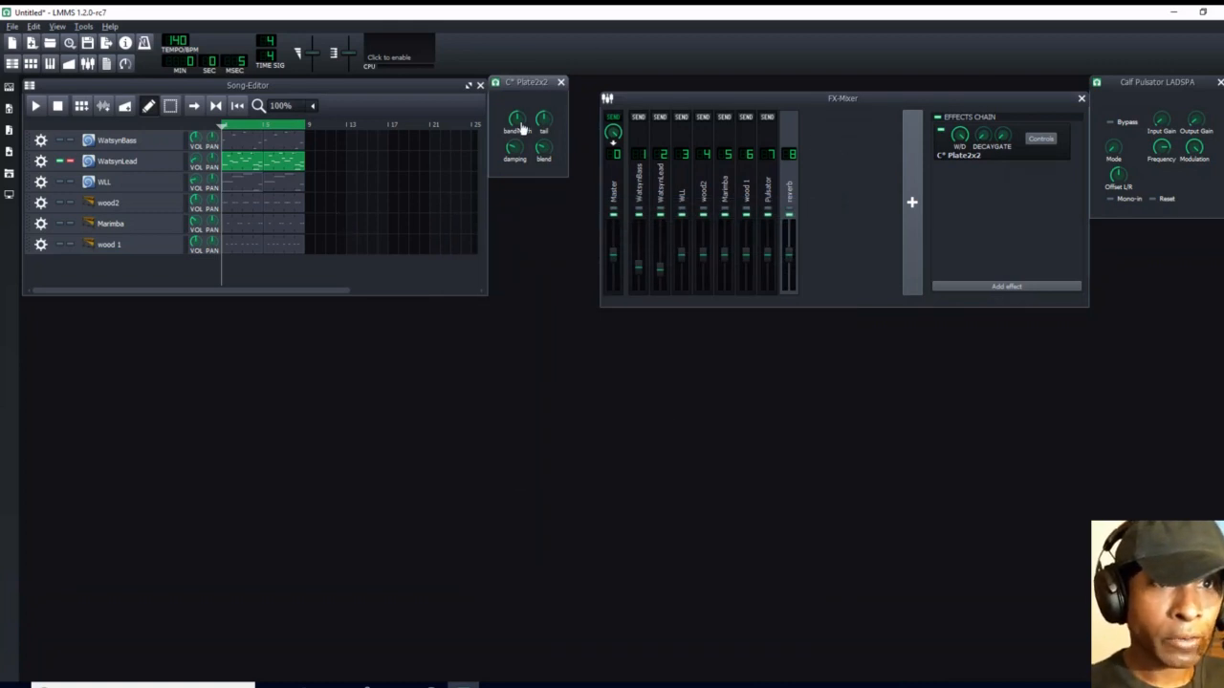
Step: Turn up the C* Plate2x2 bandwidth and blend, set its tail to 0.749 and its damping to 0
{"action": "left_click_drag", "start_coordinate": [521, 125], "coordinate": [521, 78]}
{"action": "left_click_drag", "start_coordinate": [544, 125], "coordinate": [544, 100]}
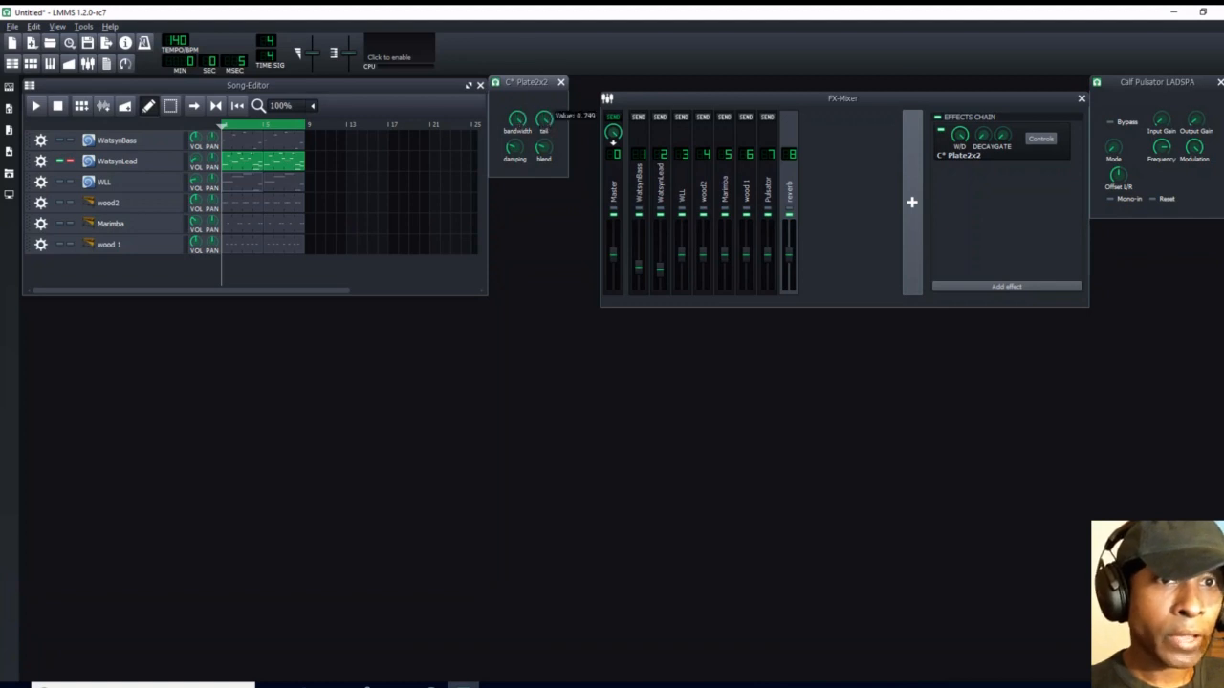
{"action": "left_click_drag", "start_coordinate": [548, 153], "coordinate": [548, 107]}
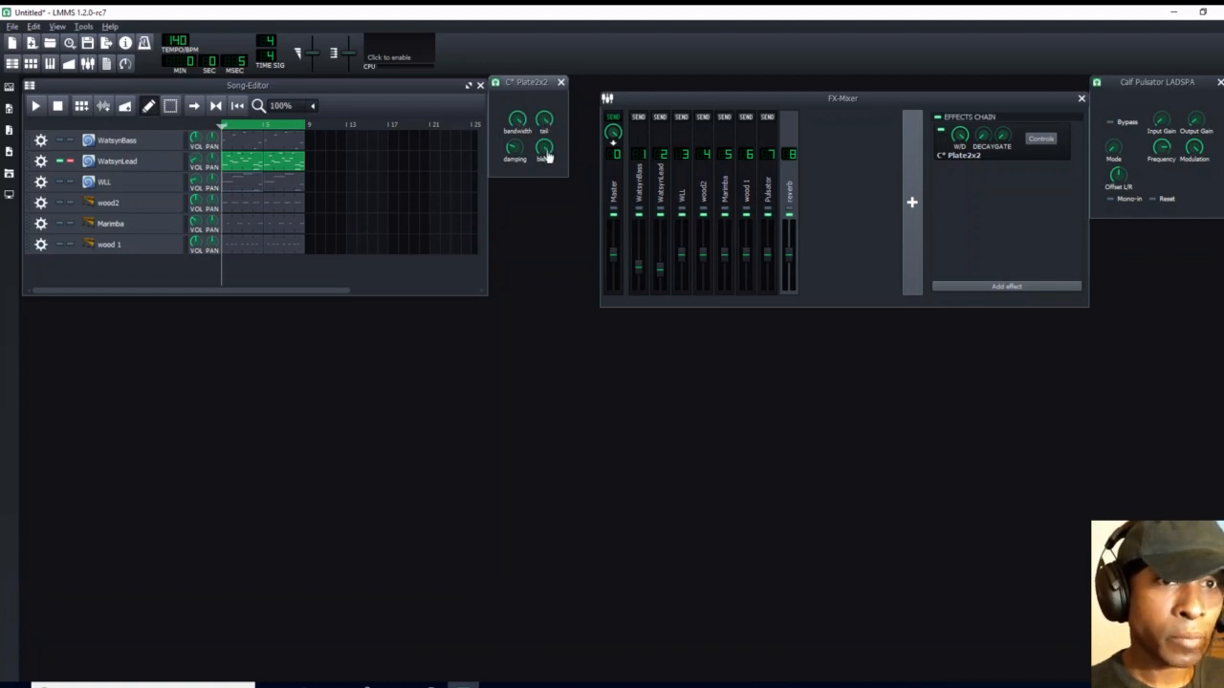
{"action": "left_click_drag", "start_coordinate": [513, 151], "coordinate": [514, 178]}
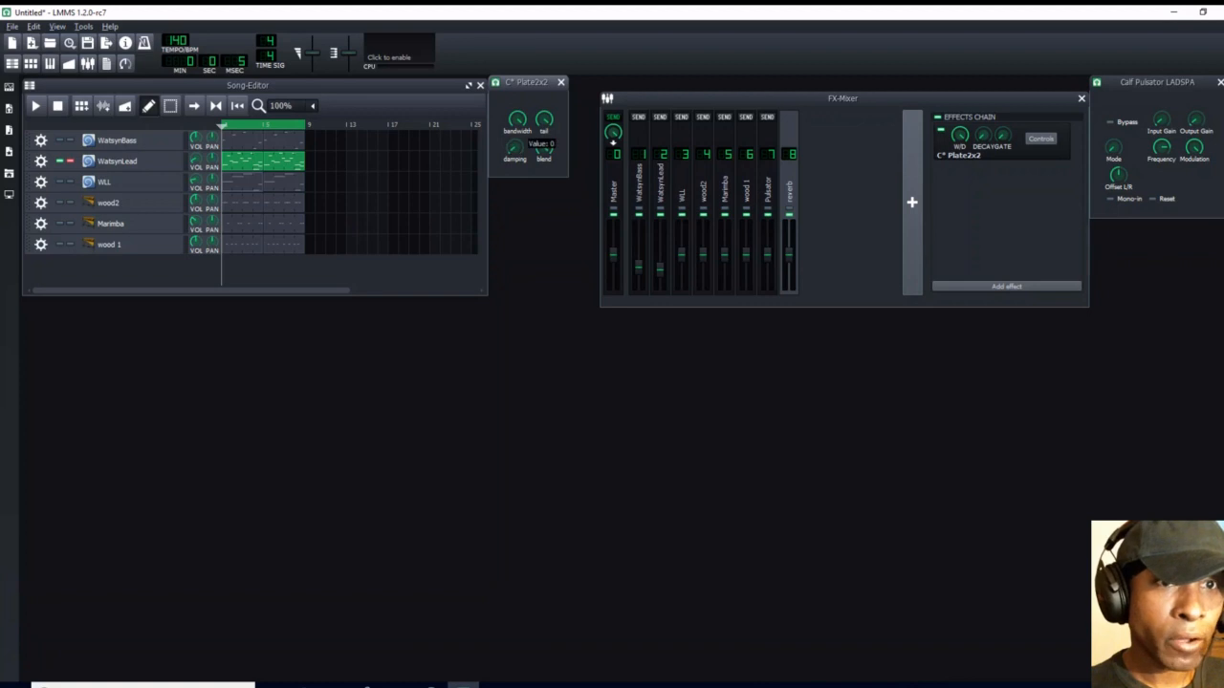
Step: Solo the WLL track, and put the C* Plate2x2 controls beside the mixer in place of the Pulsator controls
{"action": "left_click", "coordinate": [70, 182]}
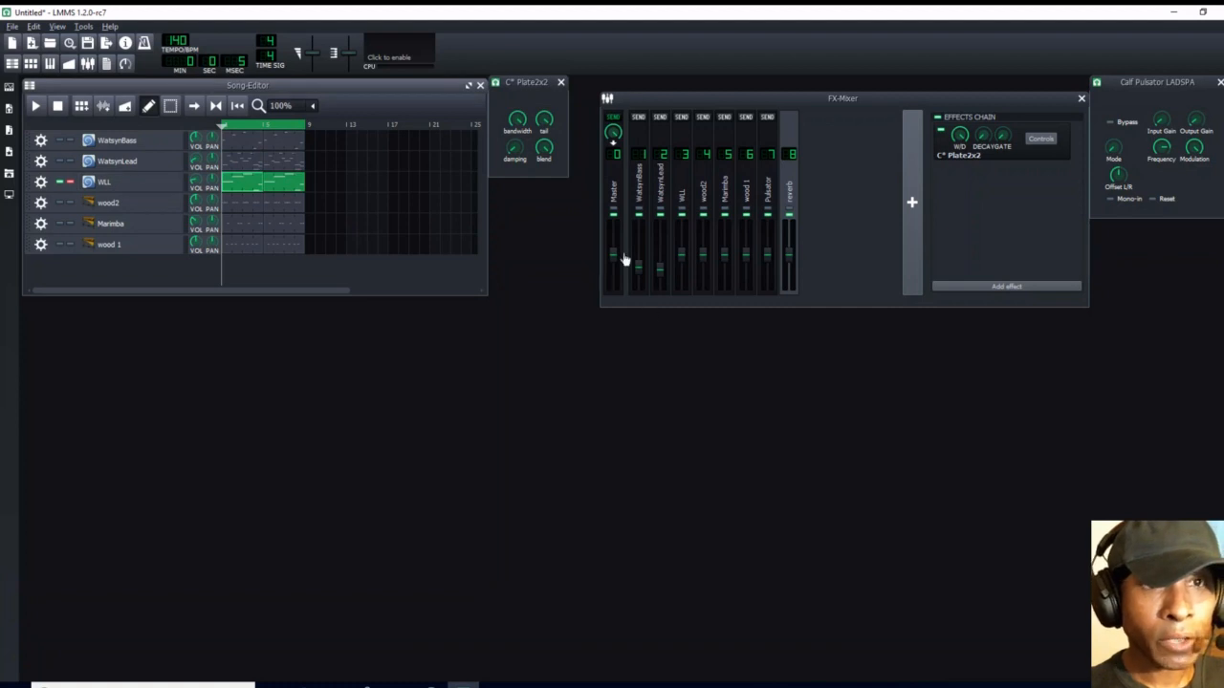
{"action": "left_click_drag", "start_coordinate": [547, 81], "coordinate": [1147, 91]}
{"action": "left_click", "coordinate": [1220, 82]}
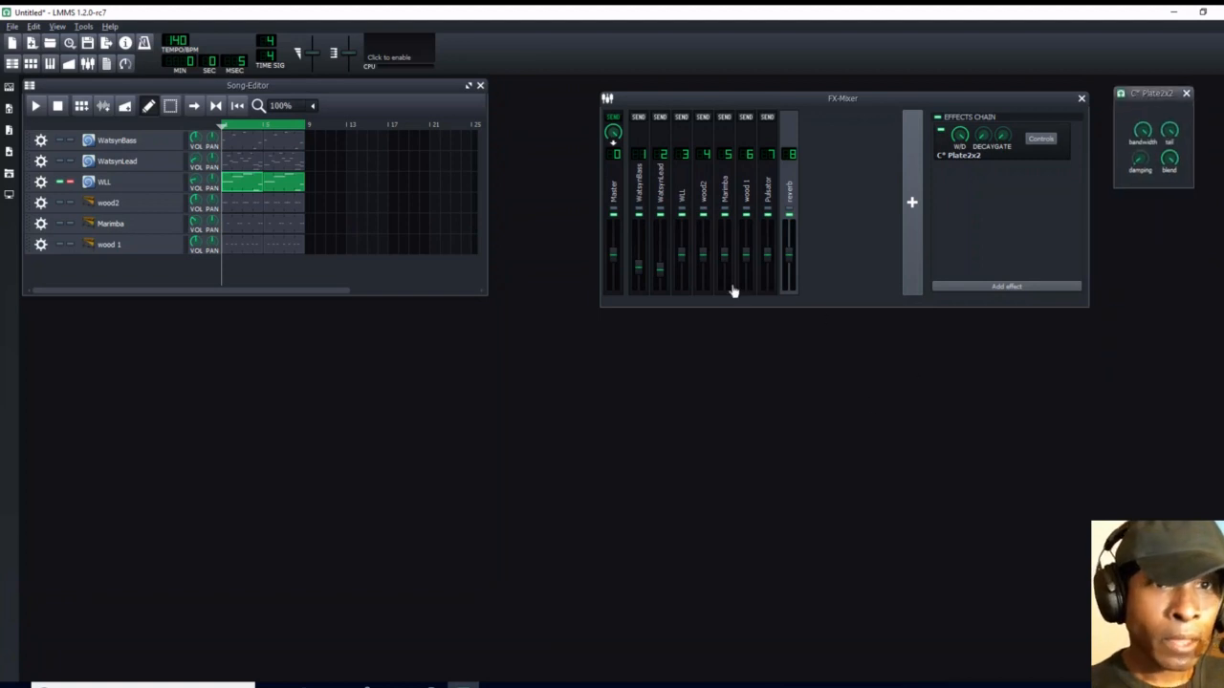
Step: Route a send from the WLL channel to reverb at about halfway, lower WLL's fader slightly during playback, and stop playback
{"action": "left_click", "coordinate": [685, 197]}
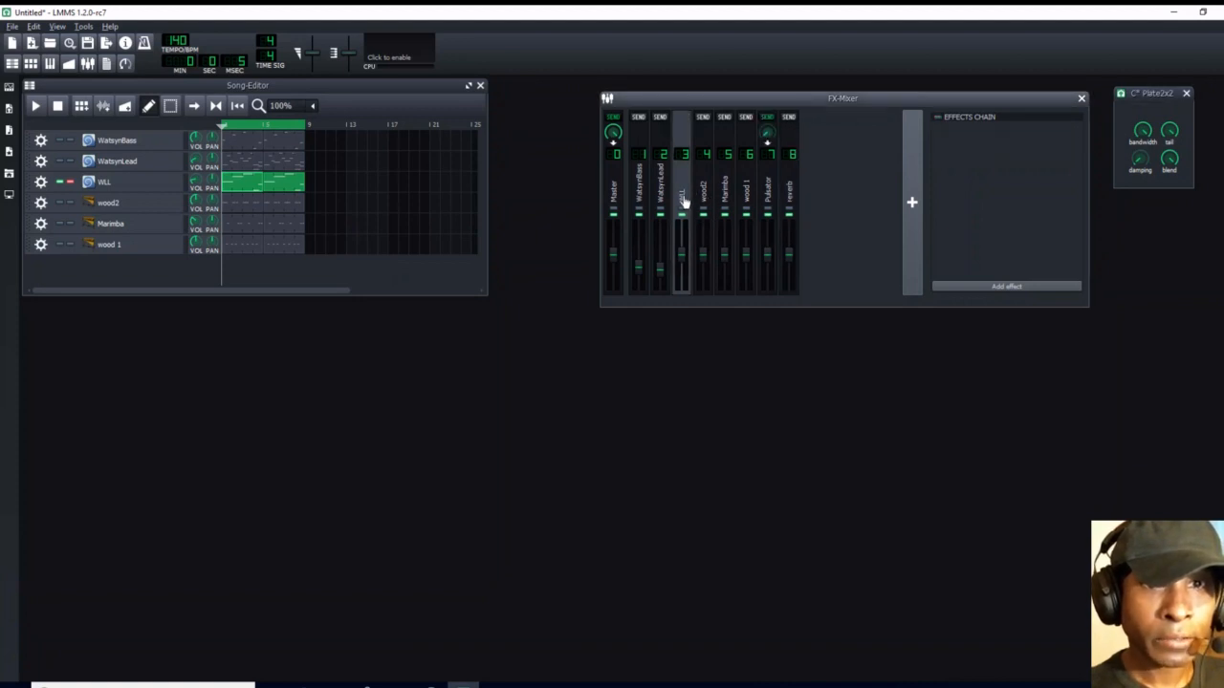
{"action": "left_click", "coordinate": [792, 119]}
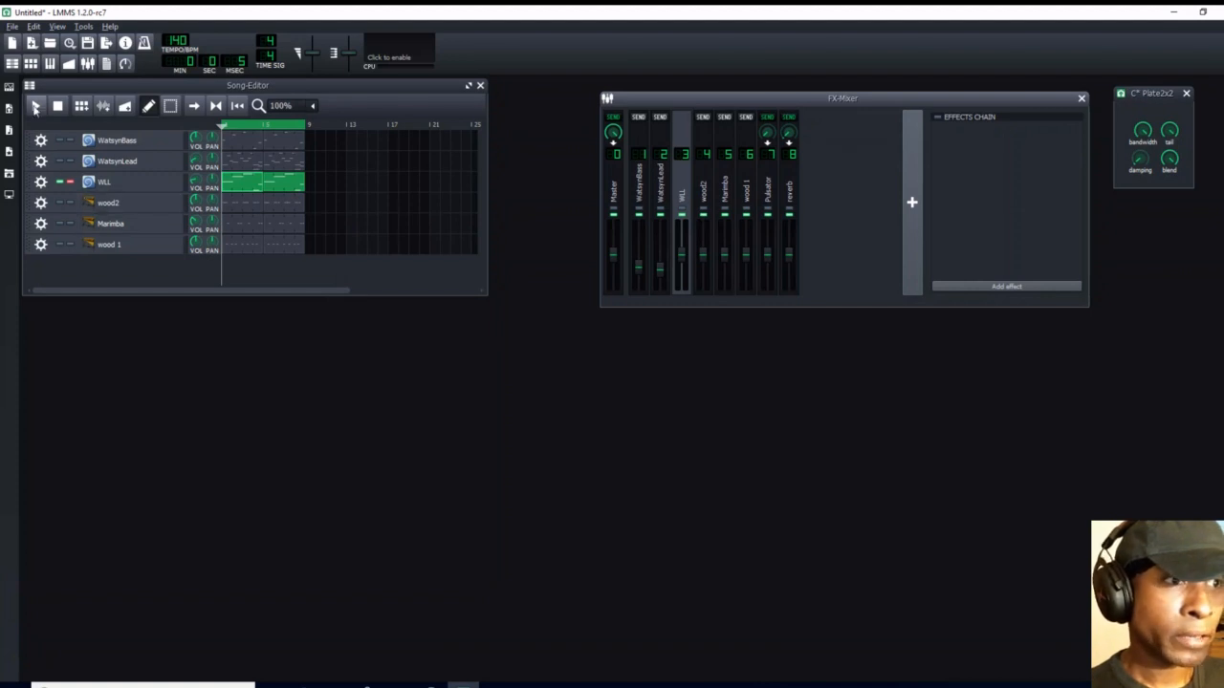
{"action": "left_click", "coordinate": [35, 106]}
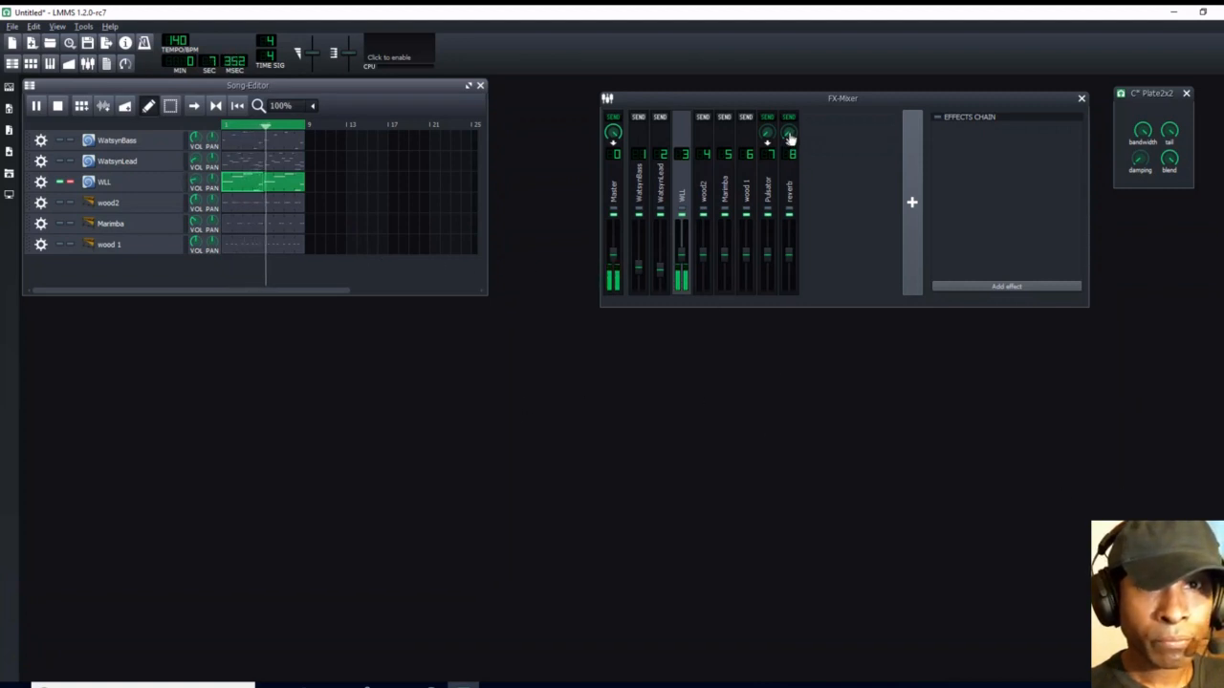
{"action": "left_click_drag", "start_coordinate": [788, 132], "coordinate": [788, 121]}
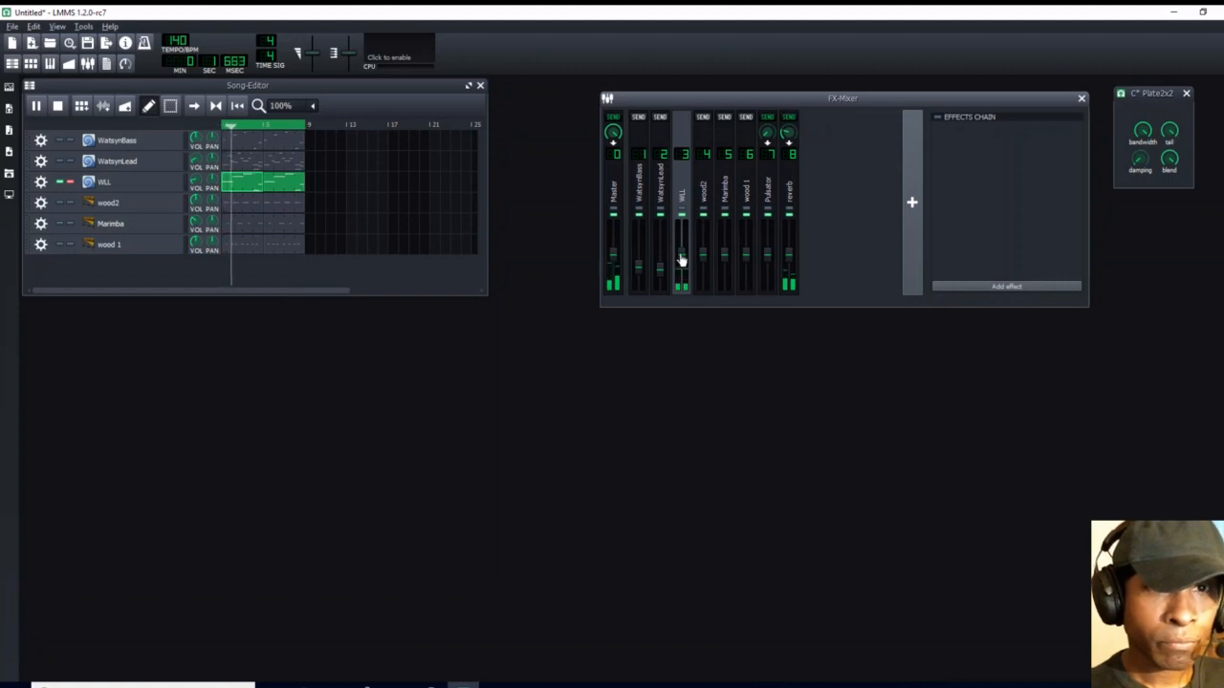
{"action": "left_click_drag", "start_coordinate": [682, 259], "coordinate": [685, 267]}
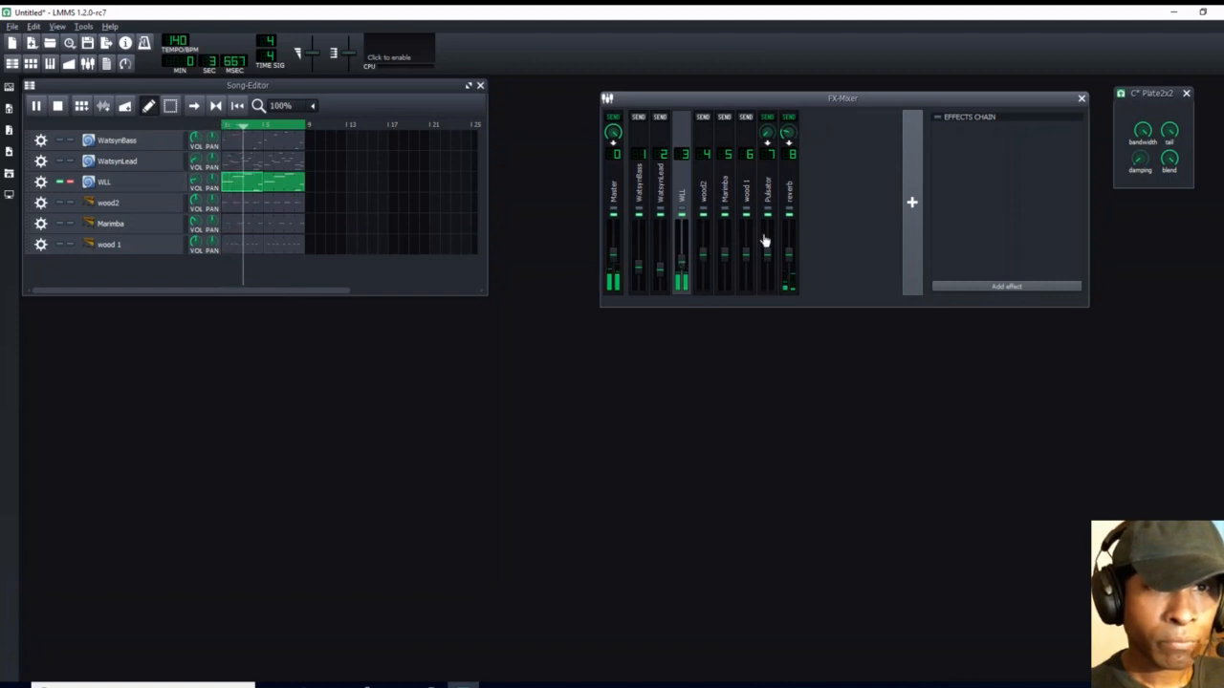
{"action": "left_click_drag", "start_coordinate": [788, 134], "coordinate": [788, 117]}
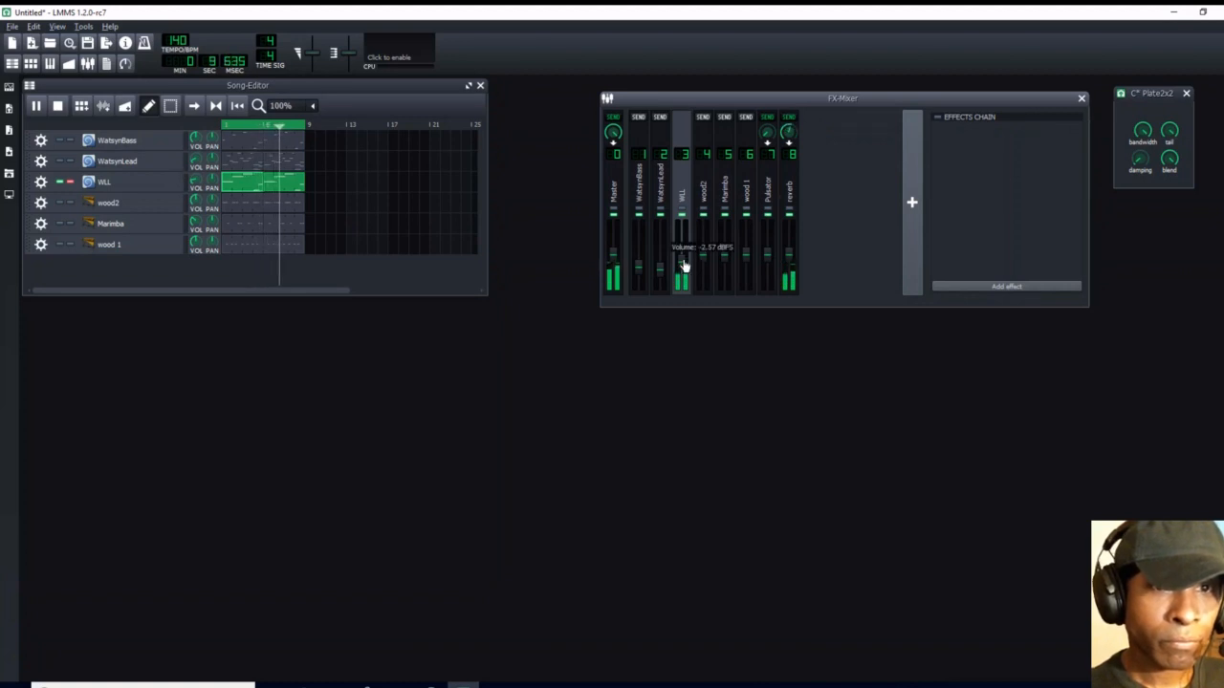
{"action": "right_click", "coordinate": [682, 263]}
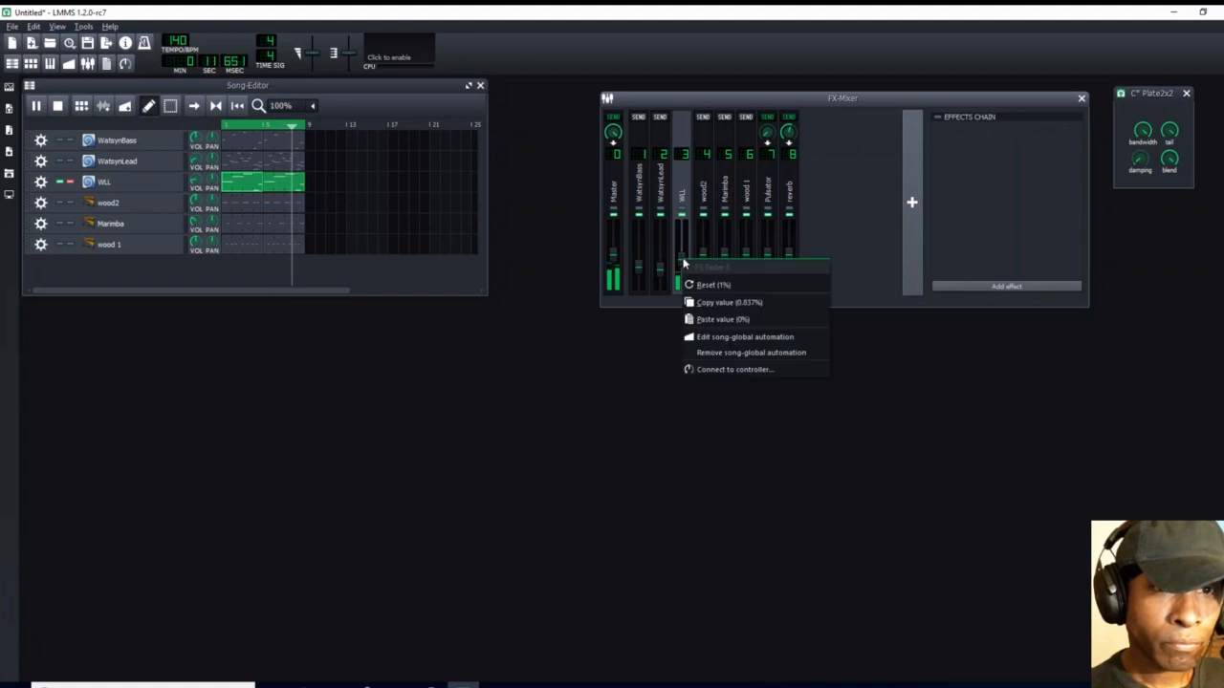
{"action": "left_click", "coordinate": [676, 333]}
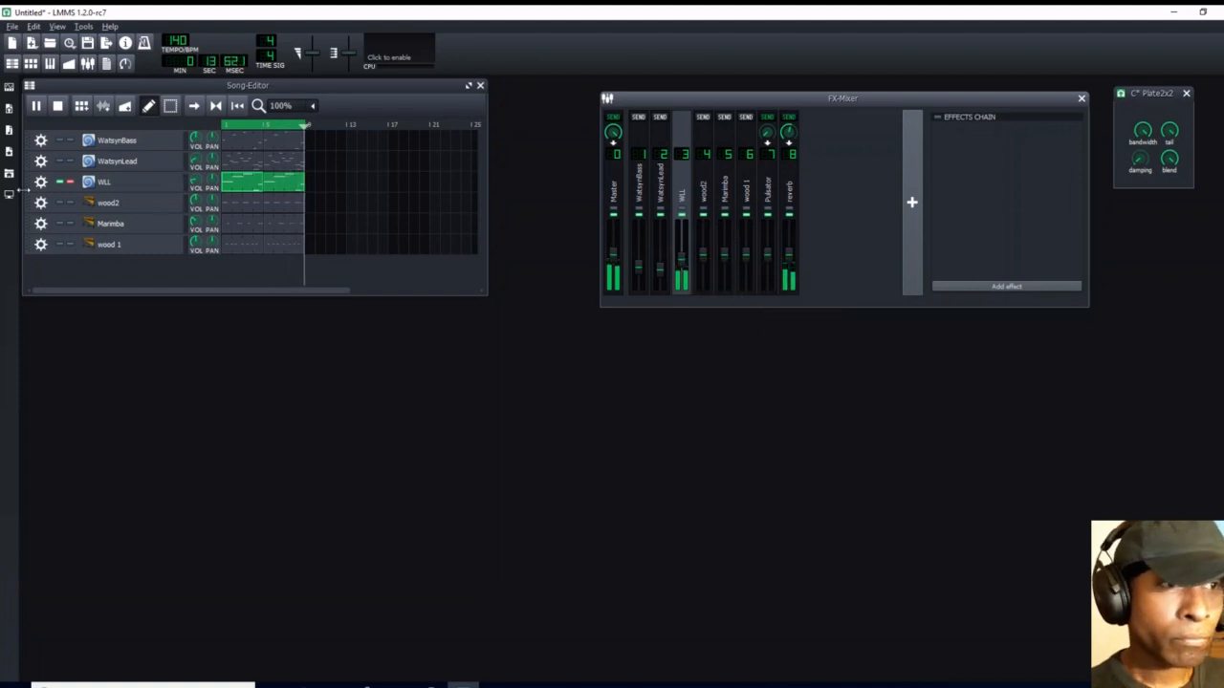
{"action": "left_click", "coordinate": [57, 105]}
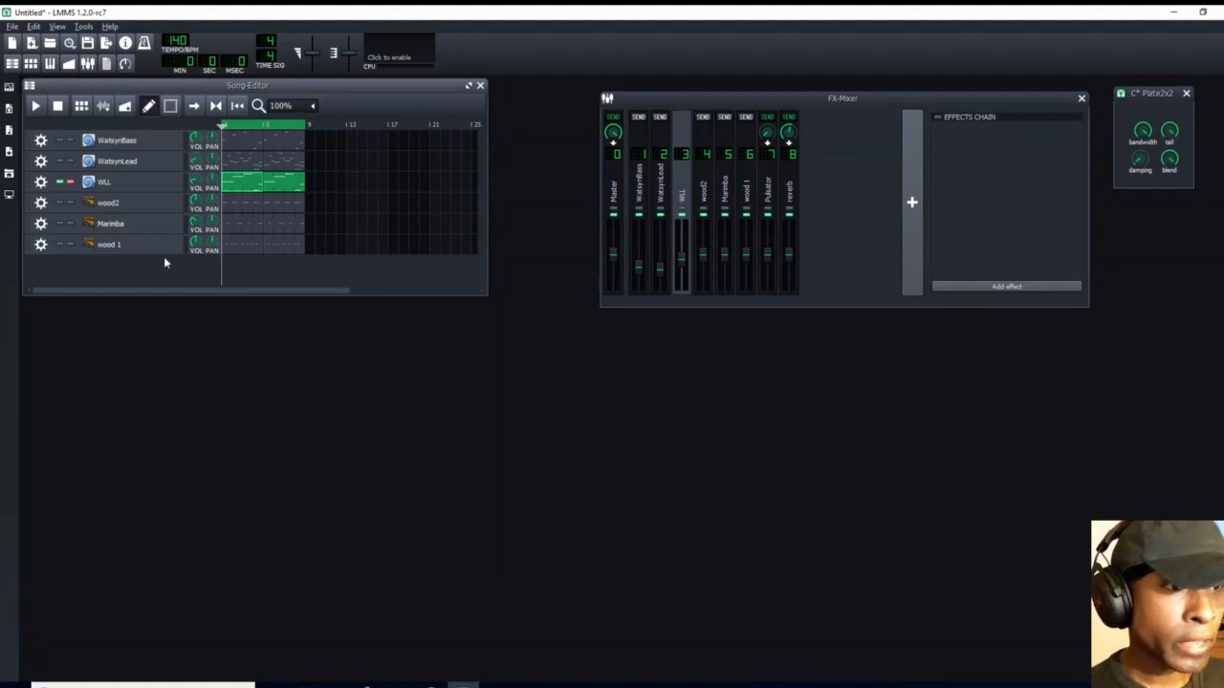
Step: Solo wood2, route a low send from its channel to reverb, lower its fader slightly during playback, and stop playback
{"action": "left_click", "coordinate": [70, 204]}
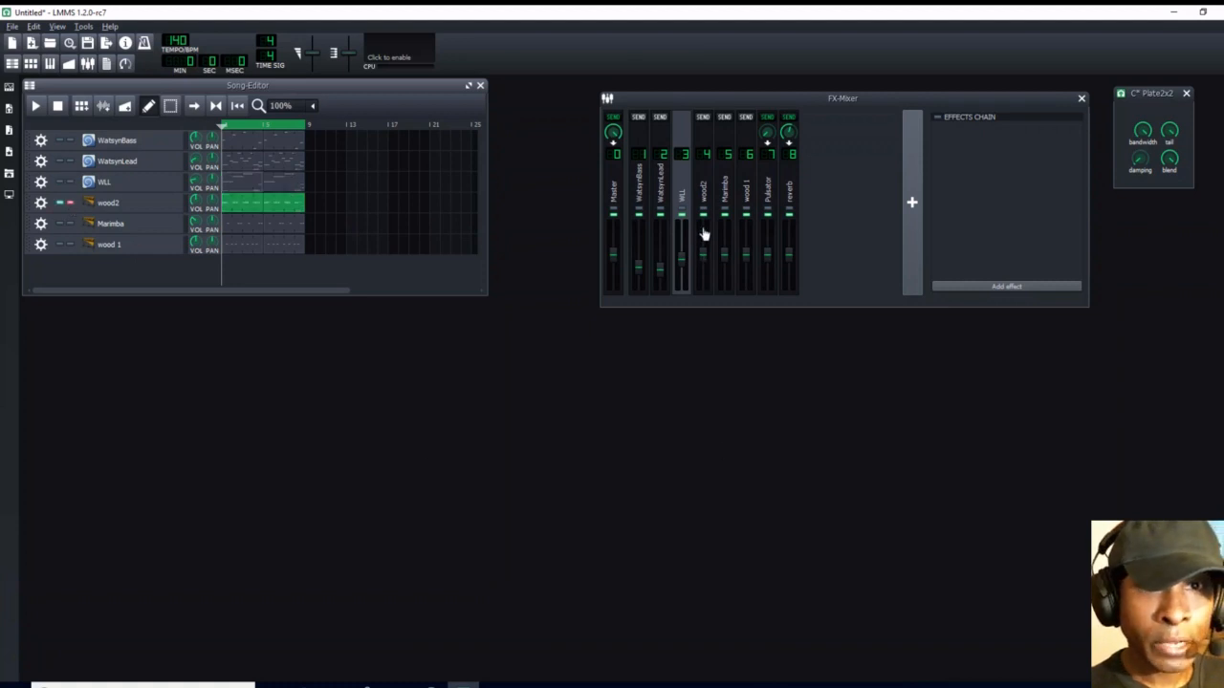
{"action": "left_click", "coordinate": [703, 196]}
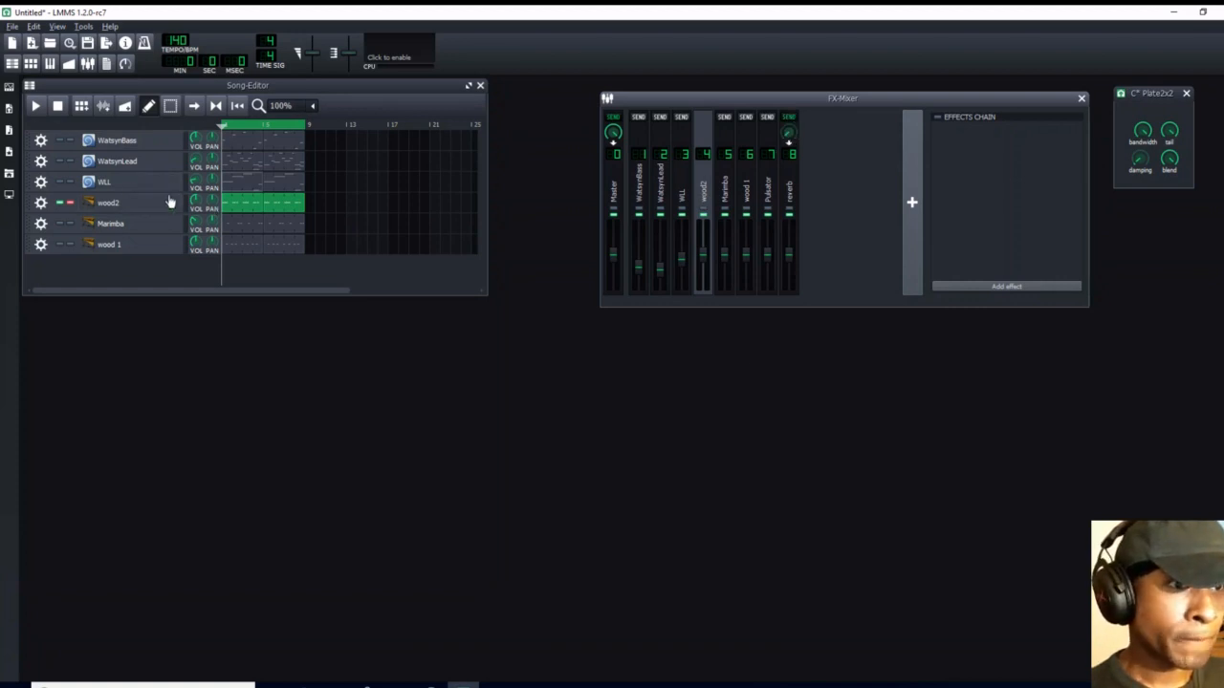
{"action": "left_click", "coordinate": [37, 107]}
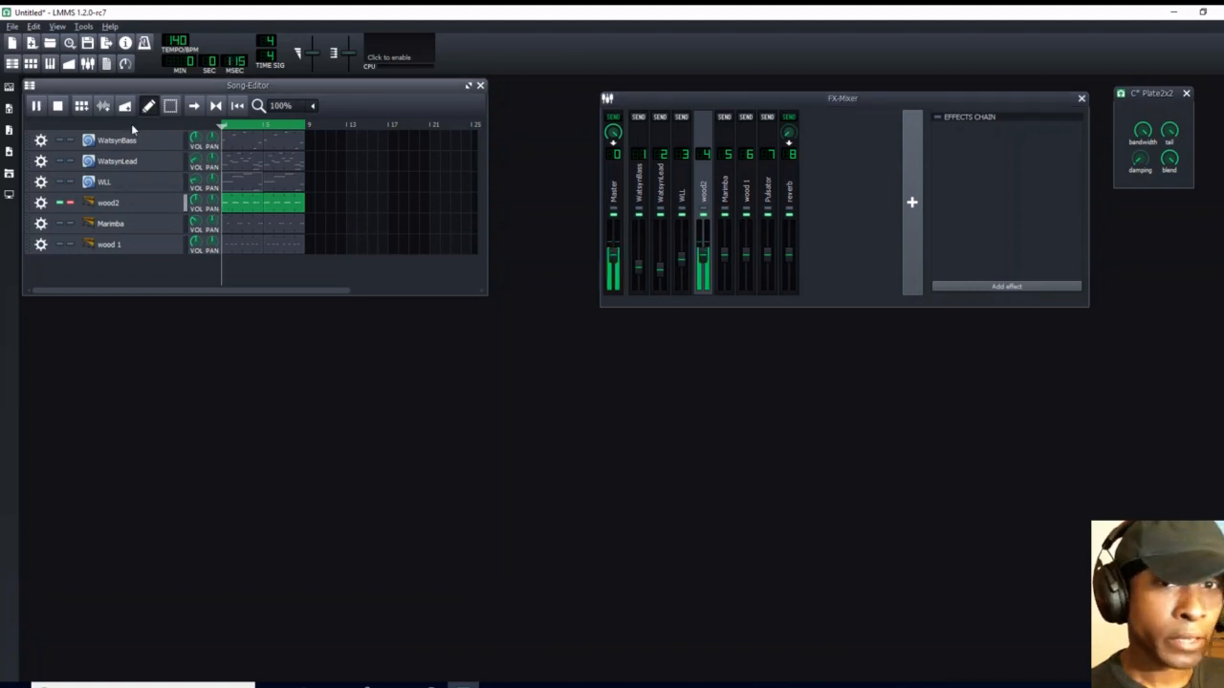
{"action": "left_click", "coordinate": [789, 137]}
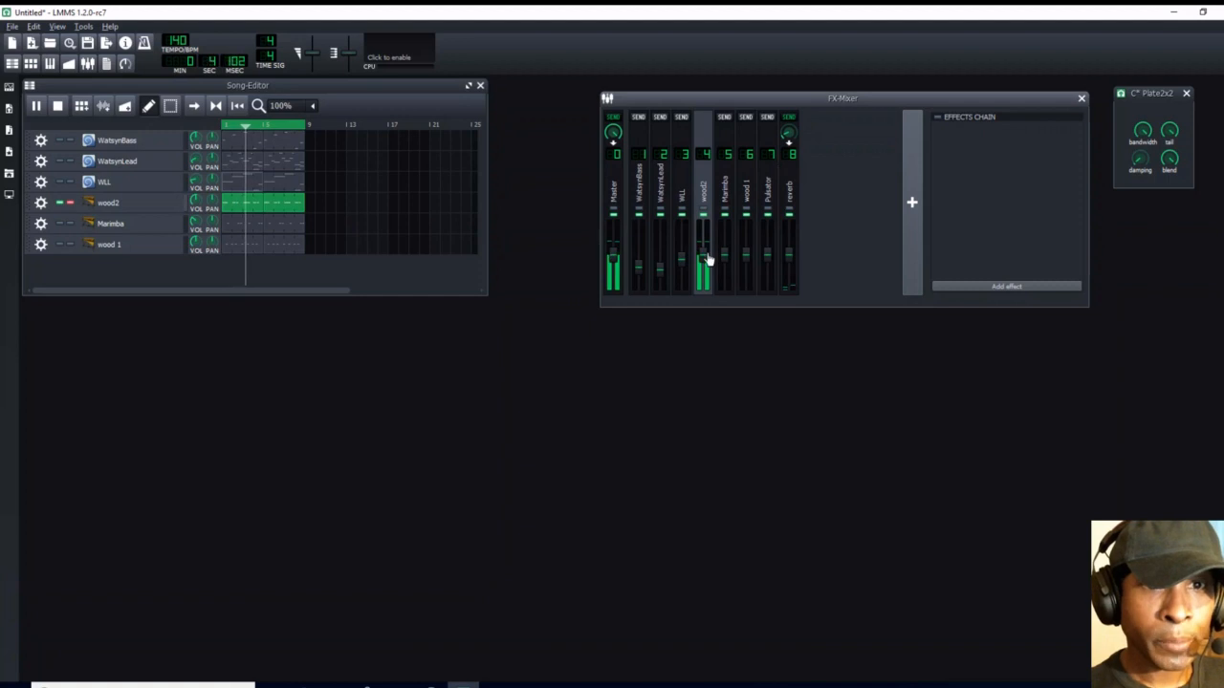
{"action": "mouse_move", "coordinate": [705, 264]}
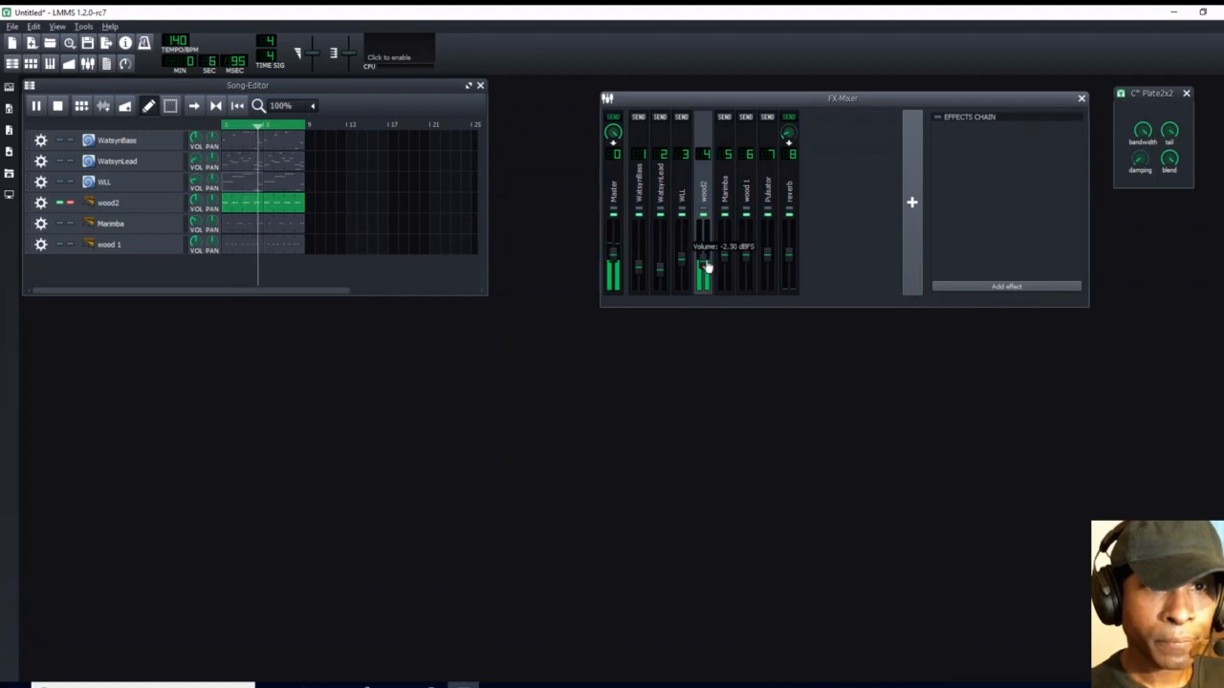
{"action": "left_click_drag", "start_coordinate": [789, 133], "coordinate": [789, 124]}
{"action": "left_click_drag", "start_coordinate": [706, 260], "coordinate": [706, 266]}
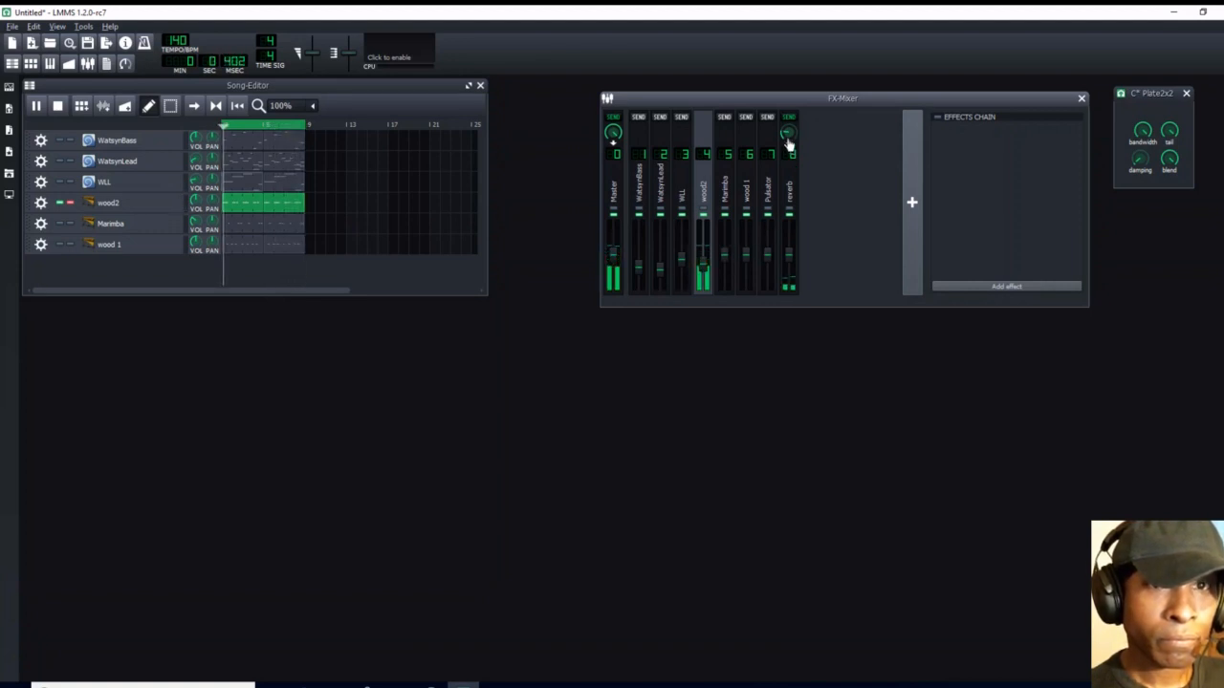
{"action": "left_click_drag", "start_coordinate": [789, 133], "coordinate": [789, 141]}
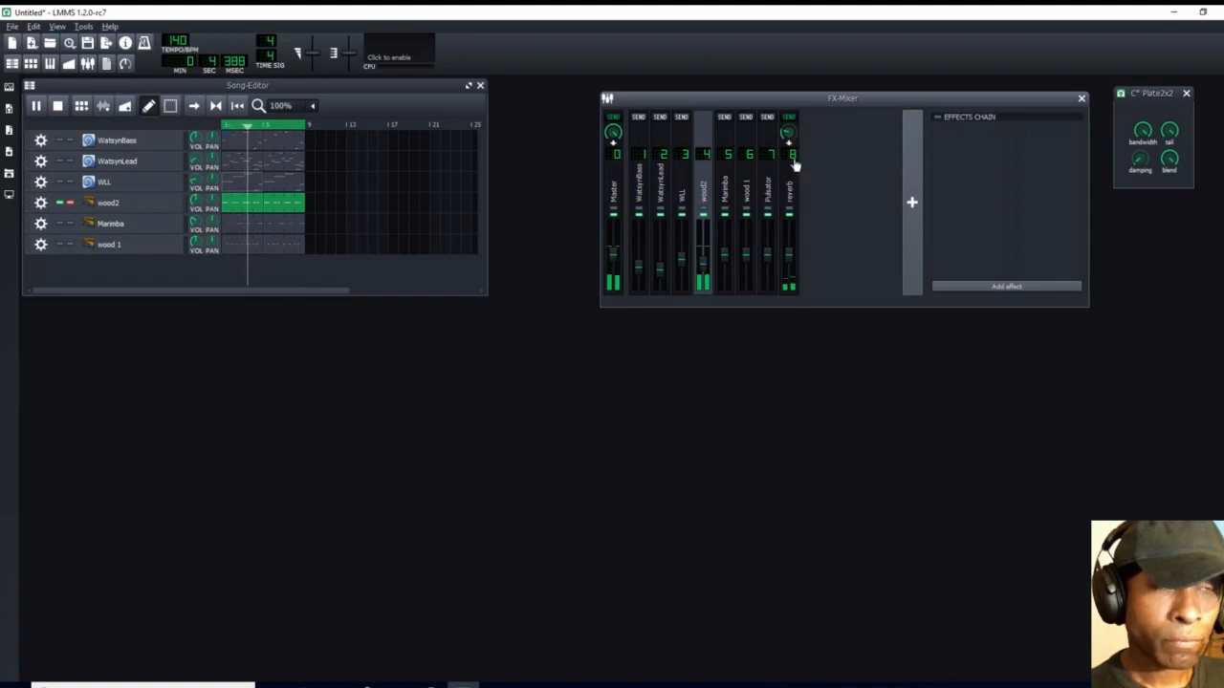
{"action": "left_click", "coordinate": [57, 107]}
{"action": "left_click", "coordinate": [56, 107]}
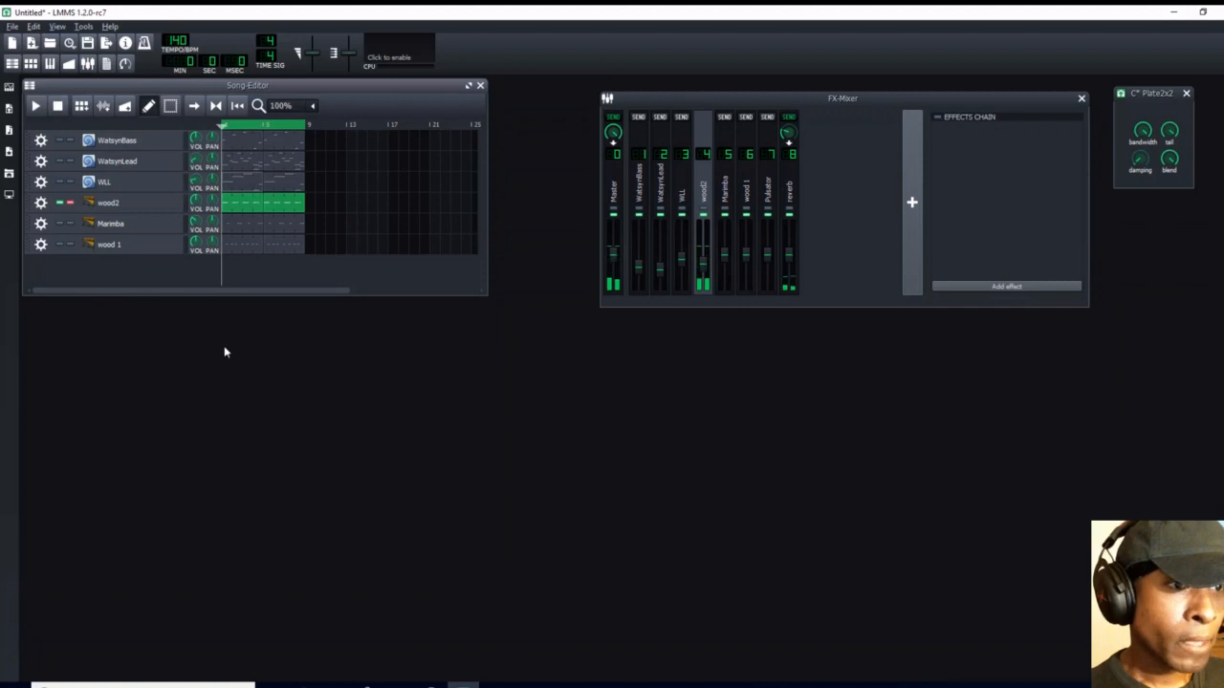
Step: Solo the Marimba track and route a send from its mixer channel to the reverb channel
{"action": "left_click", "coordinate": [59, 226]}
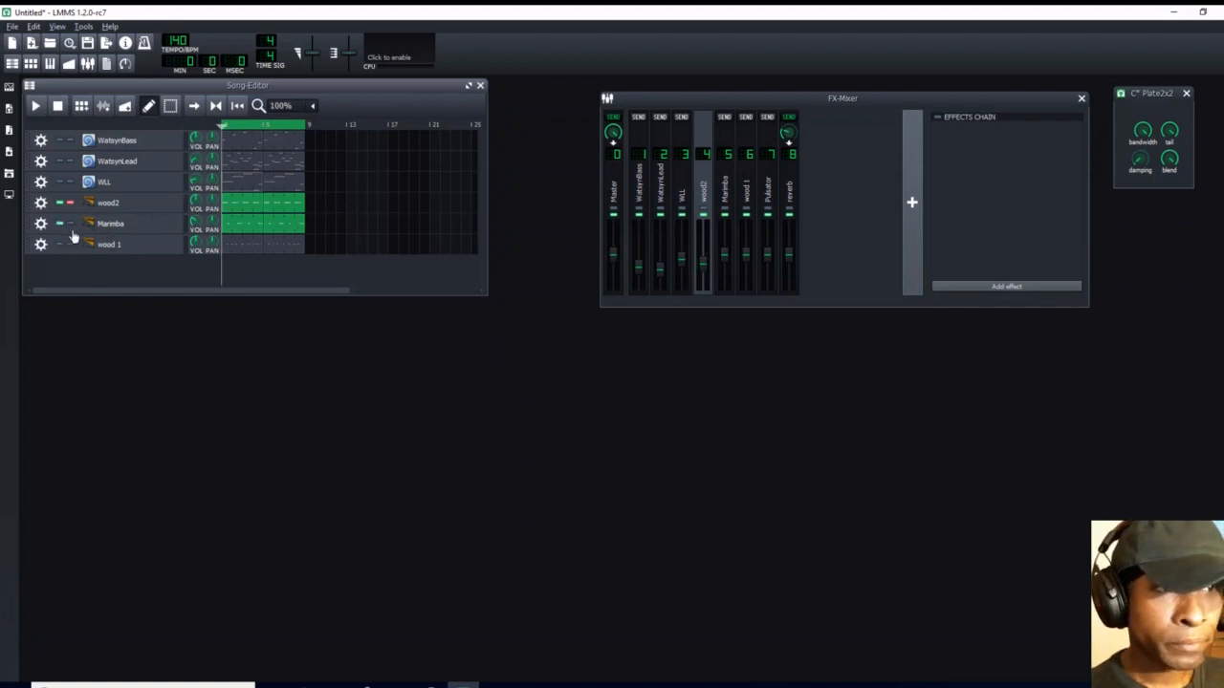
{"action": "left_click", "coordinate": [71, 225]}
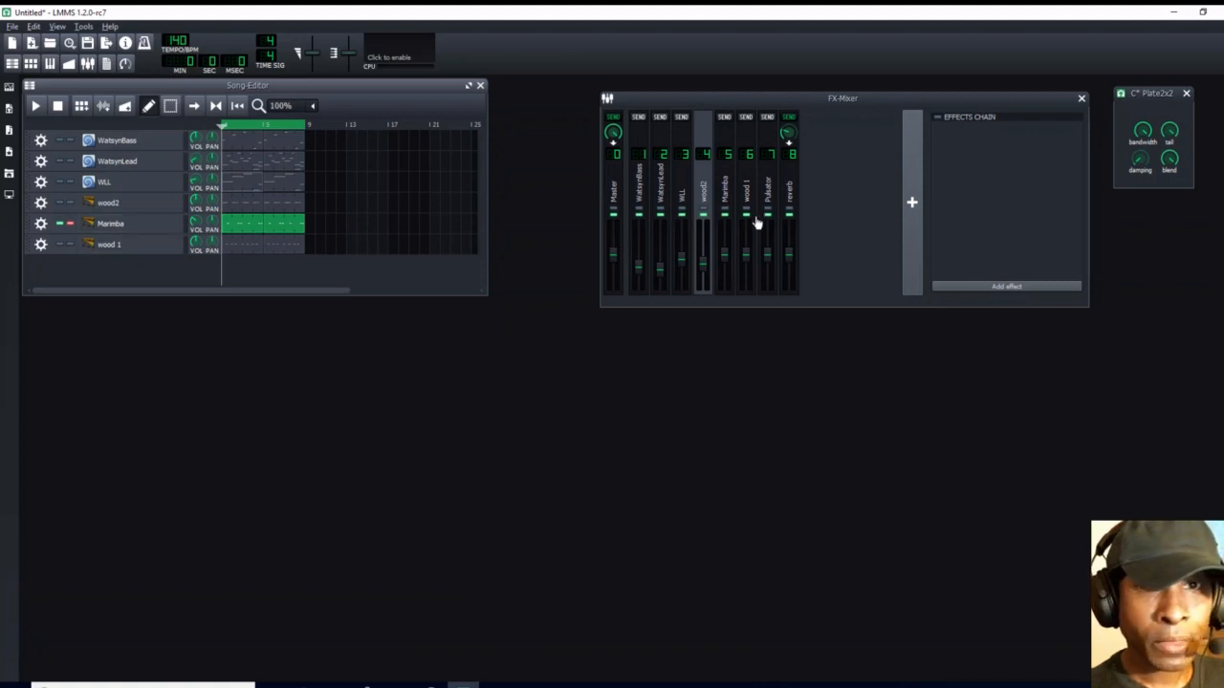
{"action": "left_click", "coordinate": [730, 198]}
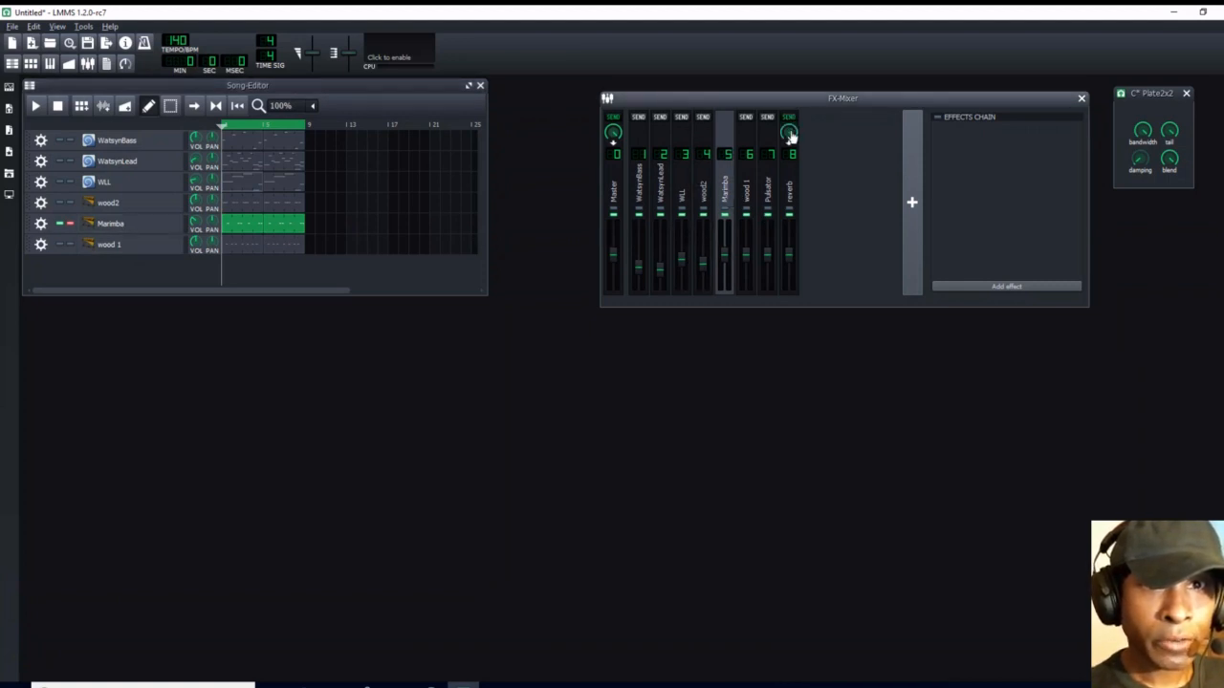
{"action": "left_click", "coordinate": [789, 192]}
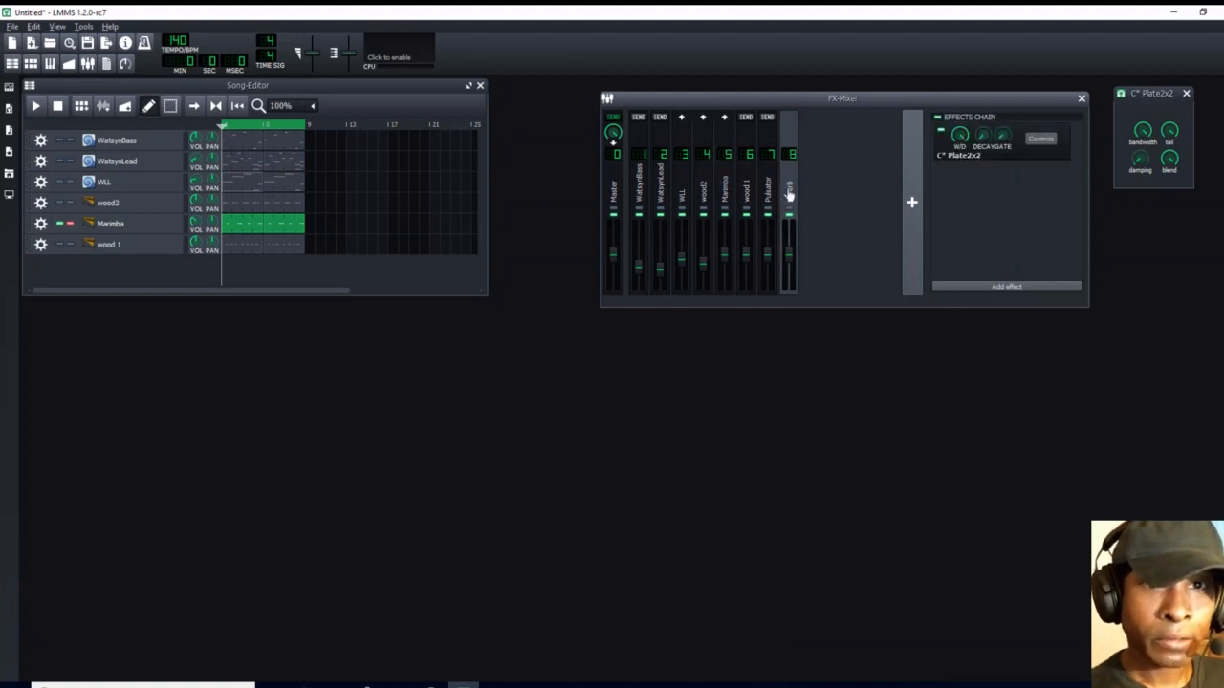
{"action": "left_click", "coordinate": [727, 196]}
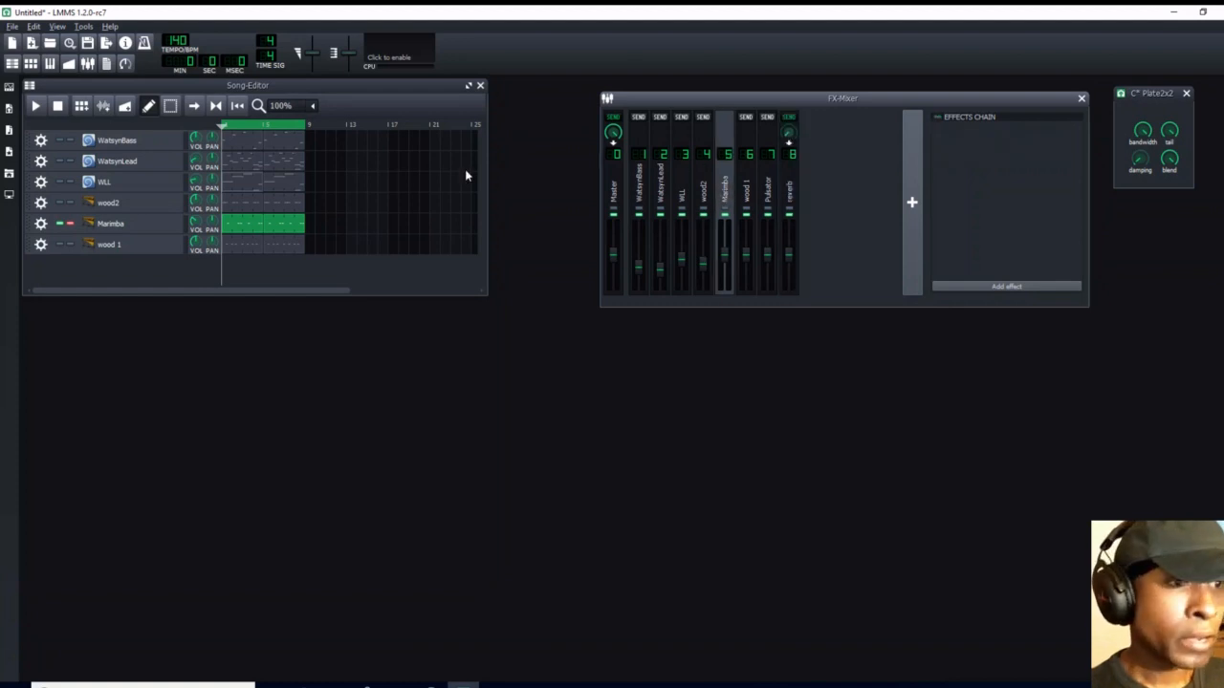
Step: During playback, lower Marimba's fader slightly and fine-tune its send to reverb at a low level, and stop playback
{"action": "left_click", "coordinate": [36, 107]}
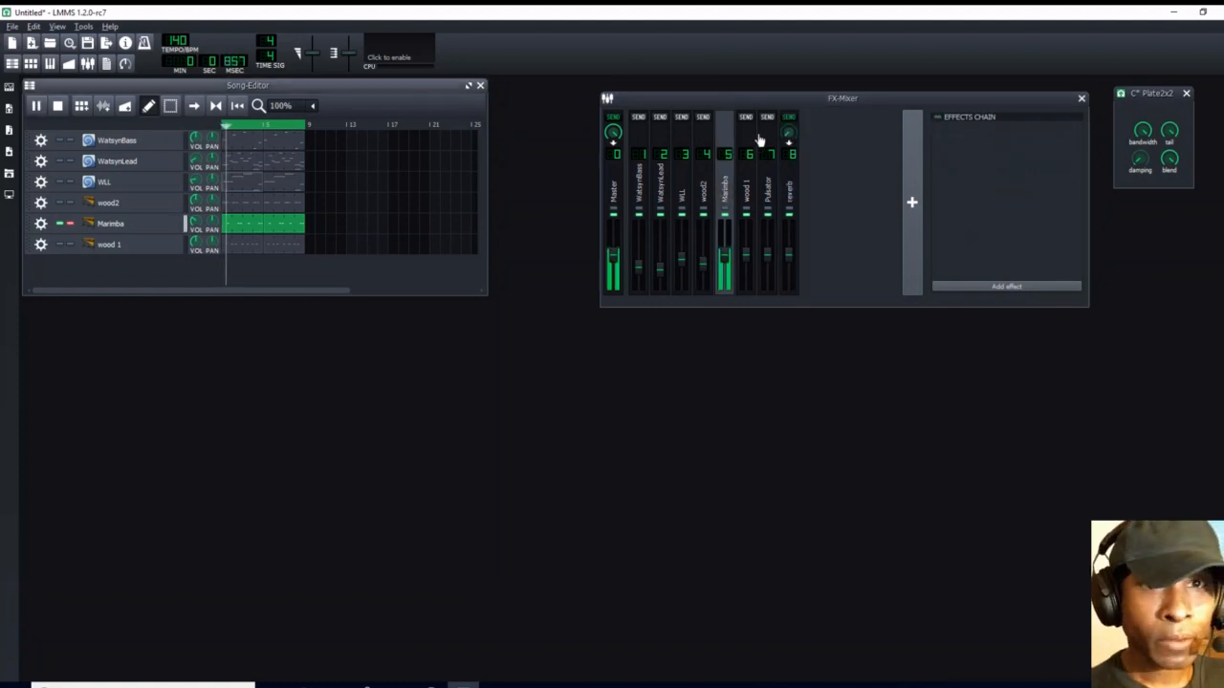
{"action": "left_click_drag", "start_coordinate": [788, 137], "coordinate": [788, 128]}
{"action": "mouse_move", "coordinate": [724, 257]}
{"action": "left_mouse_down"}
{"action": "mouse_move", "coordinate": [724, 276]}
{"action": "mouse_move", "coordinate": [726, 264]}
{"action": "left_mouse_up"}
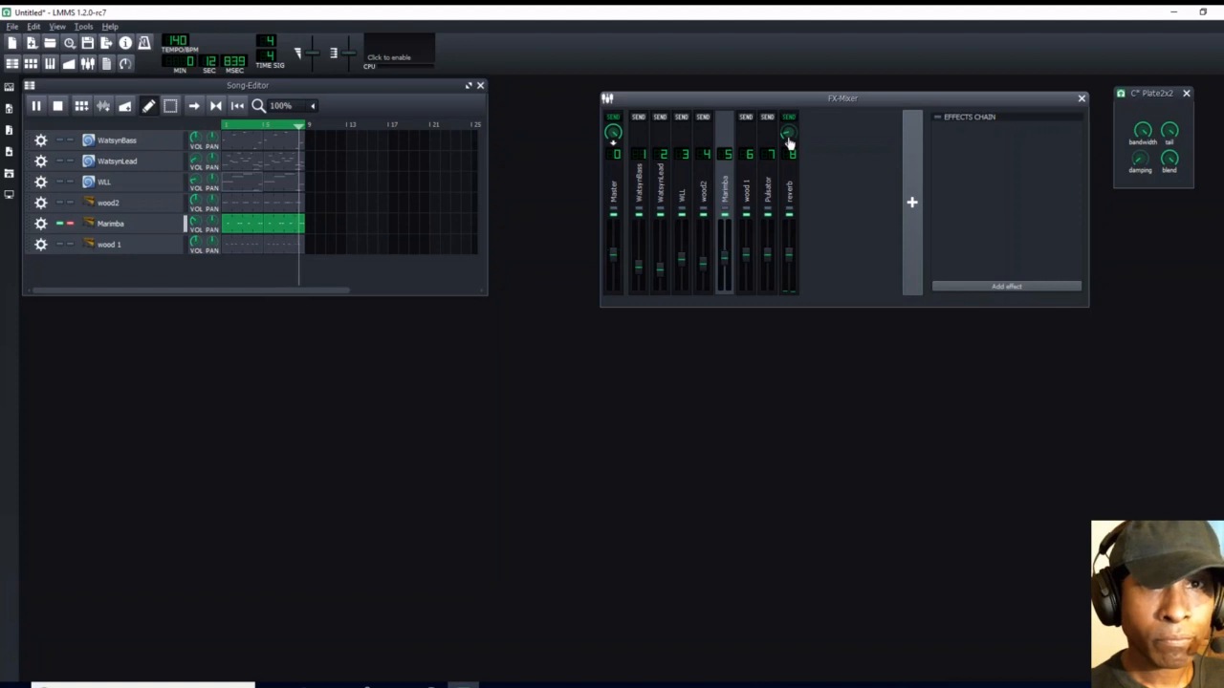
{"action": "mouse_move", "coordinate": [789, 140]}
{"action": "left_mouse_down"}
{"action": "mouse_move", "coordinate": [789, 129]}
{"action": "mouse_move", "coordinate": [792, 146]}
{"action": "left_mouse_up"}
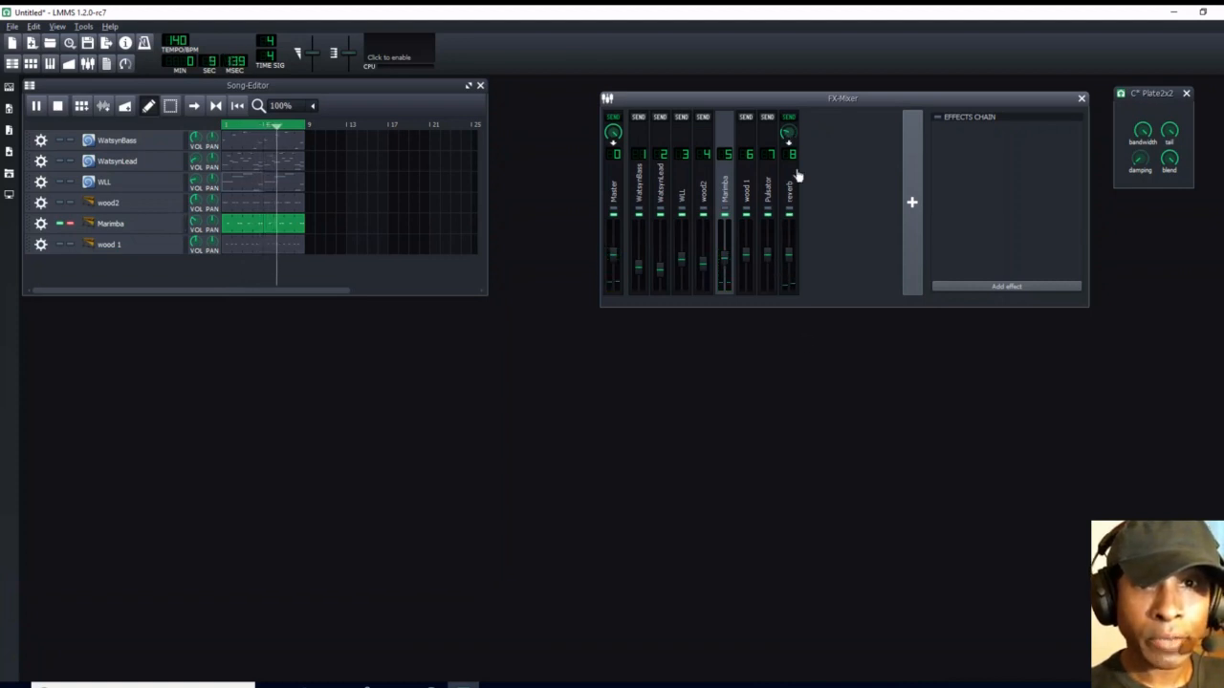
{"action": "left_click_drag", "start_coordinate": [788, 131], "coordinate": [788, 131]}
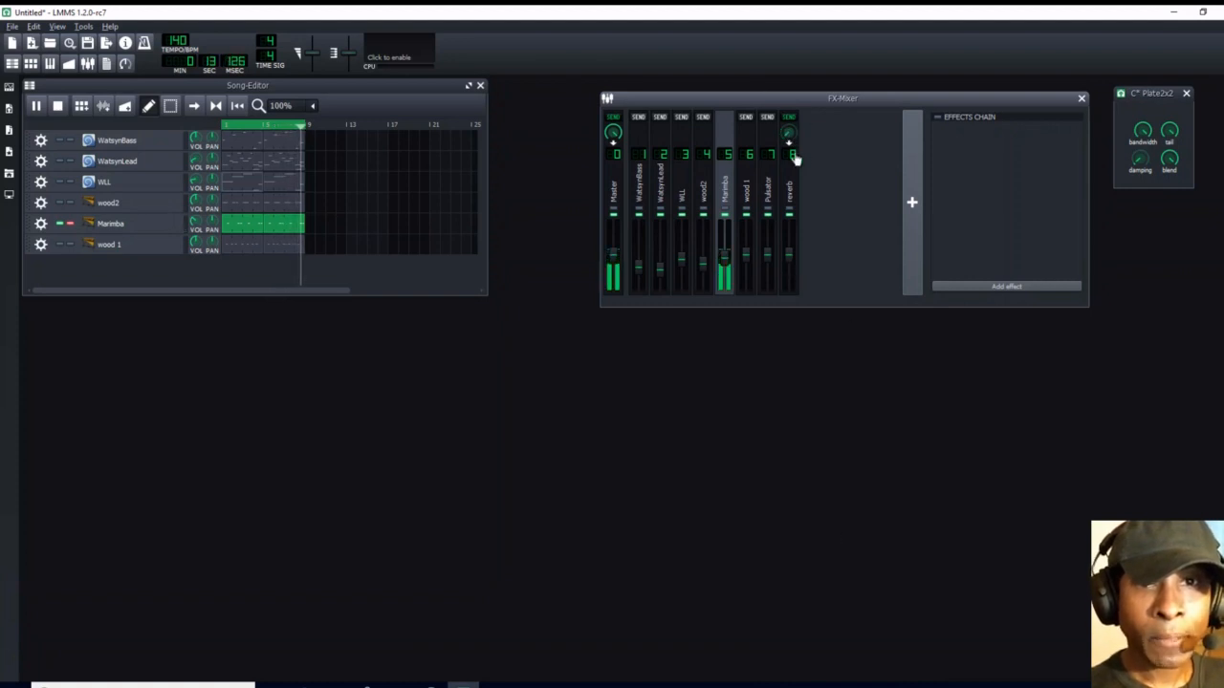
{"action": "left_click_drag", "start_coordinate": [789, 135], "coordinate": [788, 126]}
{"action": "left_click_drag", "start_coordinate": [789, 132], "coordinate": [788, 117]}
{"action": "left_click", "coordinate": [59, 106]}
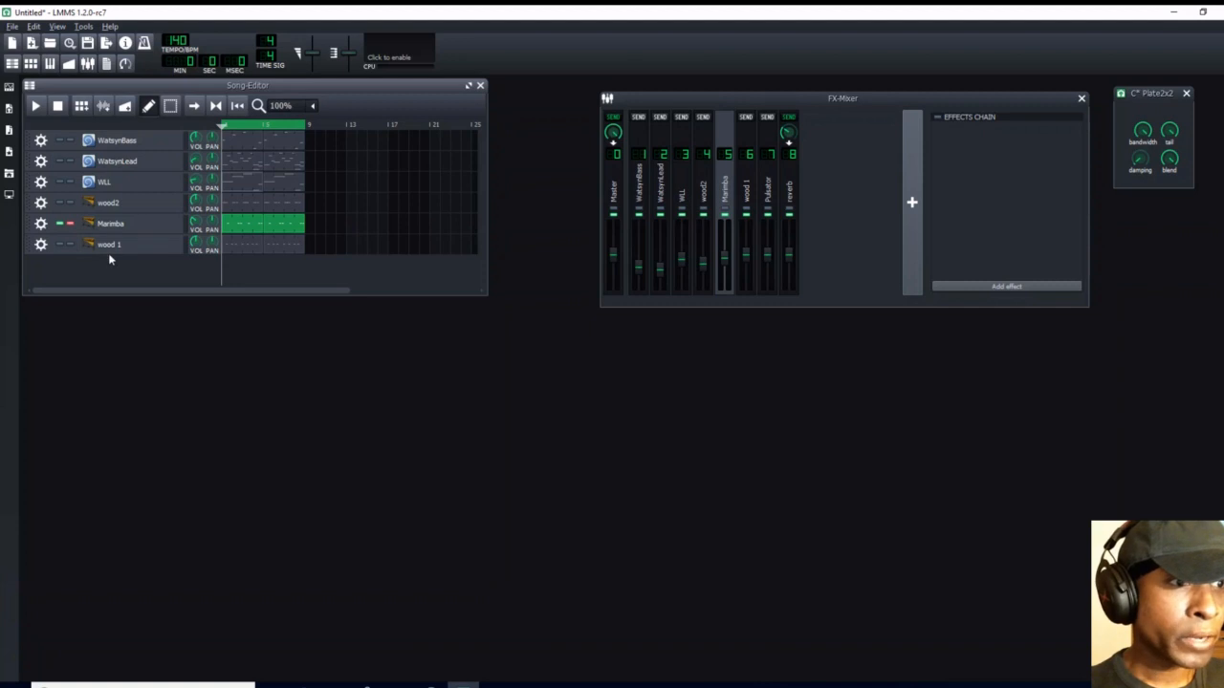
Step: Solo the wood 1 track and route a send from its mixer channel to the reverb channel
{"action": "left_click", "coordinate": [72, 248]}
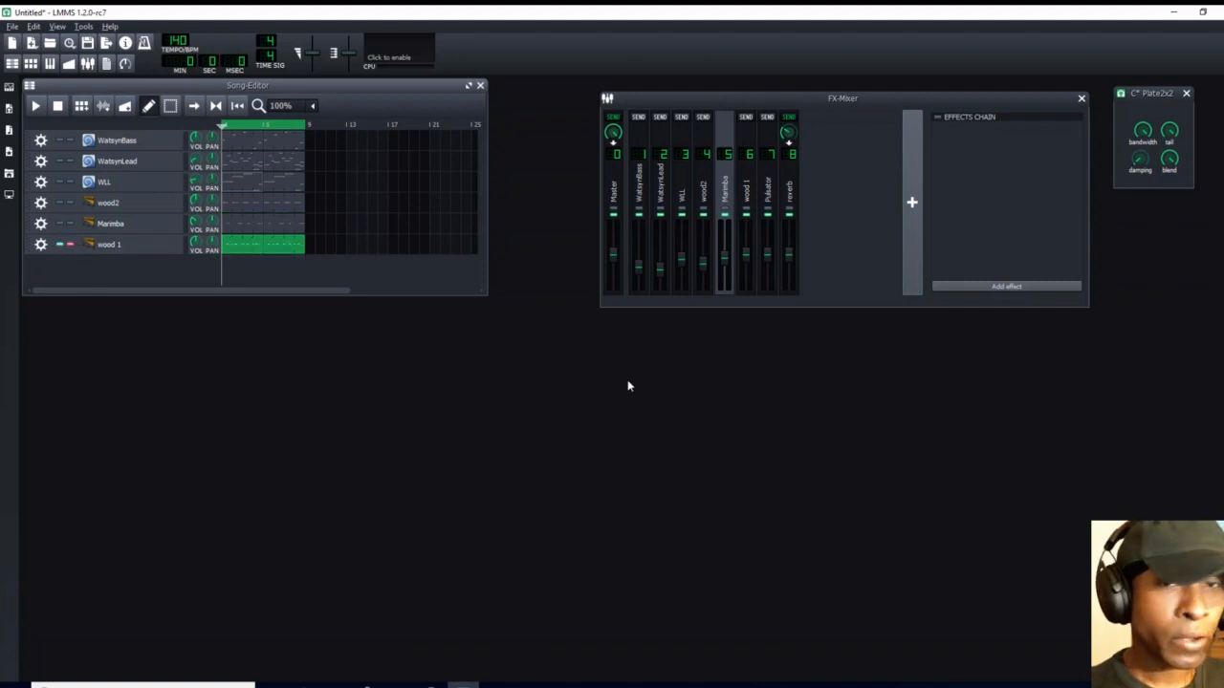
{"action": "left_click", "coordinate": [750, 195]}
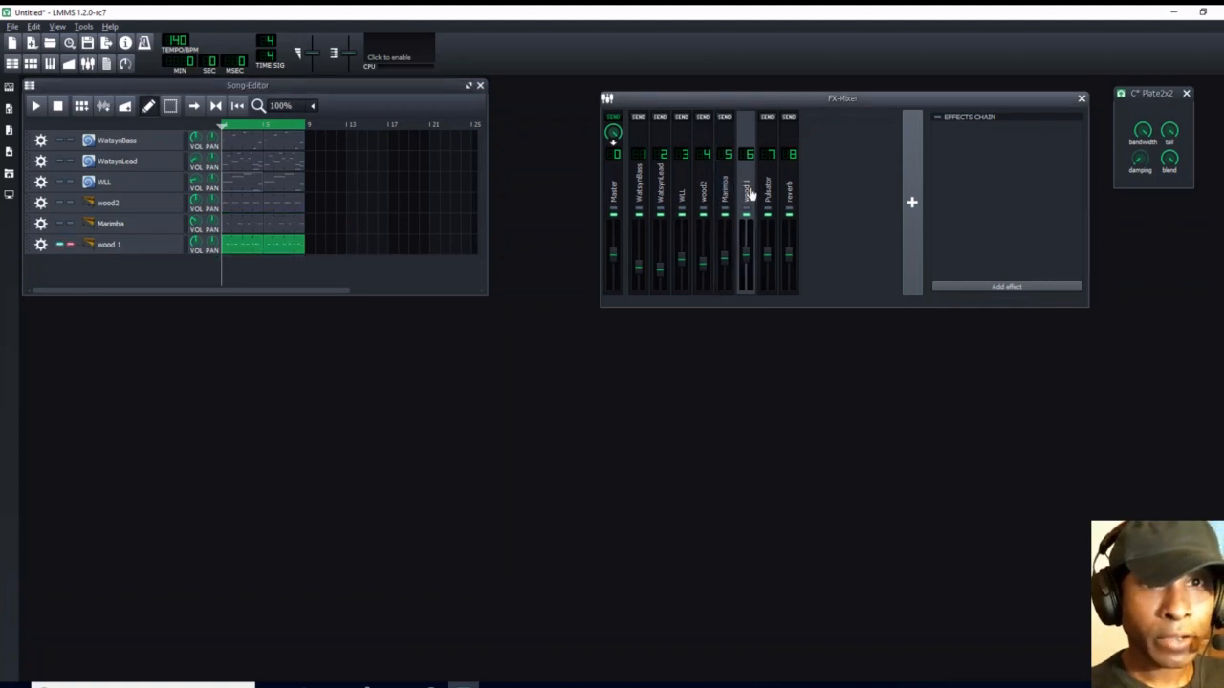
{"action": "left_click", "coordinate": [789, 116]}
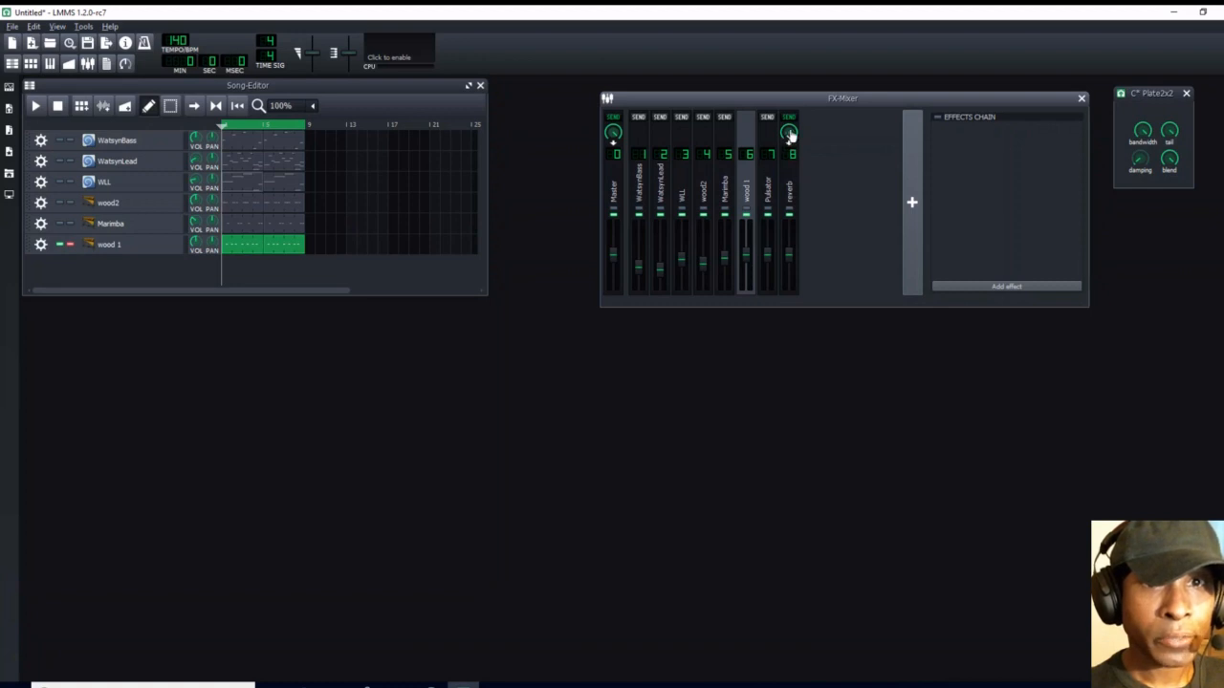
{"action": "left_click", "coordinate": [791, 170]}
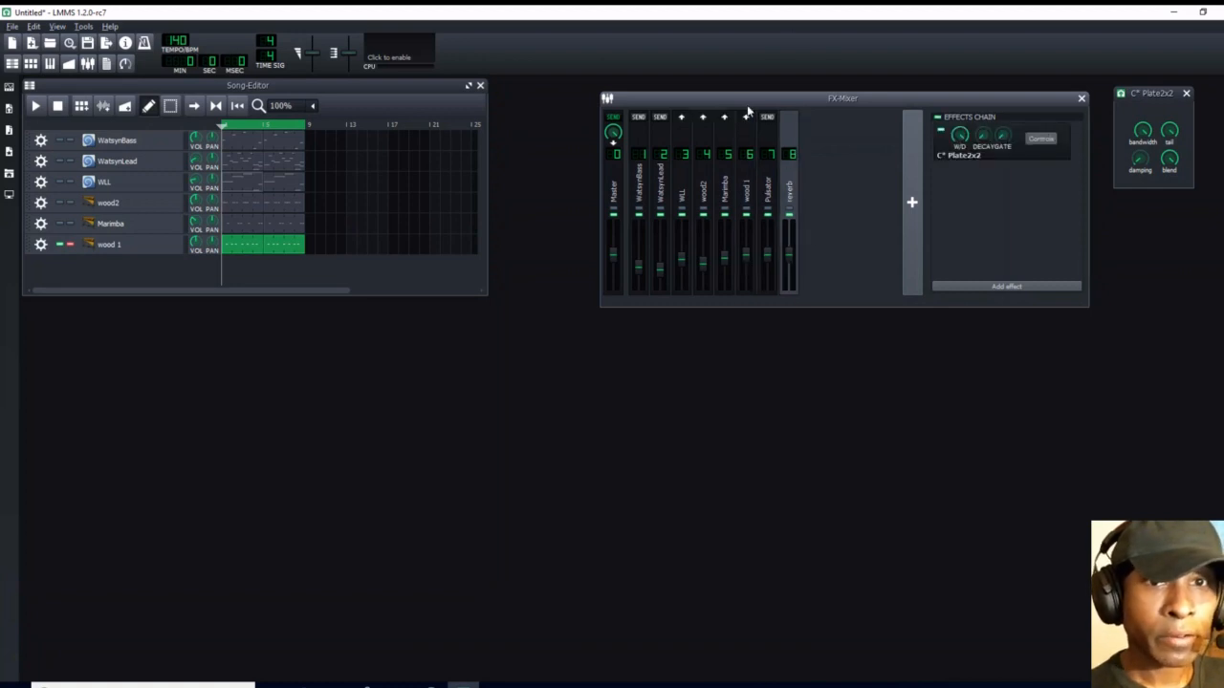
{"action": "left_click", "coordinate": [749, 201]}
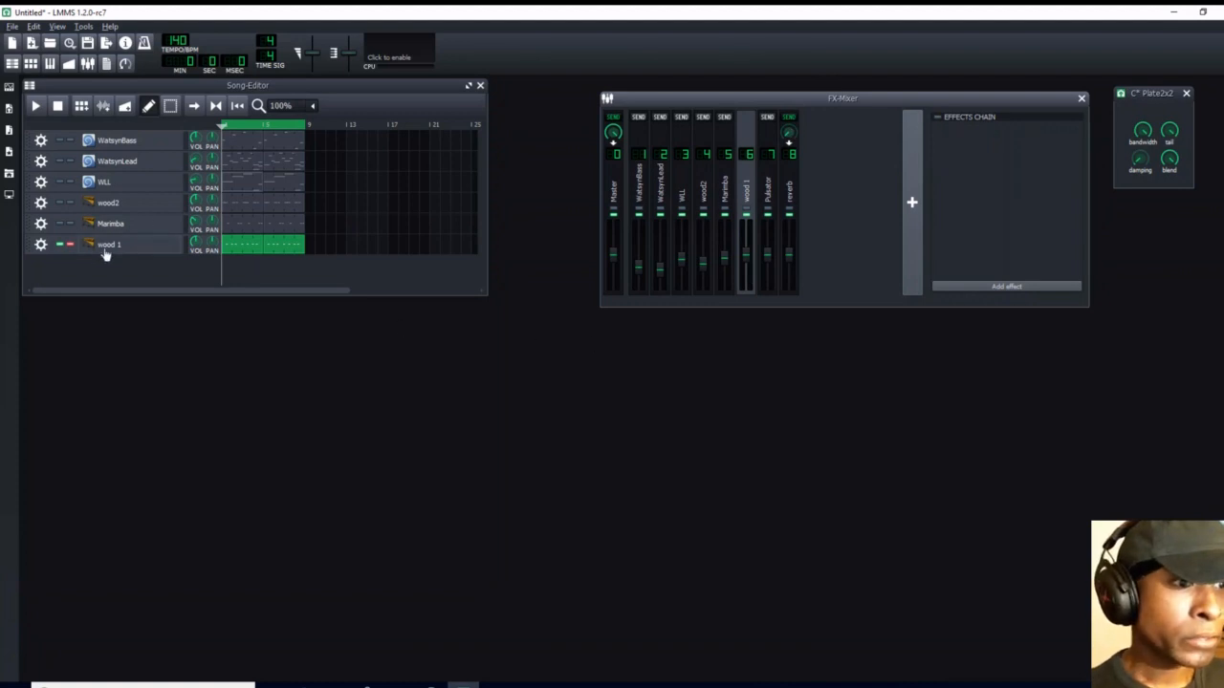
Step: Set wood 1's reverb send to a low level during playback, and stop playback
{"action": "left_click", "coordinate": [36, 106]}
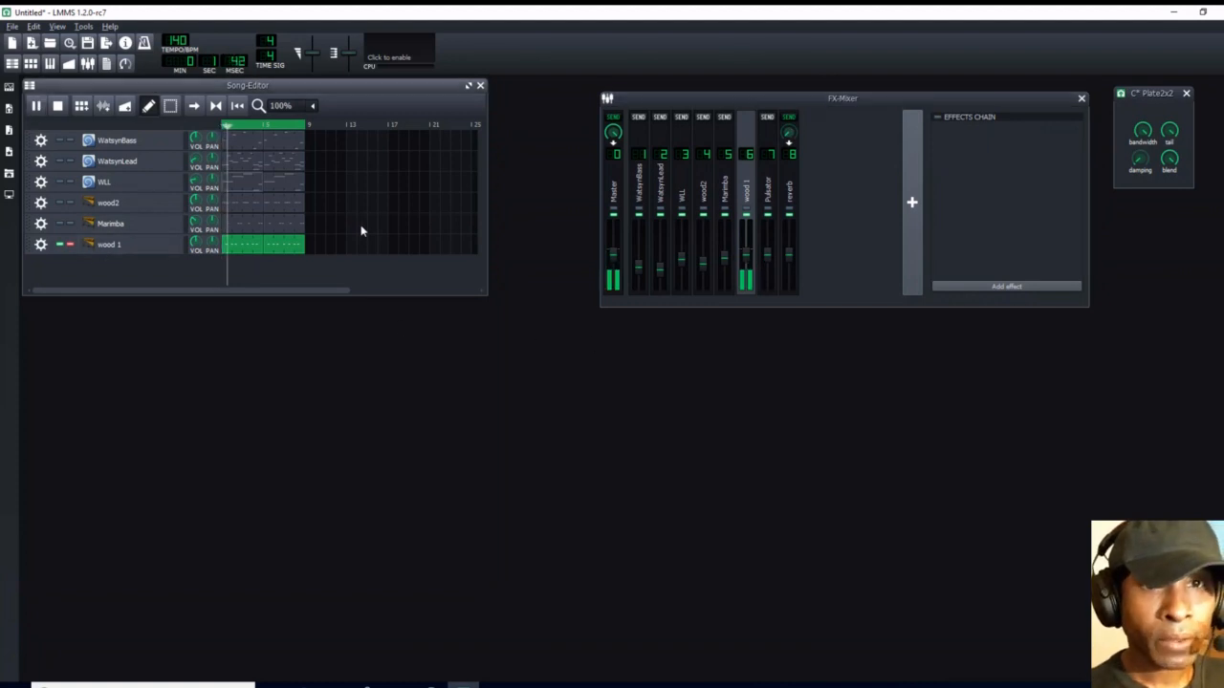
{"action": "left_click", "coordinate": [787, 132]}
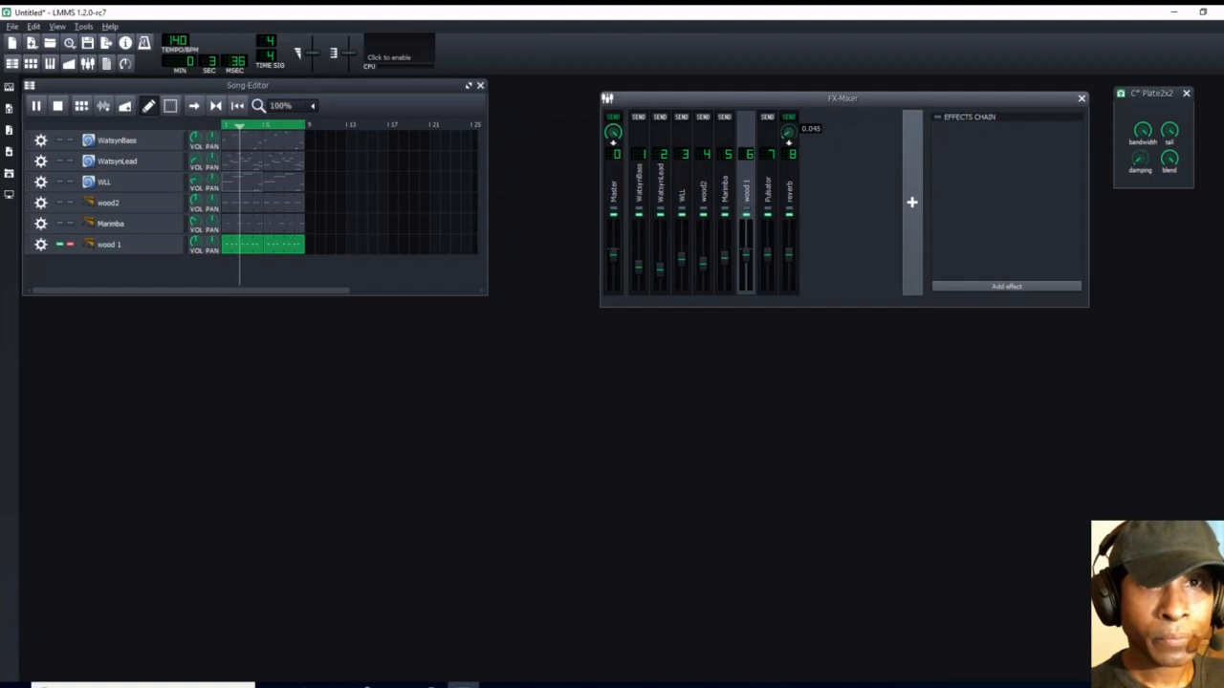
{"action": "left_click_drag", "start_coordinate": [788, 132], "coordinate": [788, 128]}
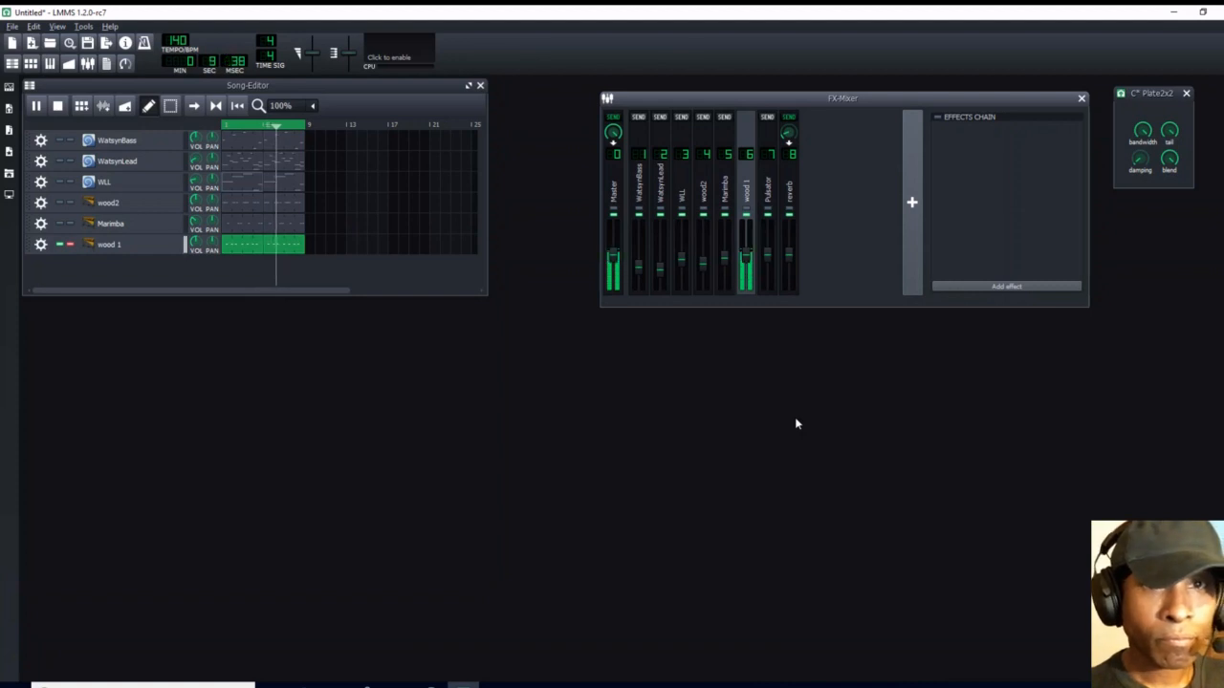
{"action": "left_click", "coordinate": [57, 106]}
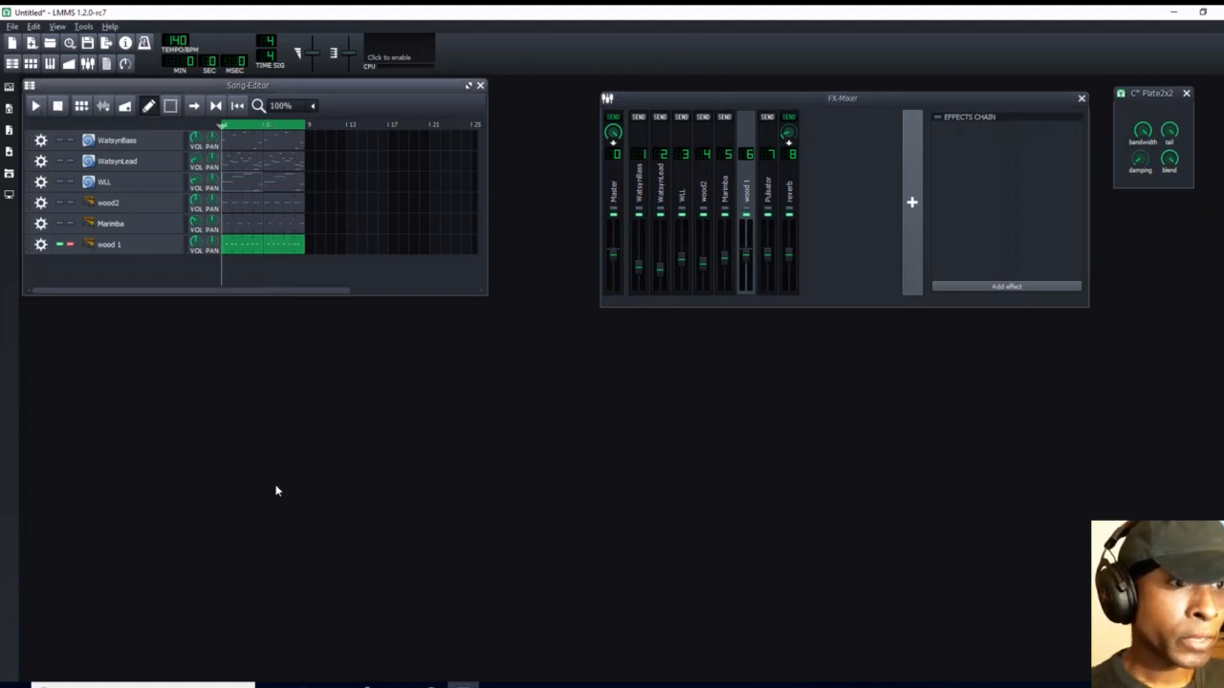
Step: Unsolo wood 1 and copy the patterns of all six tracks so the arrangement runs up to bar 17
{"action": "left_click", "coordinate": [68, 247]}
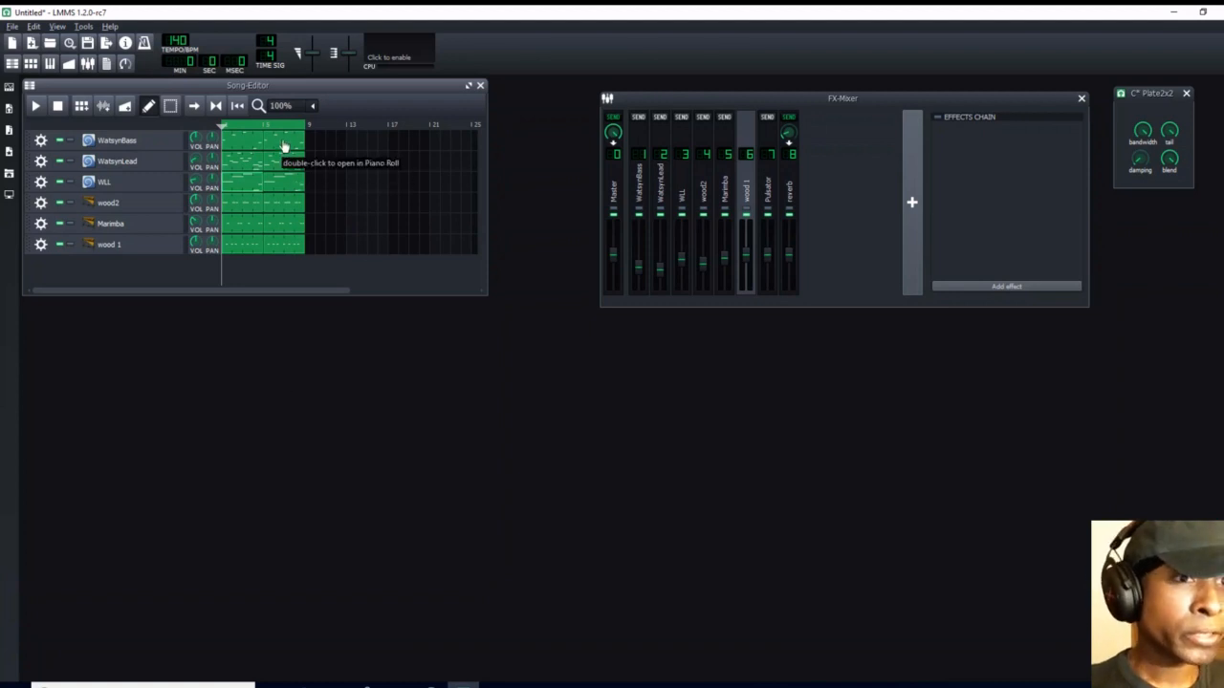
{"action": "left_click_drag", "start_coordinate": [284, 144], "coordinate": [352, 142]}
{"action": "left_click_drag", "start_coordinate": [286, 169], "coordinate": [350, 163]}
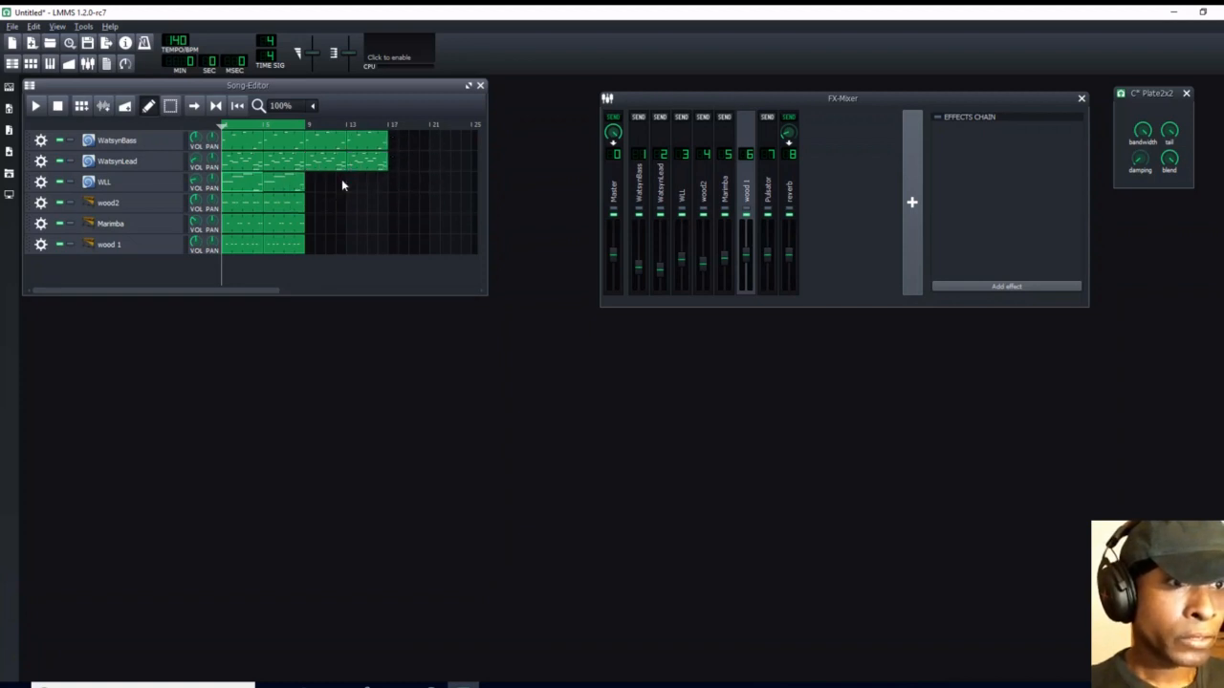
{"action": "left_click_drag", "start_coordinate": [284, 182], "coordinate": [351, 184]}
{"action": "left_click_drag", "start_coordinate": [284, 204], "coordinate": [353, 246]}
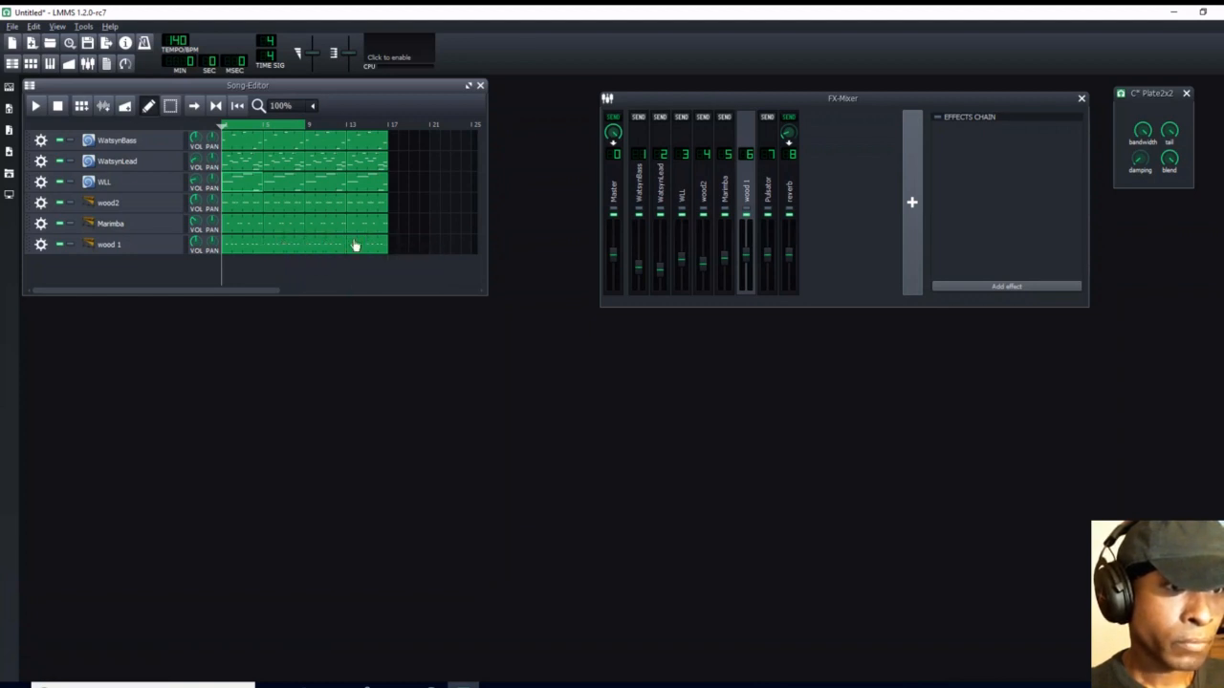
Step: Extend the end of the song's loop region to bar 17
{"action": "left_click", "coordinate": [217, 106]}
{"action": "left_click", "coordinate": [217, 106]}
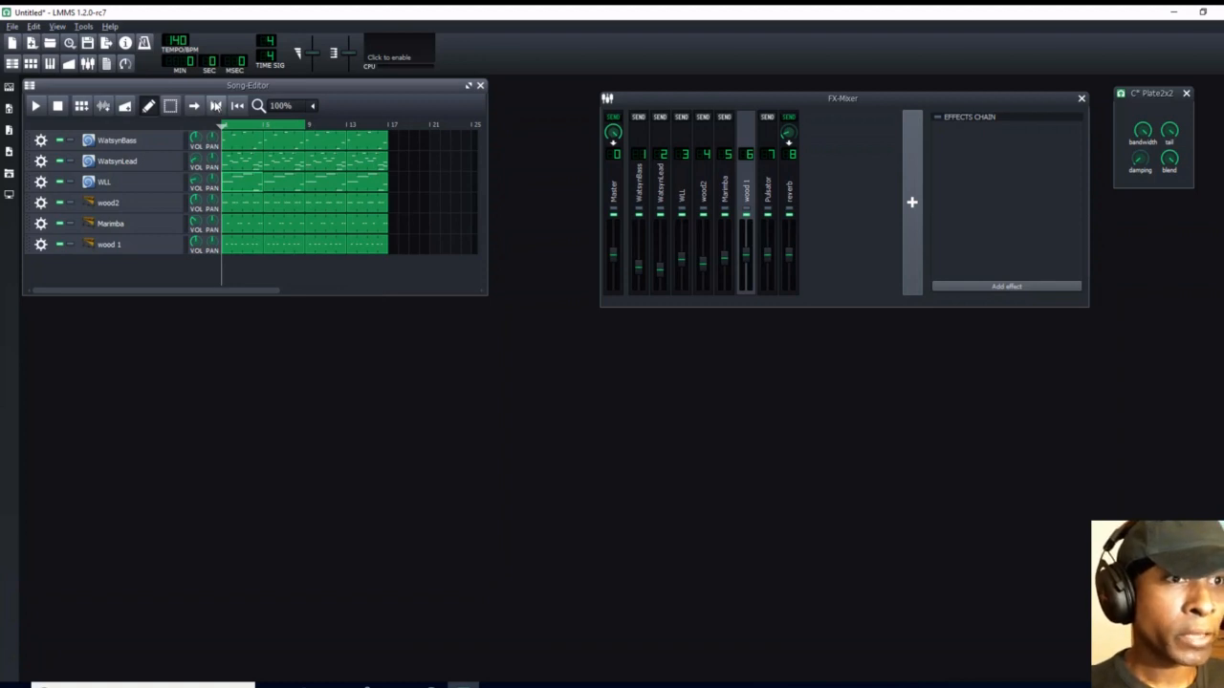
{"action": "right_click", "coordinate": [390, 127]}
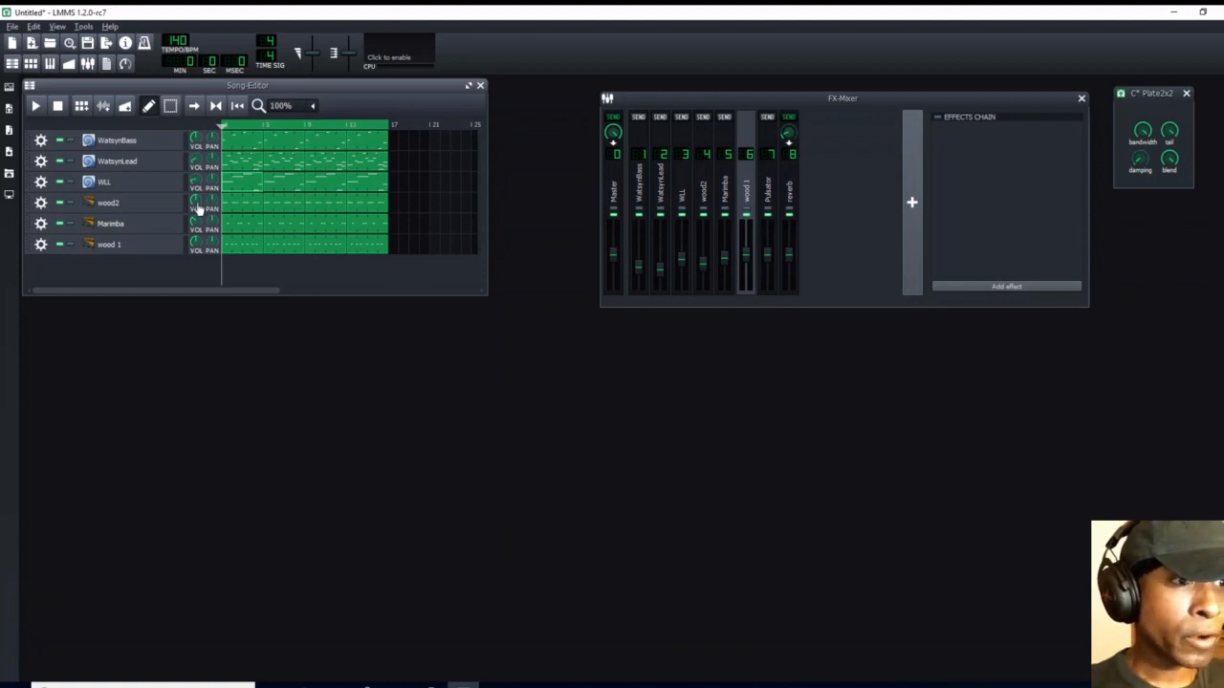
Step: Delete the bar 1 patterns of Marimba, WLL, WatsynLead and WatsynBass, plus WatsynLead's bar 5 pattern
{"action": "middle_click", "coordinate": [240, 232]}
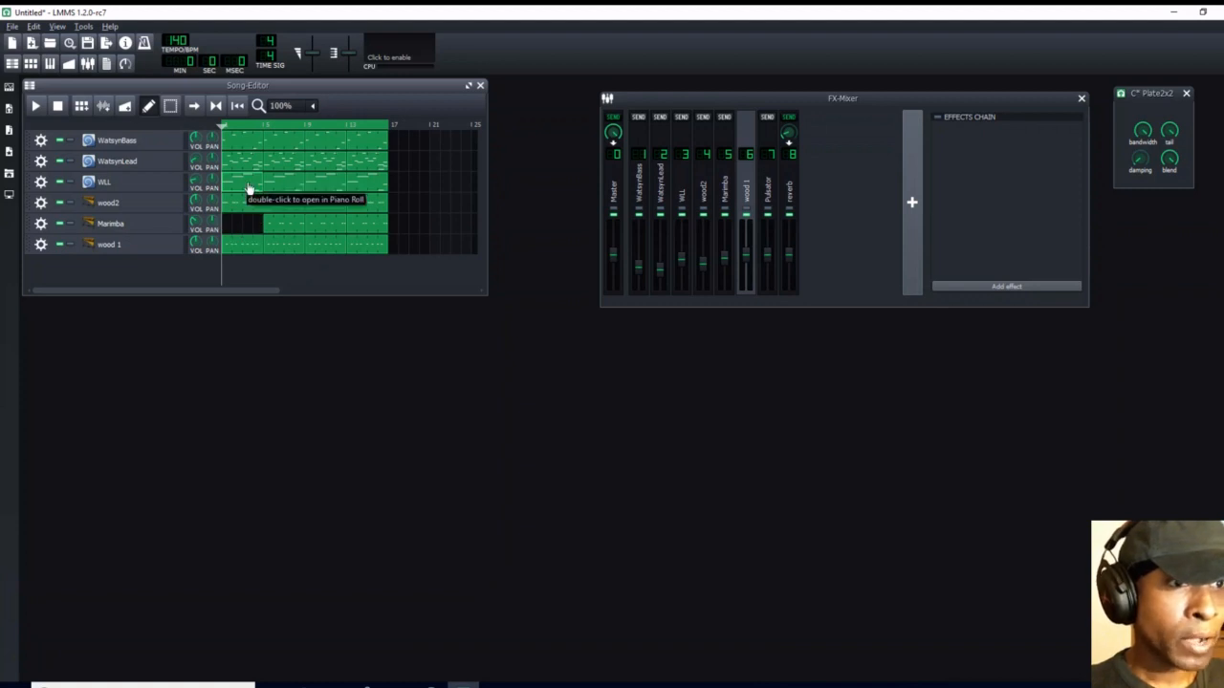
{"action": "middle_click", "coordinate": [246, 184]}
{"action": "middle_click", "coordinate": [245, 168]}
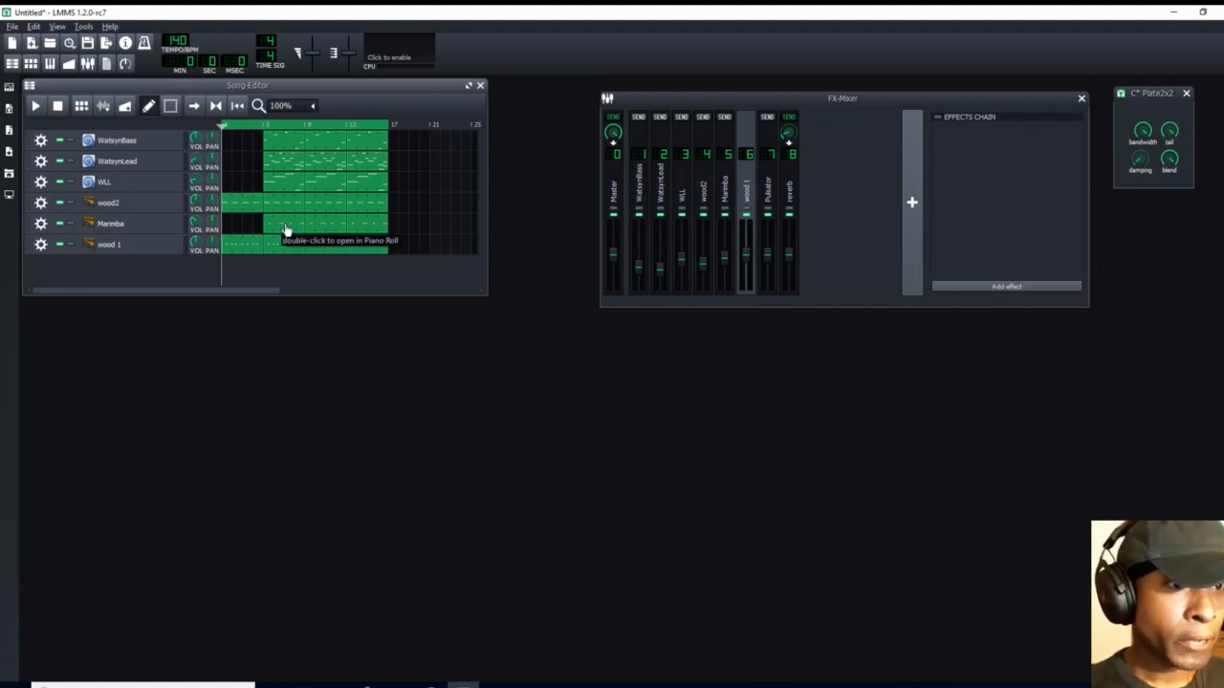
{"action": "middle_click", "coordinate": [285, 162]}
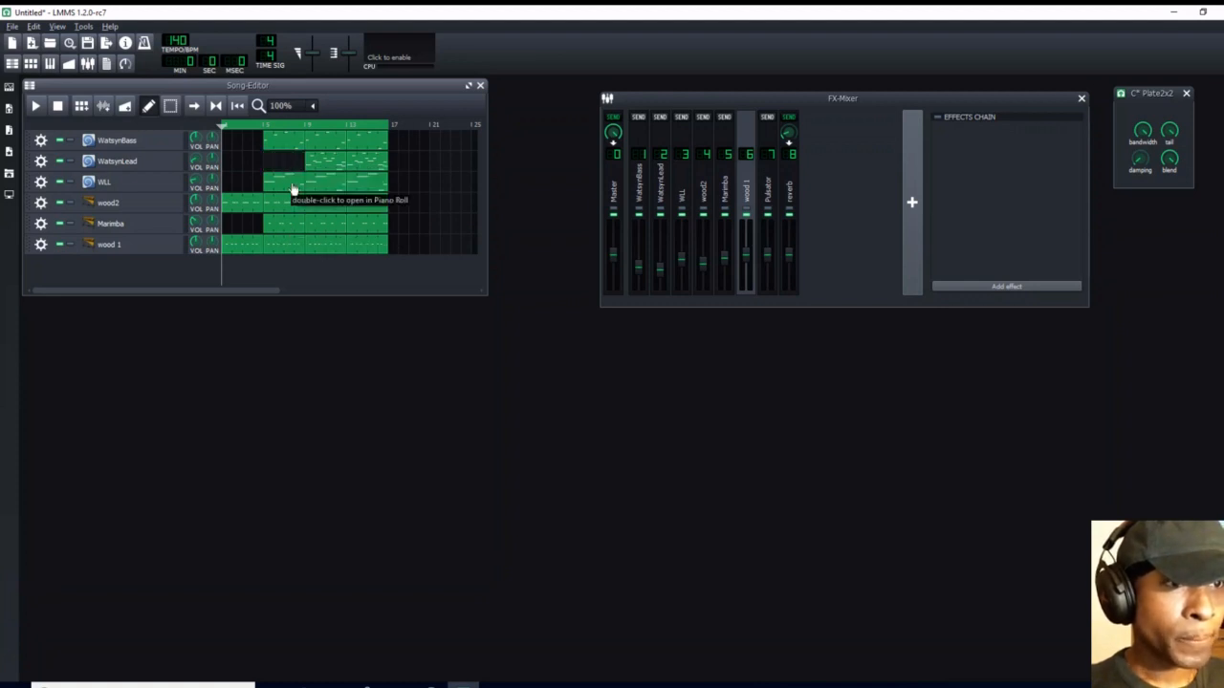
Step: Raise the attack of WLL's volume envelope slightly, and close the instrument window
{"action": "left_click", "coordinate": [145, 187]}
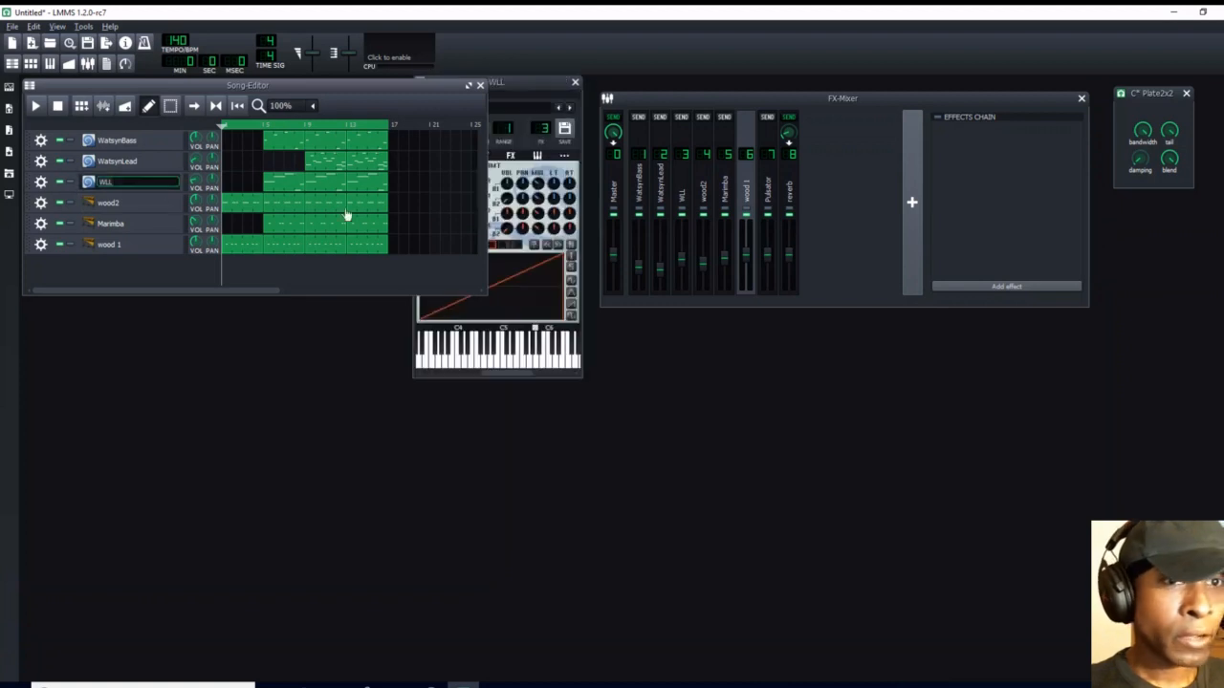
{"action": "left_click_drag", "start_coordinate": [536, 84], "coordinate": [658, 325]}
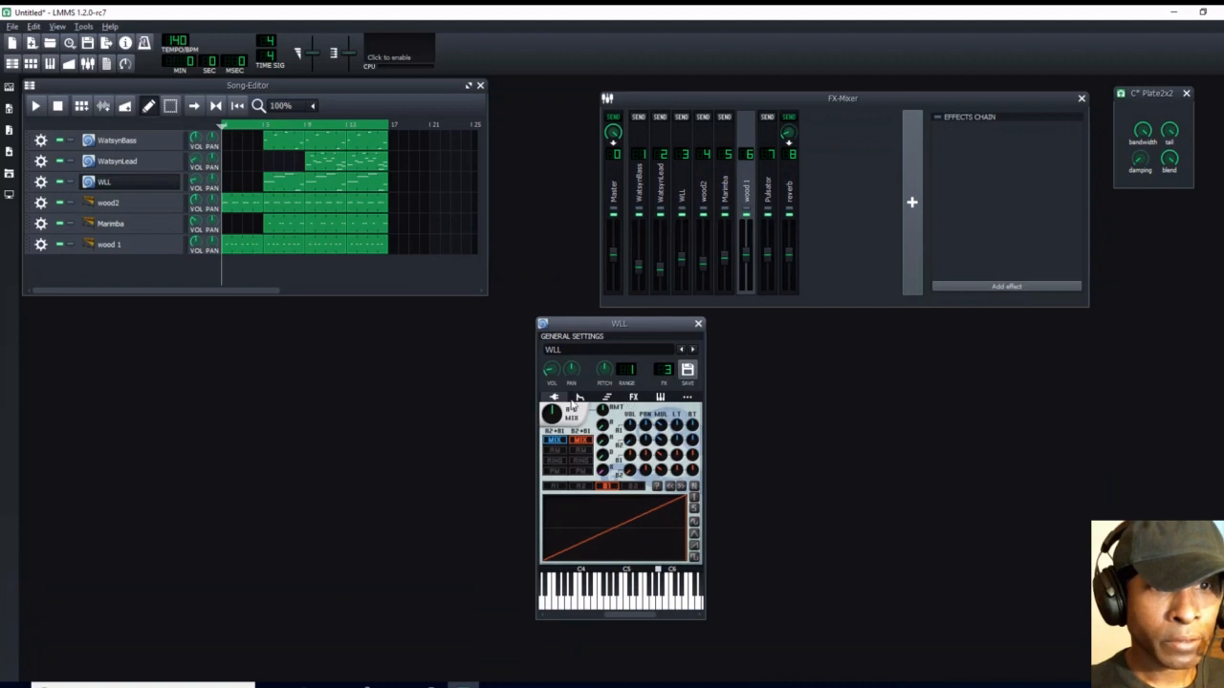
{"action": "left_click", "coordinate": [579, 398]}
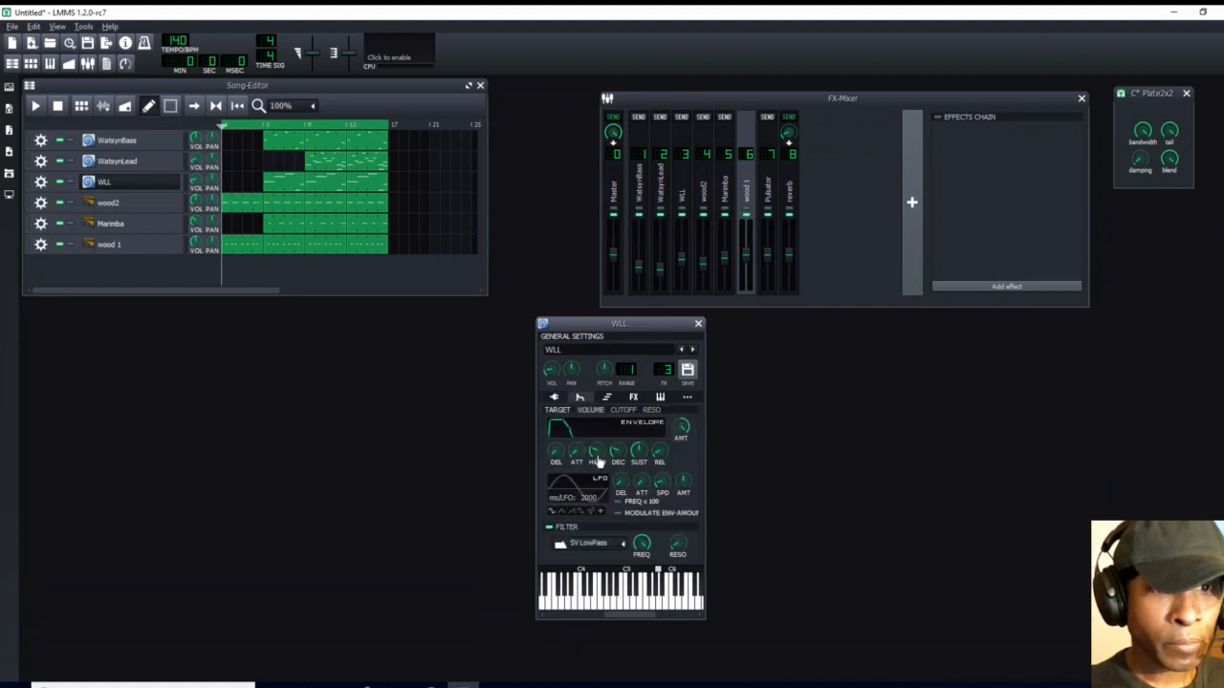
{"action": "left_click_drag", "start_coordinate": [576, 456], "coordinate": [575, 444]}
{"action": "left_click", "coordinate": [698, 324]}
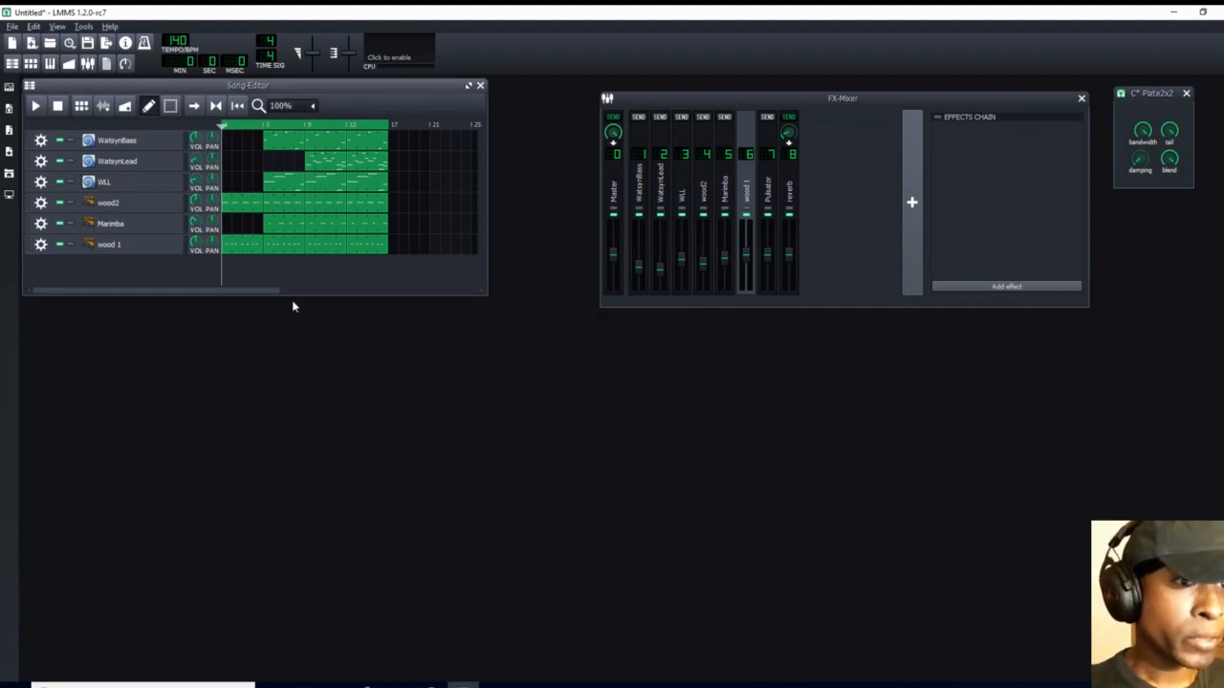
Step: In Marimba's bar 5 pattern, delete the second A4 note in bar 2 and the short run ending bar 4, and close the pattern
{"action": "double_click", "coordinate": [295, 247]}
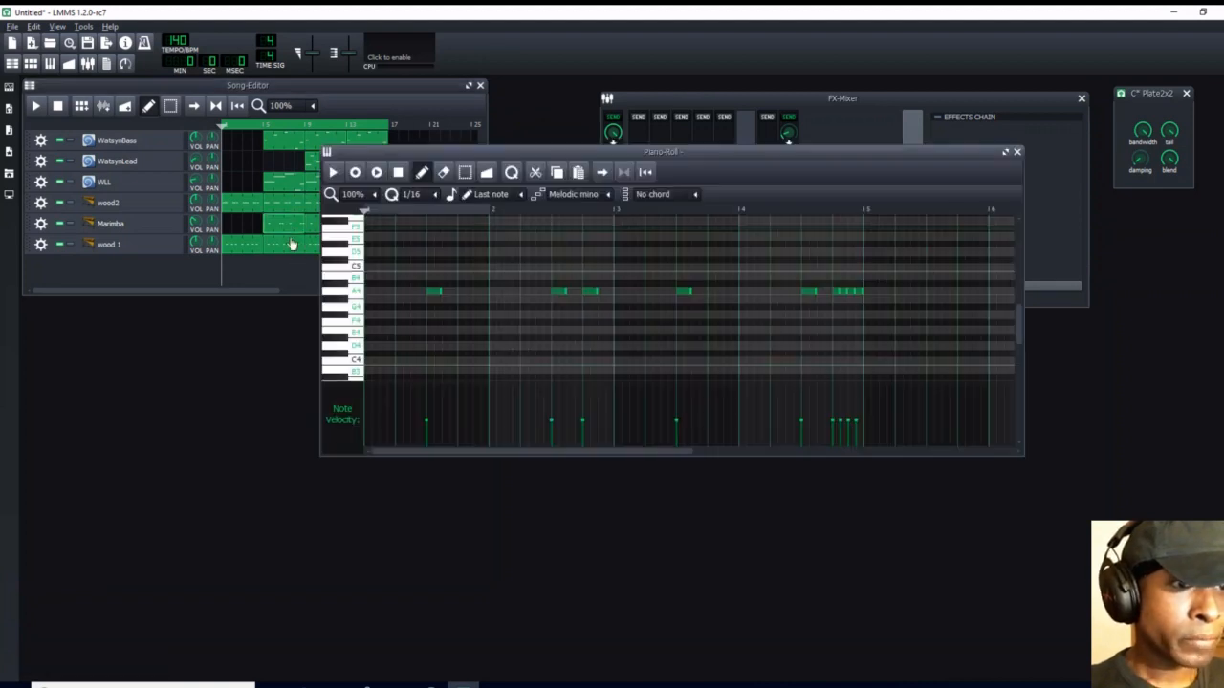
{"action": "right_click", "coordinate": [585, 291]}
{"action": "right_click", "coordinate": [833, 290]}
{"action": "right_click", "coordinate": [849, 292]}
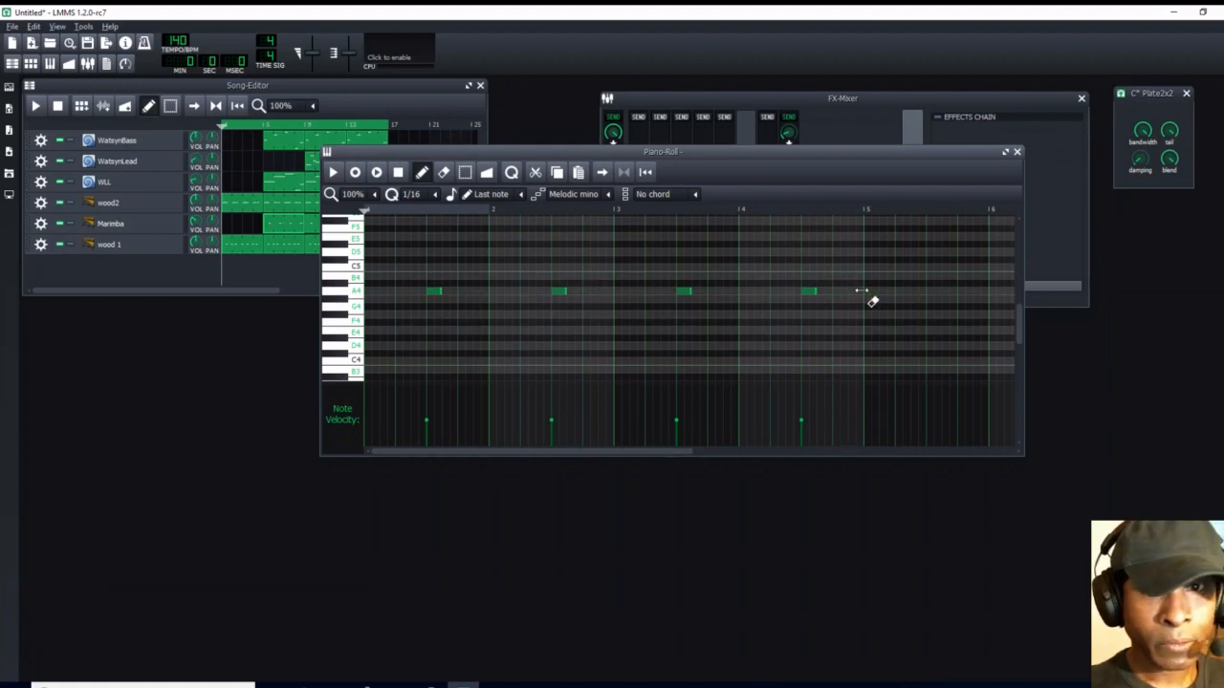
{"action": "left_click", "coordinate": [1017, 153]}
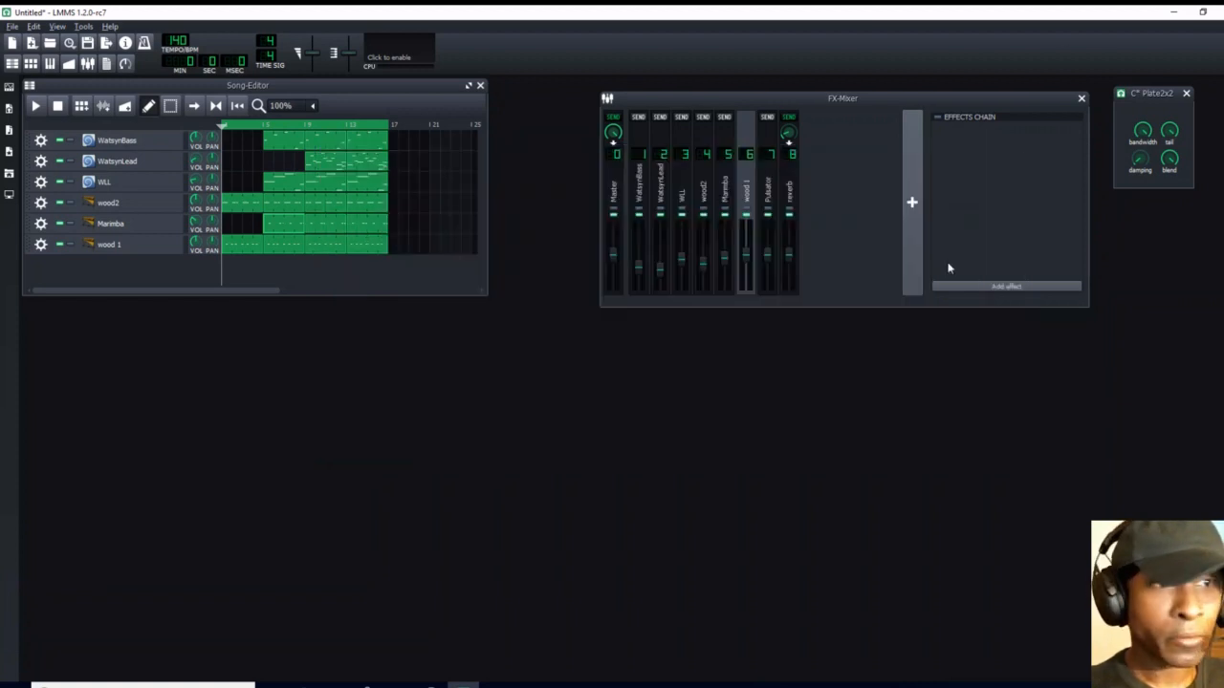
Step: In wood 1's bar 5 pattern, delete the last note of bars 1, 2 and 3, and close the pattern
{"action": "double_click", "coordinate": [243, 251]}
{"action": "double_click", "coordinate": [296, 253]}
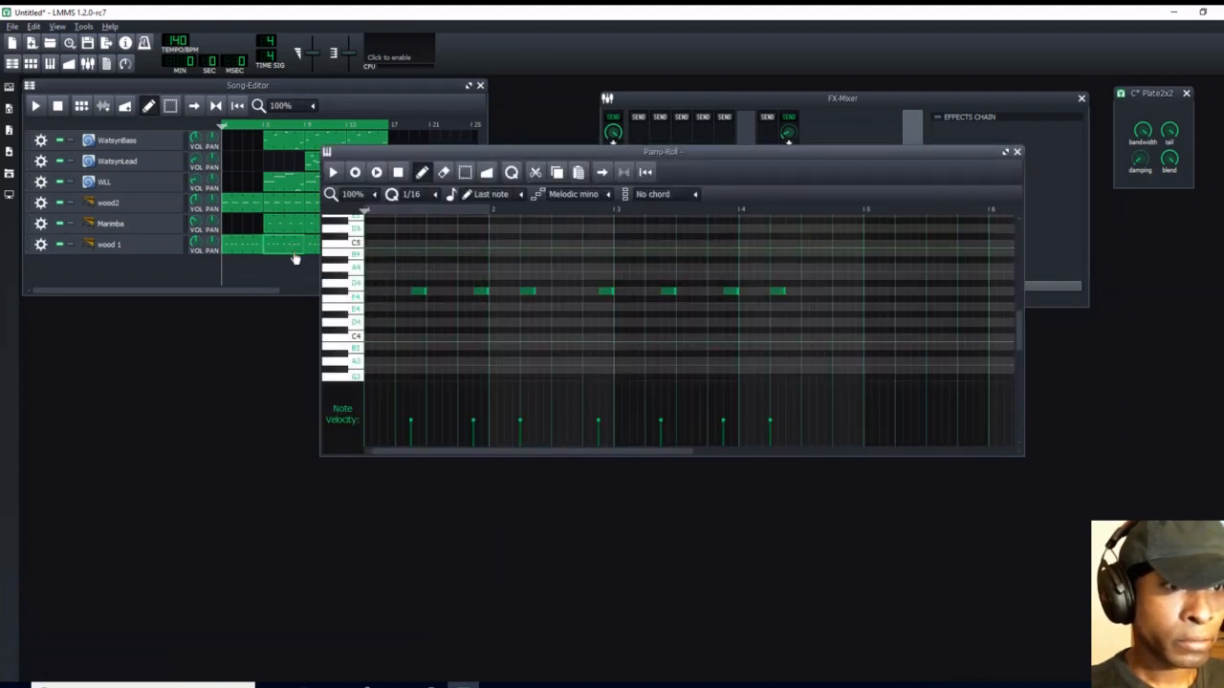
{"action": "right_click", "coordinate": [483, 292]}
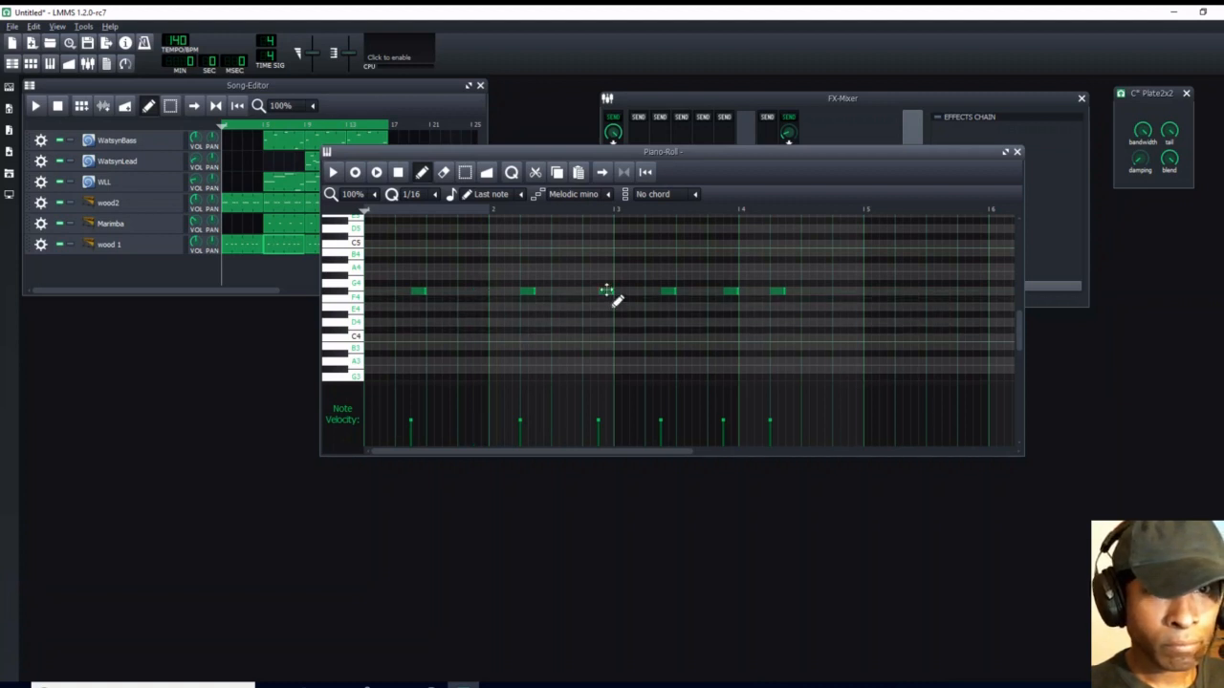
{"action": "right_click", "coordinate": [606, 290]}
{"action": "right_click", "coordinate": [730, 293]}
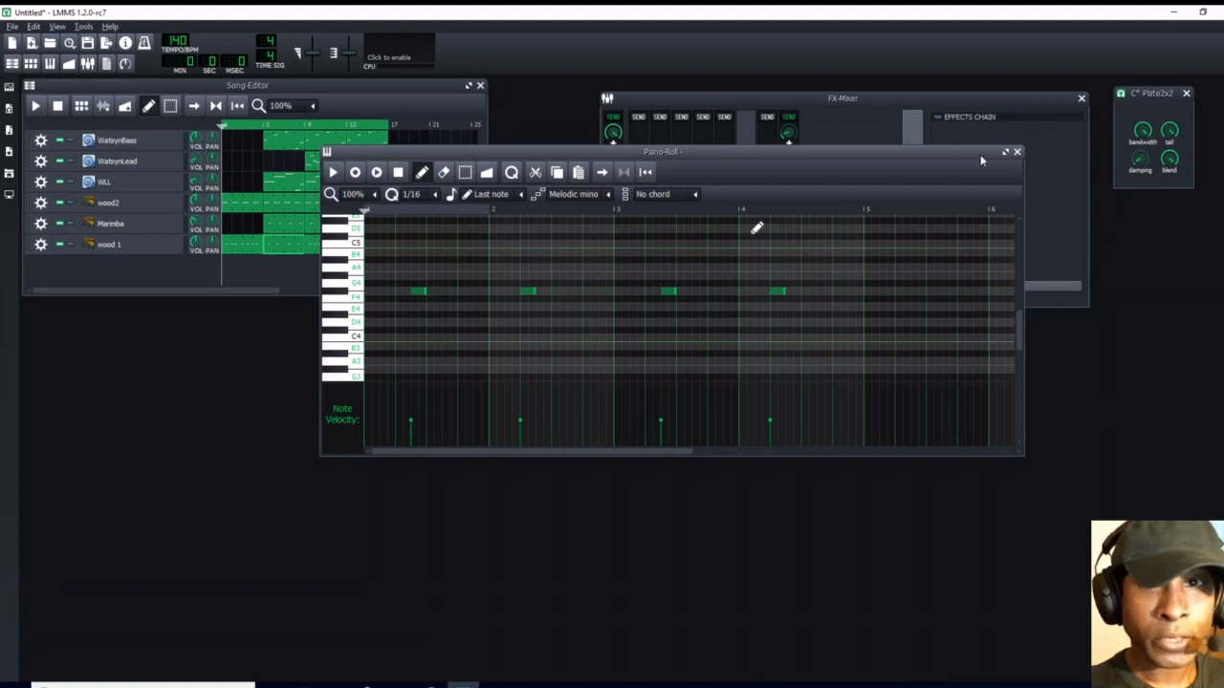
{"action": "left_click", "coordinate": [1018, 153]}
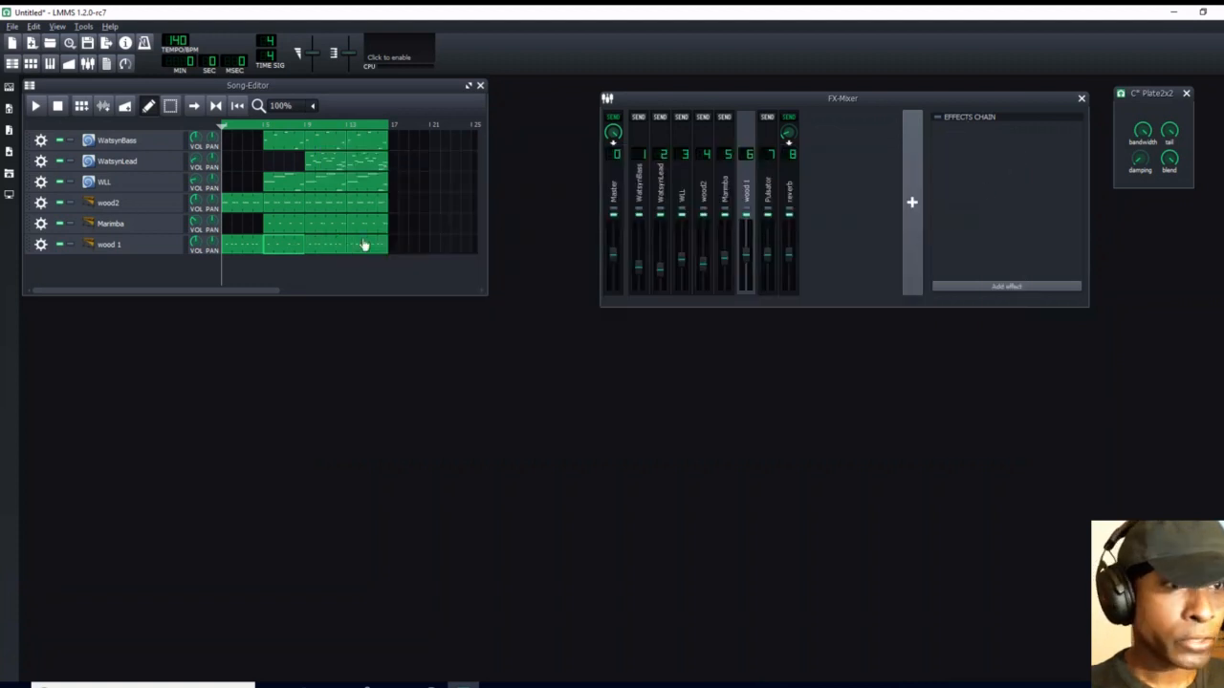
Step: Delete WLL's bar 9 pattern, and copy the bar 1 patterns of wood2 and wood 1 to bar 17
{"action": "middle_click", "coordinate": [326, 189]}
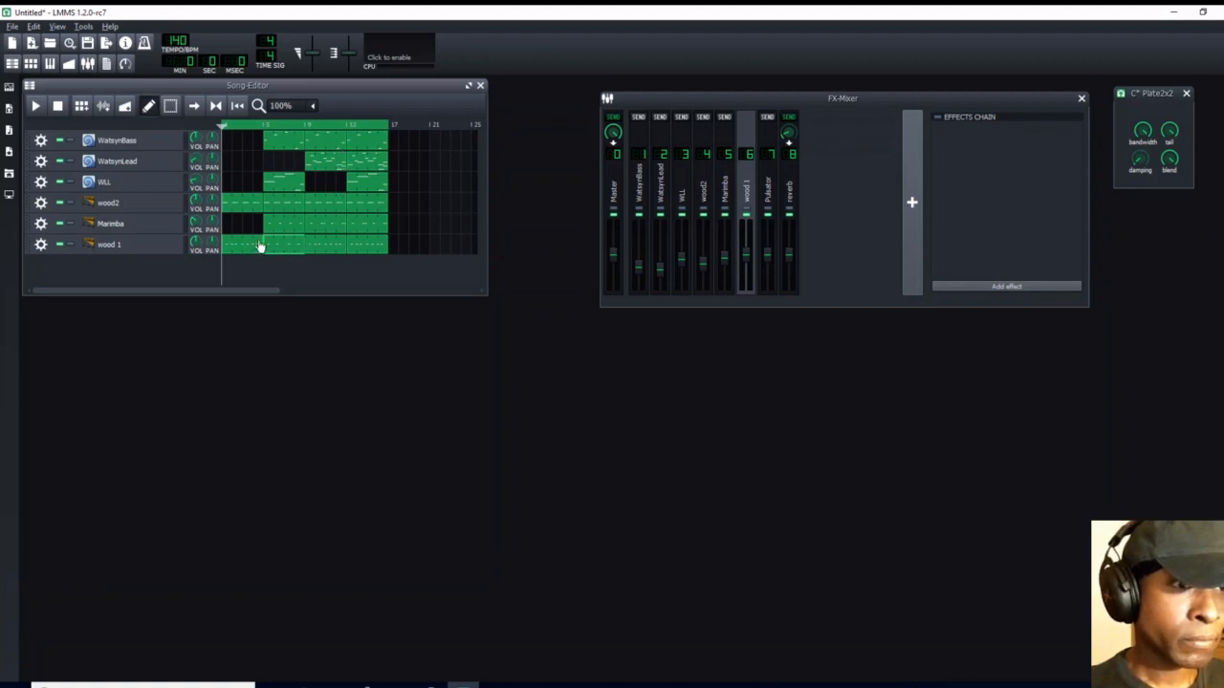
{"action": "double_click", "coordinate": [298, 228]}
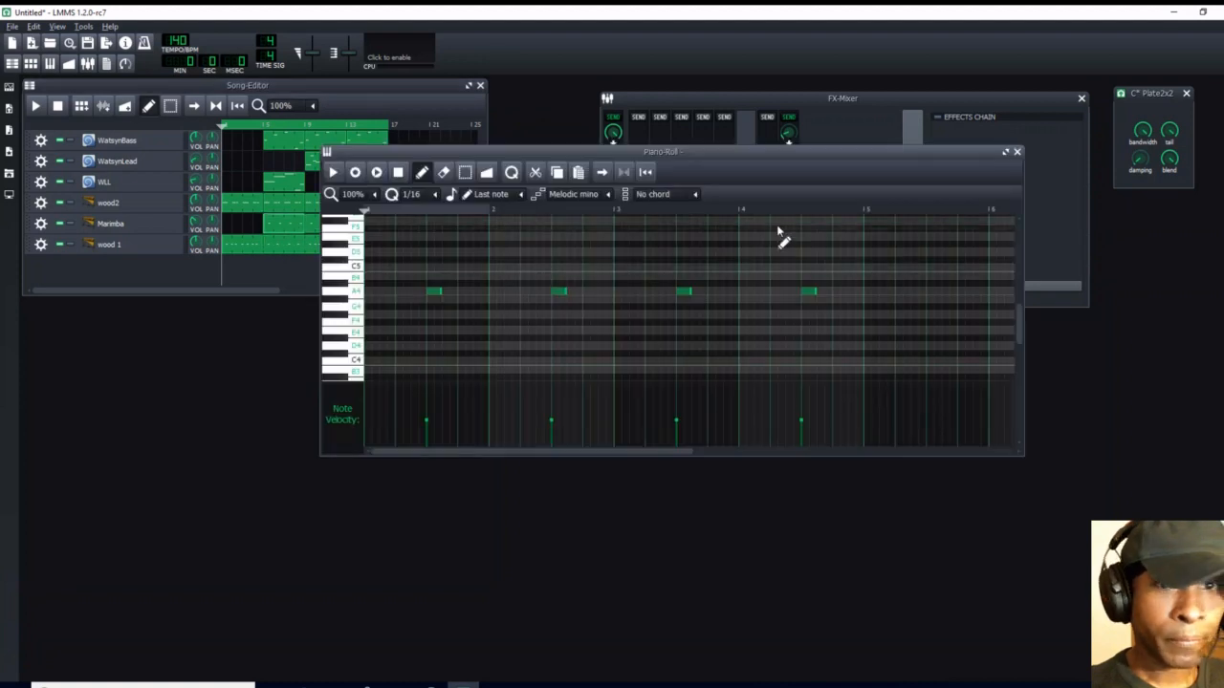
{"action": "left_click", "coordinate": [1017, 153]}
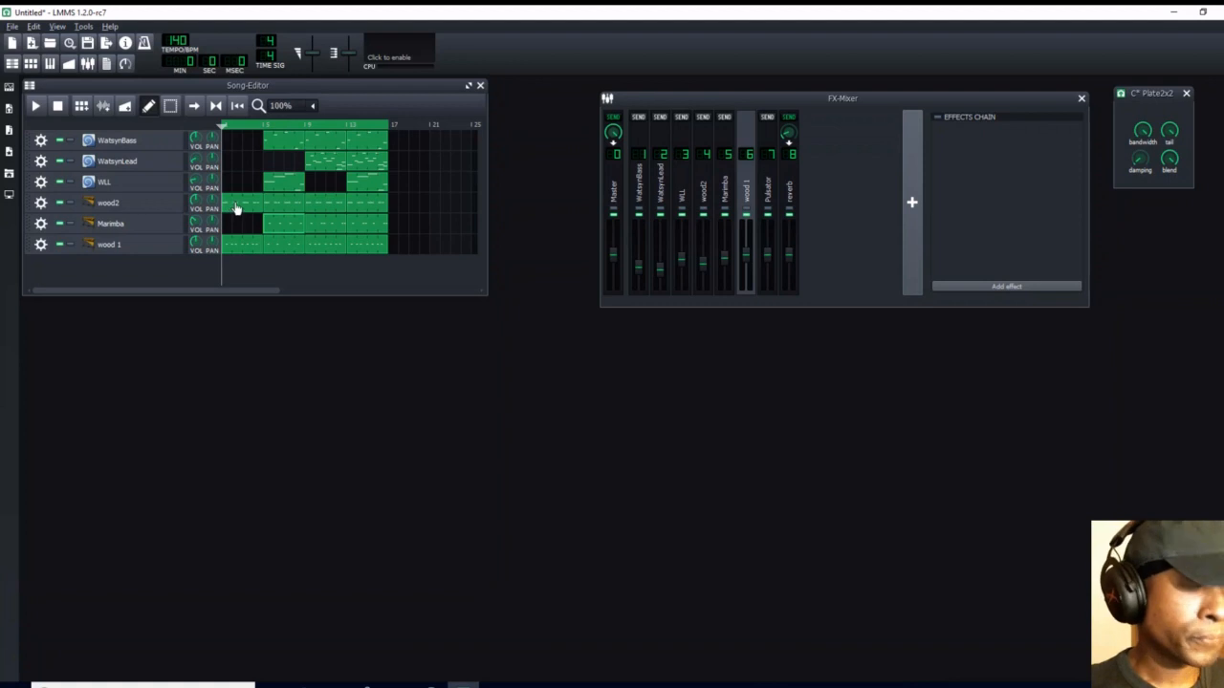
{"action": "left_click_drag", "start_coordinate": [232, 208], "coordinate": [392, 203]}
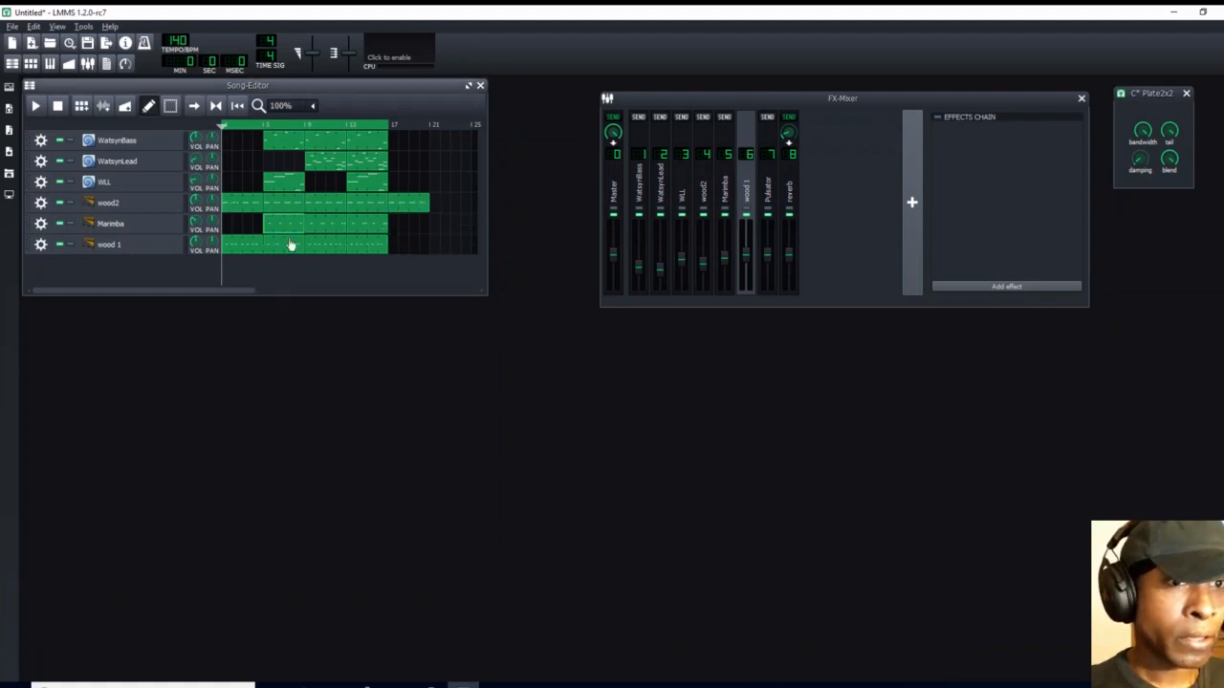
{"action": "left_click_drag", "start_coordinate": [230, 248], "coordinate": [392, 249]}
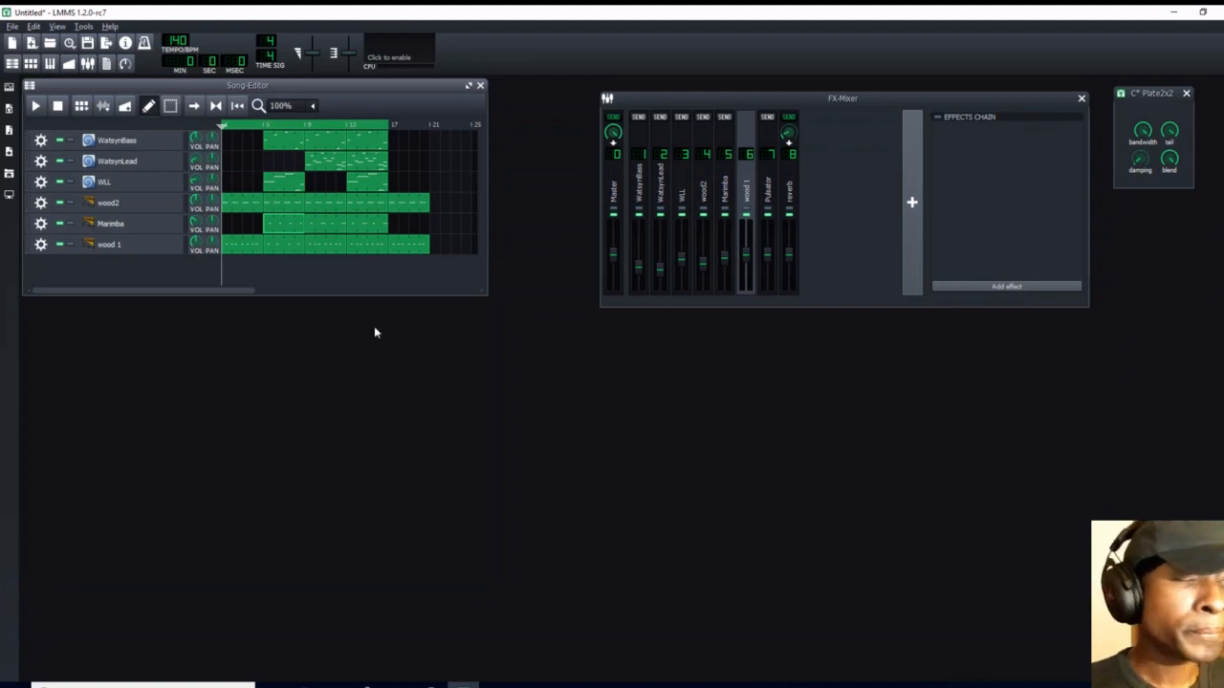
Step: Play the song and rebalance the mixer, slightly lowering the wood 1 and WLL channel volumes and slightly raising WatsynLead's
{"action": "left_click", "coordinate": [36, 106]}
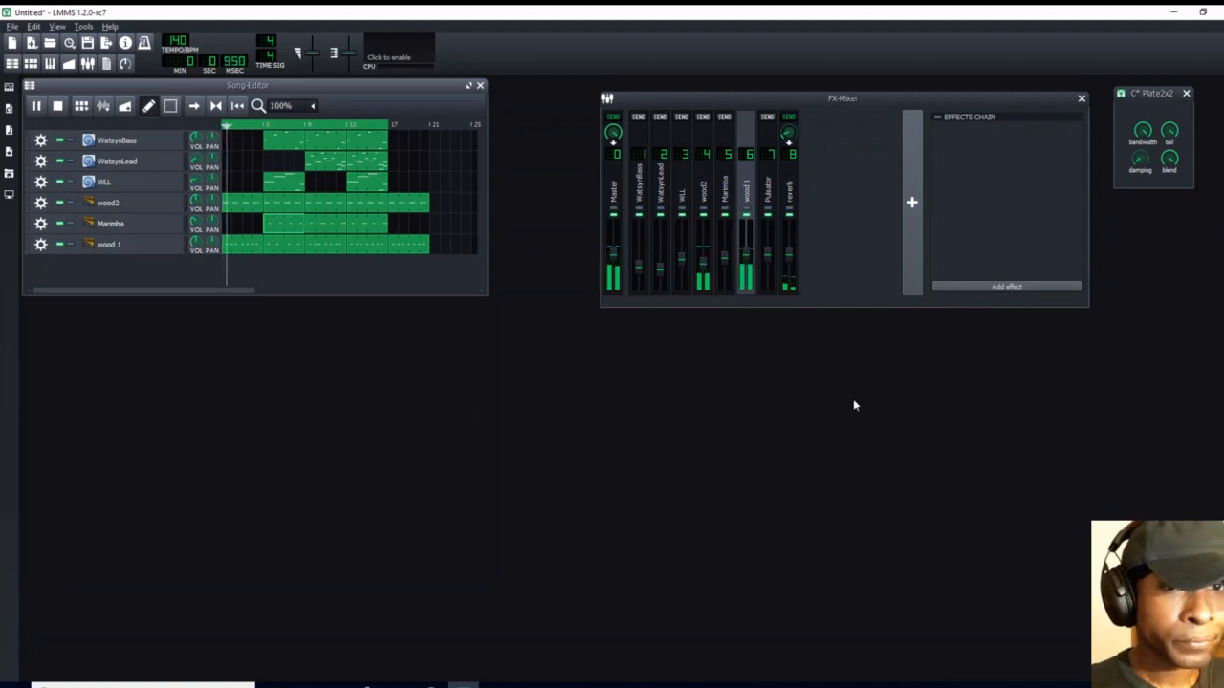
{"action": "left_click", "coordinate": [748, 261]}
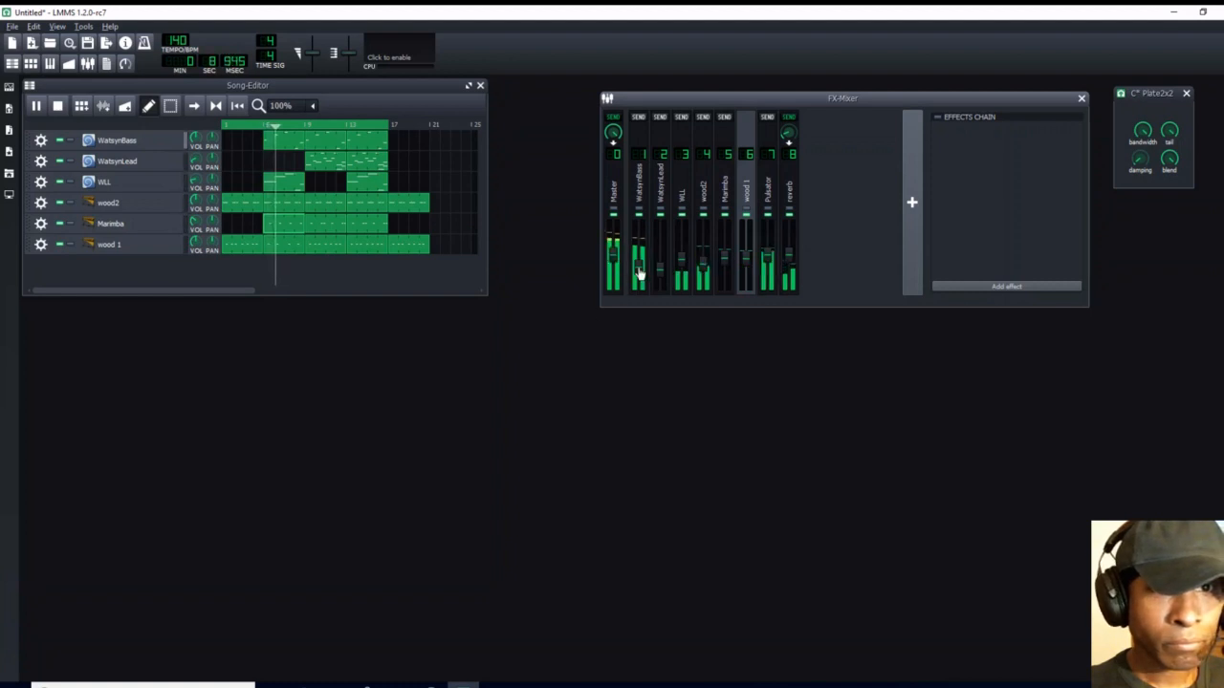
{"action": "left_click", "coordinate": [682, 265]}
{"action": "left_click_drag", "start_coordinate": [682, 265], "coordinate": [682, 273]}
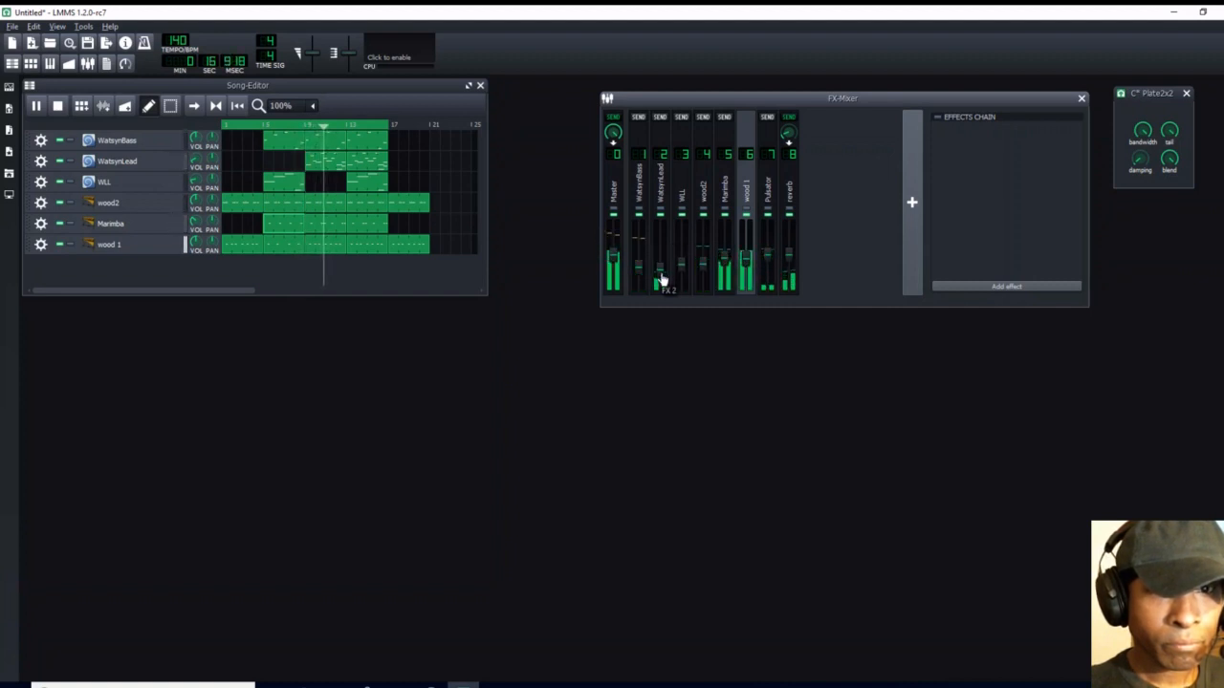
{"action": "left_click_drag", "start_coordinate": [640, 270], "coordinate": [661, 277]}
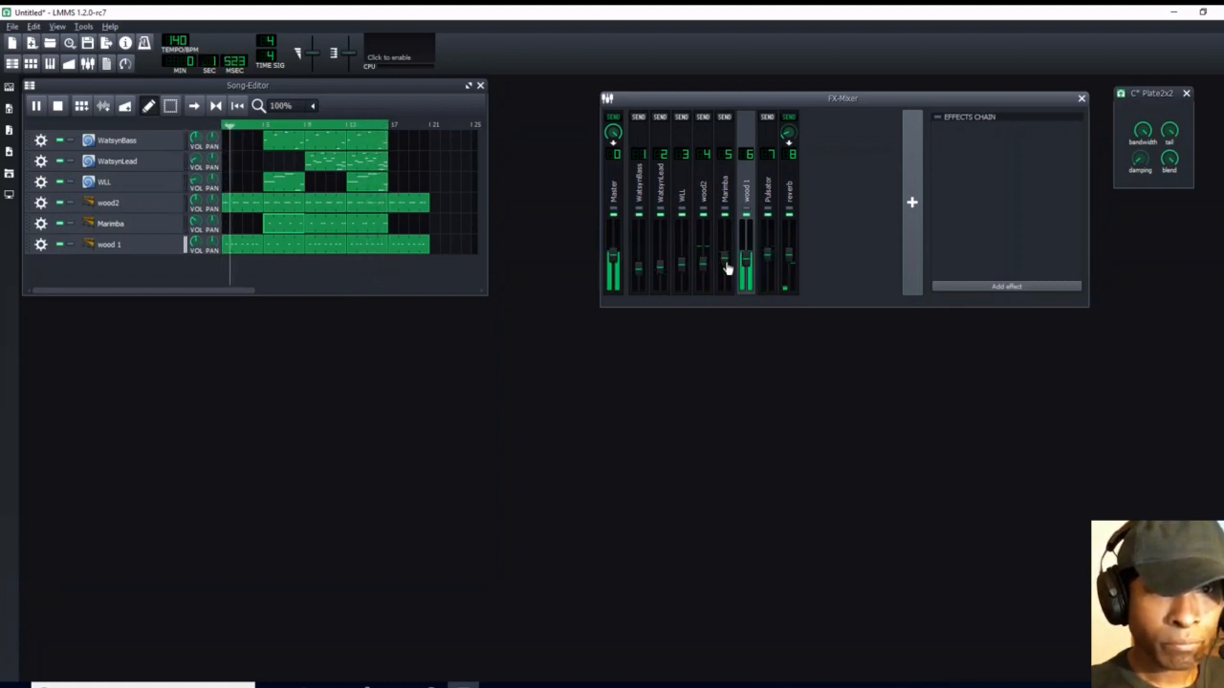
Step: Extend the end of the song's loop region to bar 21
{"action": "right_click", "coordinate": [432, 125]}
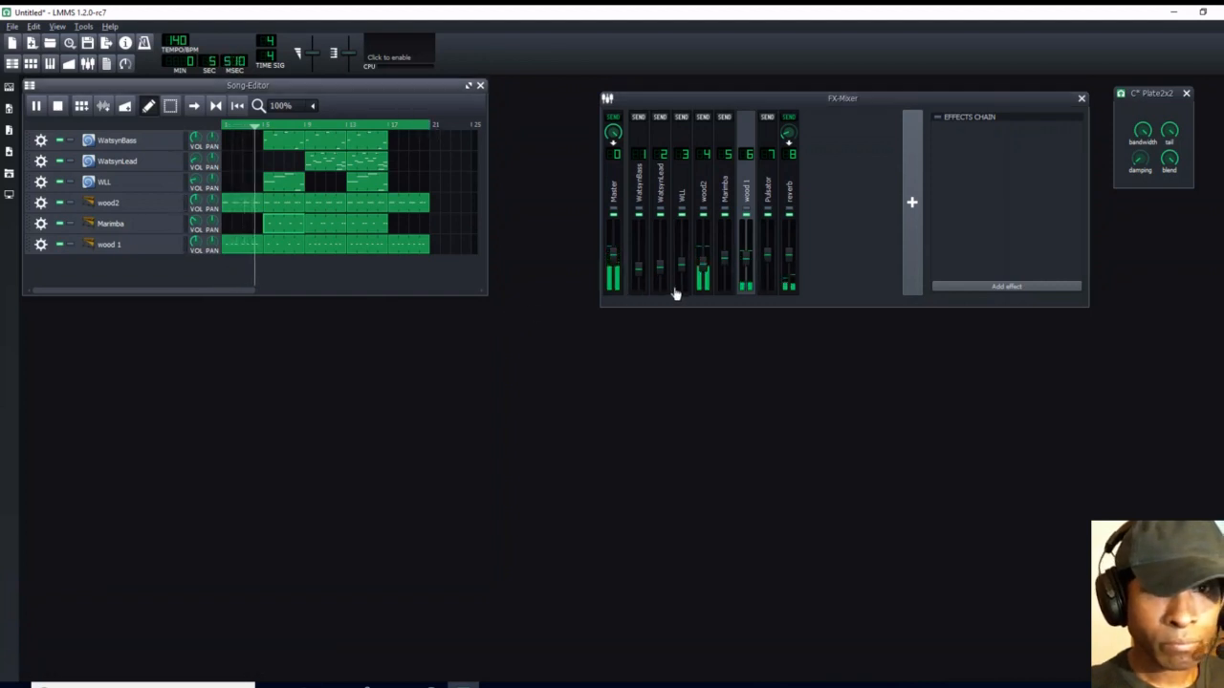